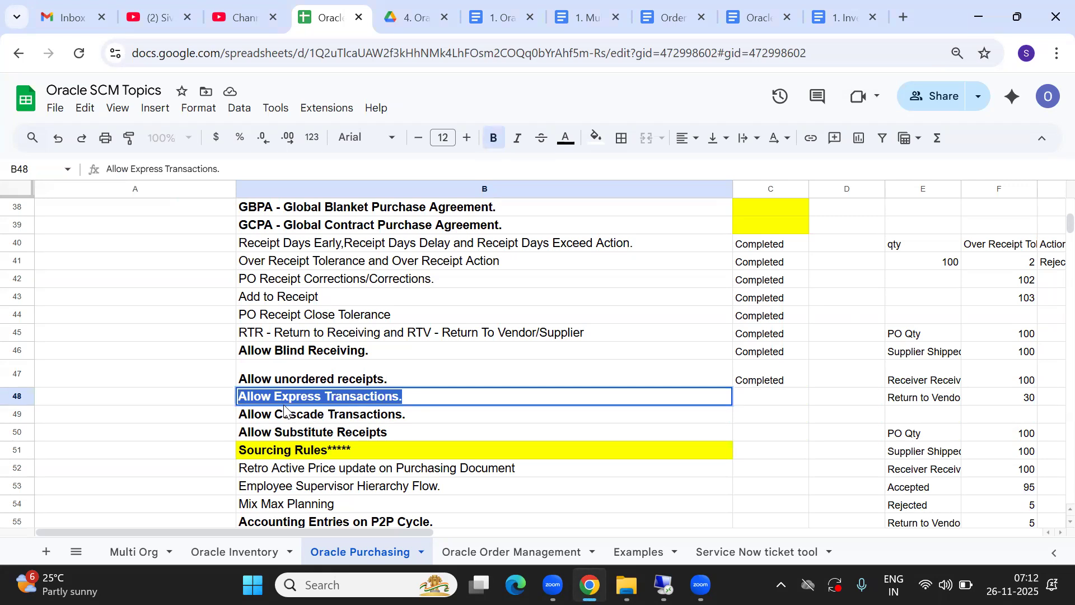
# Step: Highlight the Allow Express Transactions topic in the Oracle Purchasing sheet to review what it covers
pyautogui.doubleClick(303, 395)
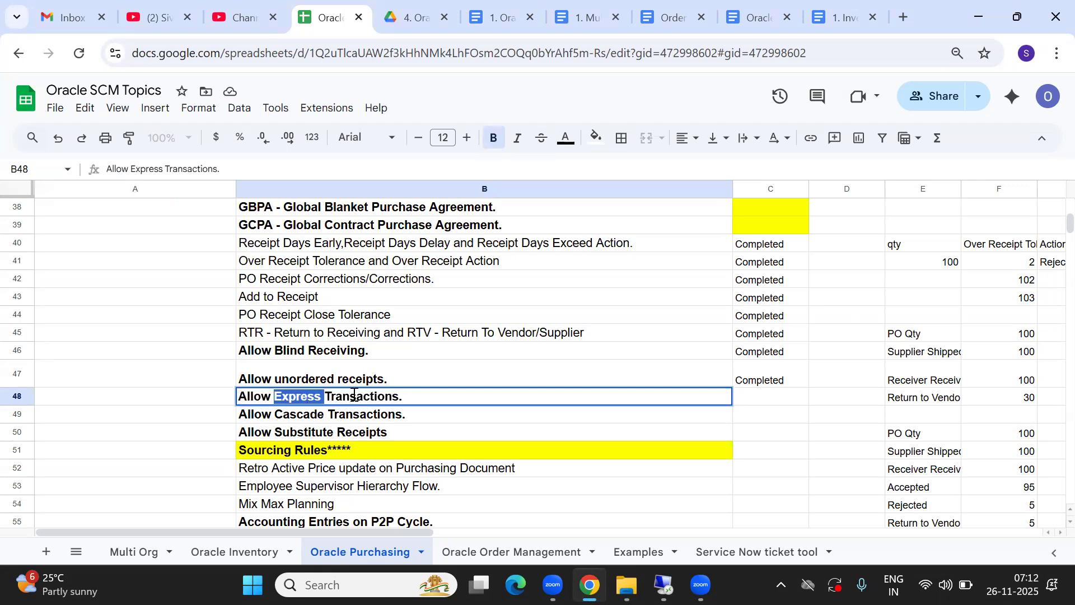
pyautogui.click(406, 397)
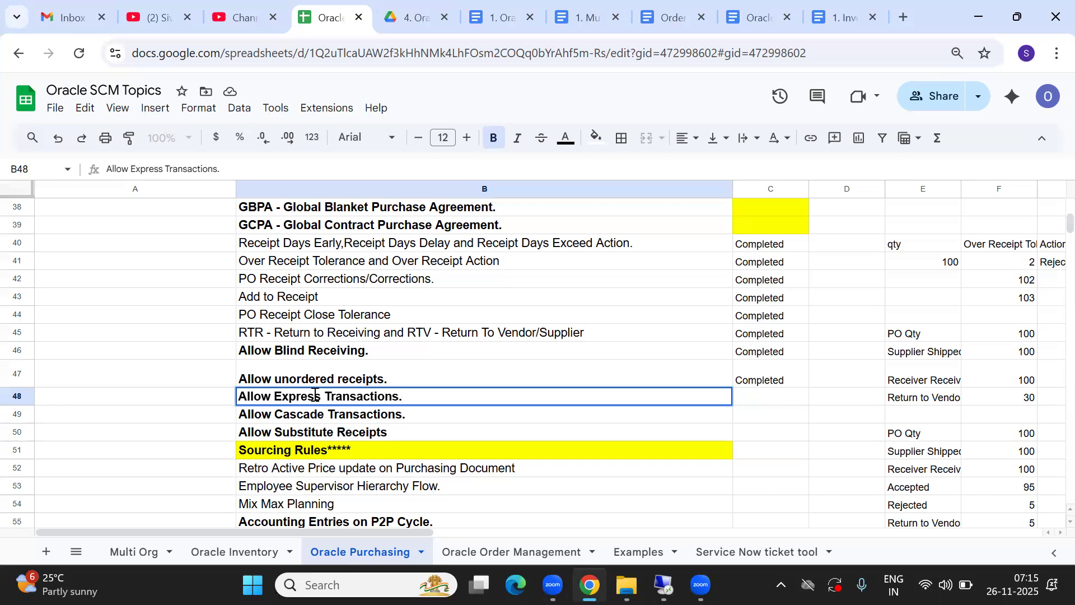
pyautogui.moveTo(239, 396); pyautogui.dragTo(413, 394)
pyautogui.click(412, 417)
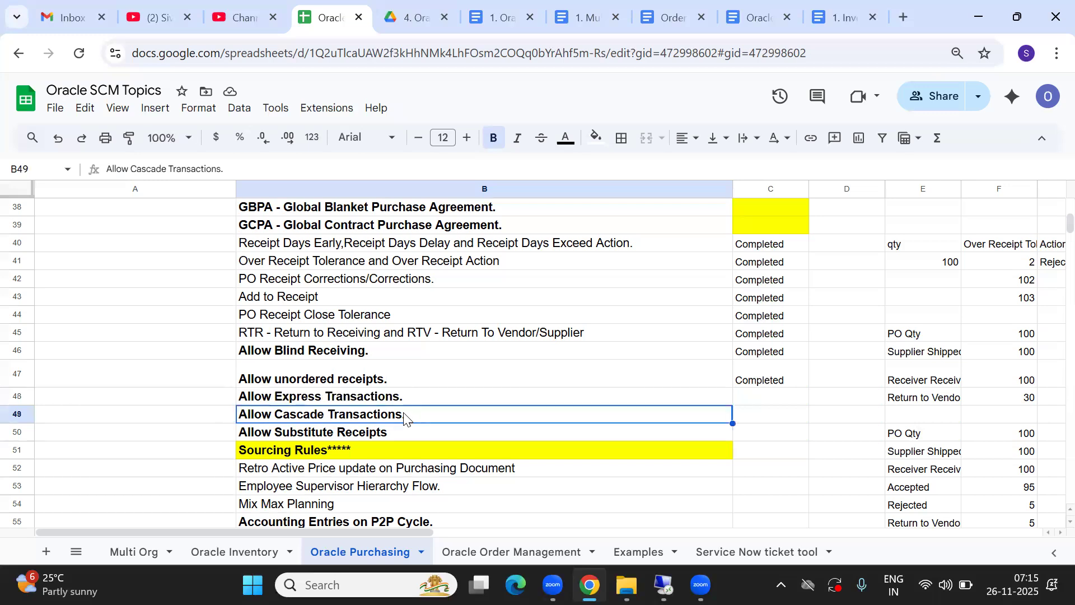
pyautogui.doubleClick(414, 398)
pyautogui.moveTo(414, 397); pyautogui.dragTo(216, 407)
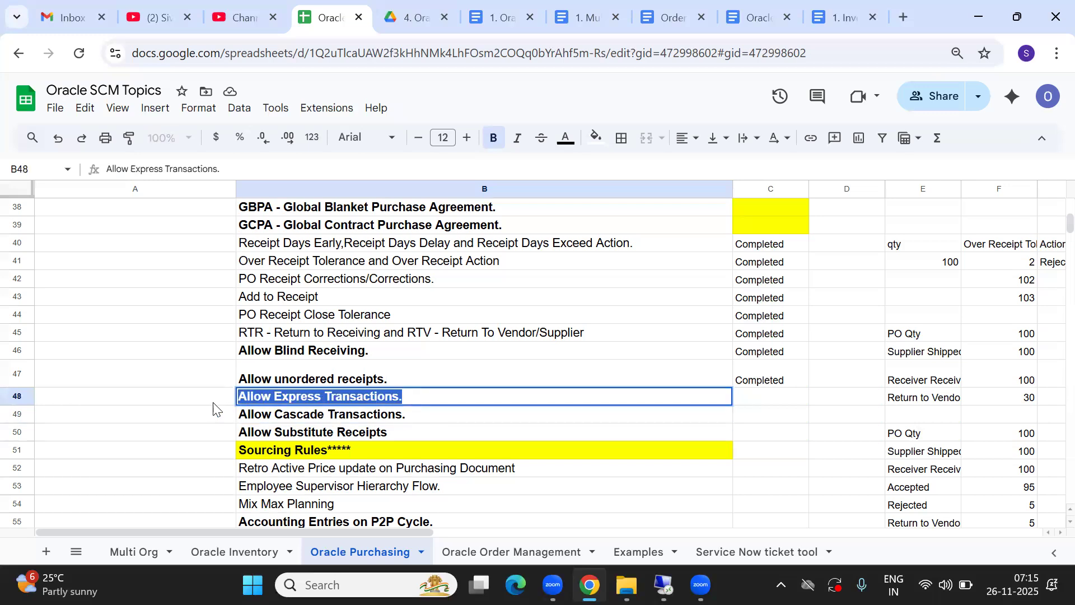
pyautogui.click(429, 414)
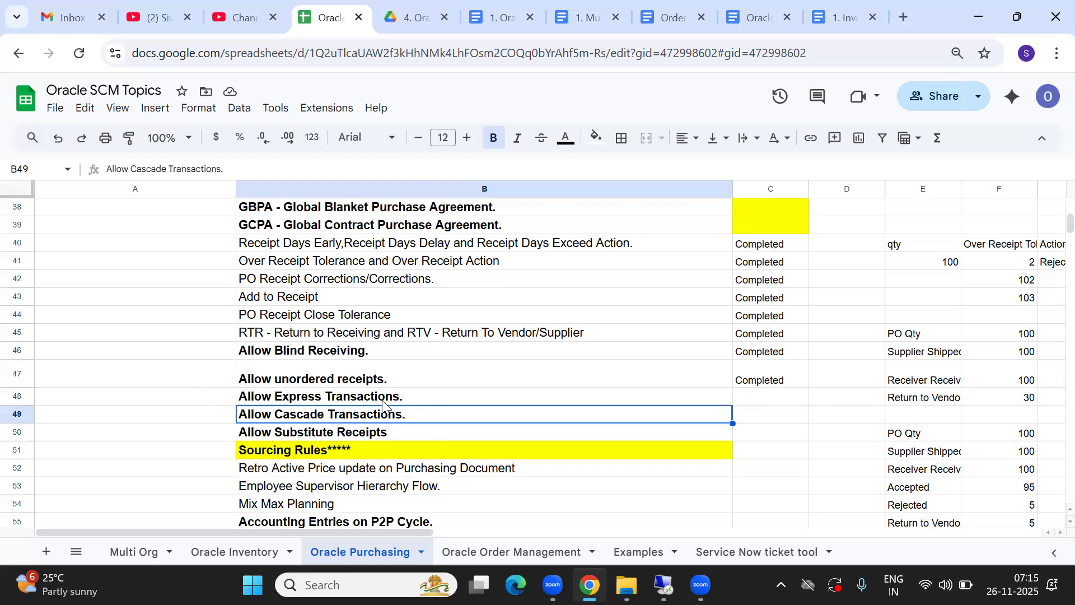
pyautogui.doubleClick(413, 396)
pyautogui.moveTo(422, 396); pyautogui.dragTo(206, 403)
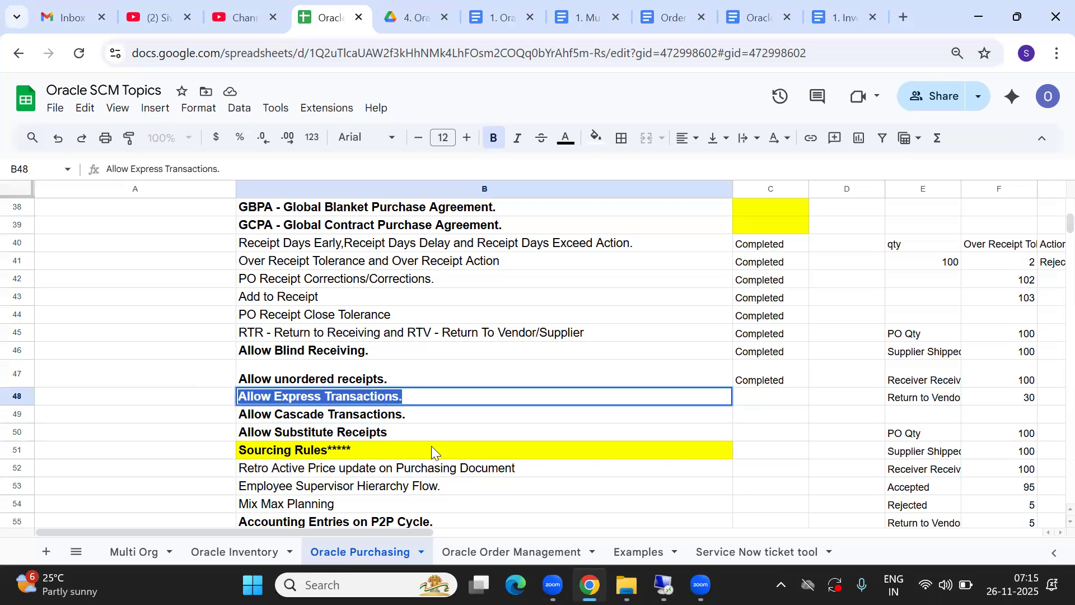
# Step: Switch to the Oracle Applications remote session and open Receiving Options from the Organizations setup, leaving the receipt transaction summary
pyautogui.click(663, 584)
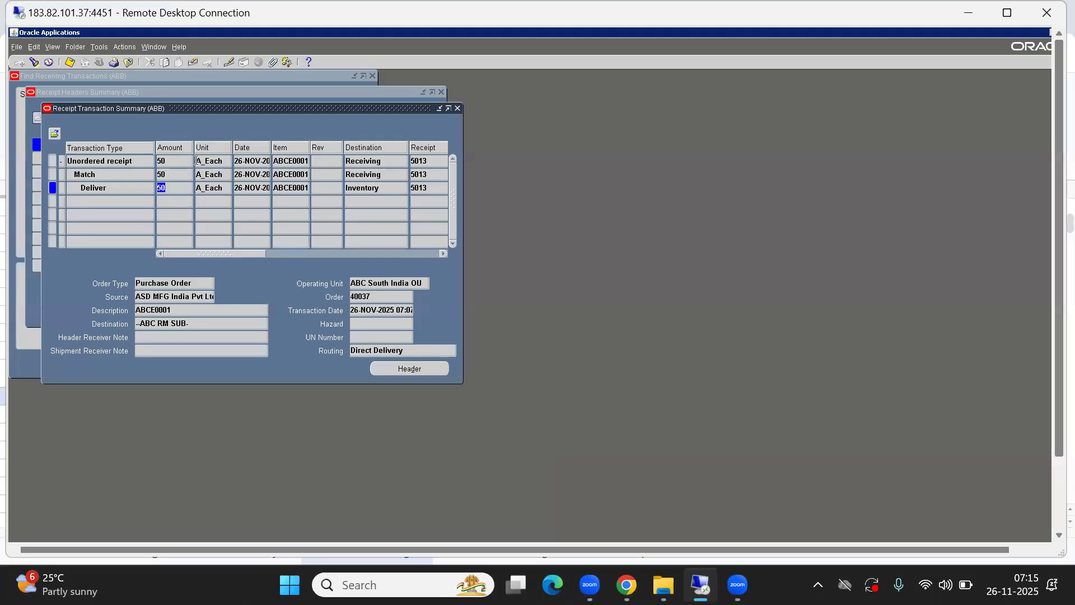
pyautogui.hotkey('alt', 'f')
pyautogui.press('c')
pyautogui.click(30, 236)
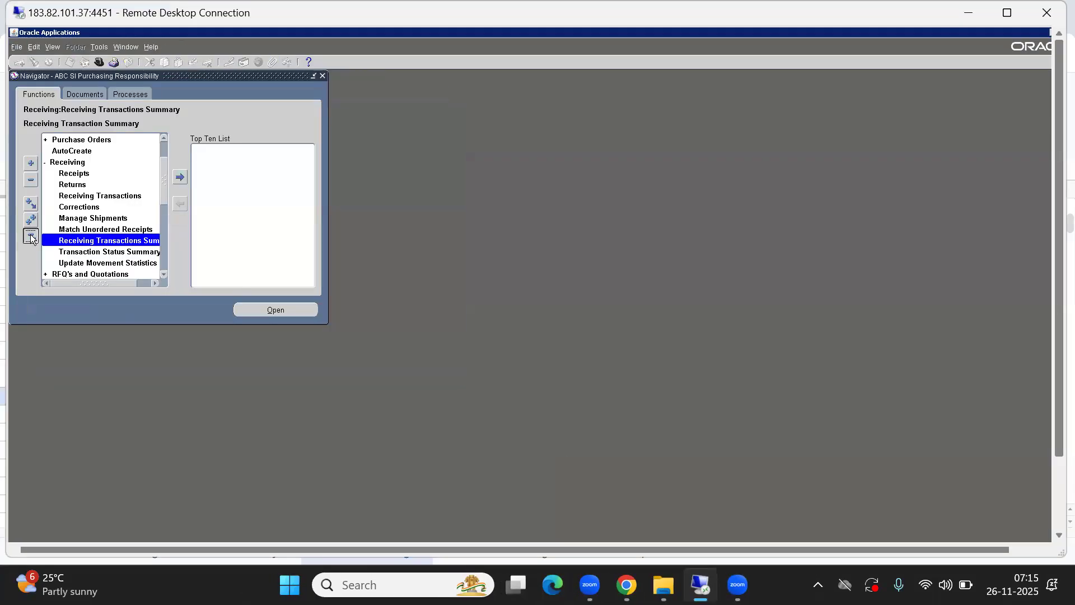
pyautogui.write('se')
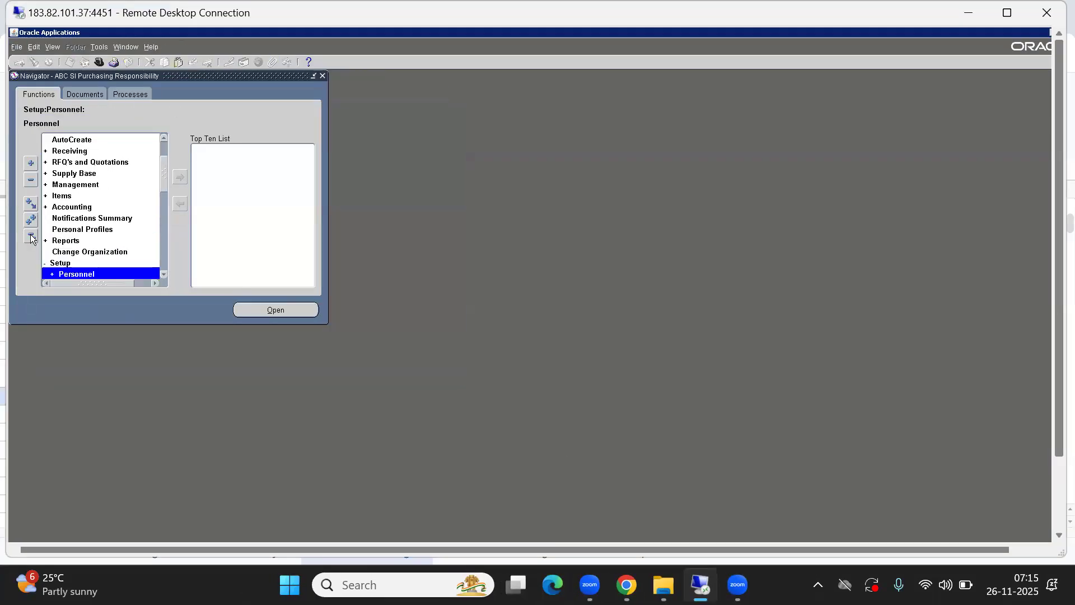
pyautogui.write('or')
pyautogui.press('Return')
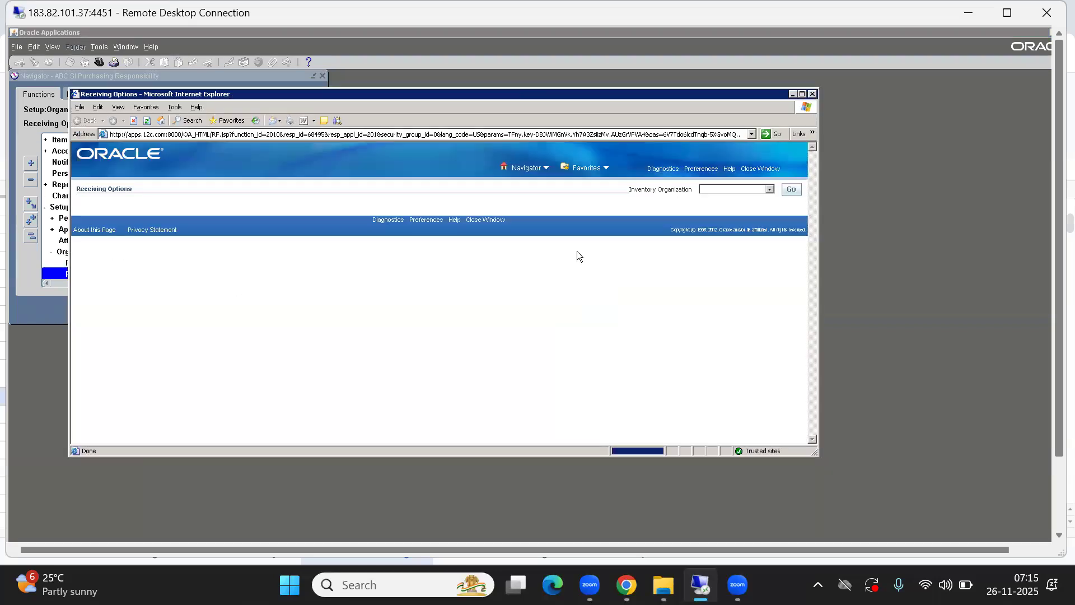
# Step: Enable Allow Express Transactions for ABC Bangalore Inv Org, save the receiving options and close the page
pyautogui.click(762, 192)
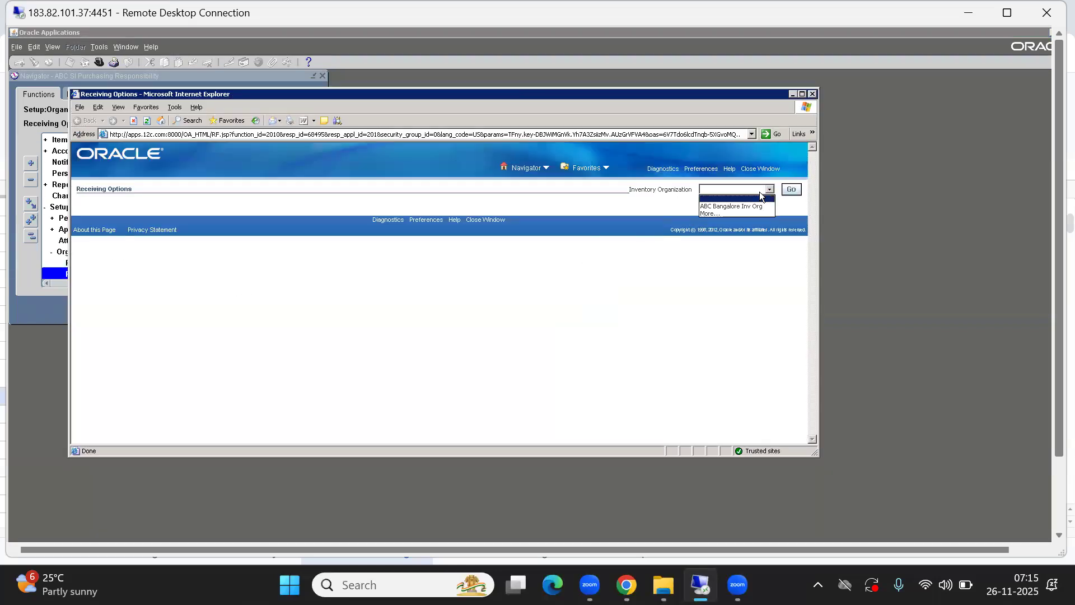
pyautogui.click(723, 206)
pyautogui.click(791, 190)
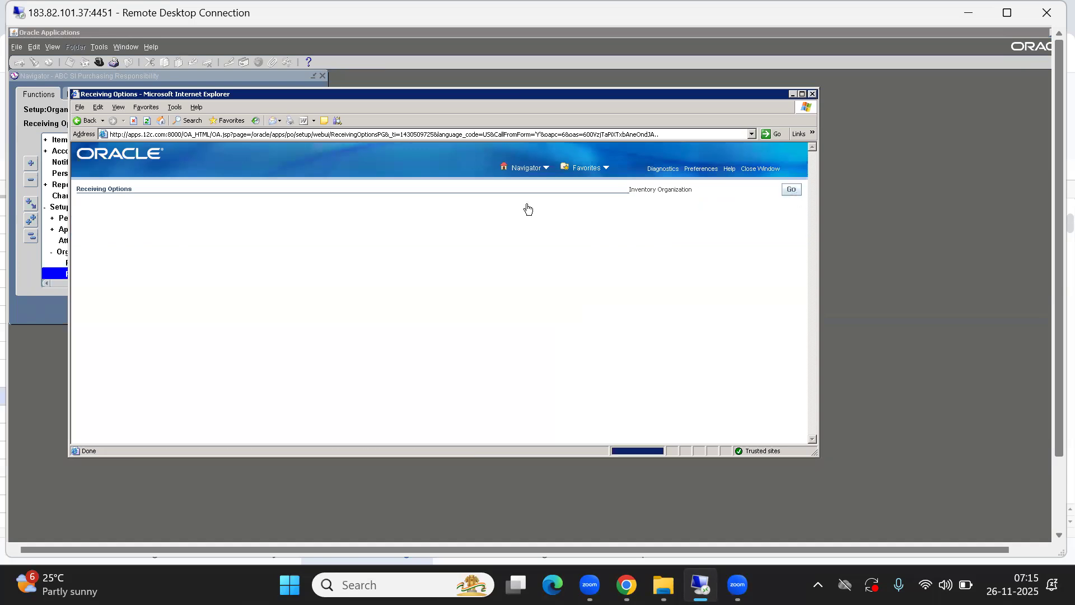
pyautogui.click(579, 231)
pyautogui.moveTo(585, 232); pyautogui.dragTo(674, 232)
pyautogui.click(786, 207)
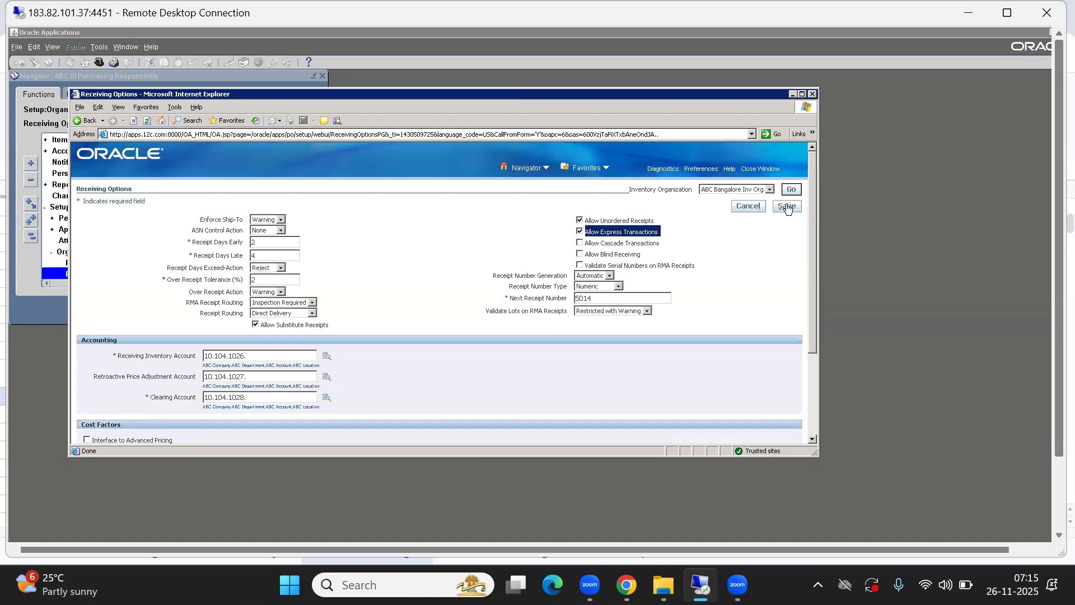
pyautogui.click(759, 169)
# Step: Reopen the Receiving Options page from the Organizations setup of the purchasing responsibility
pyautogui.click(31, 236)
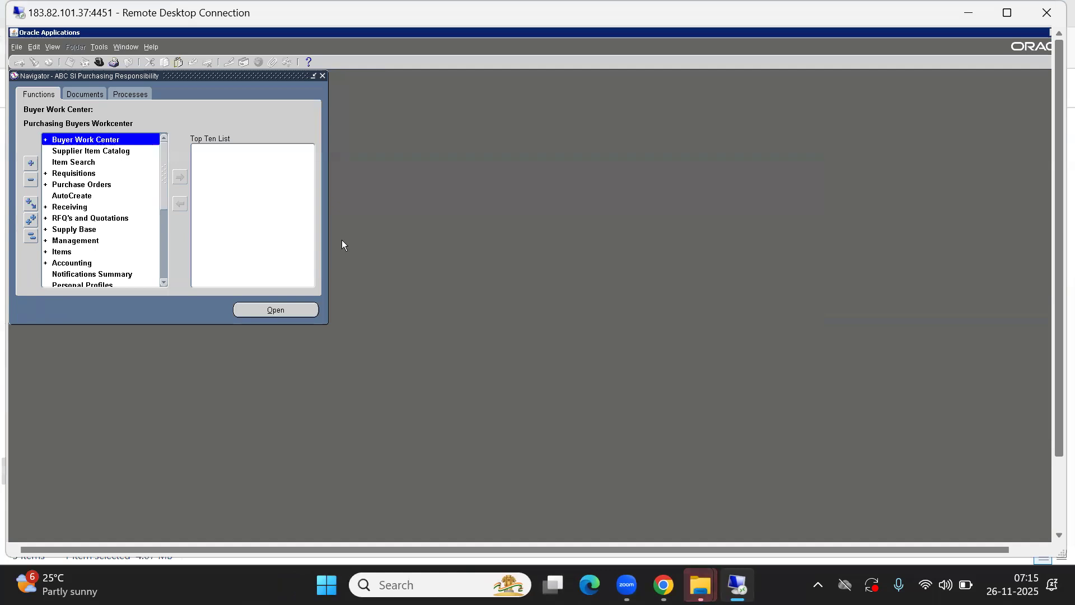
pyautogui.press('s')
pyautogui.press('s')
pyautogui.press('s')
pyautogui.press('Return')
pyautogui.press('o')
pyautogui.press('Return')
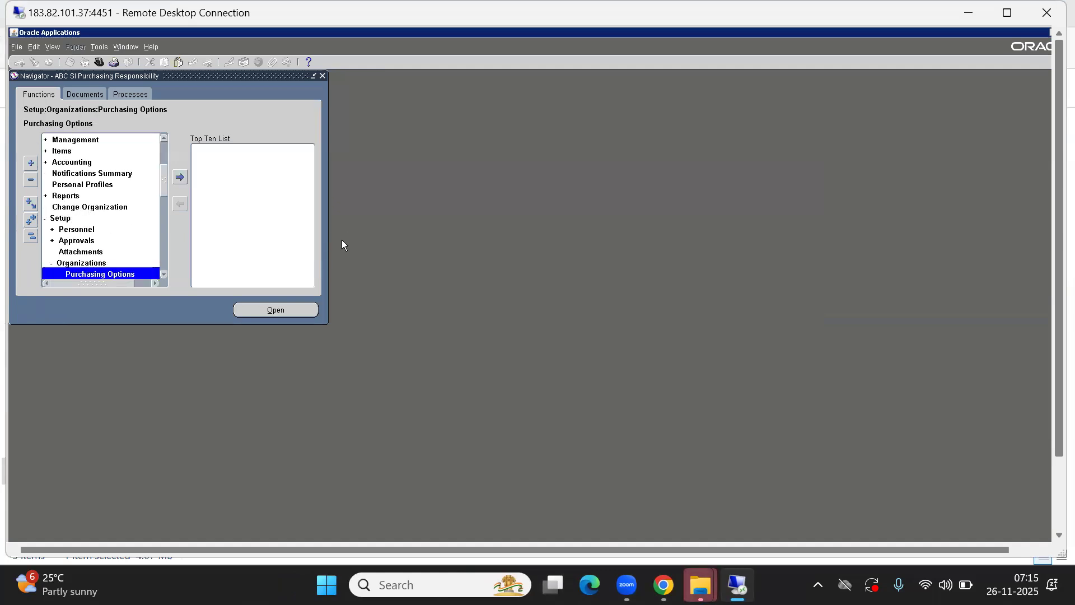
pyautogui.press('Down')
pyautogui.press('Down')
pyautogui.press('Up')
pyautogui.press('Return')
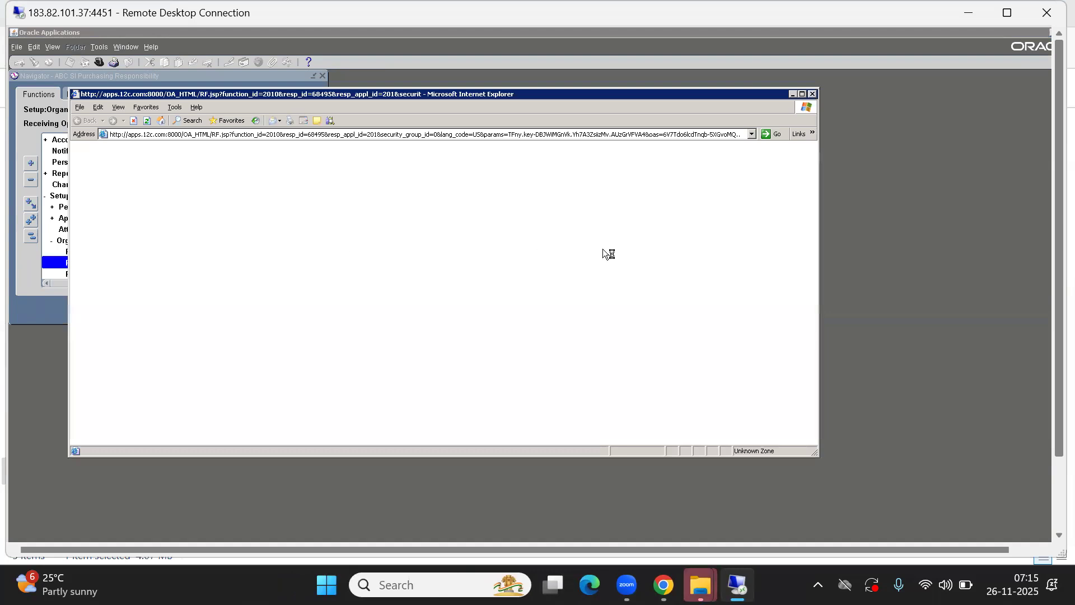
# Step: Disable Allow Express Transactions in the receiving options of ABC Bangalore Inv Org, save and close the page
pyautogui.click(762, 188)
pyautogui.click(715, 207)
pyautogui.click(791, 189)
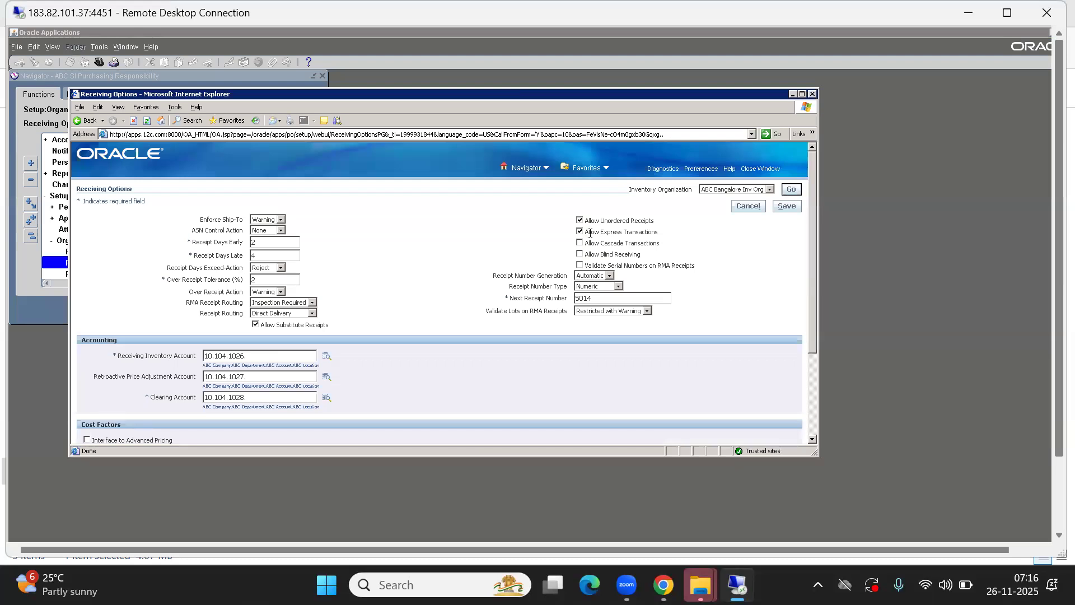
pyautogui.click(580, 232)
pyautogui.click(787, 206)
pyautogui.click(747, 168)
# Step: Open the Receipts form from the Receiving functions
pyautogui.click(31, 236)
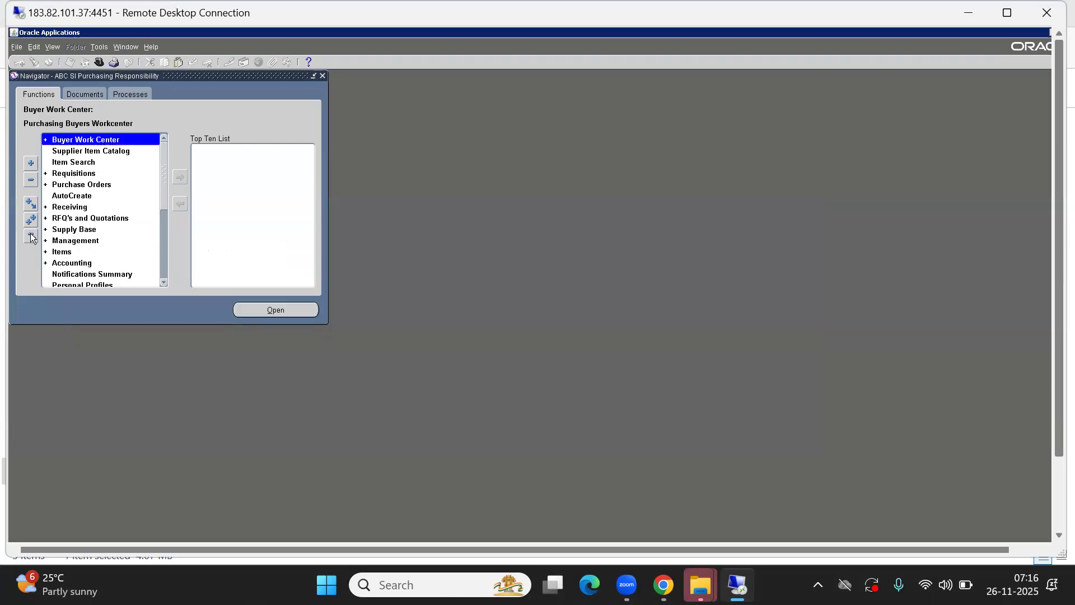
pyautogui.write('re')
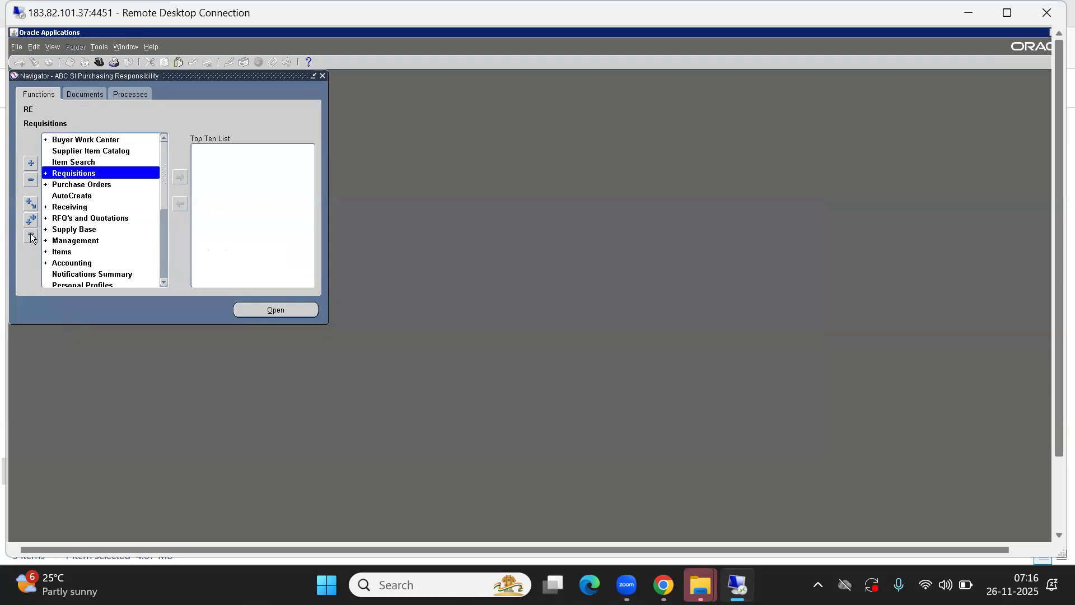
pyautogui.write('c')
pyautogui.press('Down')
pyautogui.press('Up')
pyautogui.press('Return')
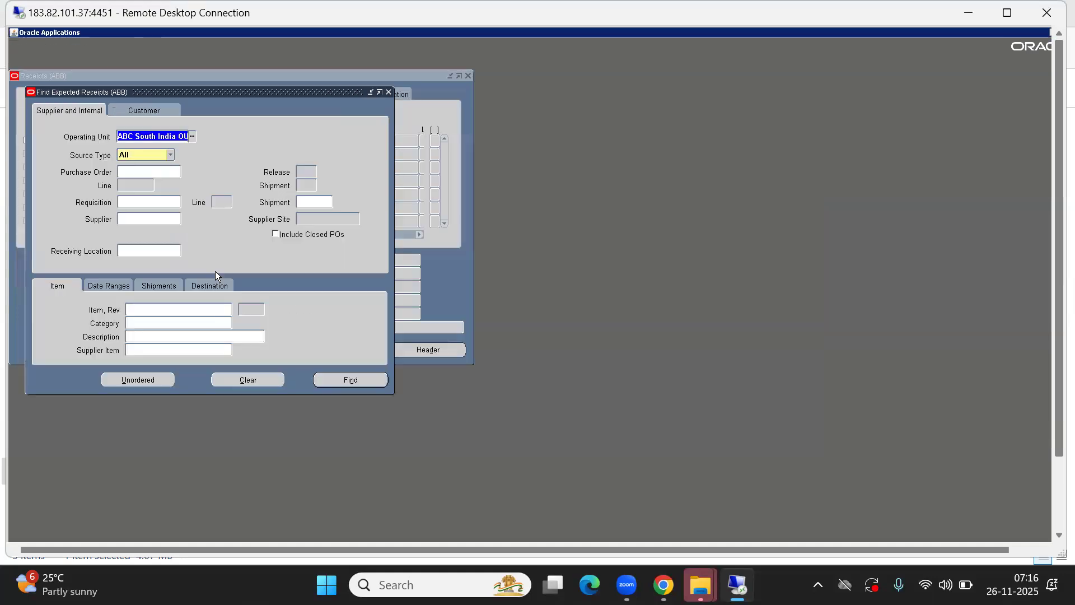
# Step: Search the expected receipts by purchase order number, and repeat the search with the order number cleared
pyautogui.click(130, 172)
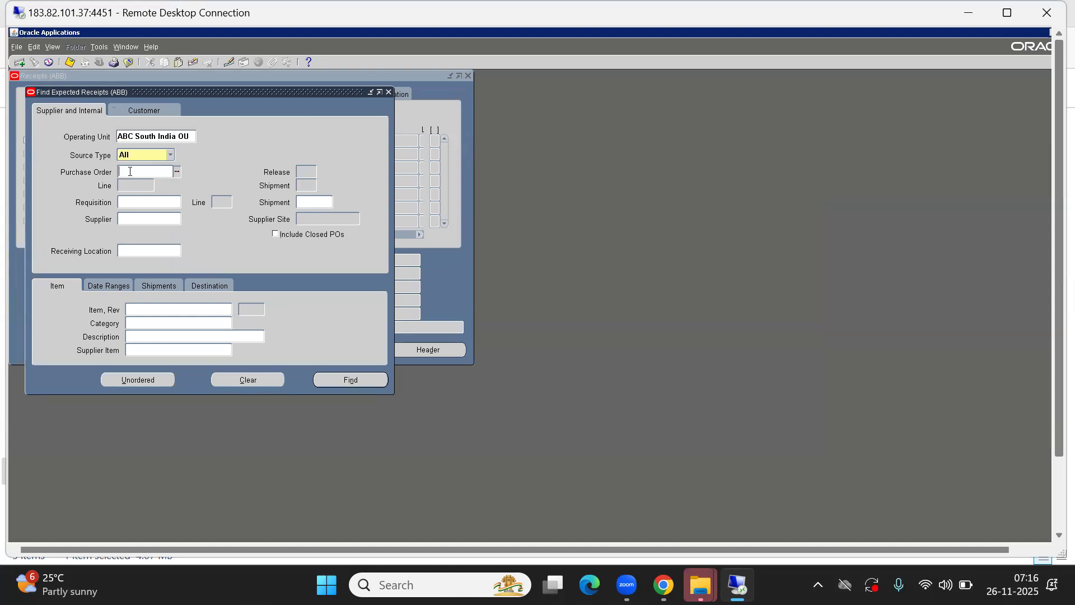
pyautogui.write('40035')
pyautogui.click(351, 379)
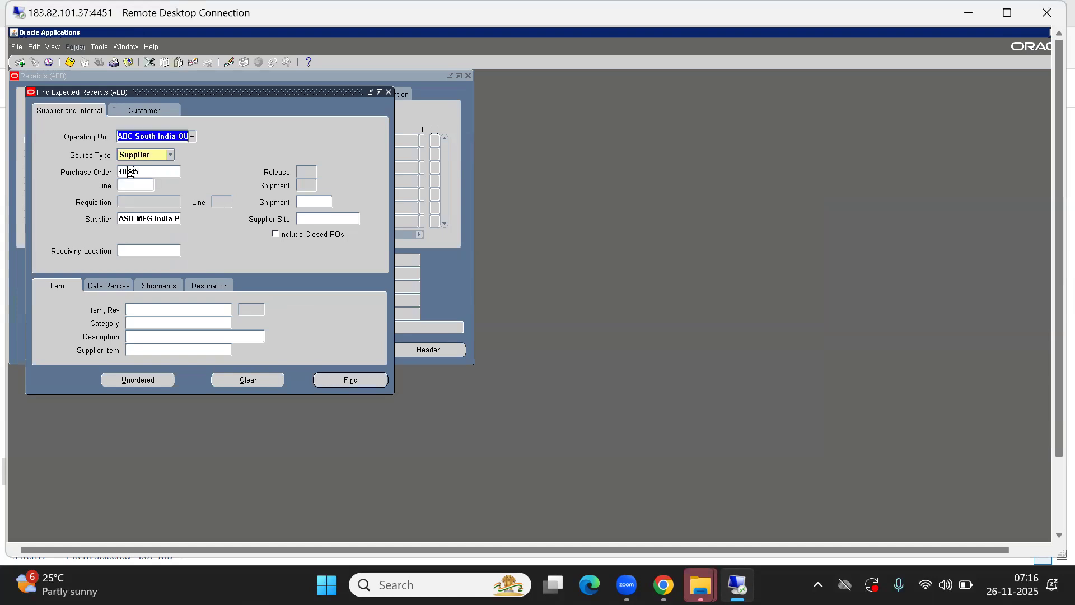
pyautogui.click(631, 382)
pyautogui.doubleClick(144, 173)
pyautogui.press('BackSpace')
pyautogui.press('Return')
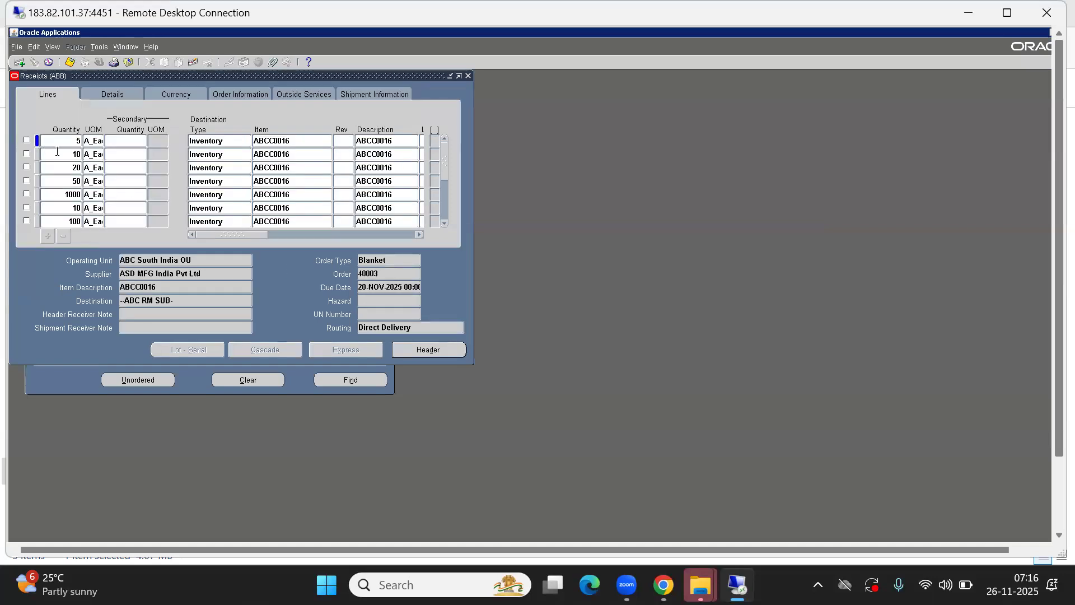
# Step: Examine the order number, order type, due date and routing of each expected receipt line for item ABCC0016
pyautogui.click(67, 196)
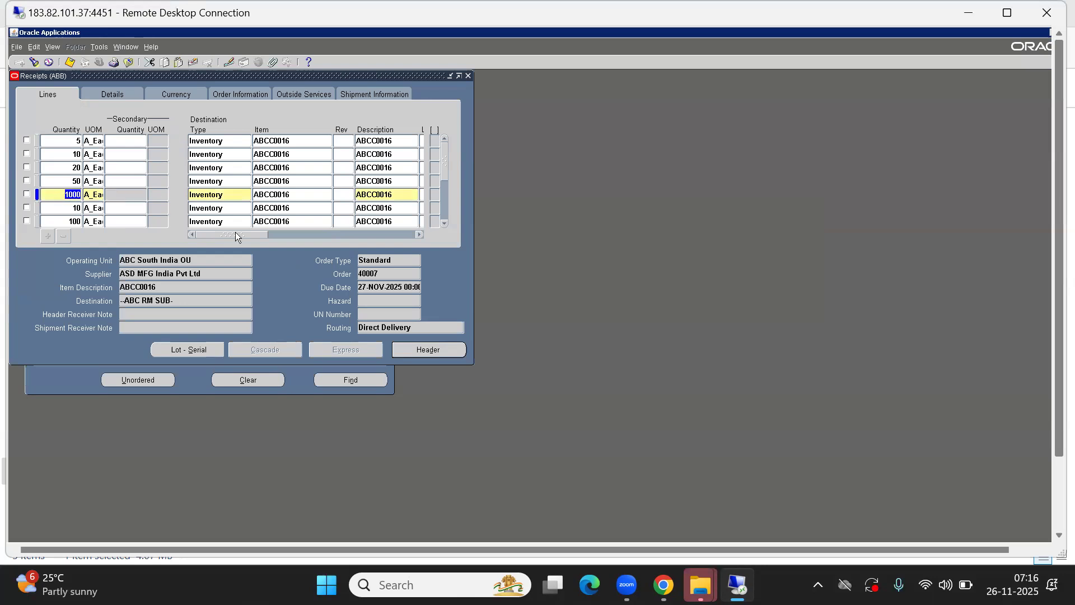
pyautogui.click(386, 274)
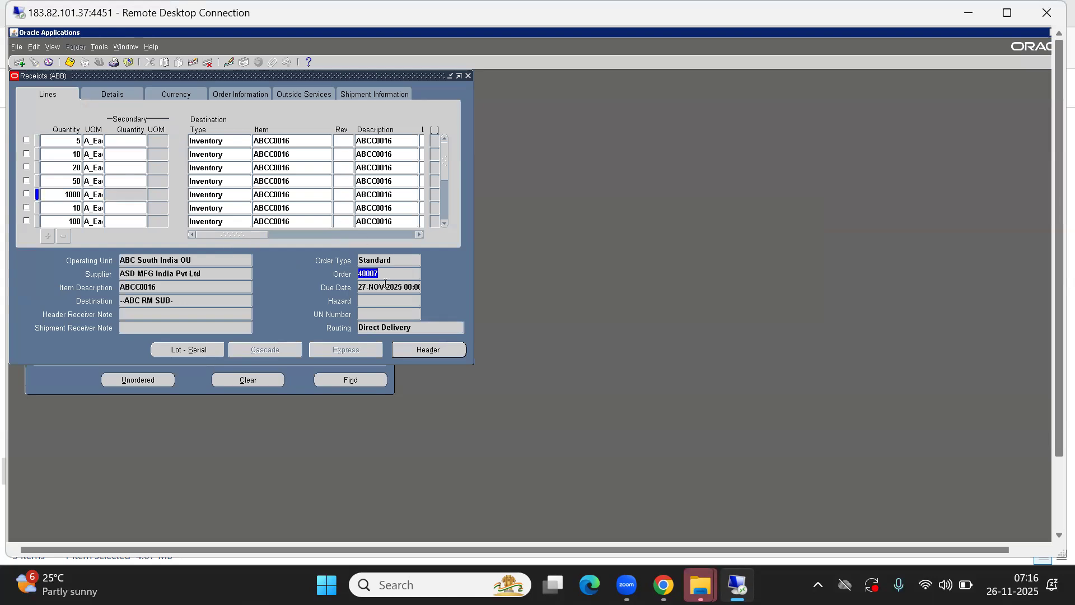
pyautogui.click(376, 327)
pyautogui.click(65, 209)
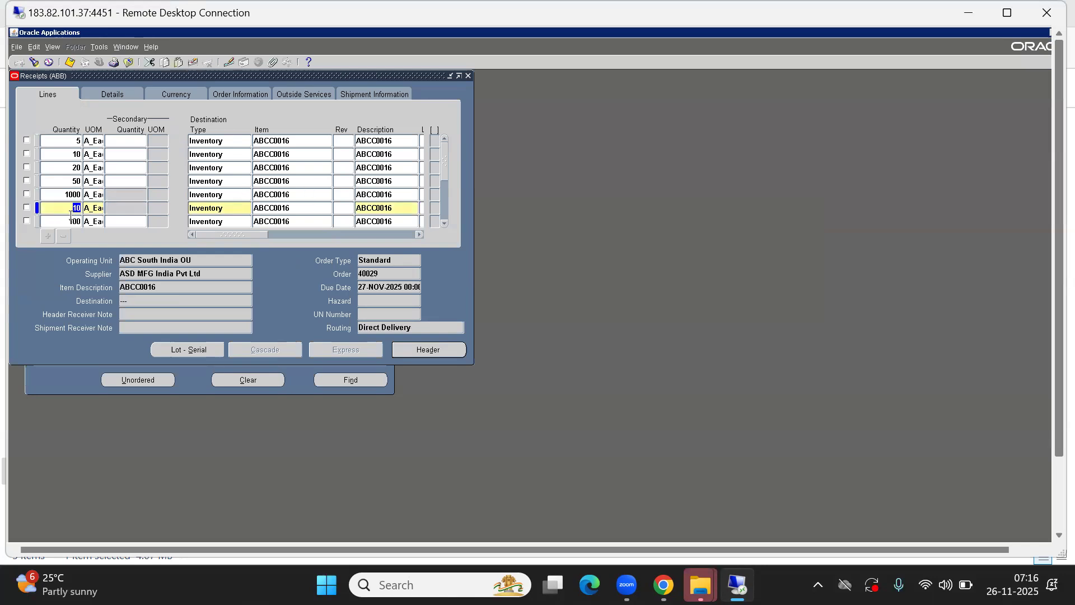
pyautogui.click(70, 219)
pyautogui.press('Down')
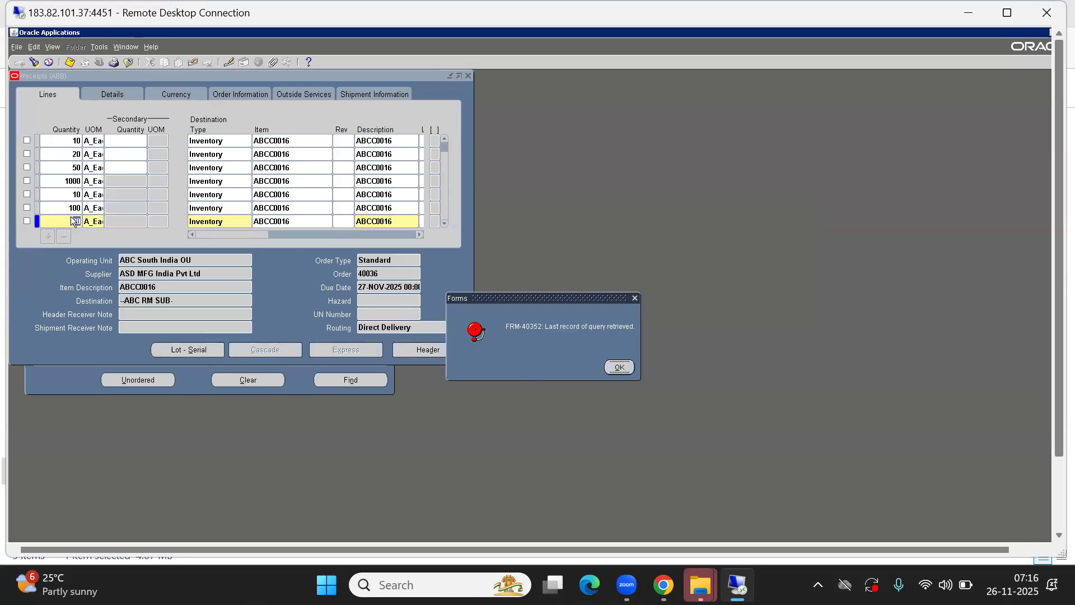
pyautogui.click(613, 366)
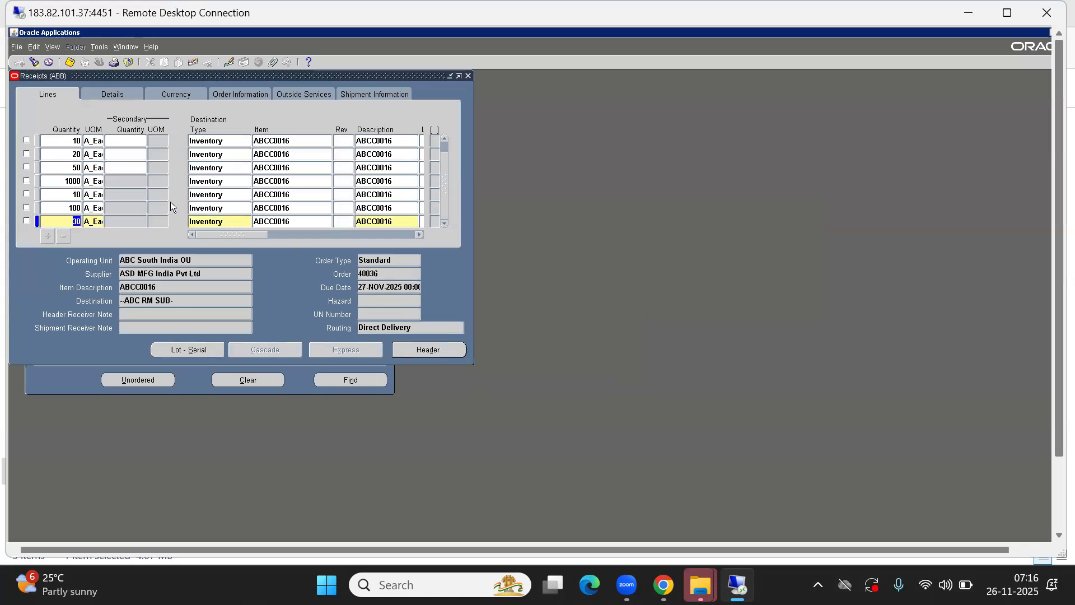
pyautogui.press('Up')
pyautogui.press('Up')
pyautogui.press('Up')
pyautogui.press('Up')
pyautogui.press('Up')
pyautogui.press('Up')
pyautogui.press('Up')
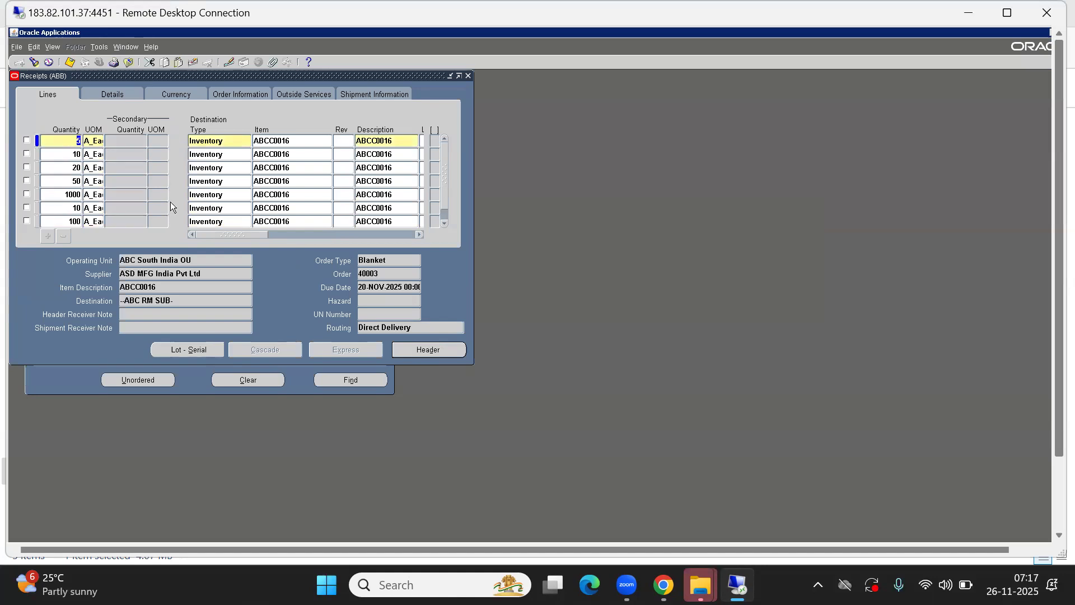
pyautogui.press('Down')
pyautogui.press('Down')
pyautogui.press('Down')
pyautogui.press('Down')
pyautogui.press('Down')
pyautogui.press('Down')
pyautogui.press('Down')
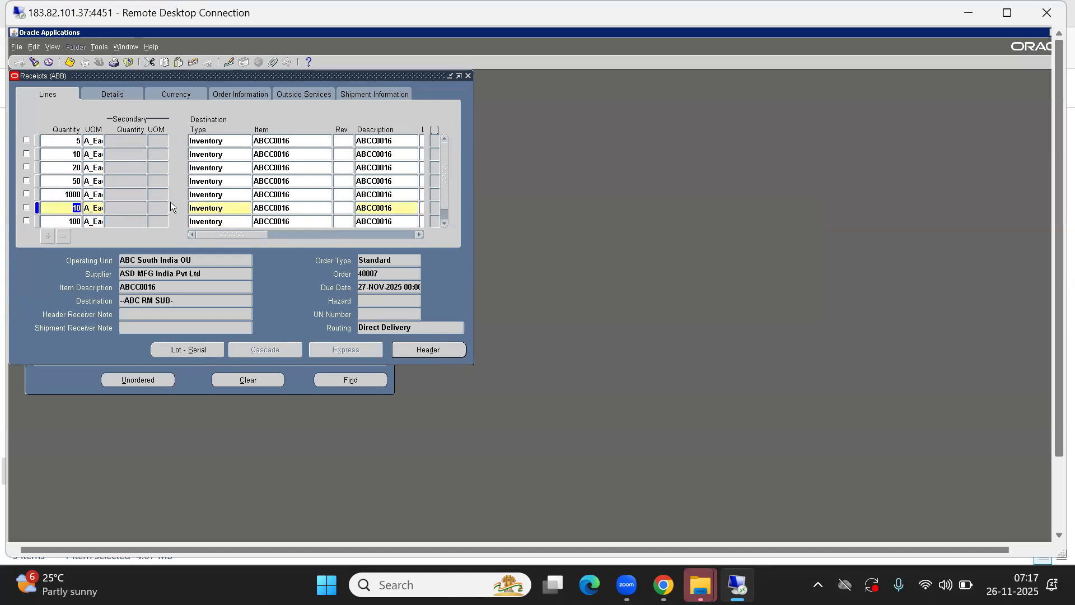
pyautogui.press('Up')
pyautogui.press('Up')
pyautogui.press('Up')
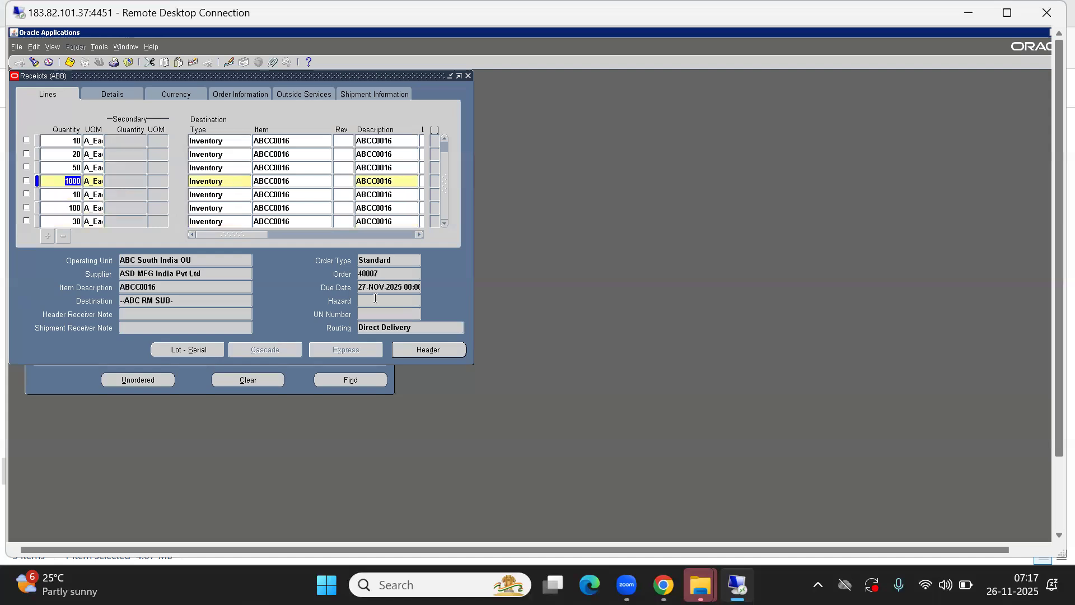
pyautogui.click(384, 273)
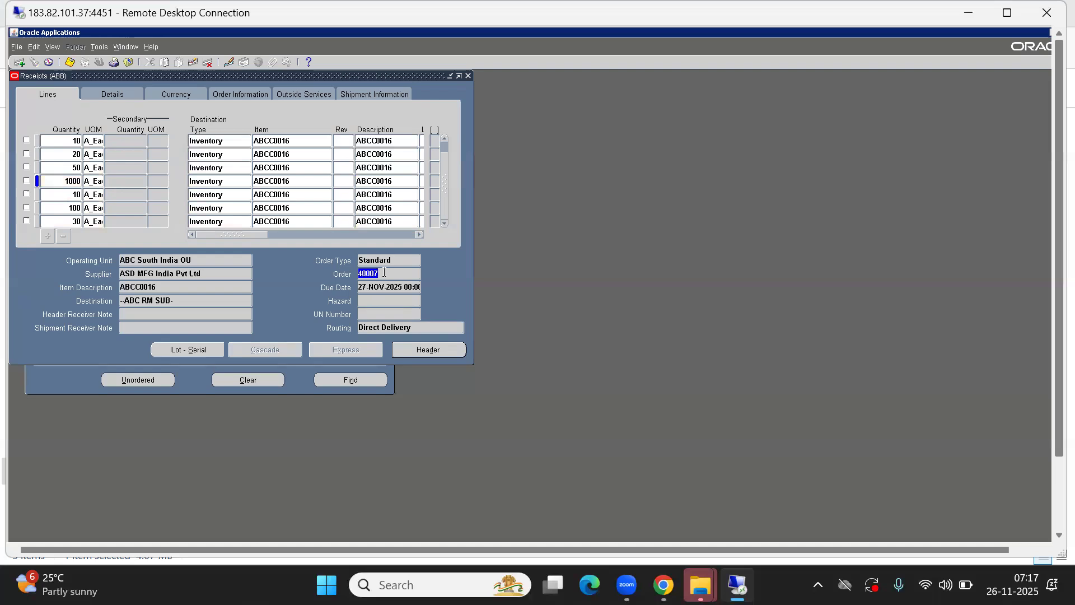
# Step: Close the Receipts form and open the Purchase Orders form in query mode
pyautogui.press('F4')
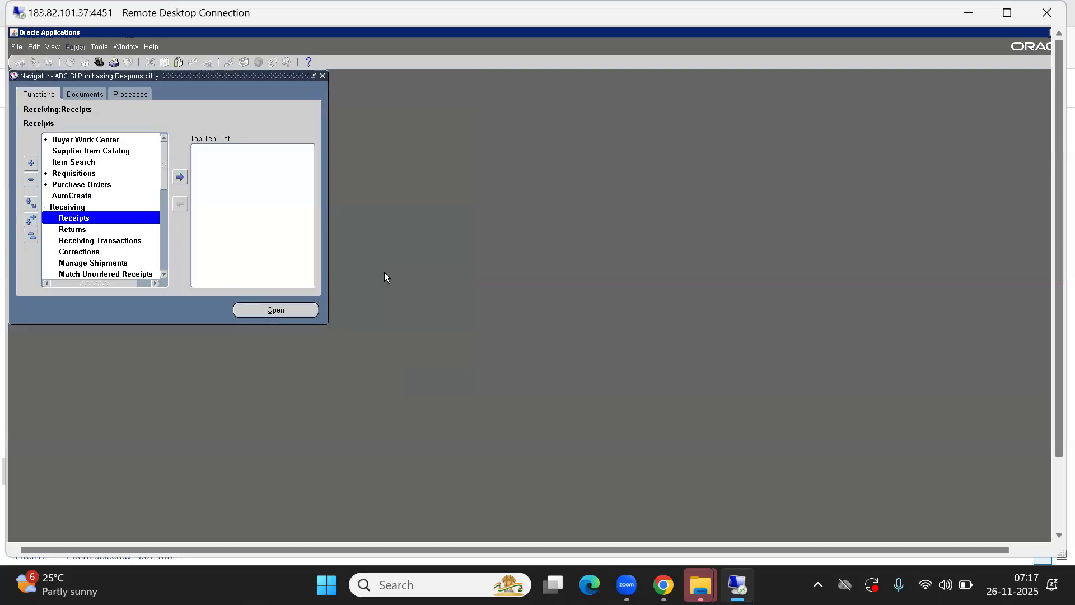
pyautogui.click(32, 236)
pyautogui.doubleClick(81, 184)
pyautogui.doubleClick(88, 206)
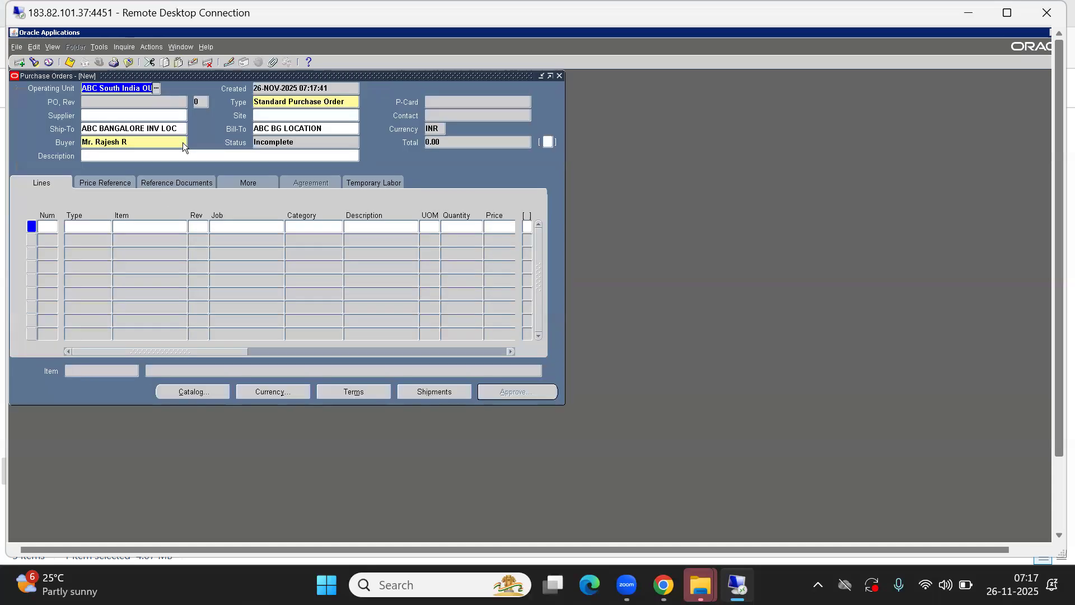
pyautogui.press('F11')
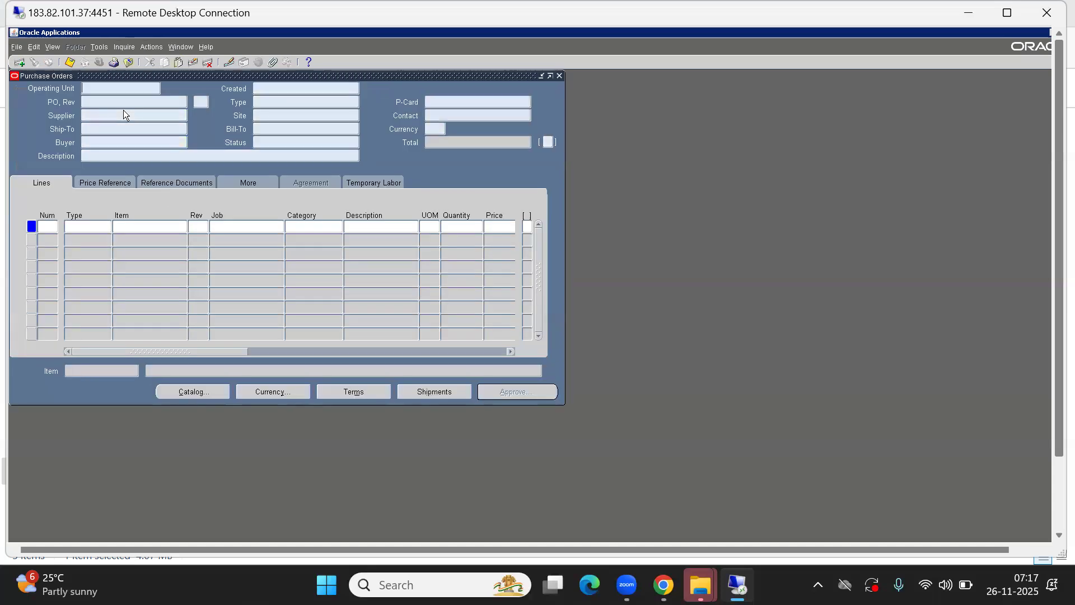
# Step: Query the existing purchase order by its number and copy it to a new standard purchase order with attachments
pyautogui.write('40007')
pyautogui.hotkey('ctrl', 'F11')
pyautogui.click(125, 47)
pyautogui.click(100, 48)
pyautogui.click(99, 48)
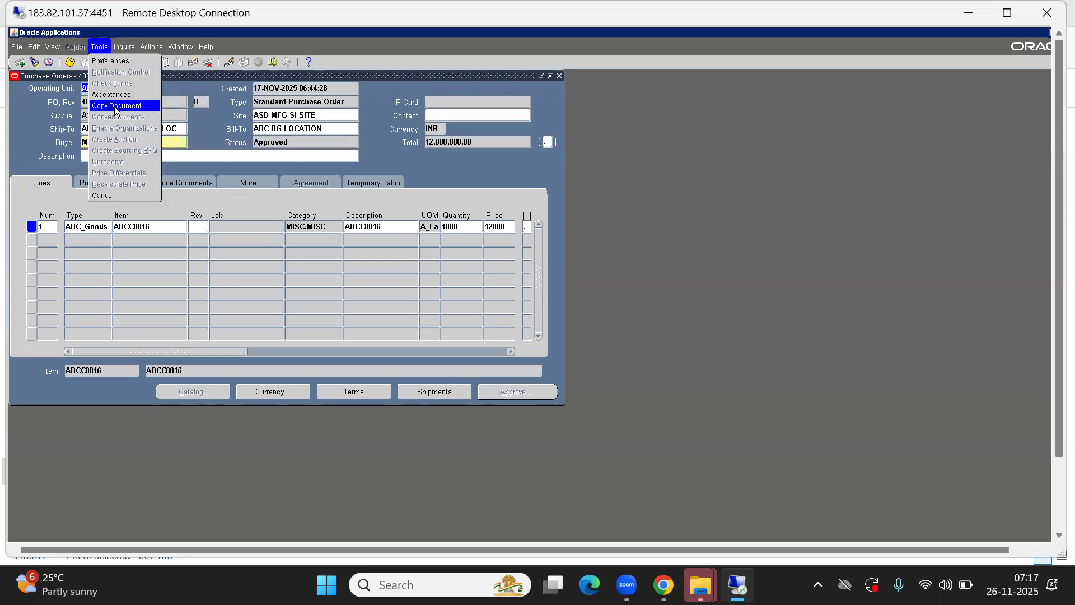
pyautogui.click(121, 107)
pyautogui.click(171, 307)
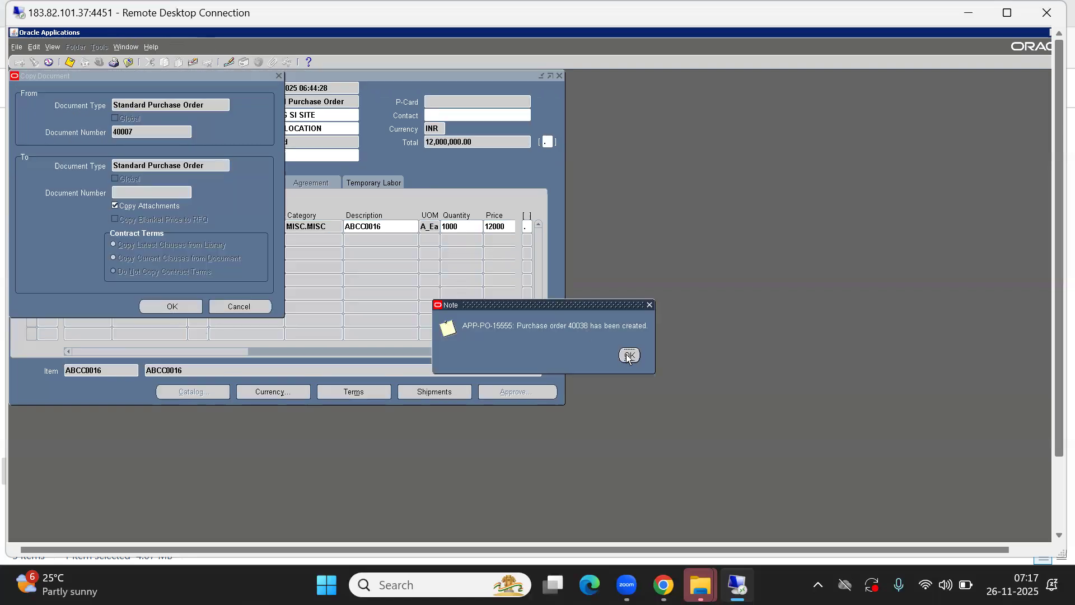
pyautogui.click(628, 355)
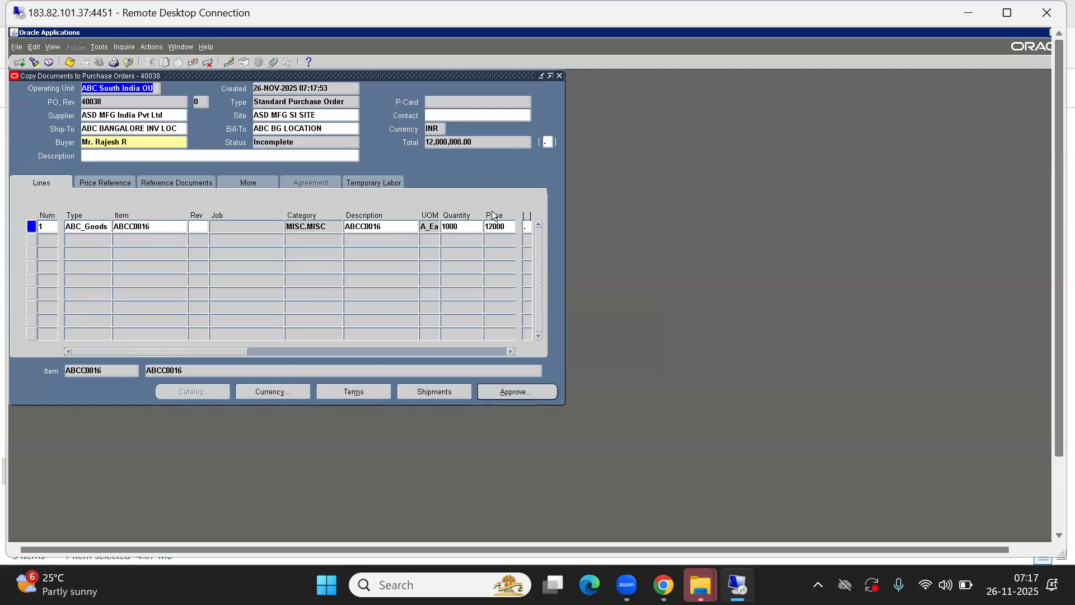
# Step: Set the price of line 1, item ABCC0016, to 100 on the copied purchase order
pyautogui.click(507, 225)
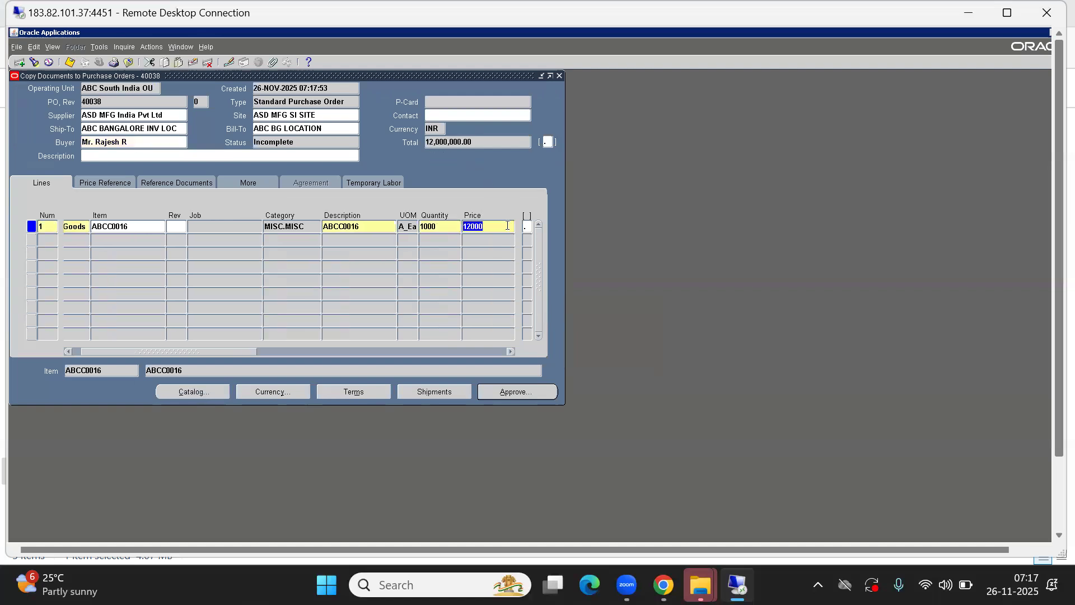
pyautogui.click(446, 228)
pyautogui.click(480, 226)
pyautogui.click(468, 225)
pyautogui.press('Tab')
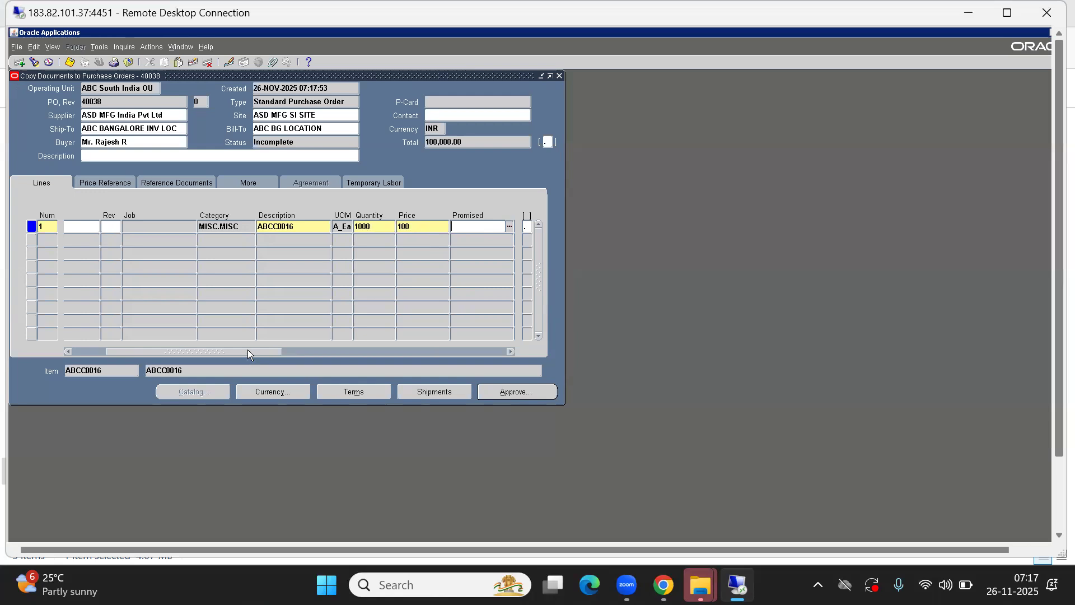
# Step: Set the receipt routing in the receiving controls of line 1's shipment to Inspection Required and return to the order lines
pyautogui.moveTo(342, 357); pyautogui.dragTo(214, 349)
pyautogui.click(399, 389)
pyautogui.click(246, 290)
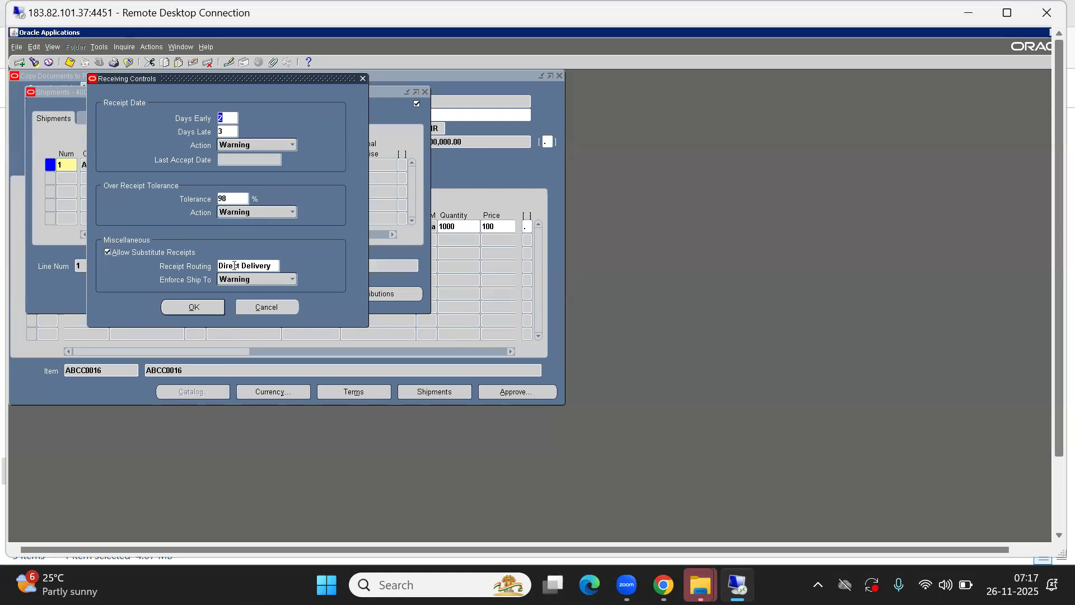
pyautogui.click(235, 266)
pyautogui.press('BackSpace')
pyautogui.write('I')
pyautogui.press('Tab')
pyautogui.click(195, 310)
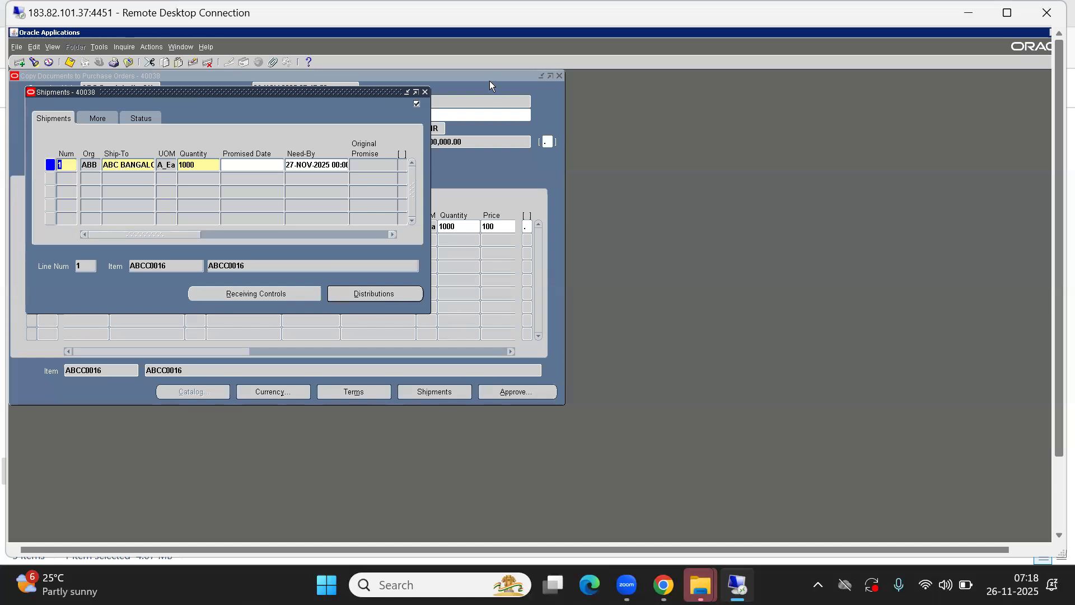
pyautogui.click(425, 92)
# Step: Add a second order line for item ABCE0001 with quantity 500 and price 100
pyautogui.press('Down')
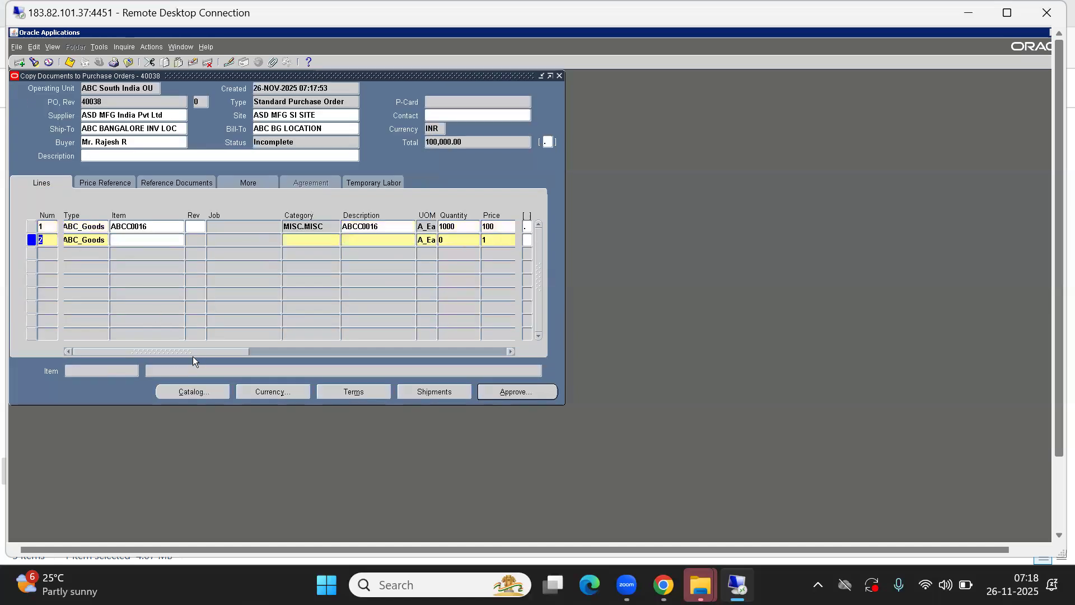
pyautogui.click(136, 240)
pyautogui.write('ABCE0001')
pyautogui.press('Tab')
pyautogui.click(456, 241)
pyautogui.write('1')
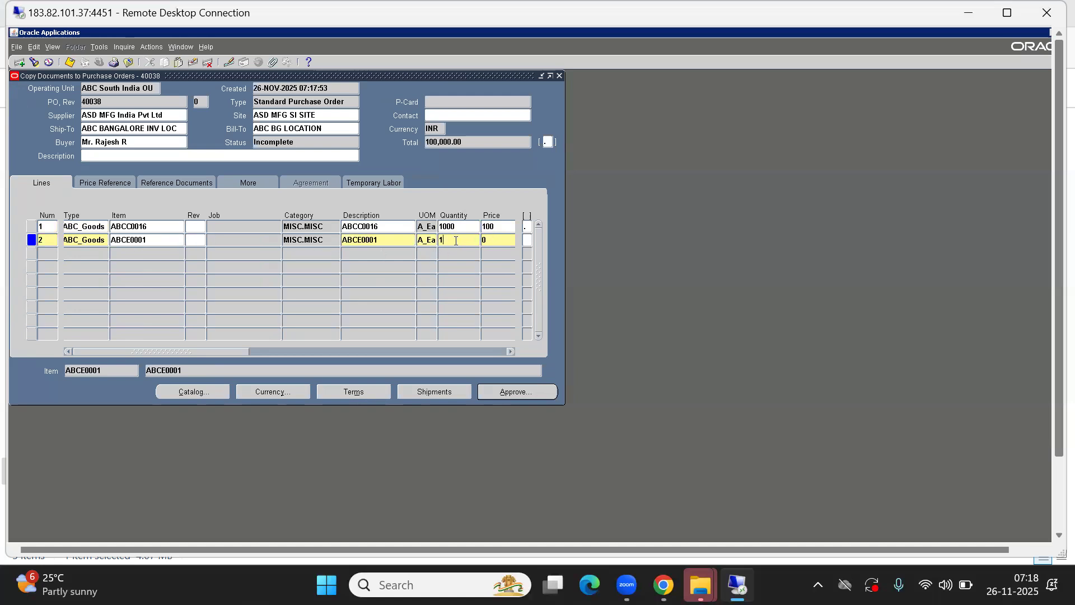
pyautogui.write('500')
pyautogui.press('Tab')
pyautogui.write('100')
pyautogui.press('Tab')
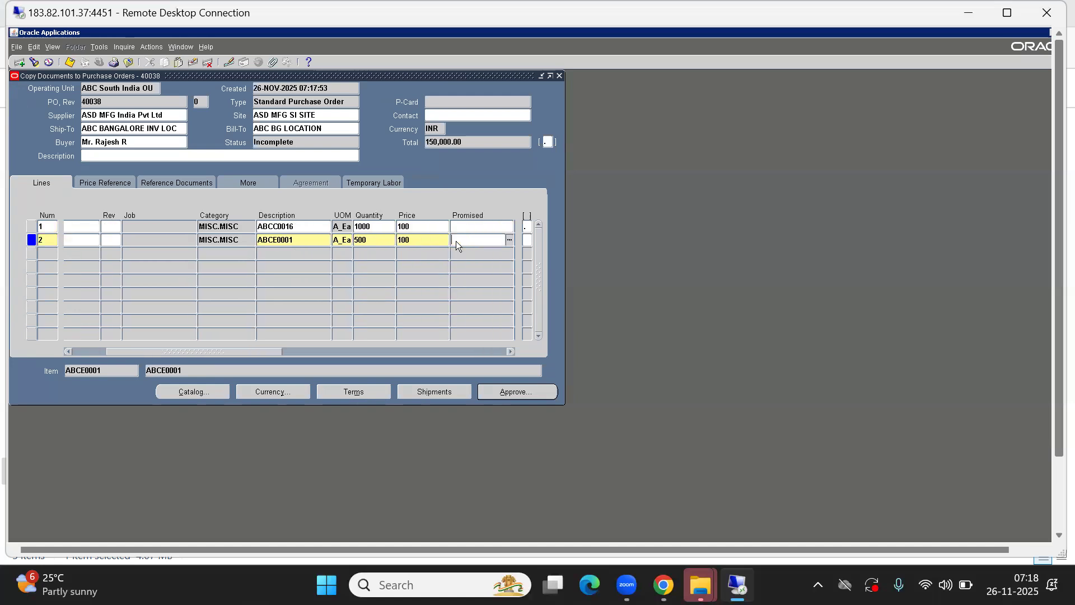
# Step: Set the need-by date of the ABCE0001 line to 28-NOV-2025
pyautogui.press('Tab')
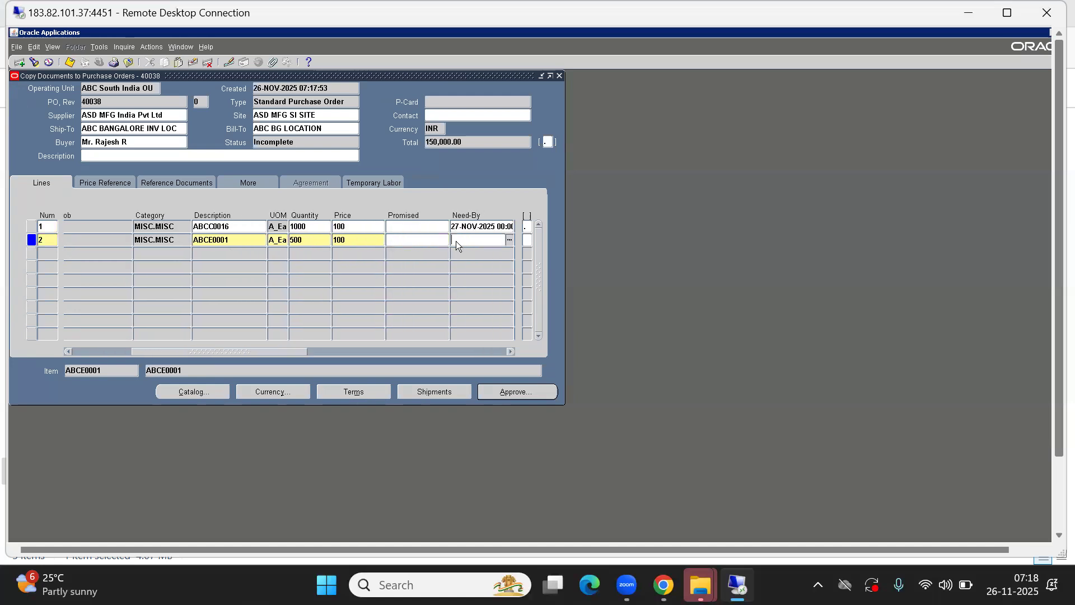
pyautogui.doubleClick(455, 240)
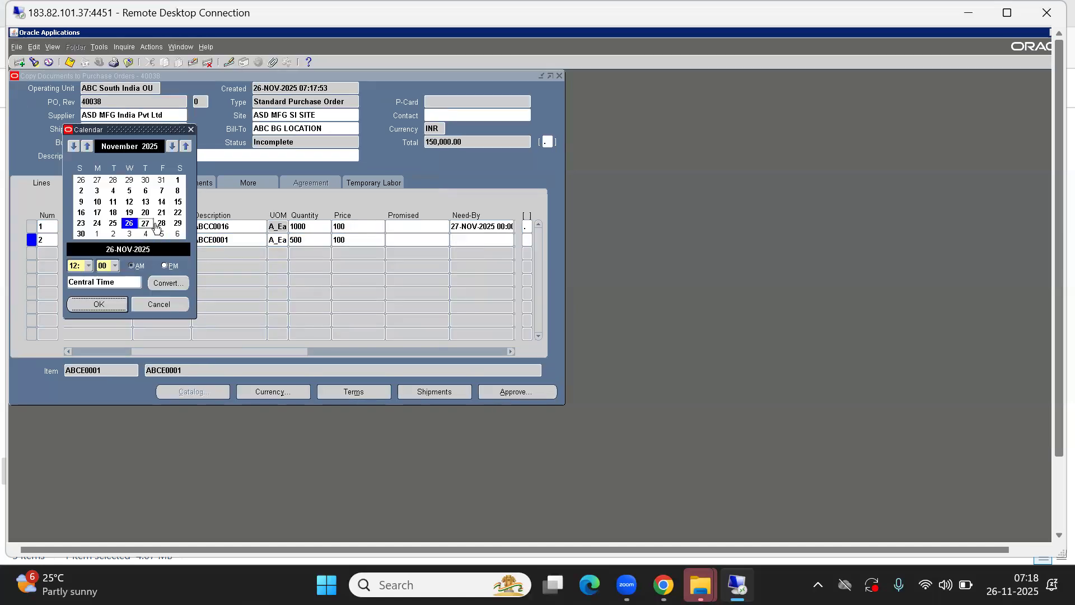
pyautogui.click(161, 222)
pyautogui.click(98, 304)
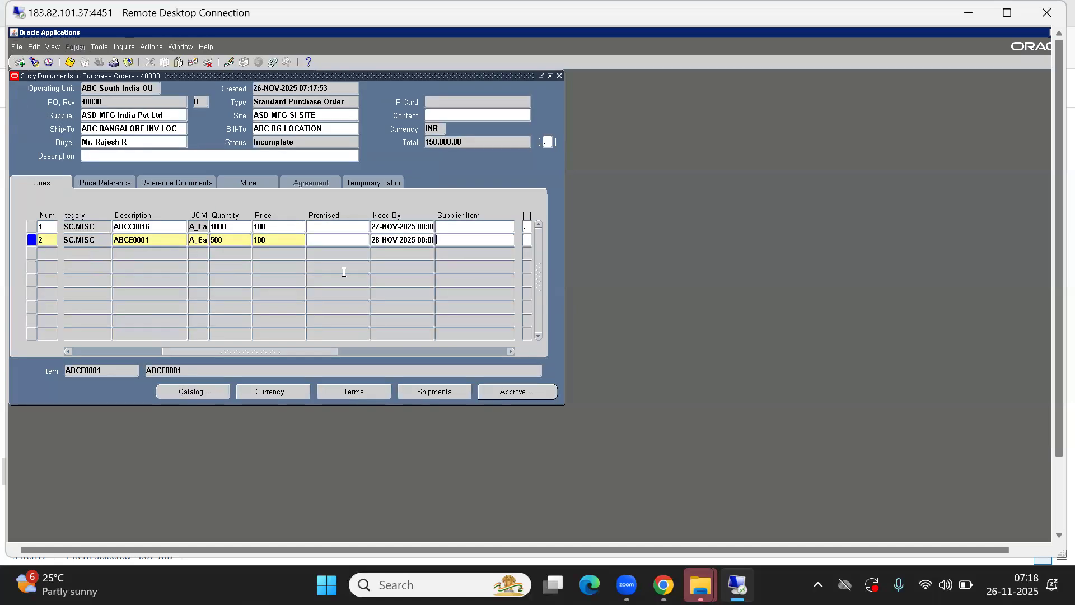
# Step: Set the ship-to organization of line 2's shipment to ABB
pyautogui.click(447, 391)
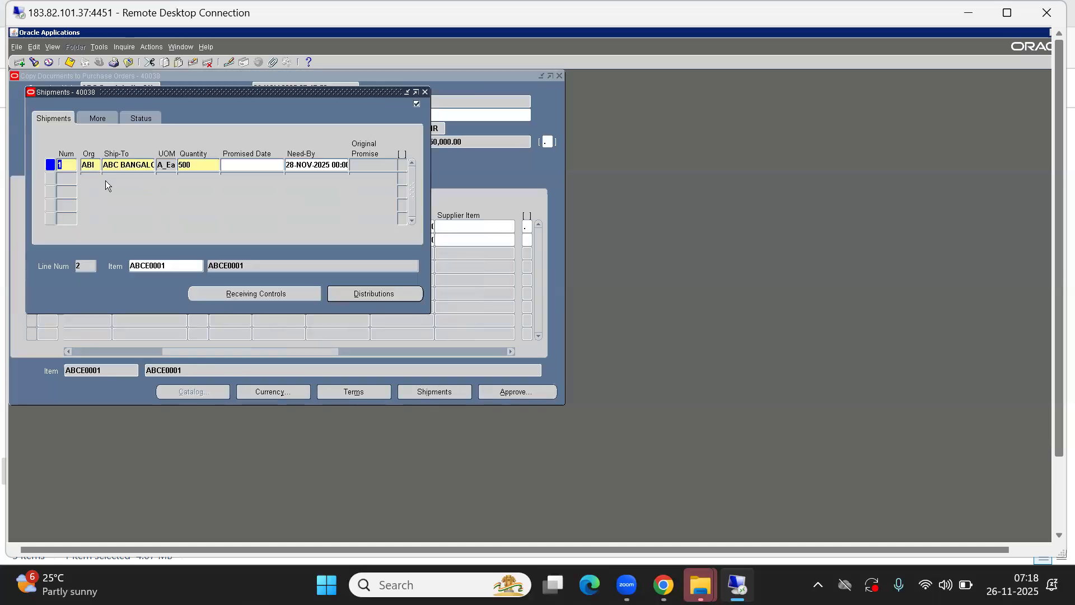
pyautogui.doubleClick(94, 164)
pyautogui.click(94, 164)
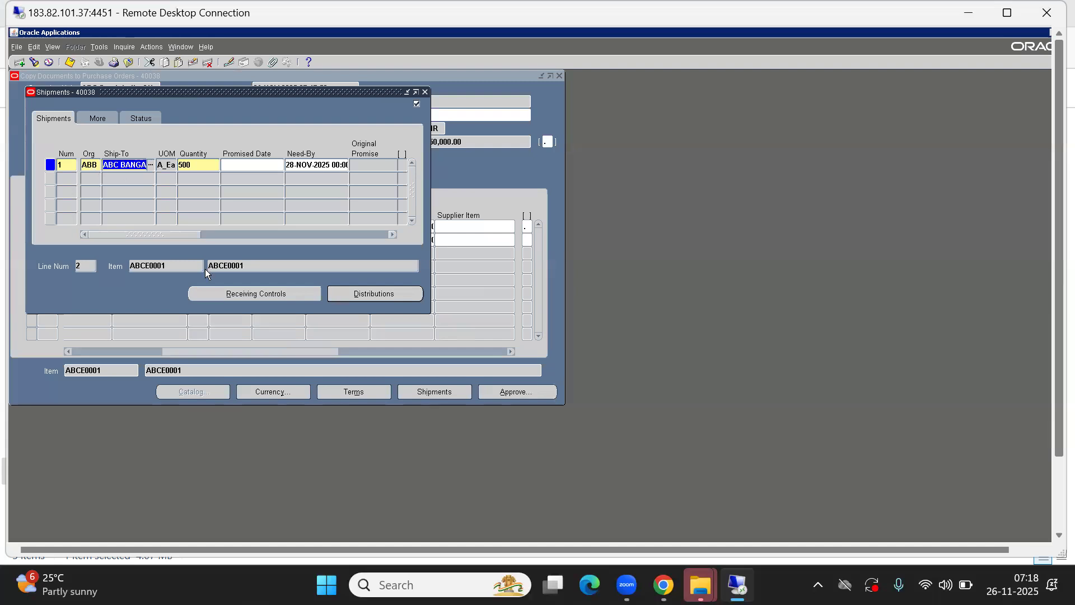
# Step: Set the receipt routing in the receiving controls of line 2's shipment to Standard Receipt and return to the order lines
pyautogui.click(253, 294)
pyautogui.doubleClick(248, 267)
pyautogui.write('Standard Receipt')
pyautogui.press('Tab')
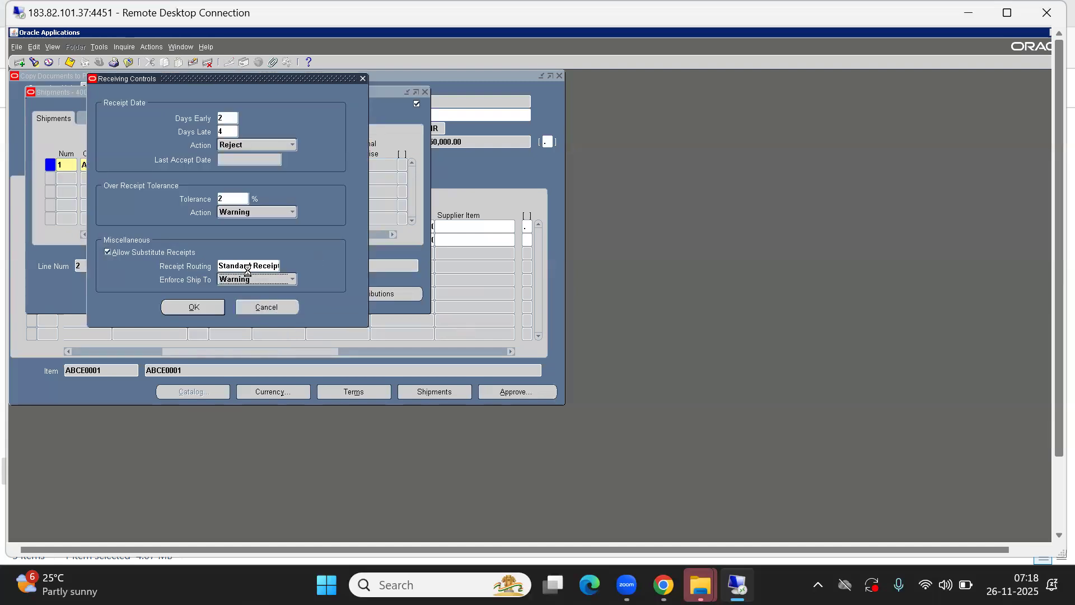
pyautogui.click(196, 307)
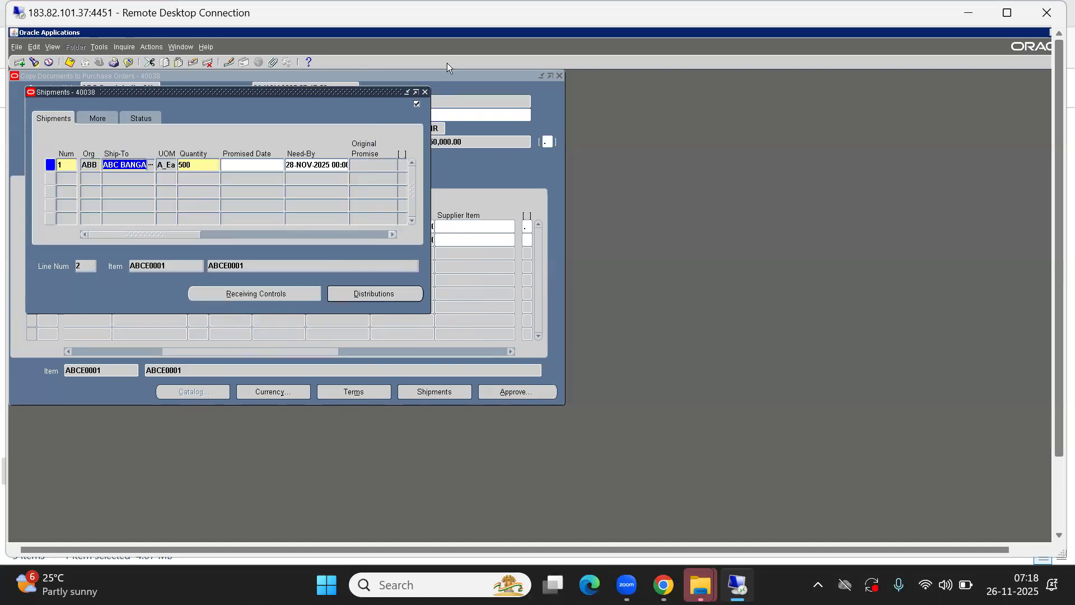
pyautogui.click(425, 92)
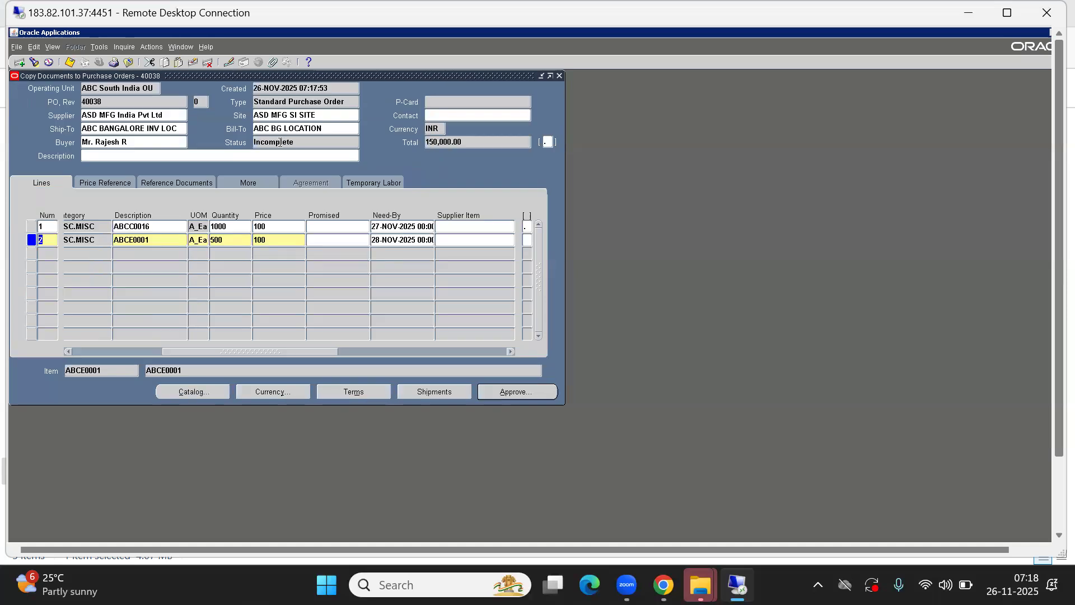
# Step: Submit the copied purchase order for approval and close the purchase order form
pyautogui.click(109, 100)
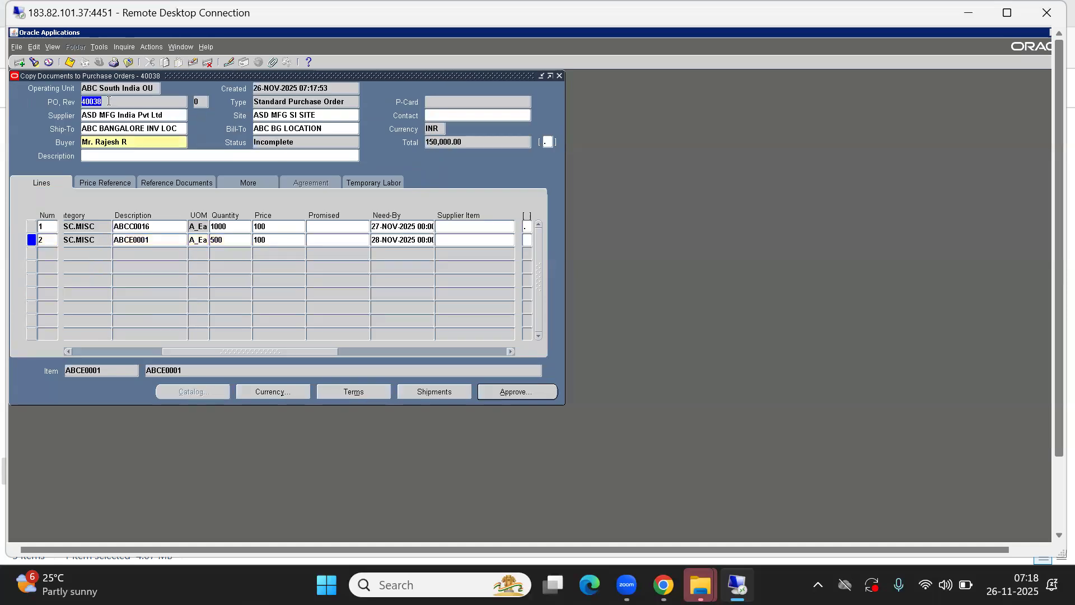
pyautogui.click(516, 391)
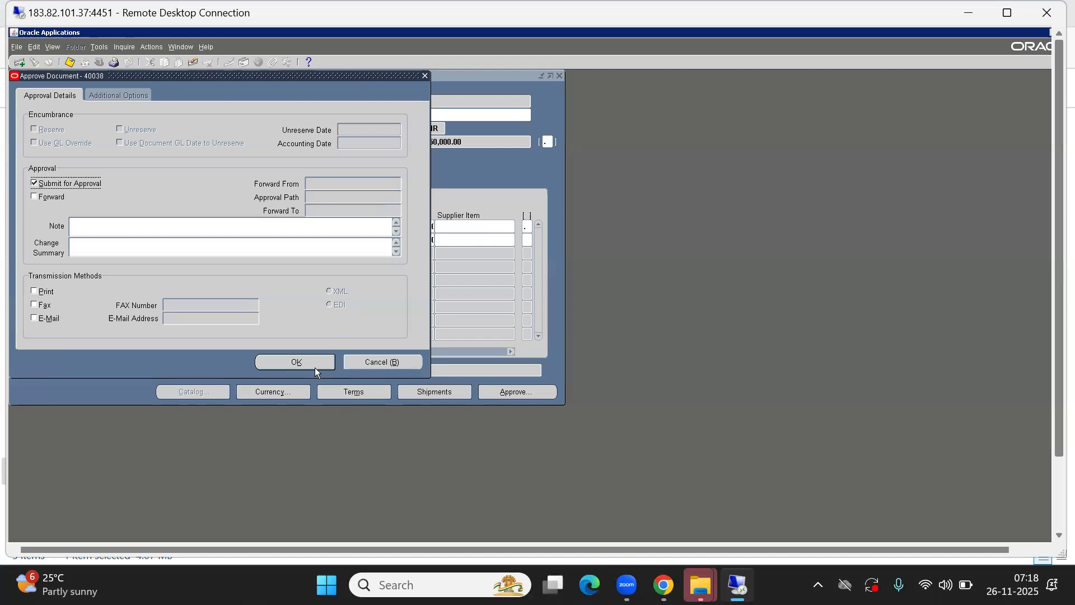
pyautogui.click(287, 361)
pyautogui.press('F4')
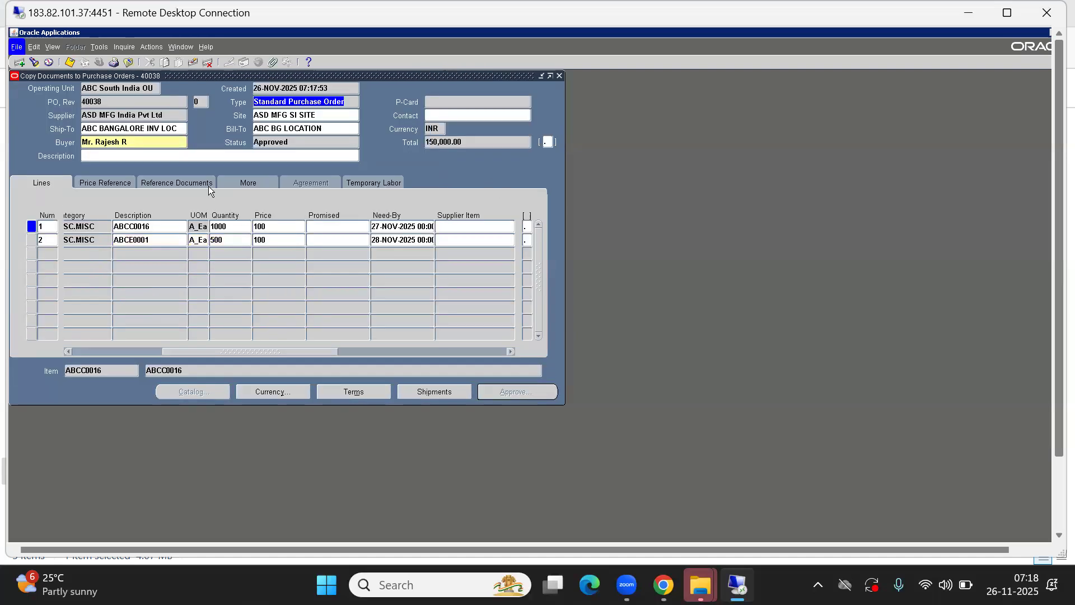
# Step: Collapse the function list and open the Receipts form from the Receiving functions
pyautogui.click(32, 242)
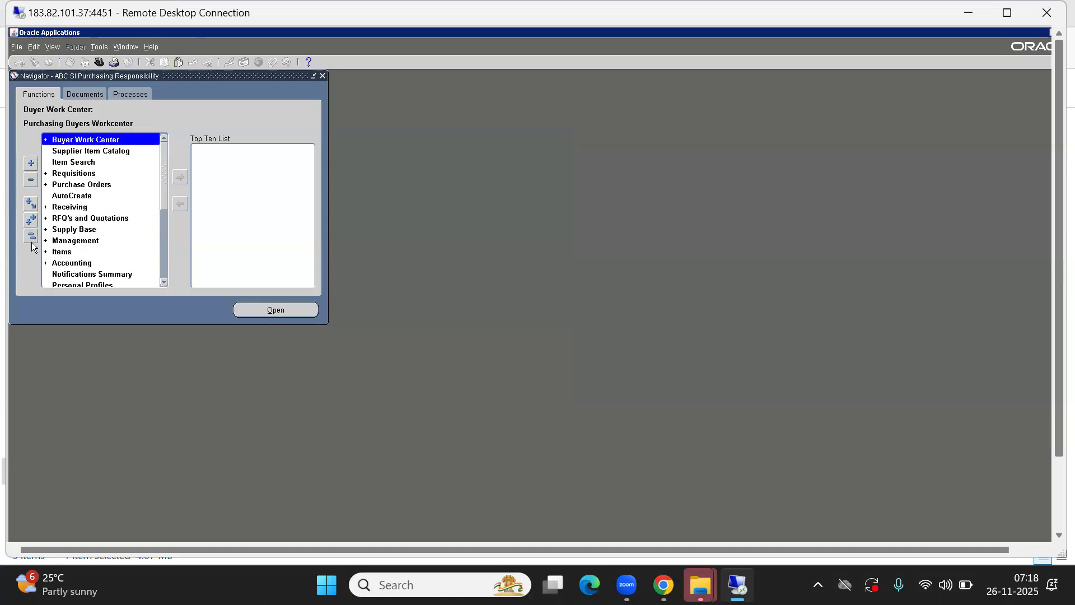
pyautogui.press('Down')
pyautogui.press('Down')
pyautogui.press('Down')
pyautogui.press('Return')
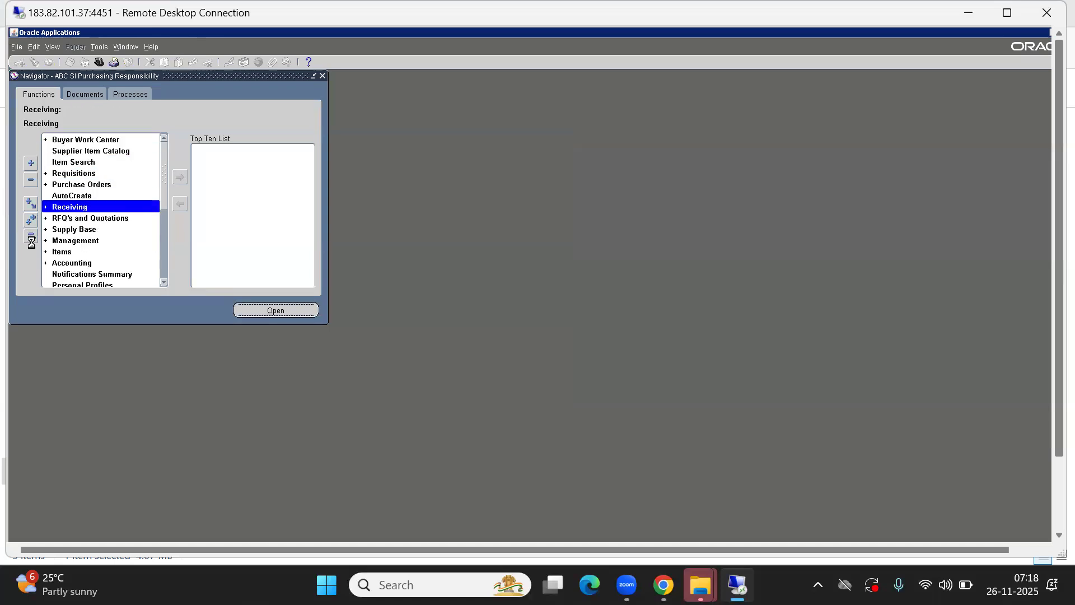
pyautogui.press('Return')
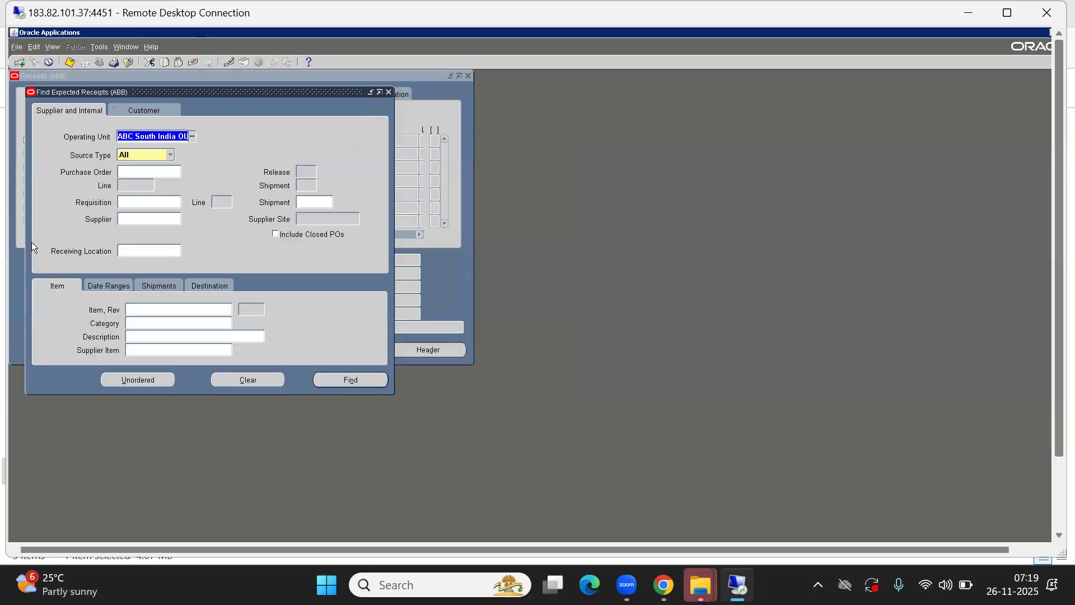
# Step: Search the expected receipts by the newly approved purchase order's number
pyautogui.click(140, 172)
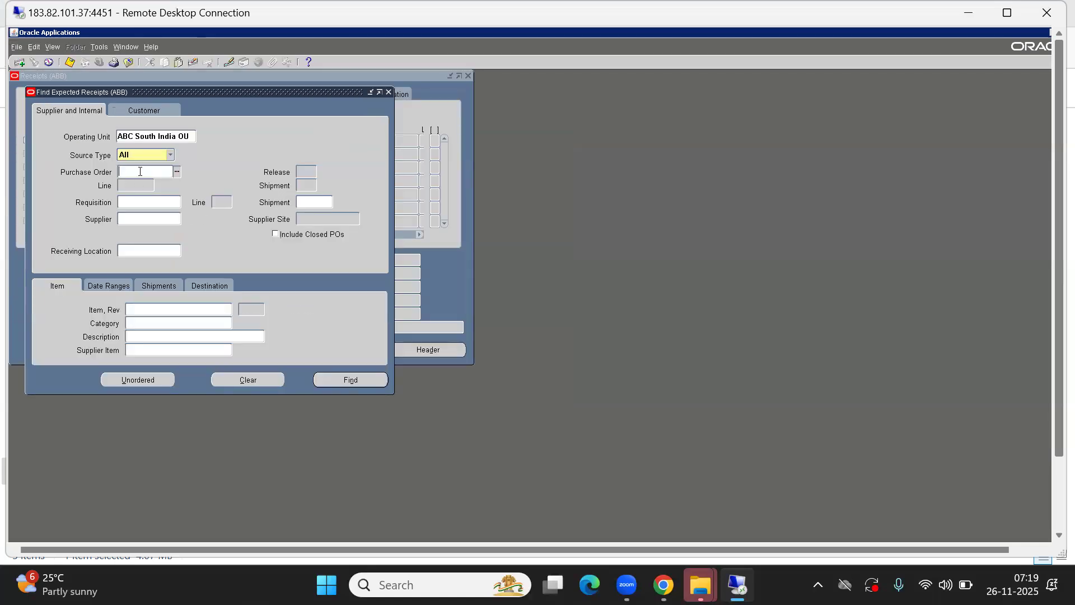
pyautogui.write('40038')
pyautogui.press('Tab')
pyautogui.click(344, 379)
pyautogui.click(305, 289)
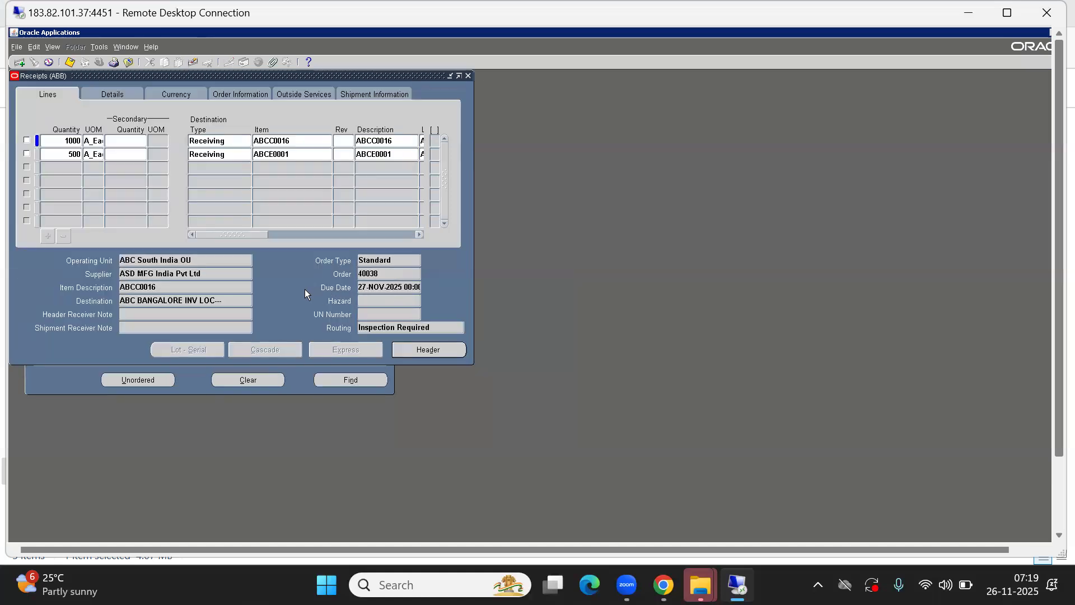
# Step: Compare the routing and Express availability of the ABCC0016 and ABCE0001 receipt lines, and close the Receipts form
pyautogui.click(377, 330)
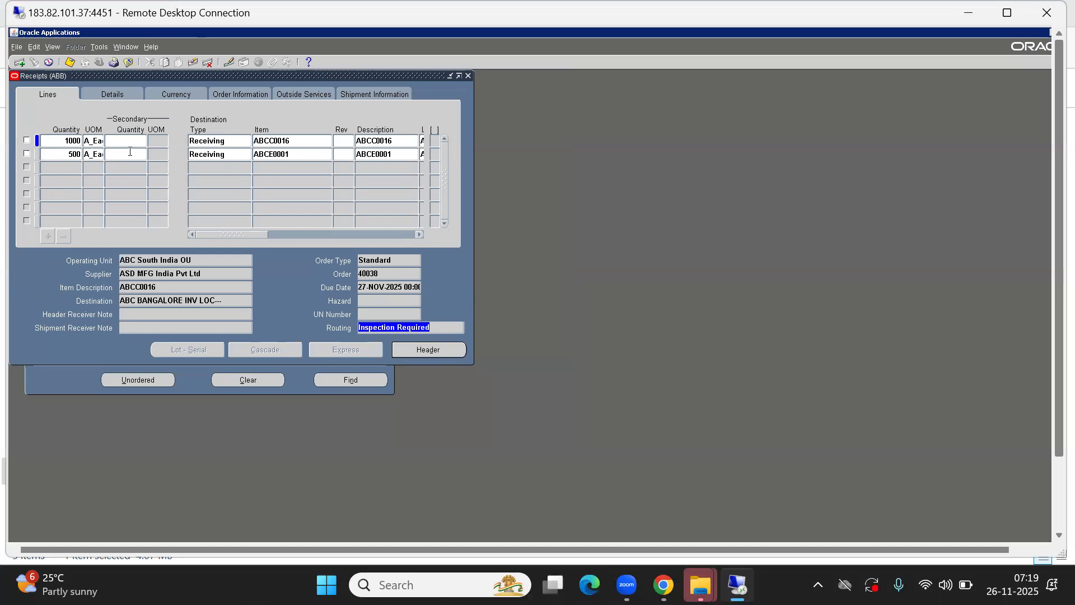
pyautogui.click(58, 155)
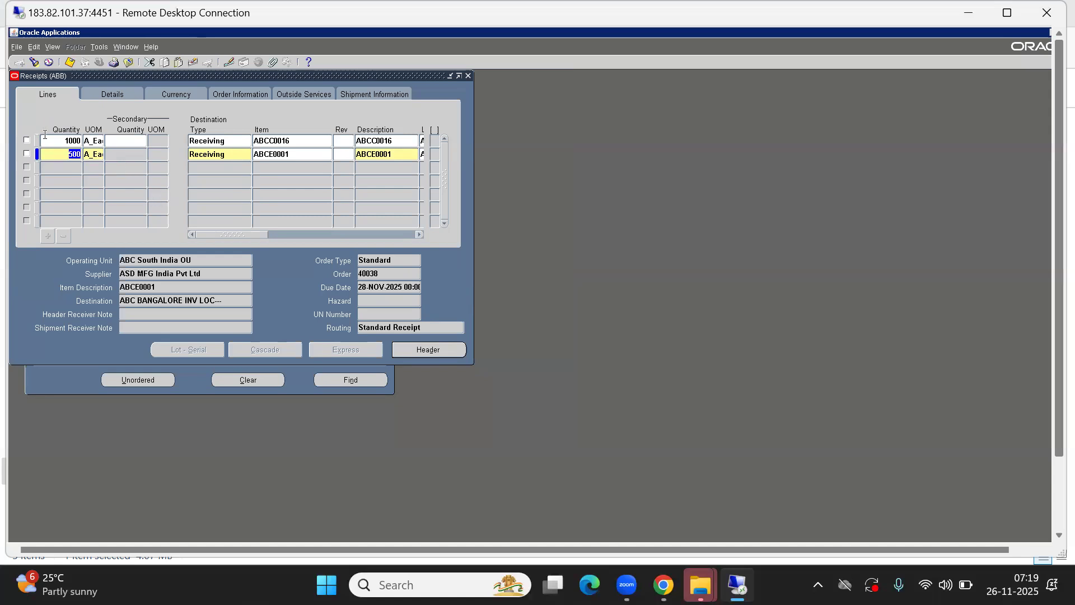
pyautogui.click(60, 141)
pyautogui.click(62, 154)
pyautogui.moveTo(168, 73); pyautogui.dragTo(376, 106)
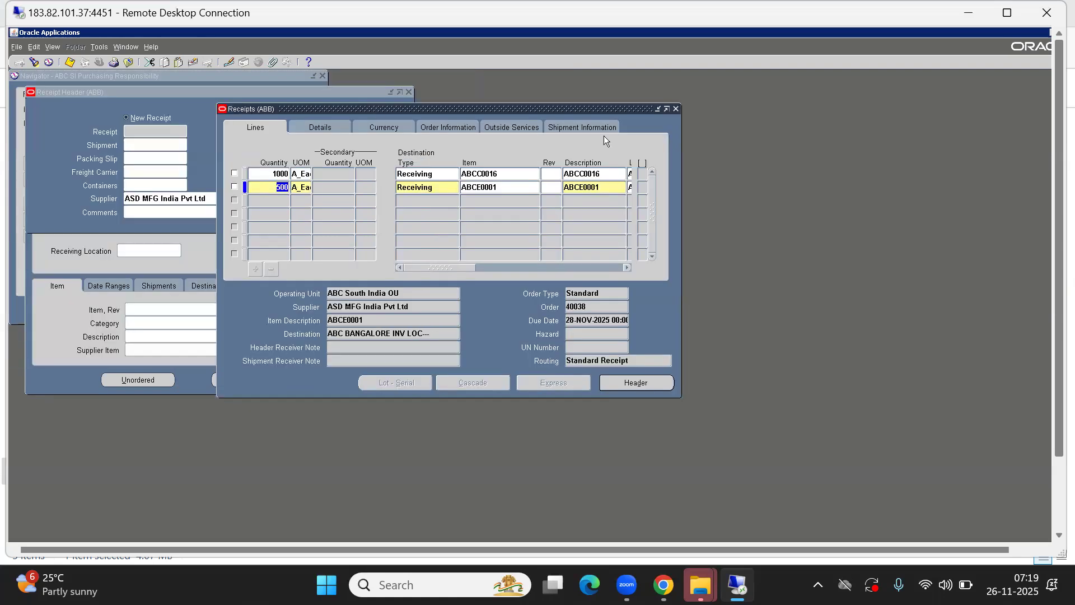
pyautogui.click(675, 109)
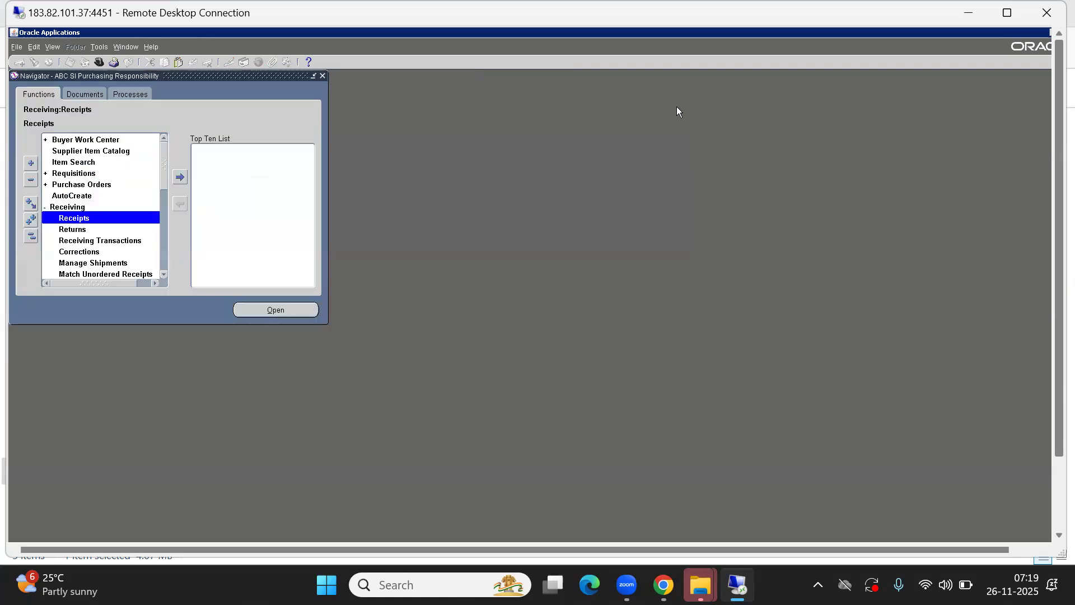
# Step: Open the Receiving Options page from the Organizations functions under Setup
pyautogui.click(31, 235)
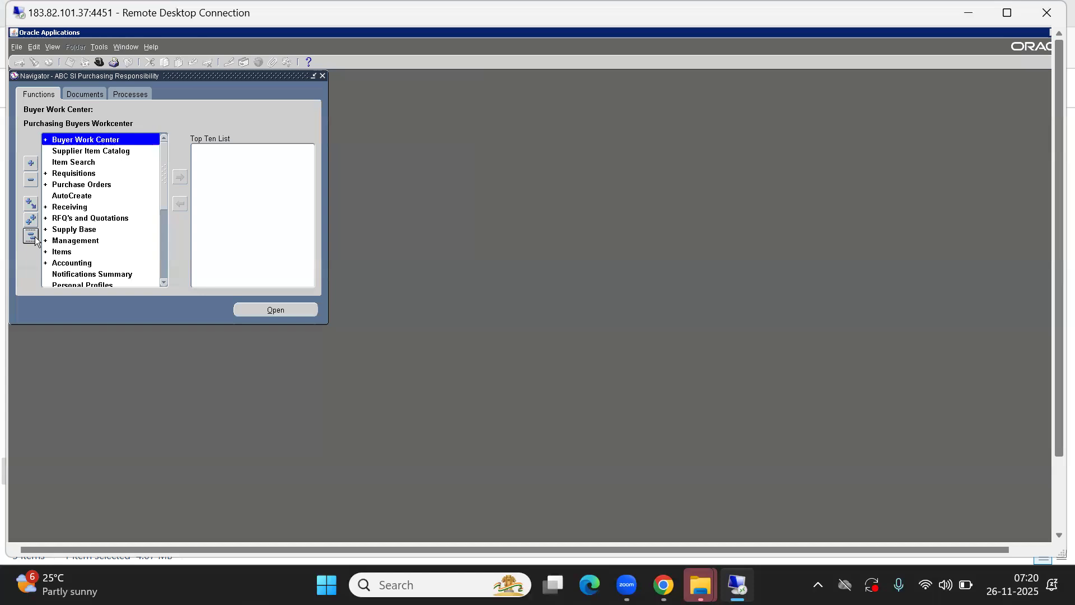
pyautogui.click(83, 229)
pyautogui.press('Down')
pyautogui.press('Down')
pyautogui.press('Down')
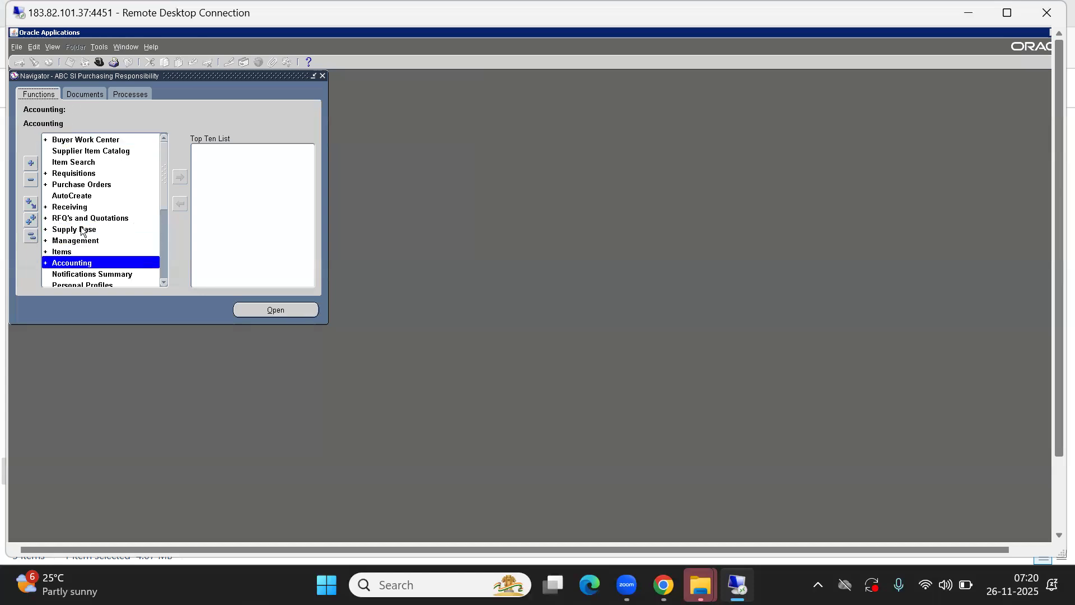
pyautogui.press('Down')
pyautogui.press('Down')
pyautogui.press('Down')
pyautogui.press('Down')
pyautogui.press('Down')
pyautogui.press('Down')
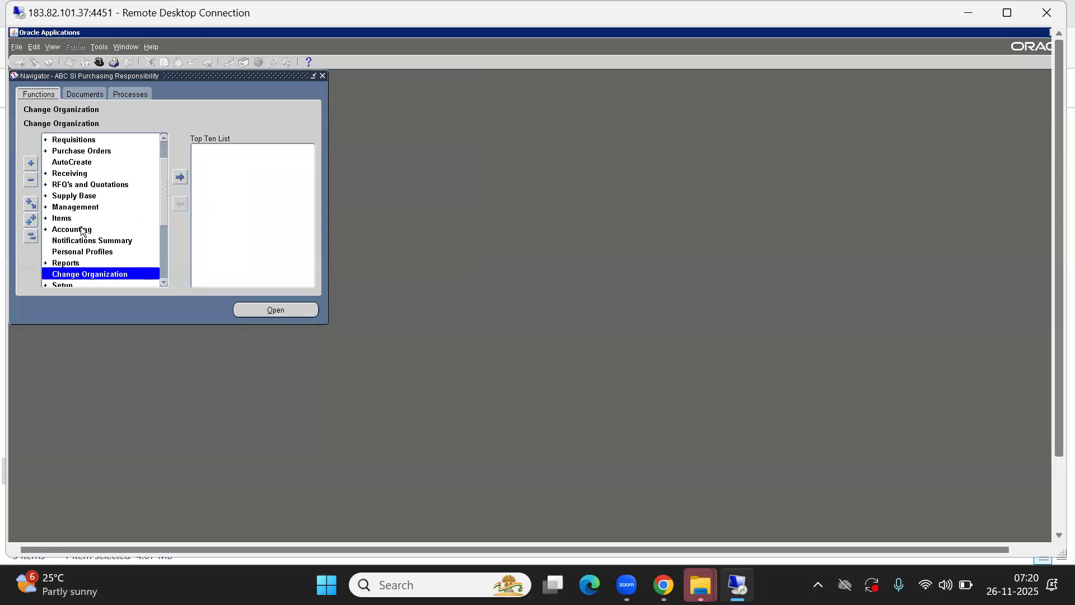
pyautogui.press('Up')
pyautogui.press('Return')
pyautogui.press('Down')
pyautogui.press('Down')
pyautogui.press('Down')
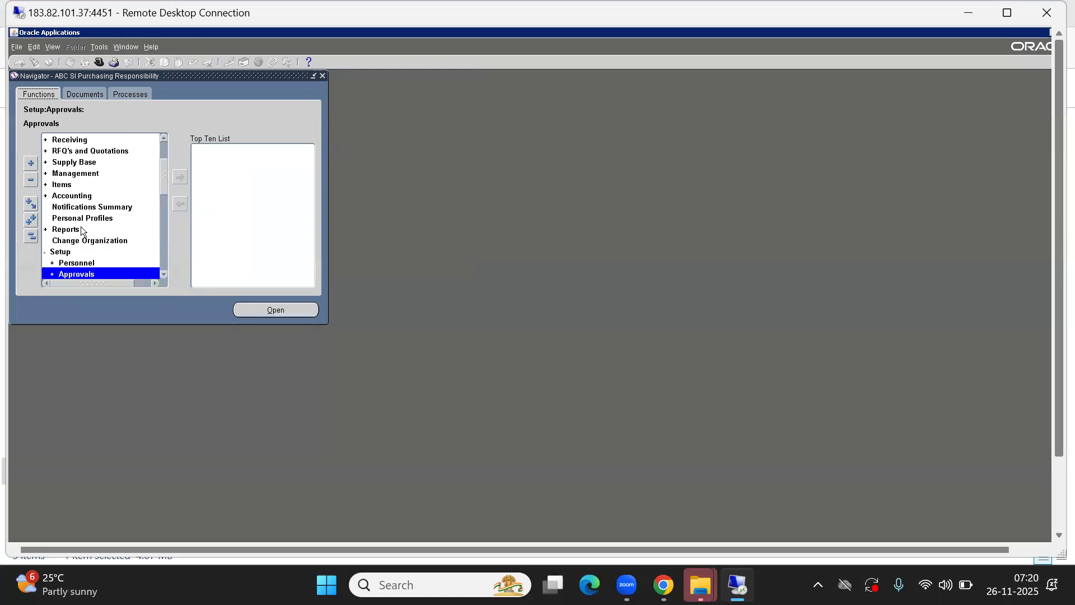
pyautogui.press('Return')
pyautogui.press('Down')
pyautogui.press('Down')
pyautogui.press('Down')
pyautogui.press('Up')
pyautogui.press('Return')
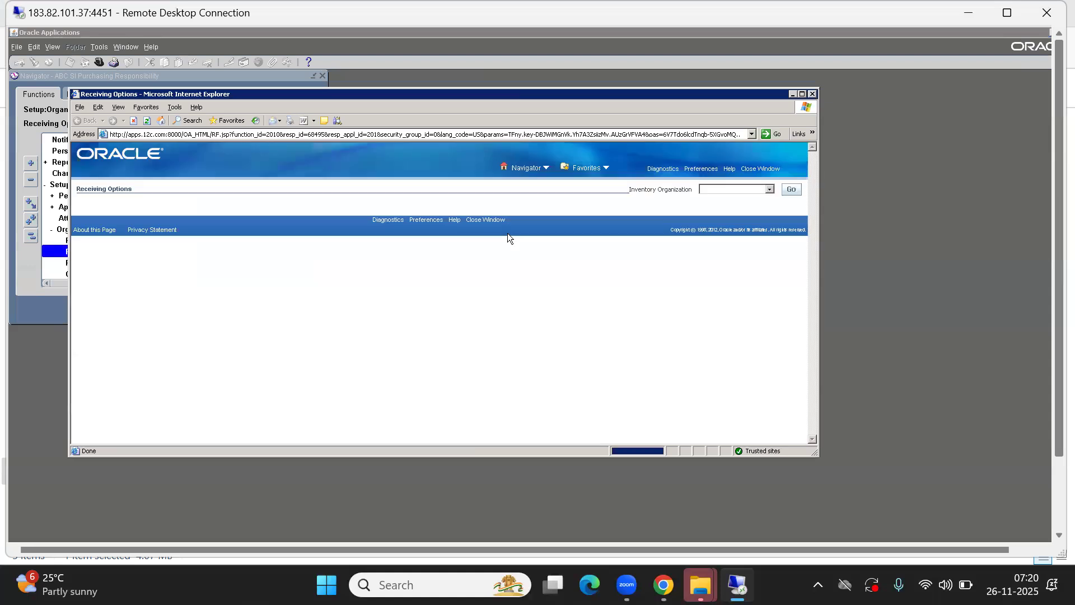
# Step: Load the receiving options of the ABC Bangalore Inv Org inventory organization
pyautogui.click(749, 192)
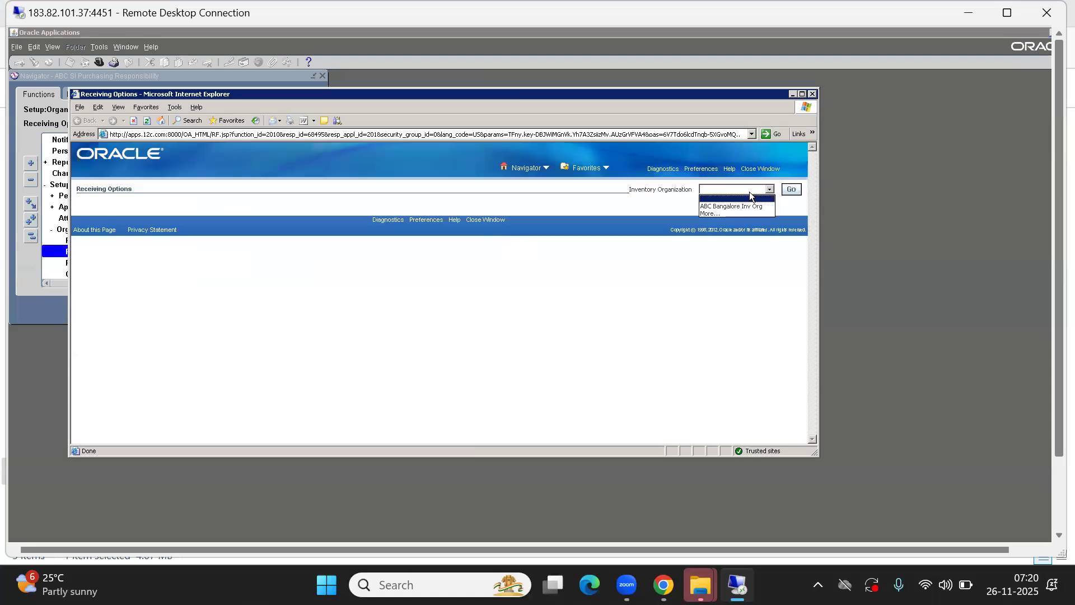
pyautogui.click(733, 201)
pyautogui.click(751, 193)
pyautogui.click(748, 203)
pyautogui.click(795, 193)
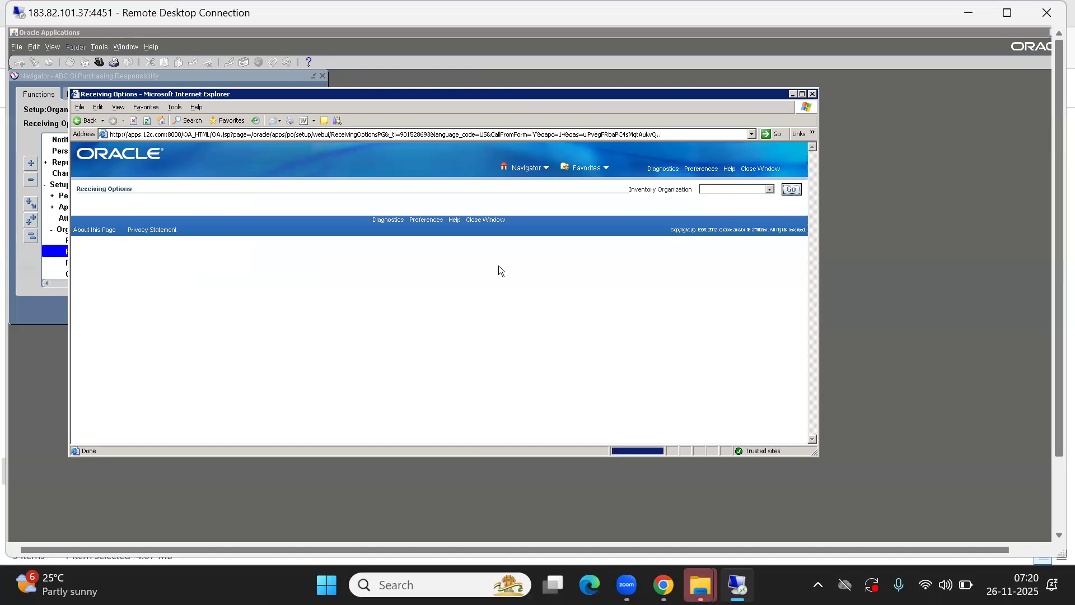
# Step: Enable Allow Express Transactions, save the receiving options and close the page
pyautogui.click(582, 233)
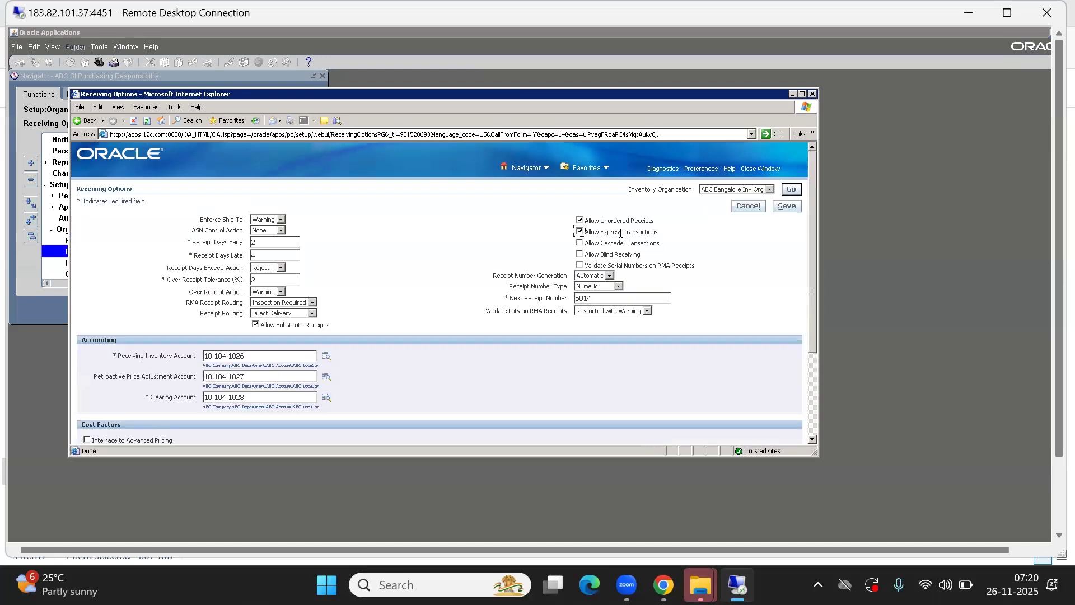
pyautogui.click(787, 206)
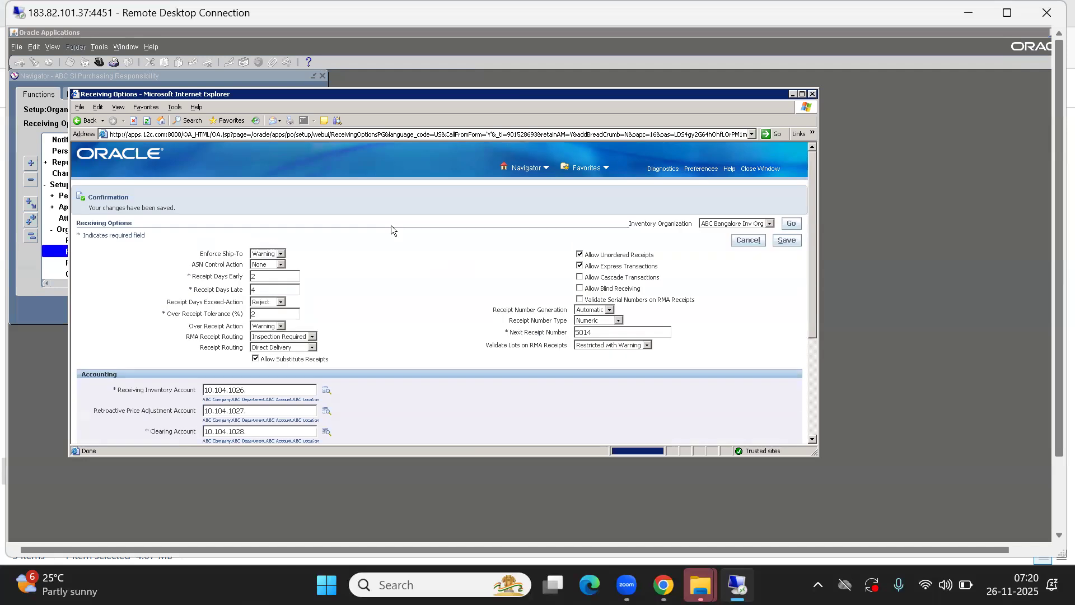
pyautogui.click(760, 169)
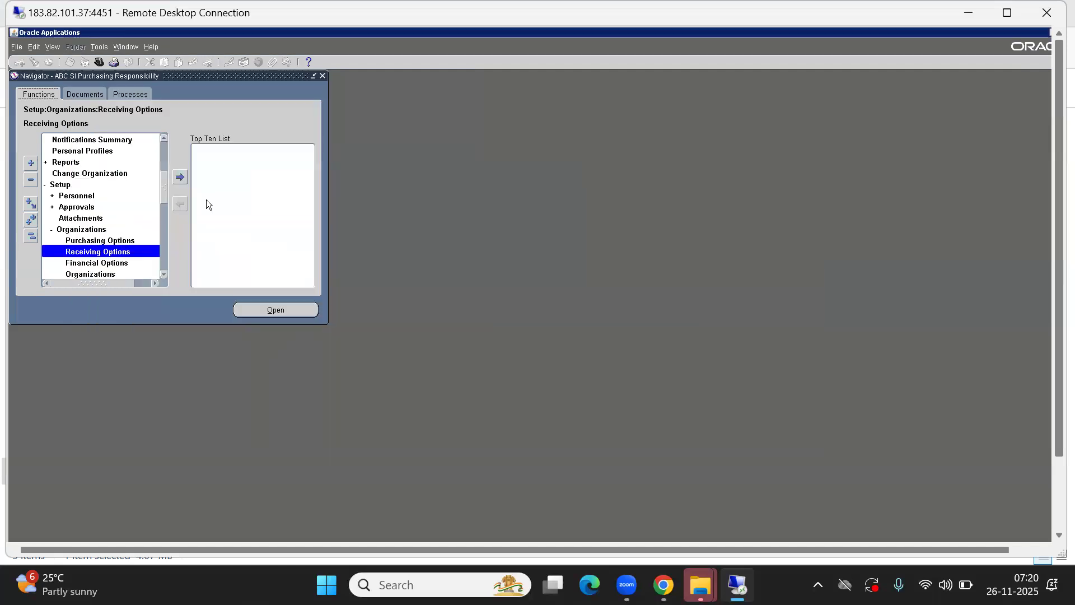
# Step: Open the Receipts form from the Receiving functions and find the expected receipts by the purchase order's number
pyautogui.click(31, 237)
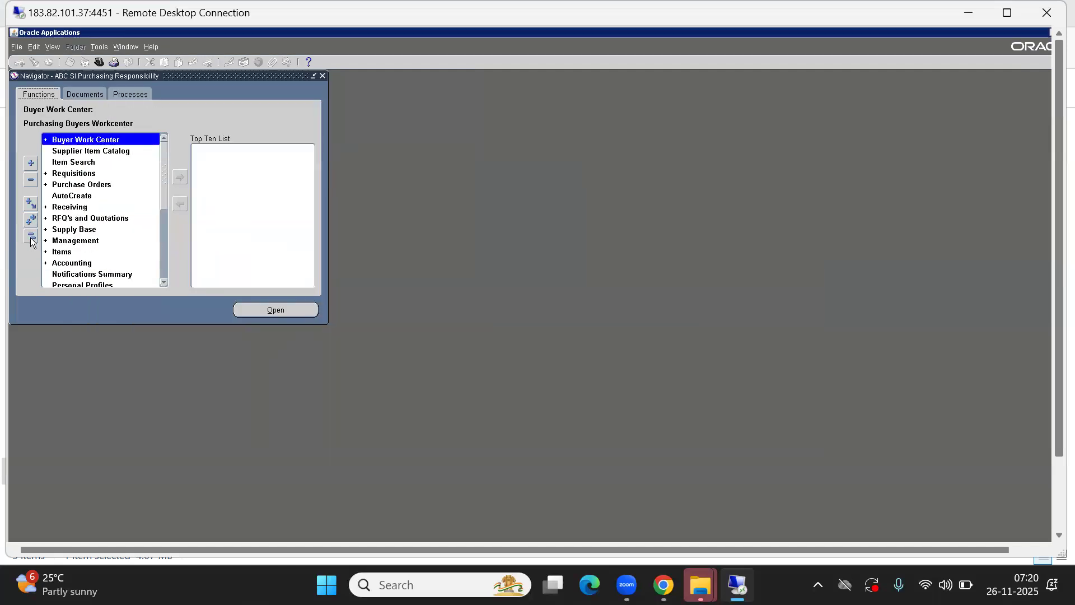
pyautogui.doubleClick(82, 208)
pyautogui.press('Return')
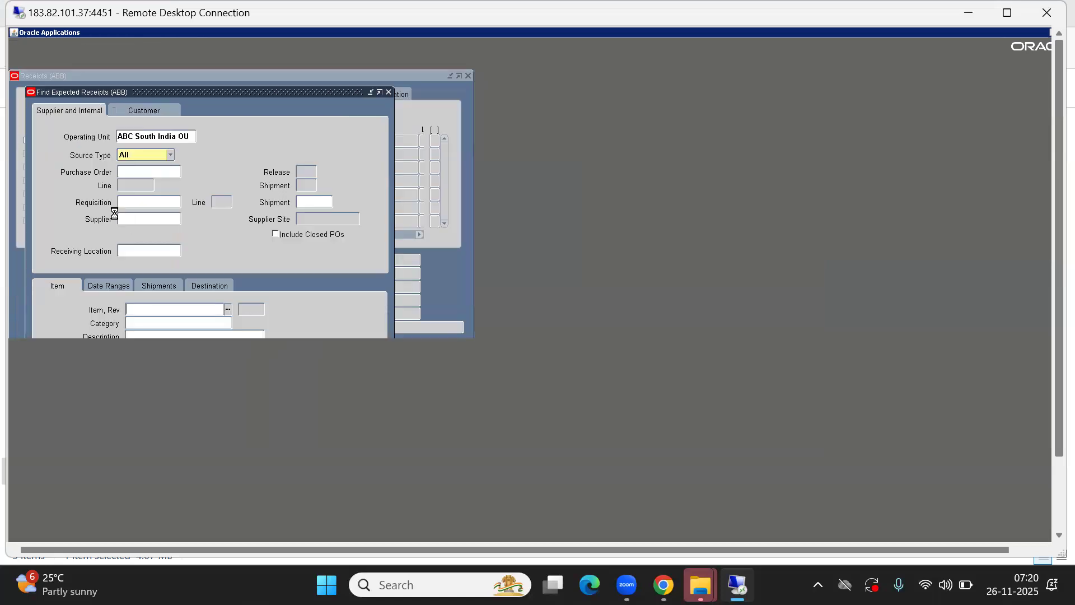
pyautogui.click(129, 170)
pyautogui.write('40138')
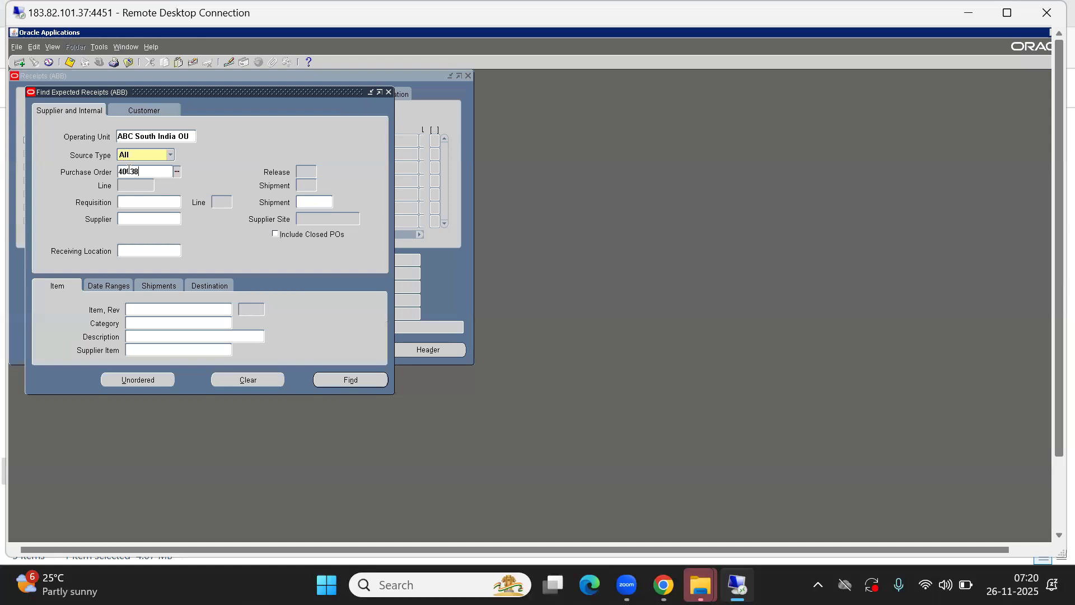
pyautogui.press('Tab')
pyautogui.press('Return')
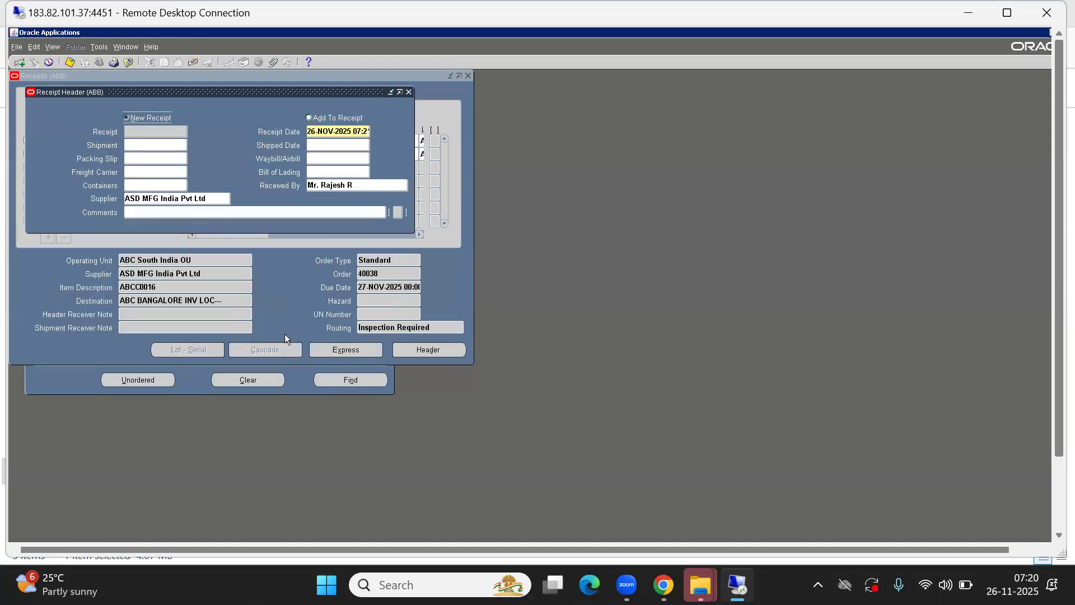
# Step: Test Express availability by selecting the ABCC0016 receipt line, and close the Receipts form without committing
pyautogui.click(288, 292)
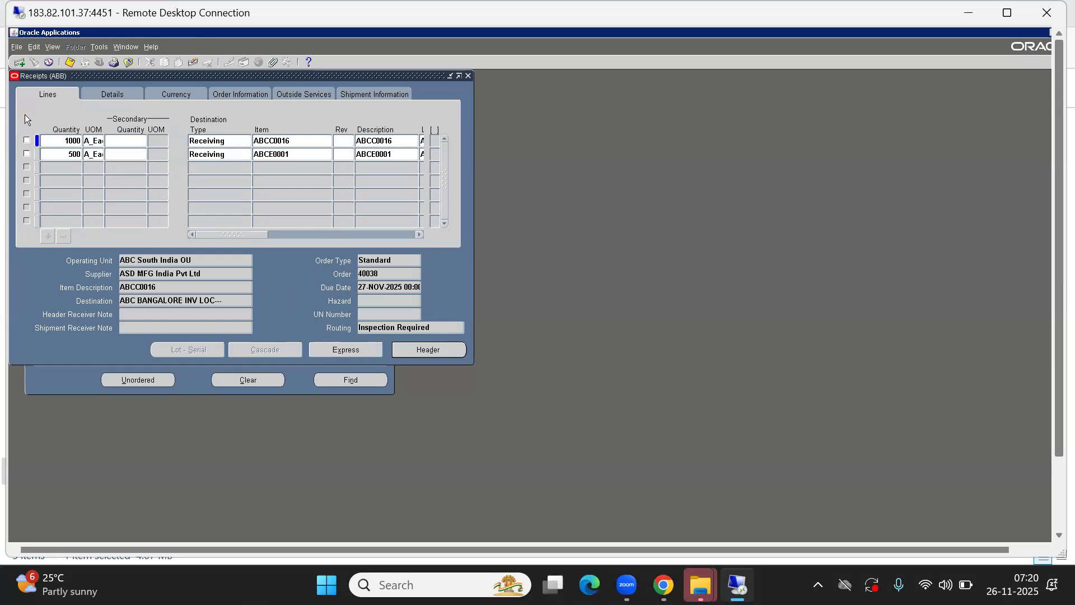
pyautogui.click(27, 140)
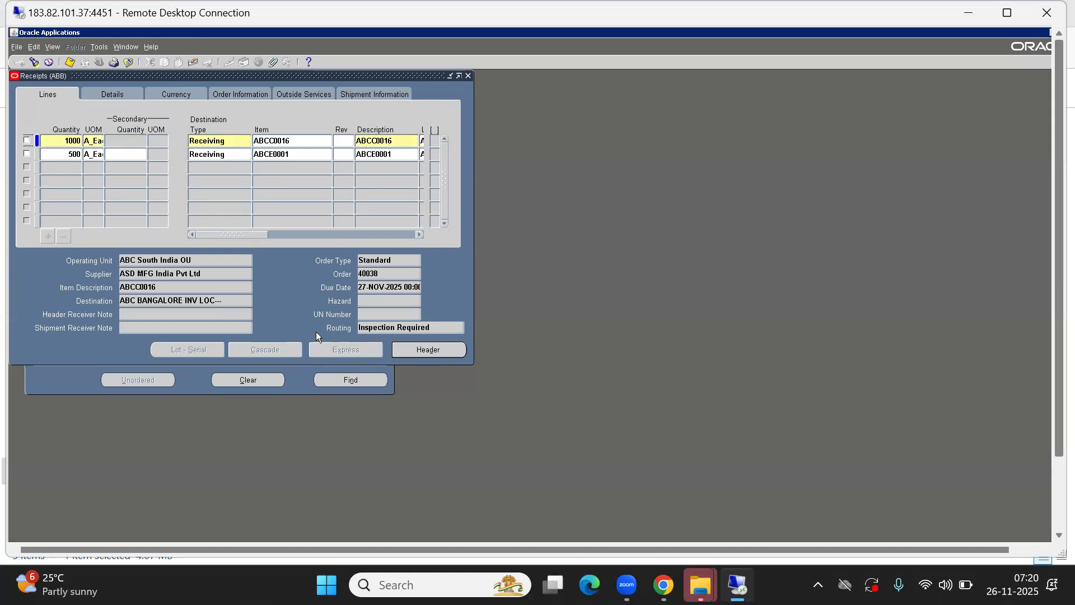
pyautogui.click(468, 76)
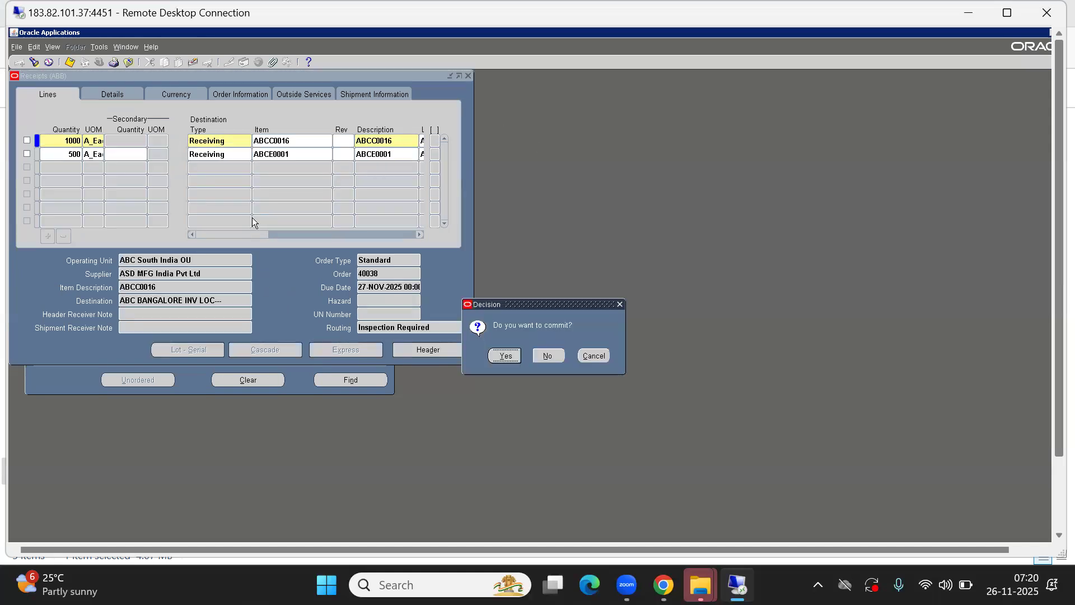
pyautogui.click(542, 360)
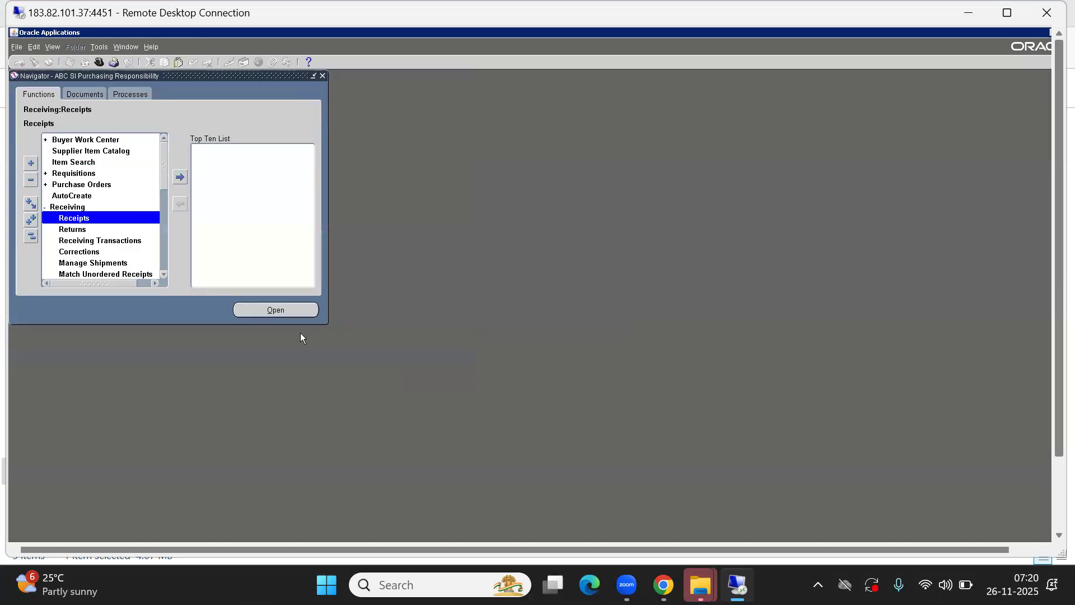
# Step: Reopen the Receipts form and find the same purchase order's expected receipts again
pyautogui.click(277, 312)
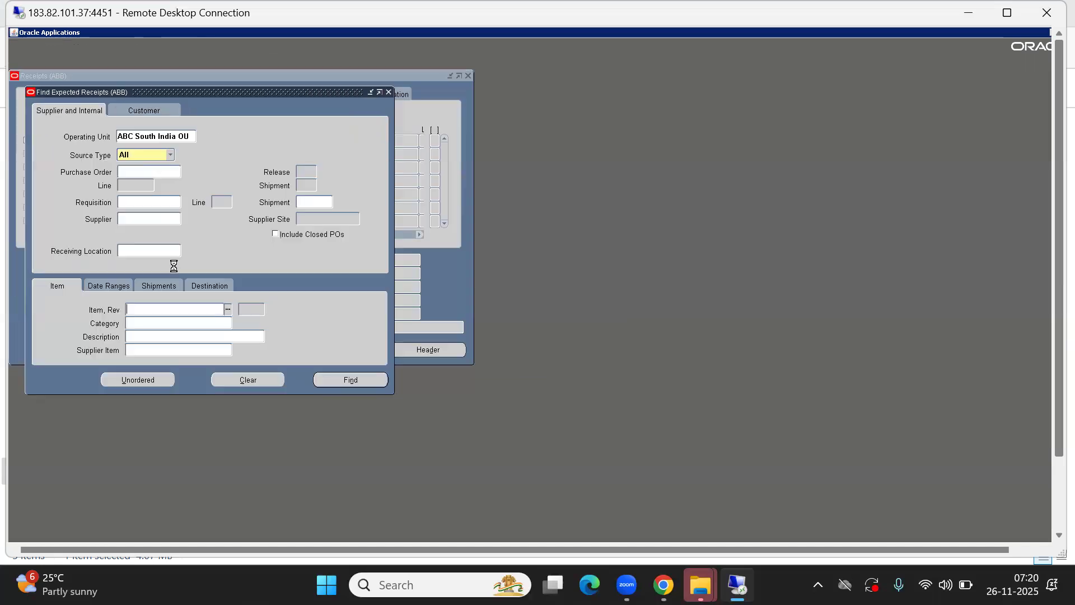
pyautogui.click(146, 171)
pyautogui.write('40038')
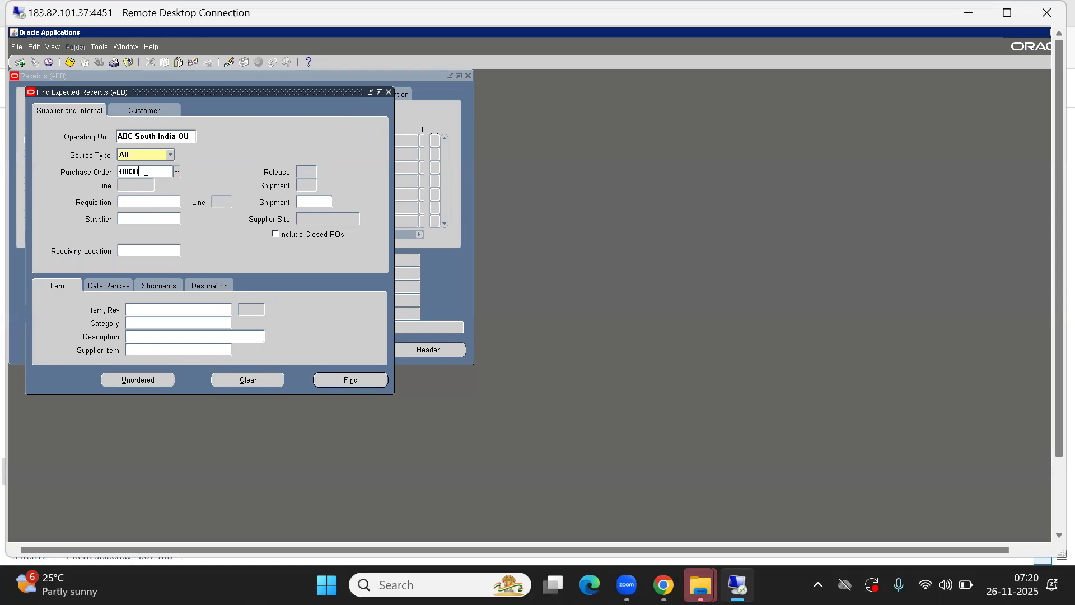
pyautogui.press('Tab')
pyautogui.click(350, 381)
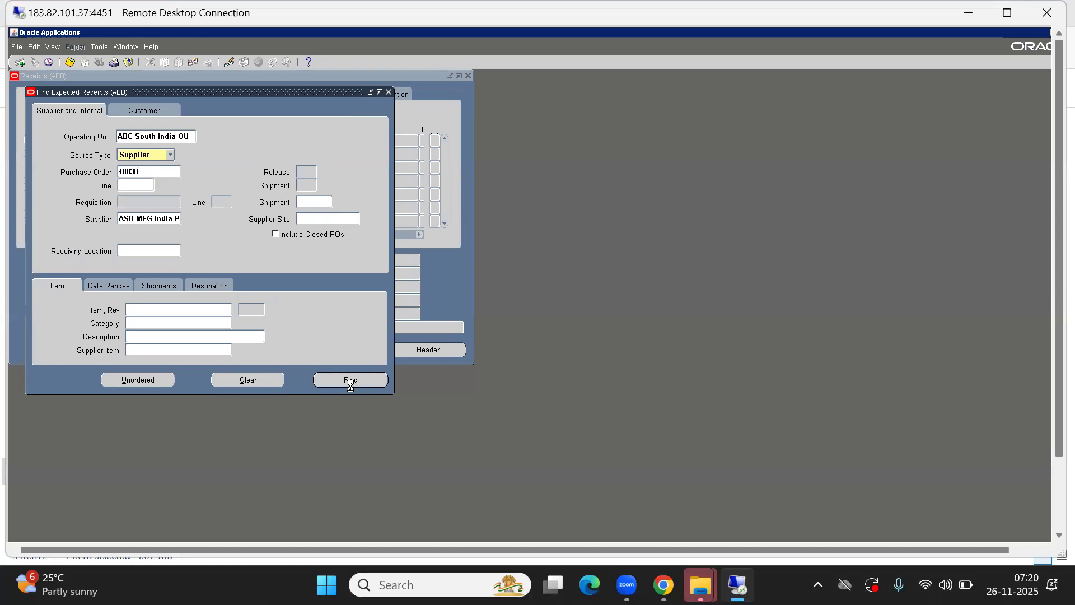
# Step: Express-receive the ABCC0016 and ABCE0001 lines with Final Destination as the destination type, save the receipt and acknowledge the note
pyautogui.click(331, 352)
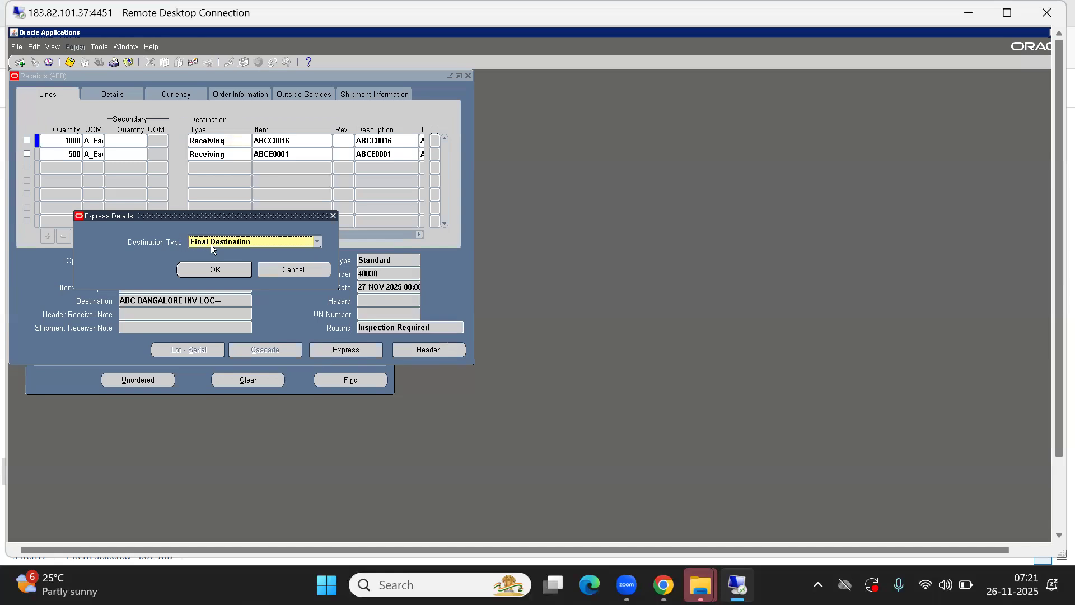
pyautogui.click(205, 245)
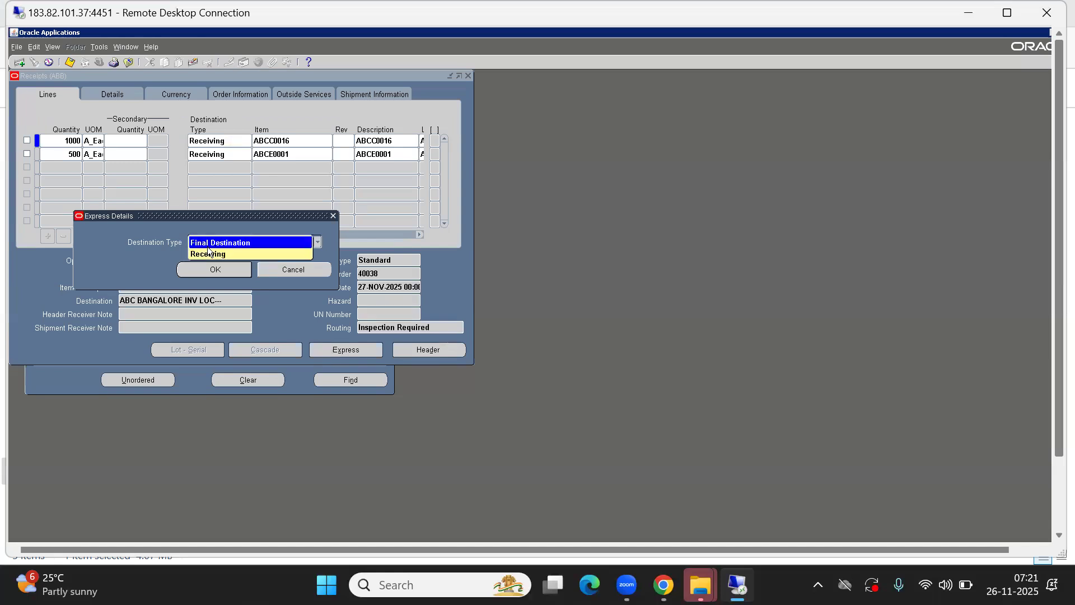
pyautogui.click(211, 247)
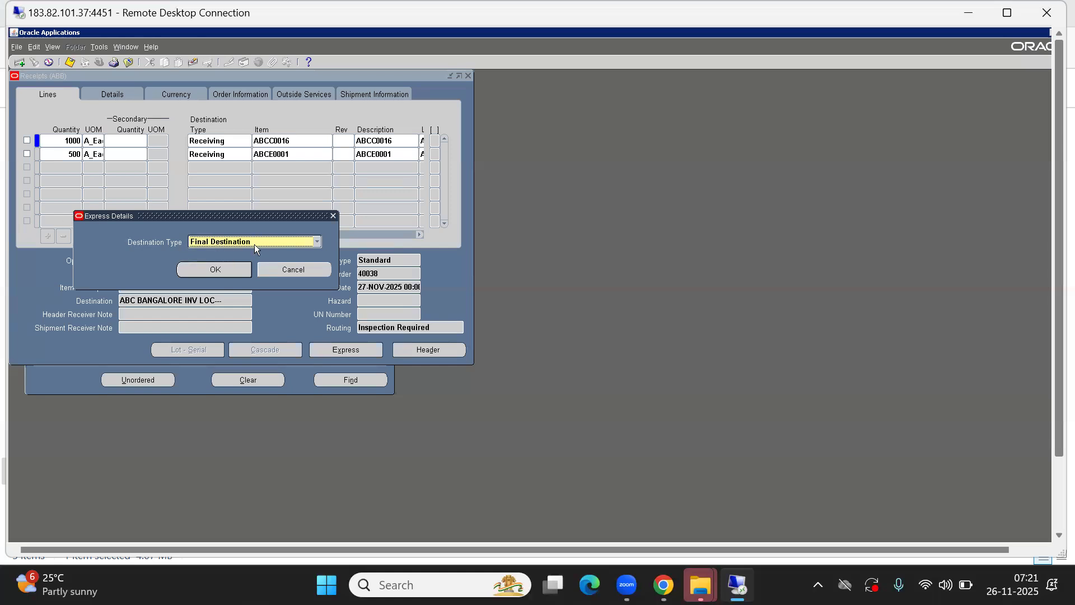
pyautogui.click(238, 245)
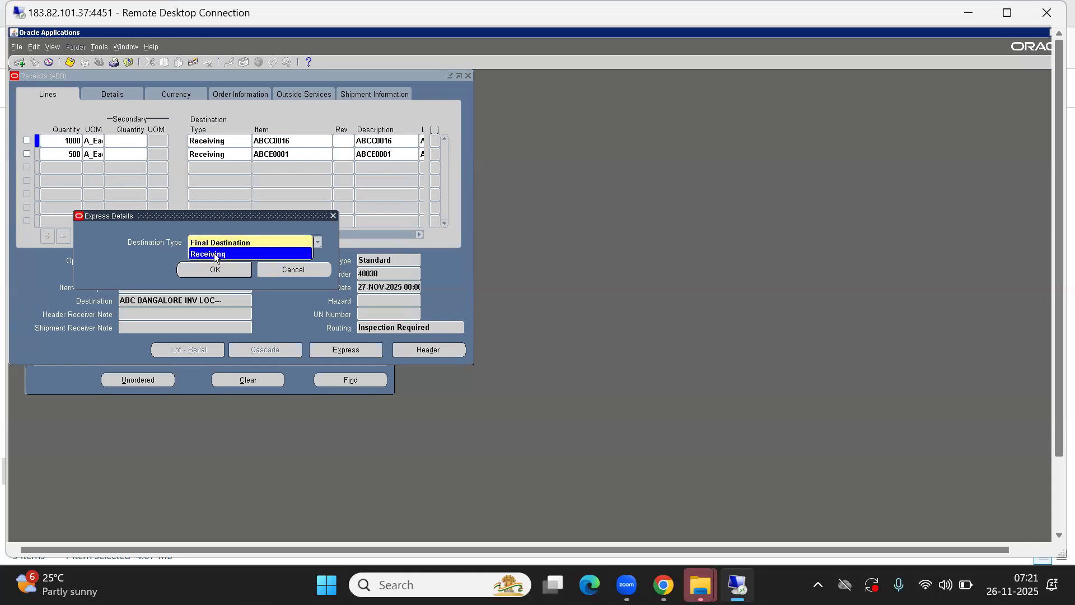
pyautogui.click(201, 246)
pyautogui.click(214, 269)
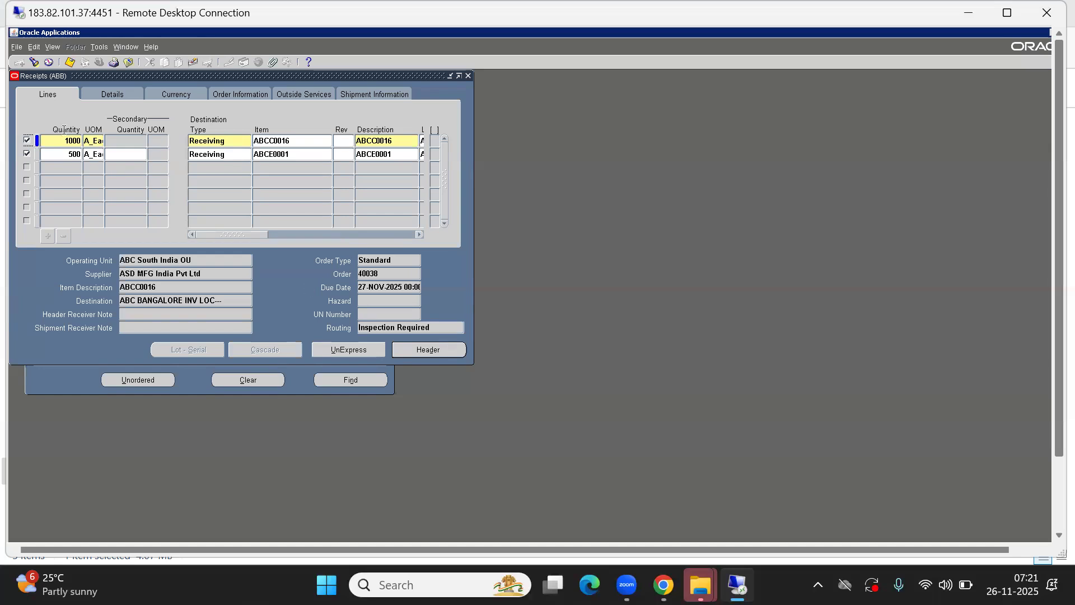
pyautogui.click(70, 62)
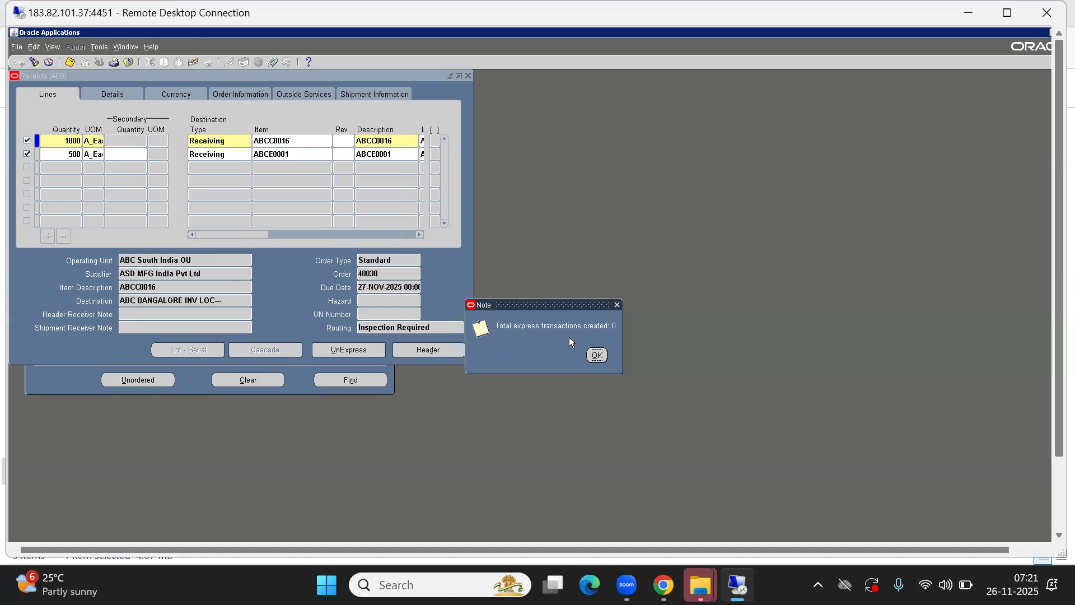
pyautogui.click(596, 355)
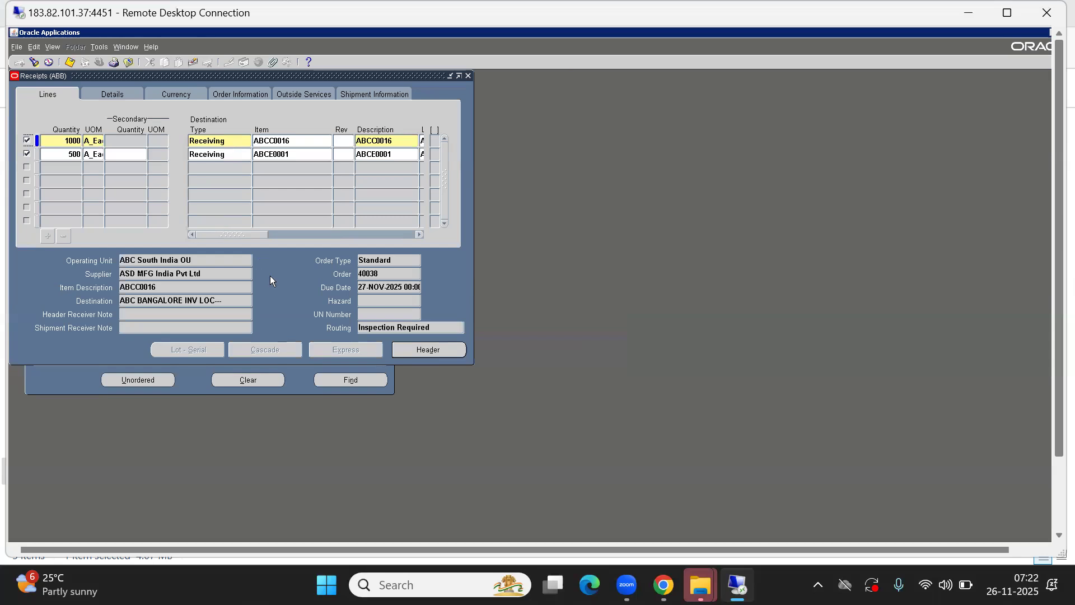
# Step: Expand the remote desktop session to full screen, recheck the order's expected receipts and return to the Navigator
pyautogui.click(1019, 11)
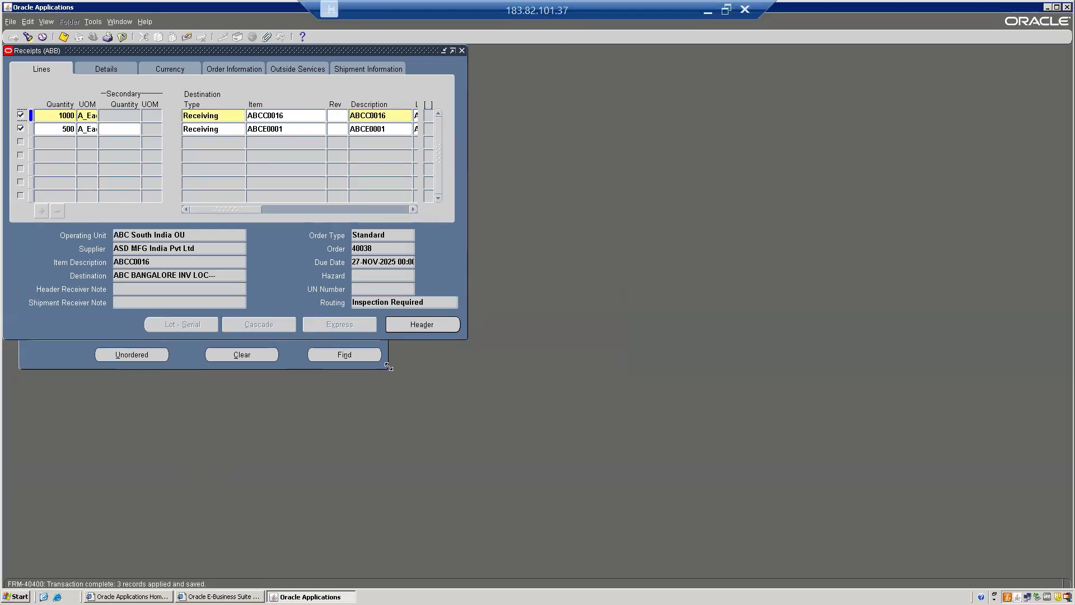
pyautogui.click(28, 37)
pyautogui.click(361, 353)
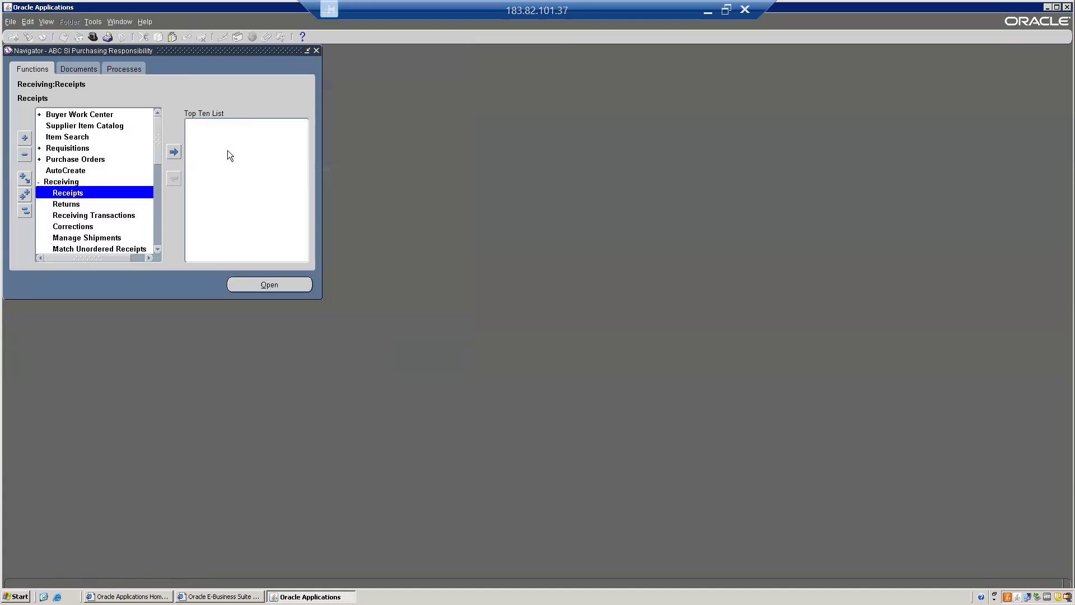
# Step: Open the Receiving Transactions Summary from the Receiving functions
pyautogui.press('Down')
pyautogui.press('Down')
pyautogui.press('Down')
pyautogui.press('Down')
pyautogui.press('Down')
pyautogui.press('Down')
pyautogui.press('Down')
pyautogui.press('Down')
pyautogui.press('Down')
pyautogui.press('Down')
pyautogui.press('Down')
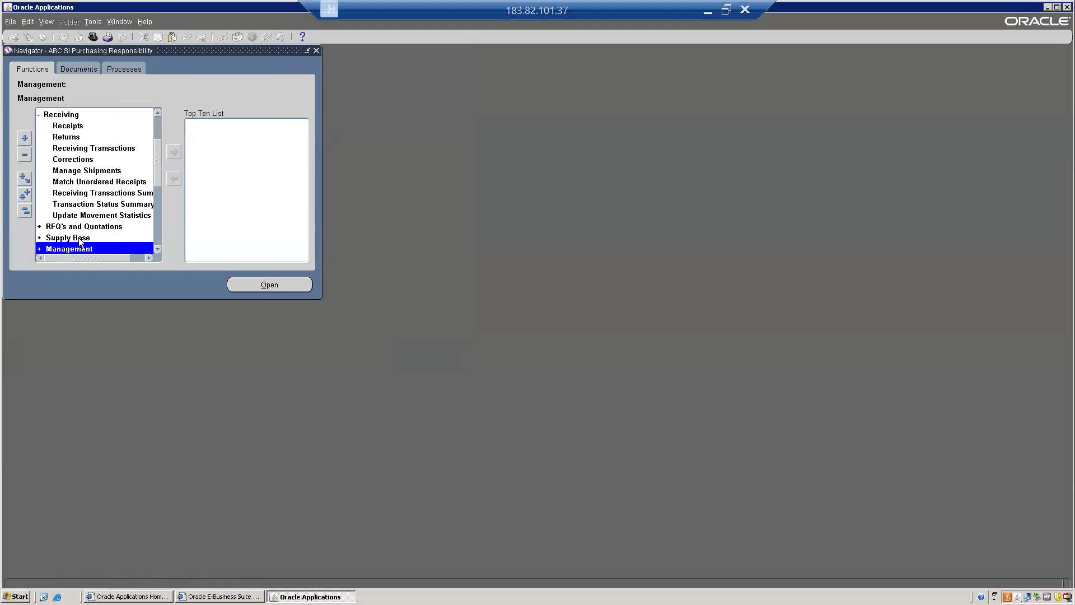
pyautogui.click(94, 201)
pyautogui.click(95, 193)
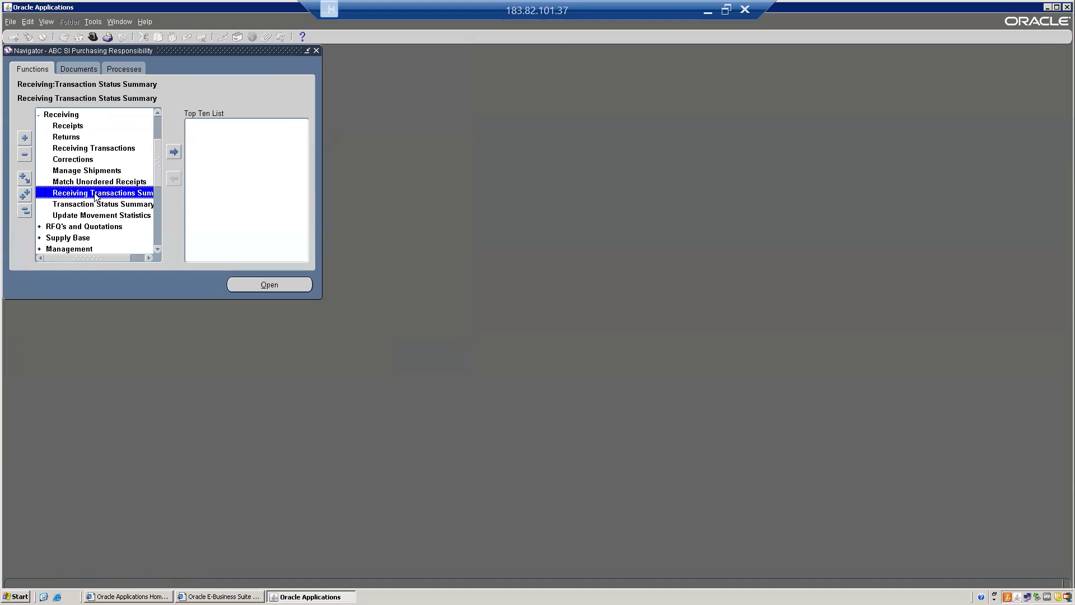
pyautogui.doubleClick(118, 194)
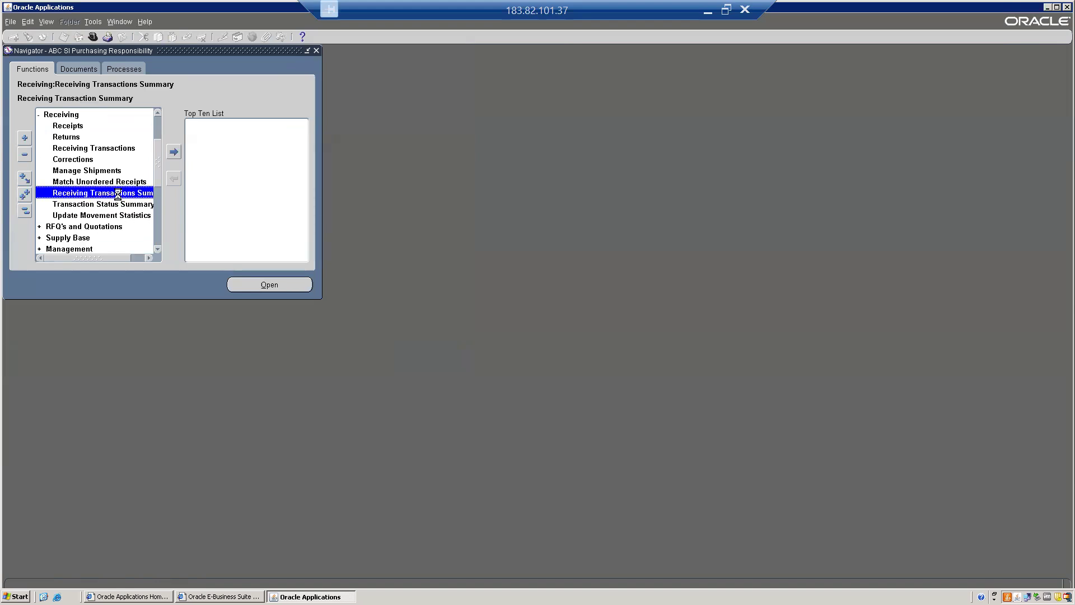
# Step: Try to find the receiving transactions by the purchase order's number, and clear the entry and close the search form
pyautogui.click(107, 127)
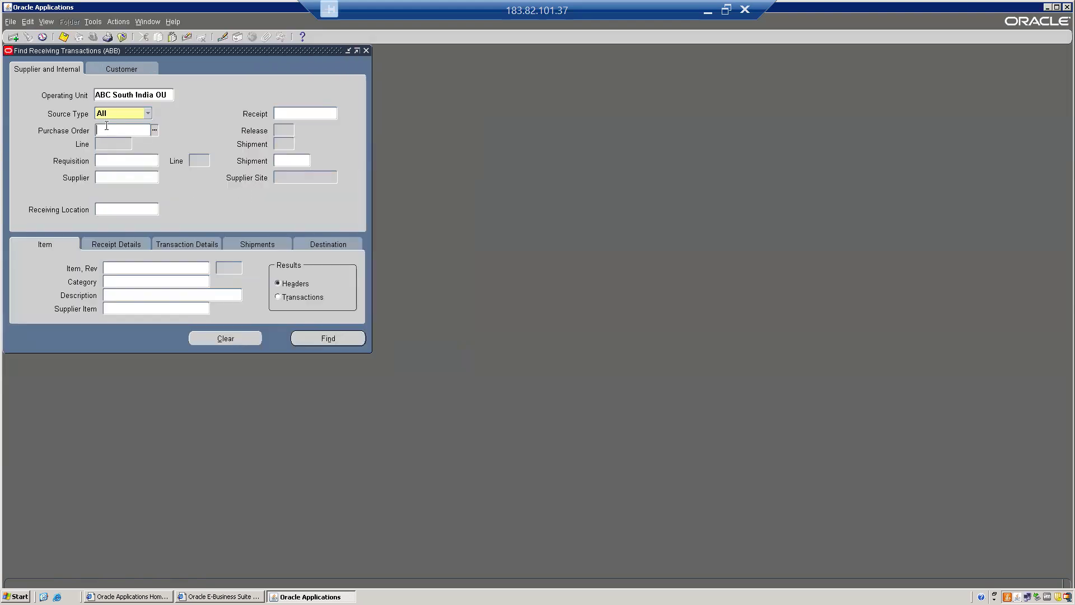
pyautogui.press('Tab')
pyautogui.click(111, 131)
pyautogui.write('40038')
pyautogui.press('Return')
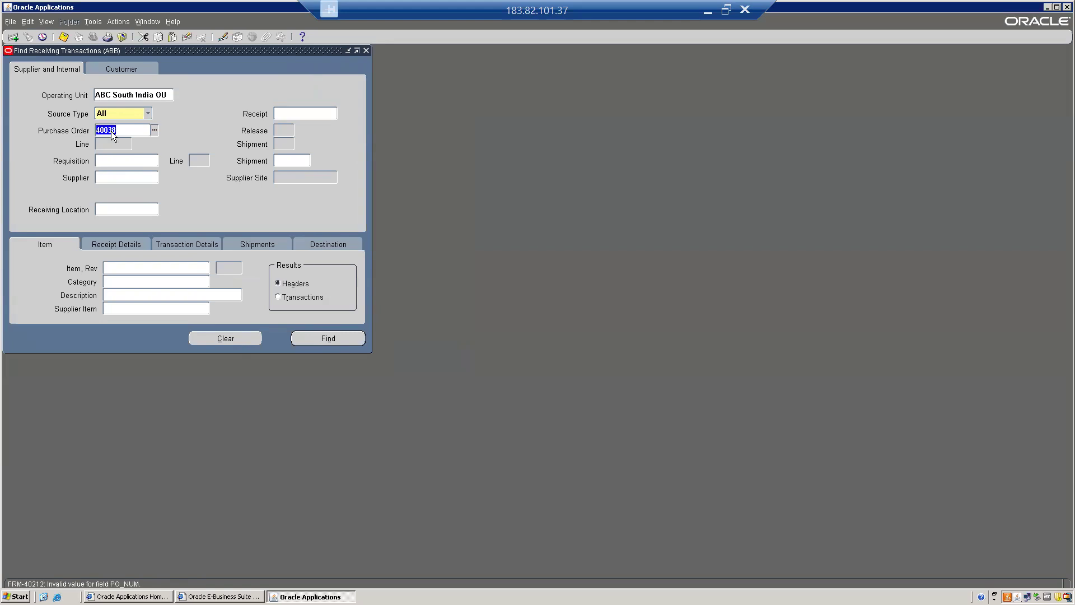
pyautogui.press('BackSpace')
pyautogui.hotkey('alt', 'f')
pyautogui.press('c')
pyautogui.click(111, 132)
# Step: Open the Transaction Status Summary from the Receiving functions and move its search window off the Transaction Statuses form
pyautogui.click(98, 205)
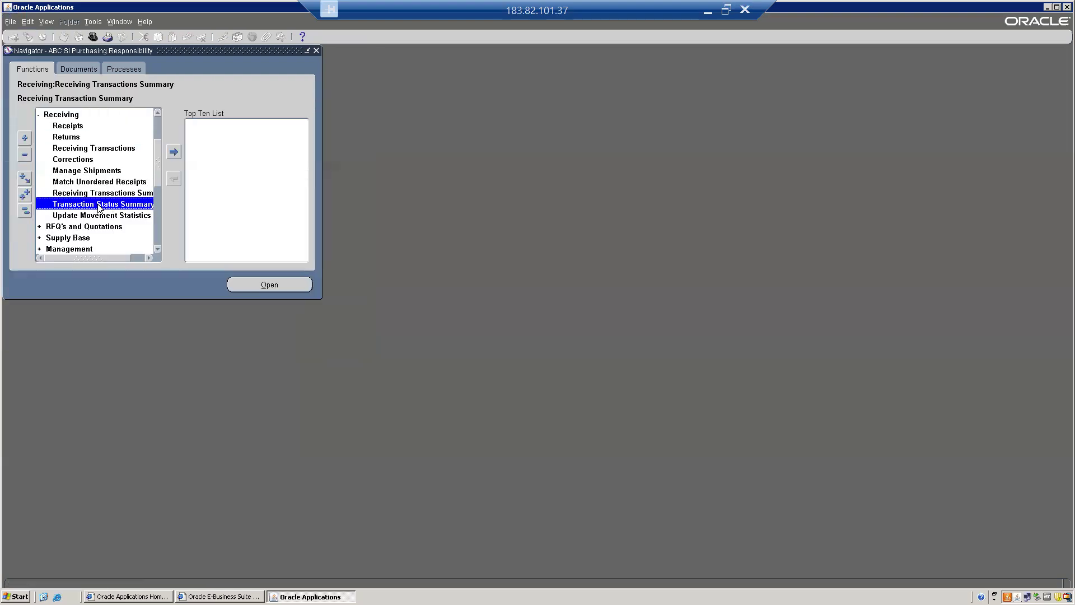
pyautogui.click(104, 194)
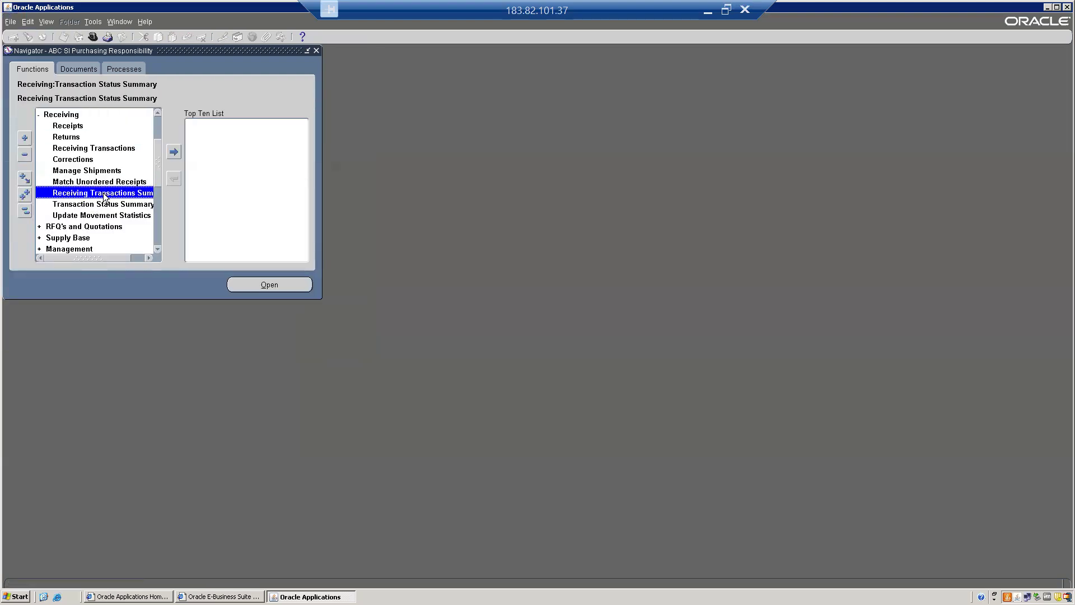
pyautogui.click(99, 205)
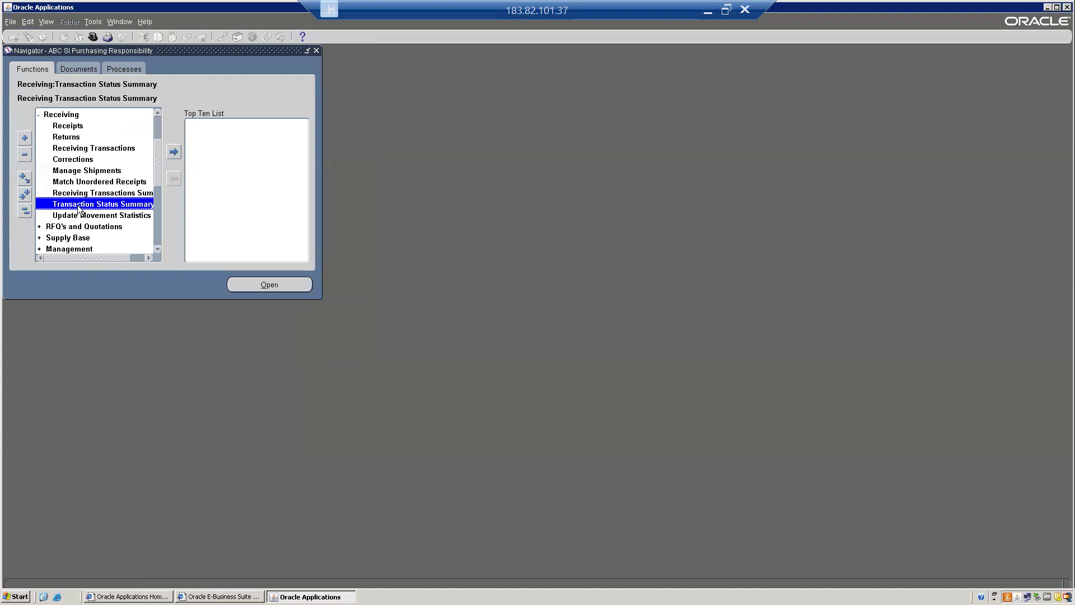
pyautogui.doubleClick(79, 205)
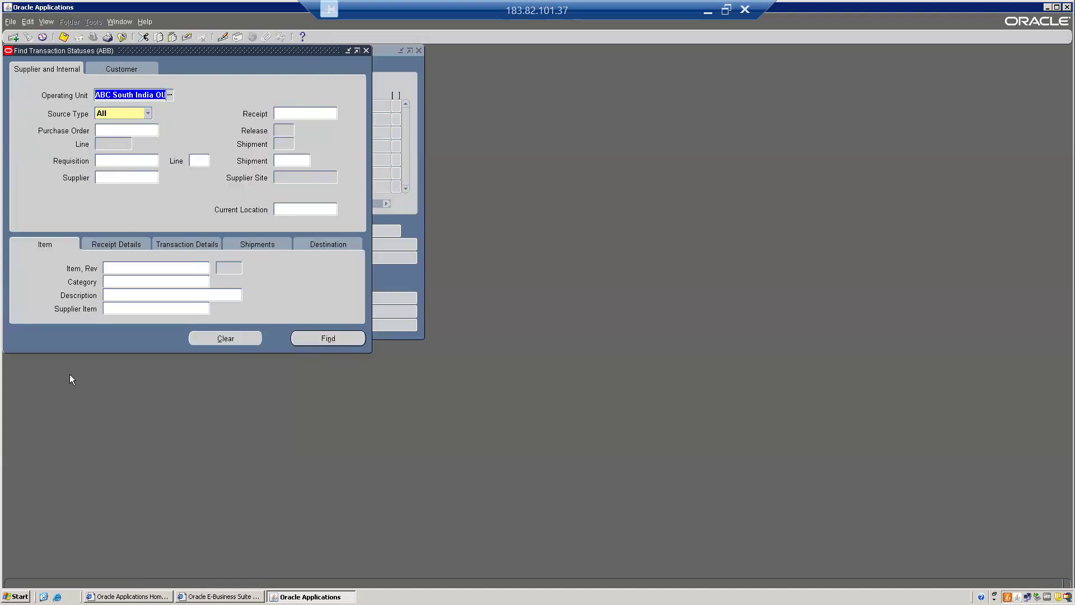
pyautogui.moveTo(148, 49); pyautogui.dragTo(337, 116)
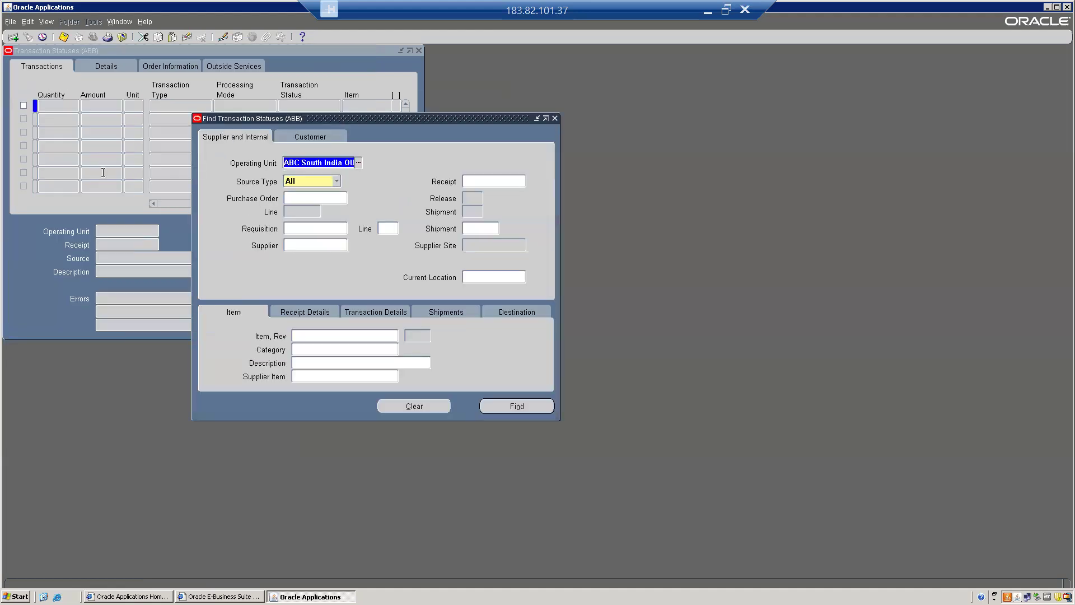
pyautogui.click(103, 51)
pyautogui.moveTo(103, 52); pyautogui.dragTo(293, 88)
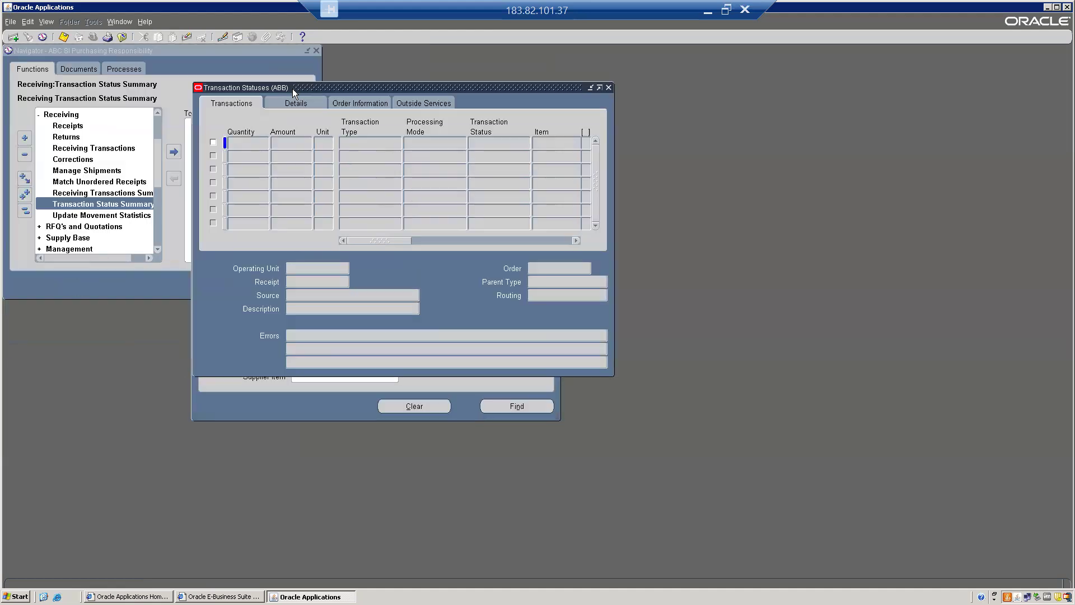
pyautogui.click(173, 94)
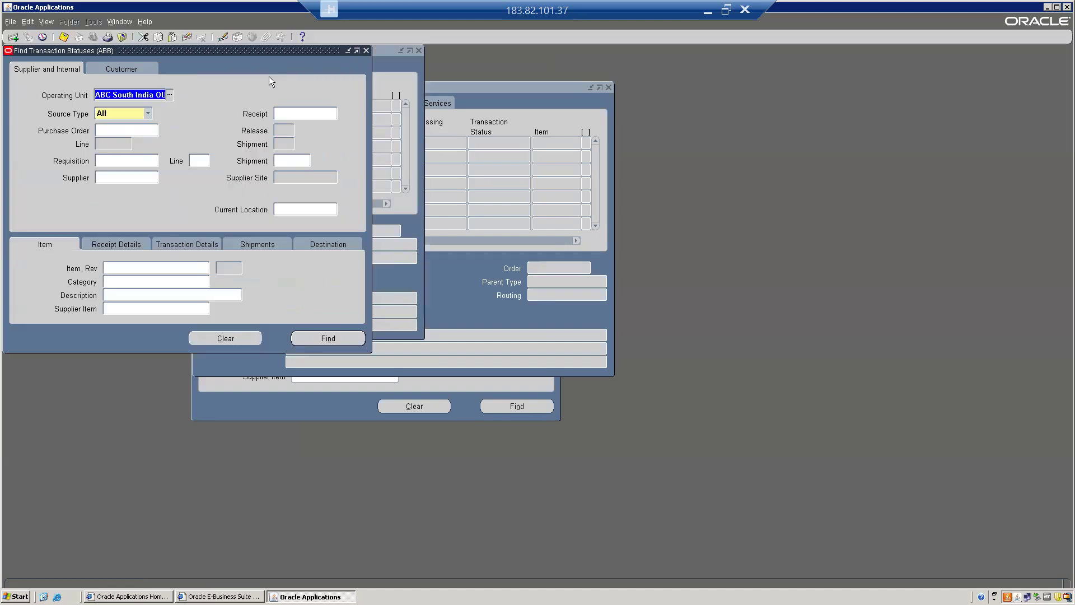
pyautogui.moveTo(260, 54); pyautogui.dragTo(408, 66)
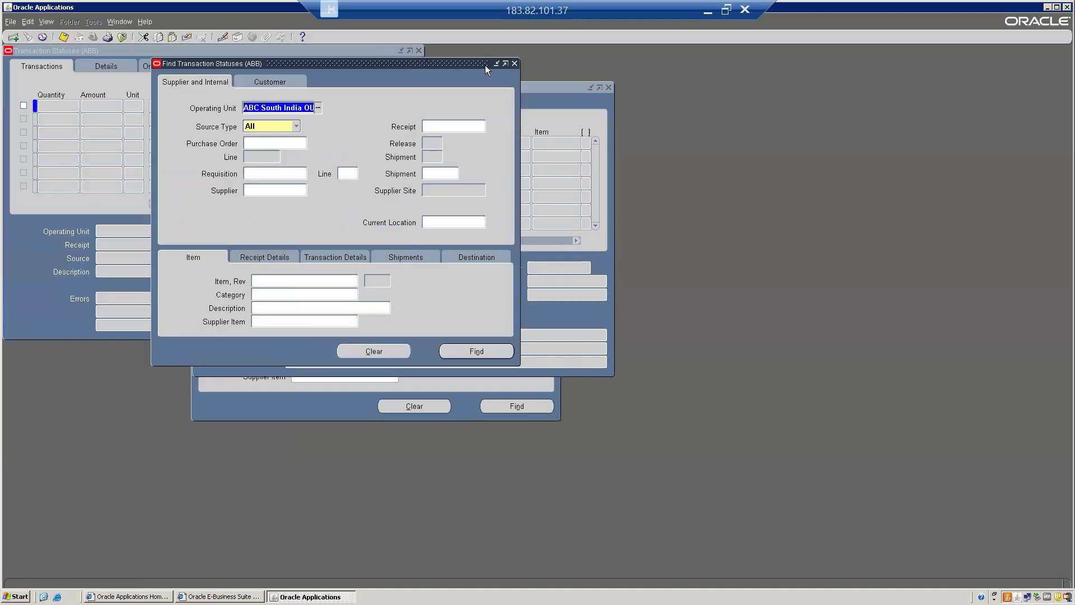
pyautogui.press('F4')
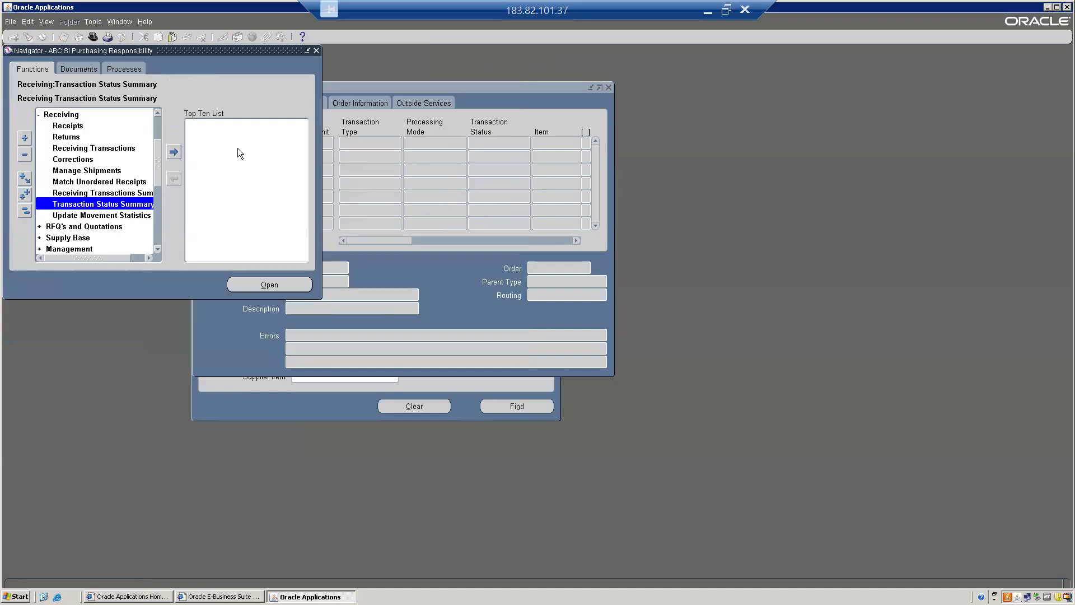
# Step: Reopen the Transaction Status Summary from the Receiving functions and find the transactions by the purchase order's number
pyautogui.click(95, 193)
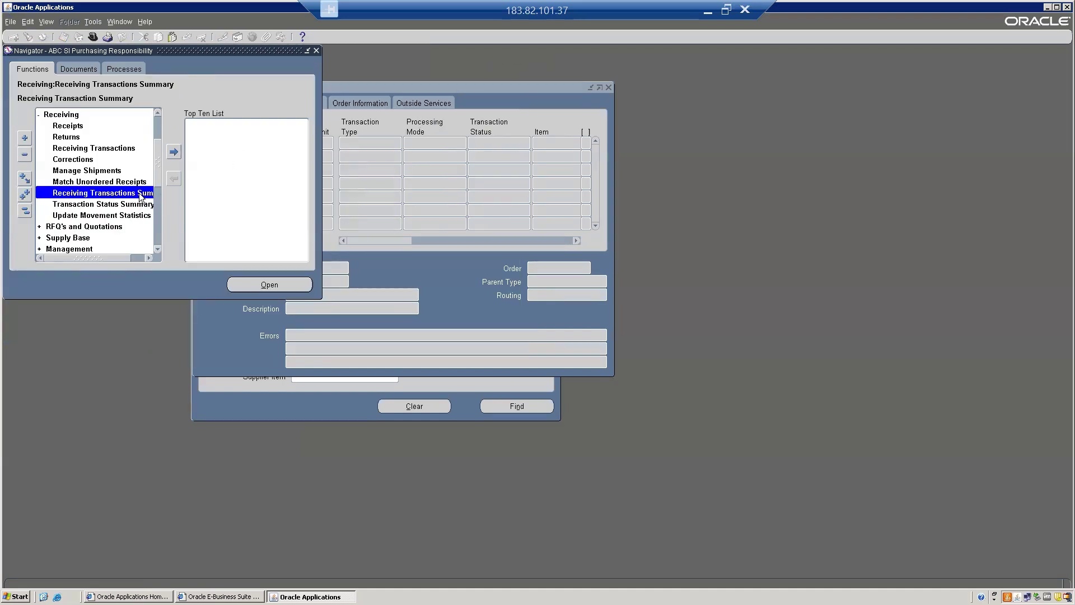
pyautogui.click(113, 204)
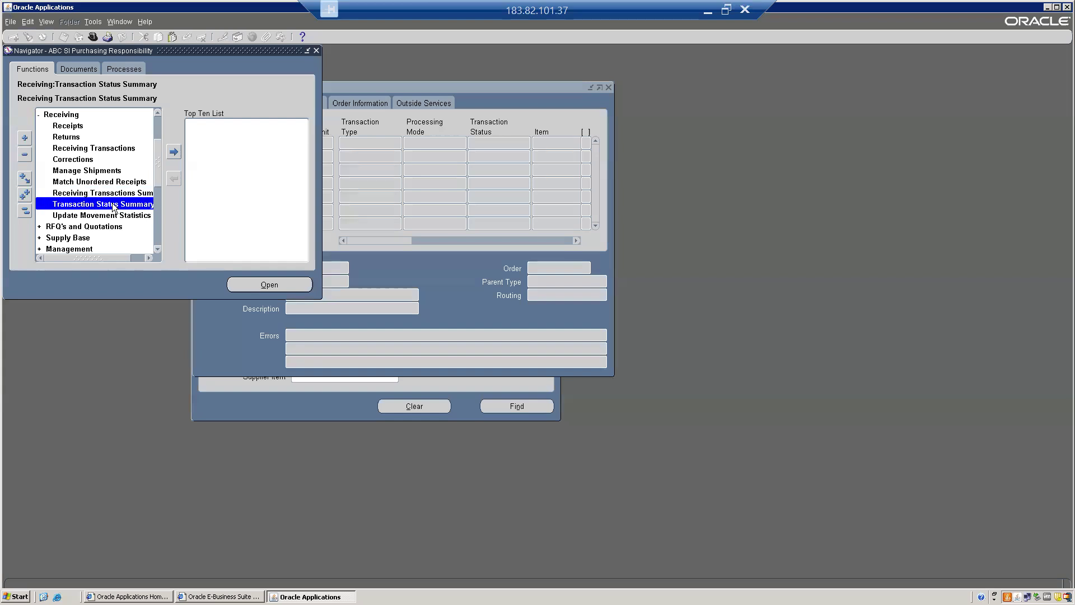
pyautogui.doubleClick(113, 209)
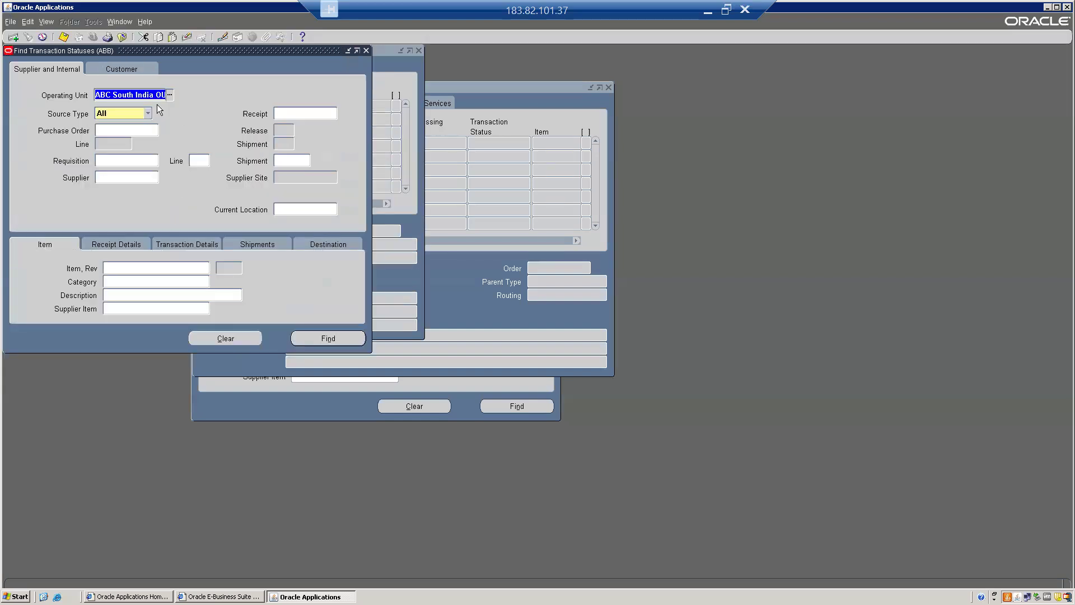
pyautogui.click(100, 129)
pyautogui.write('40038')
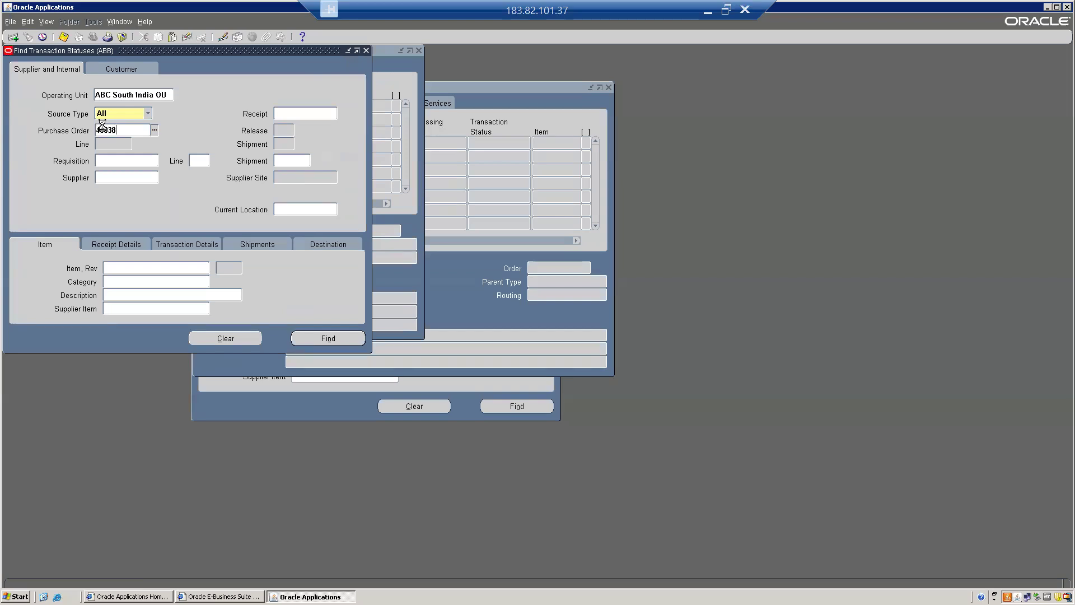
pyautogui.press('Tab')
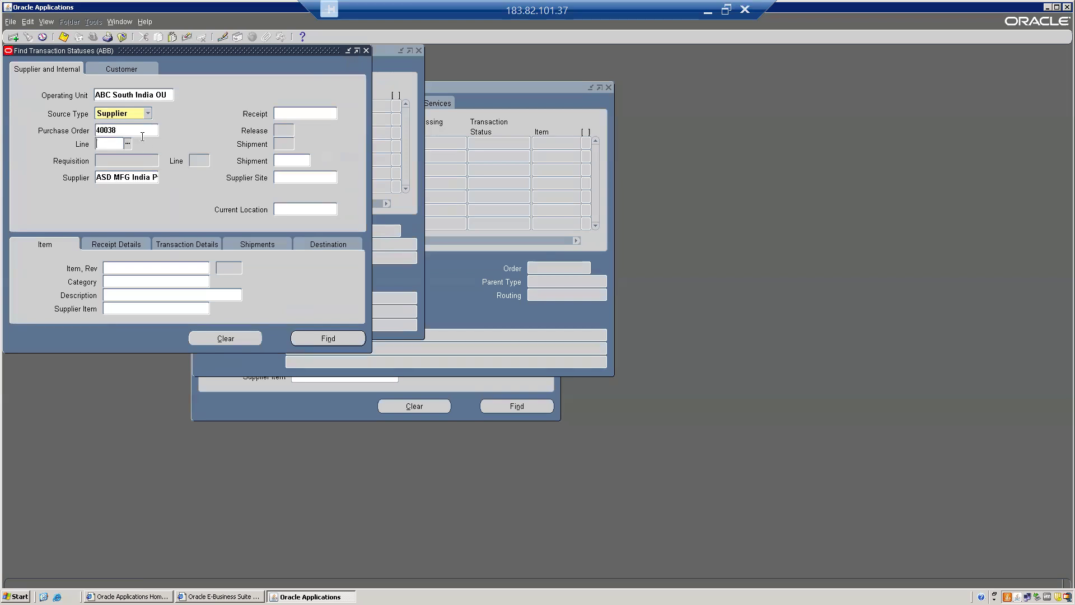
pyautogui.click(331, 338)
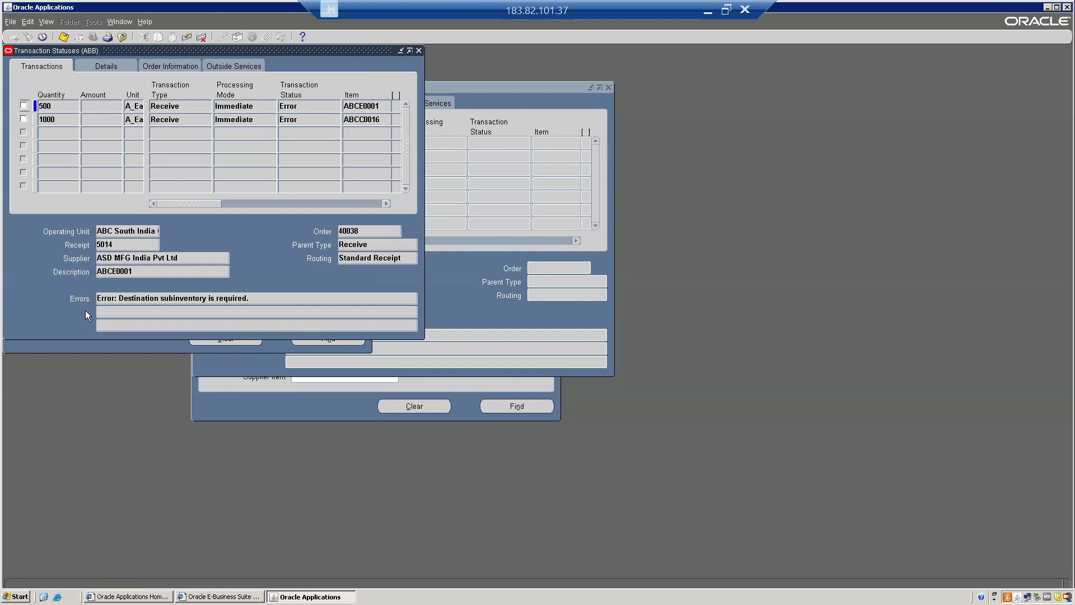
# Step: Examine the error text of the first transaction line and move the Transaction Statuses window off the search form
pyautogui.click(135, 297)
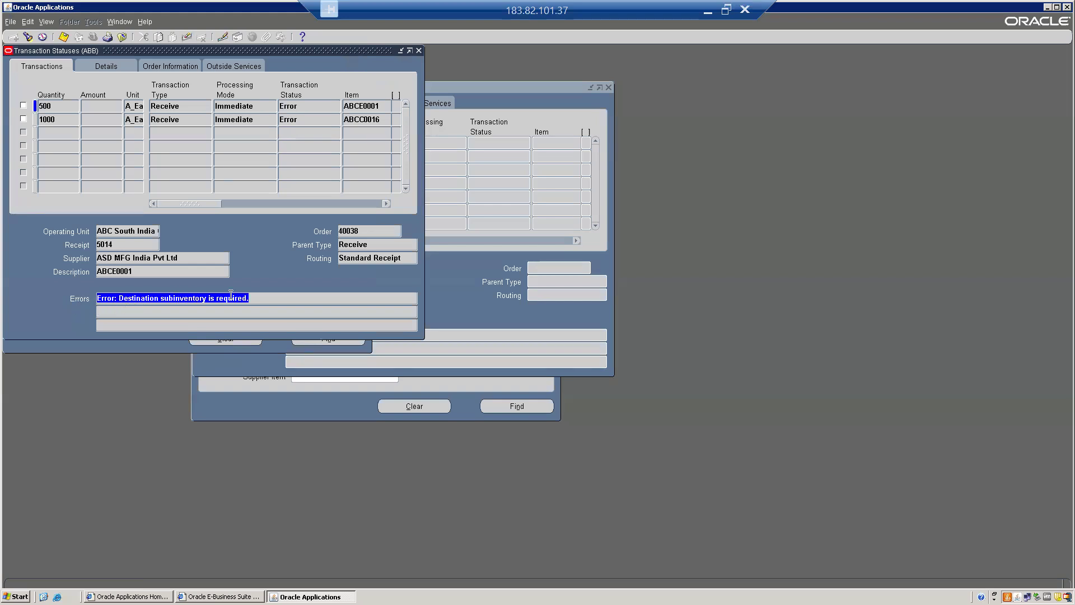
pyautogui.click(252, 298)
pyautogui.moveTo(134, 299); pyautogui.dragTo(46, 298)
pyautogui.moveTo(152, 54); pyautogui.dragTo(319, 86)
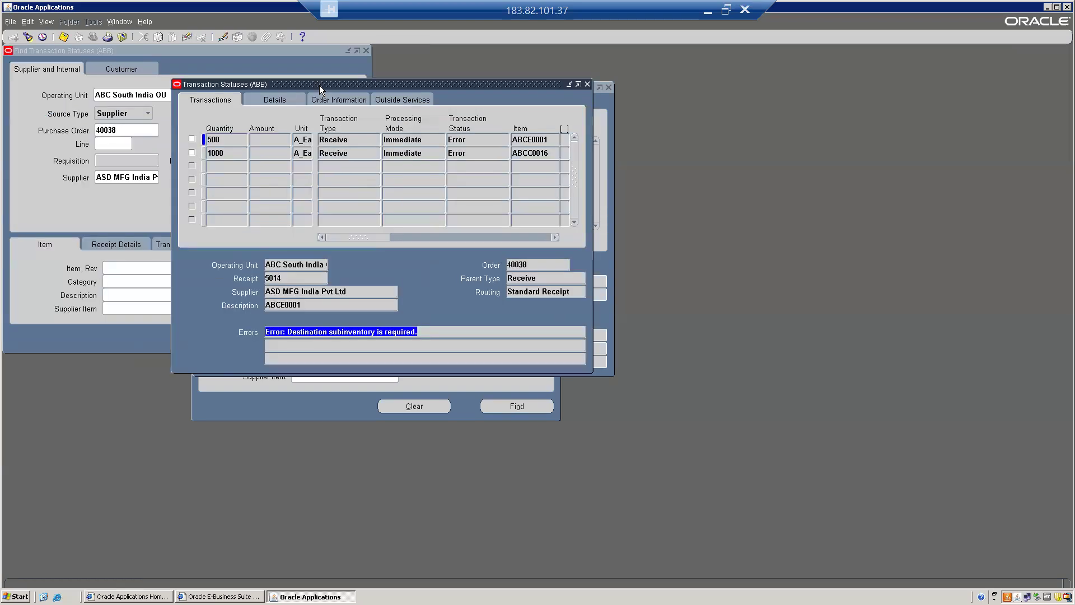
# Step: Show the Navigator to point out the Transaction Status Summary function, and return to the Transaction Statuses form
pyautogui.click(45, 22)
pyautogui.click(120, 54)
pyautogui.click(42, 38)
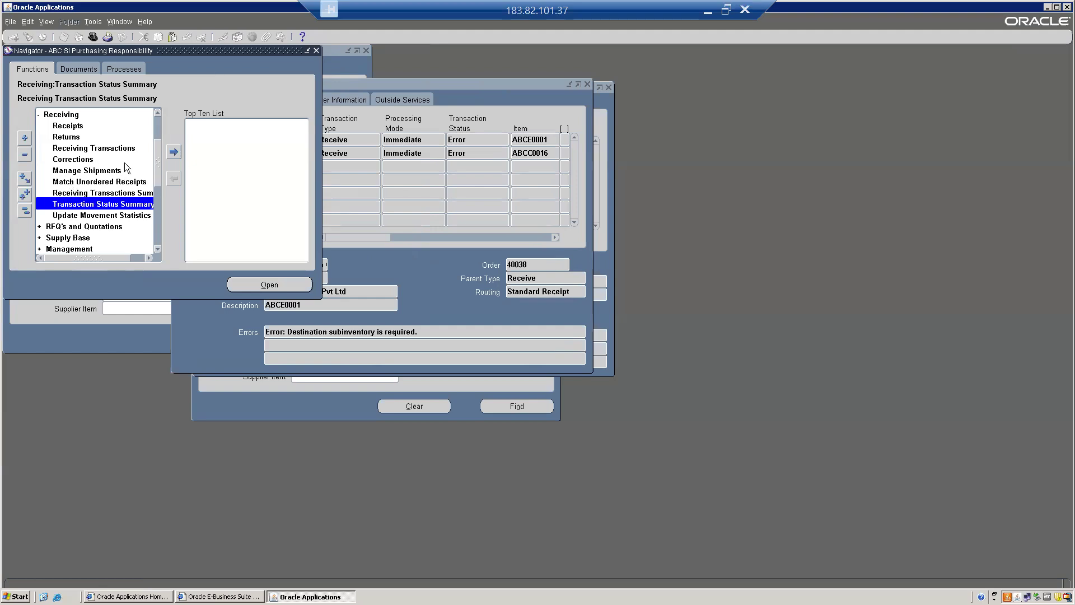
pyautogui.click(75, 206)
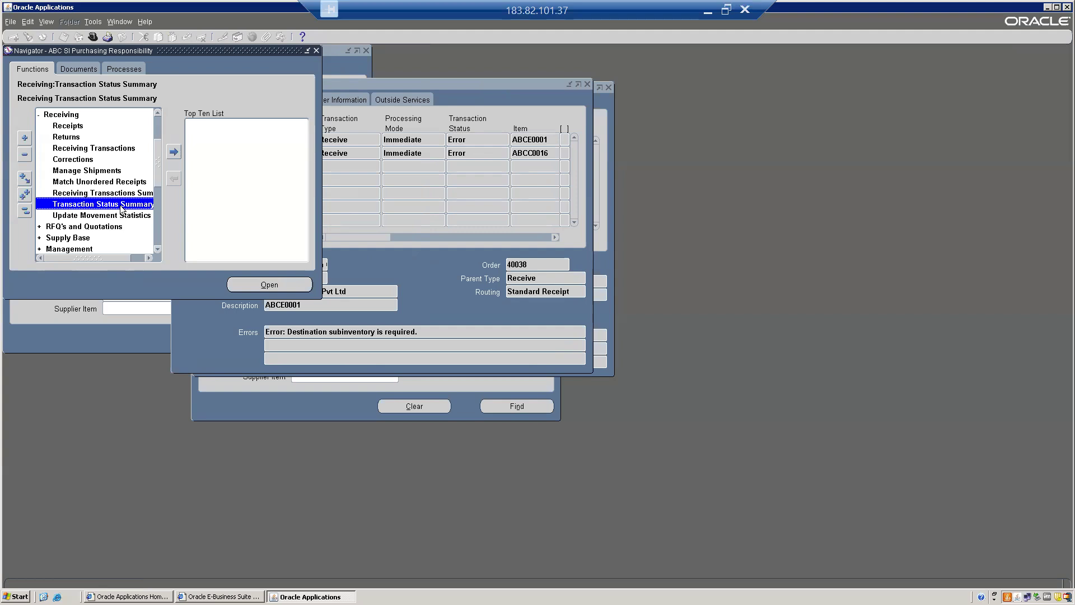
pyautogui.click(395, 267)
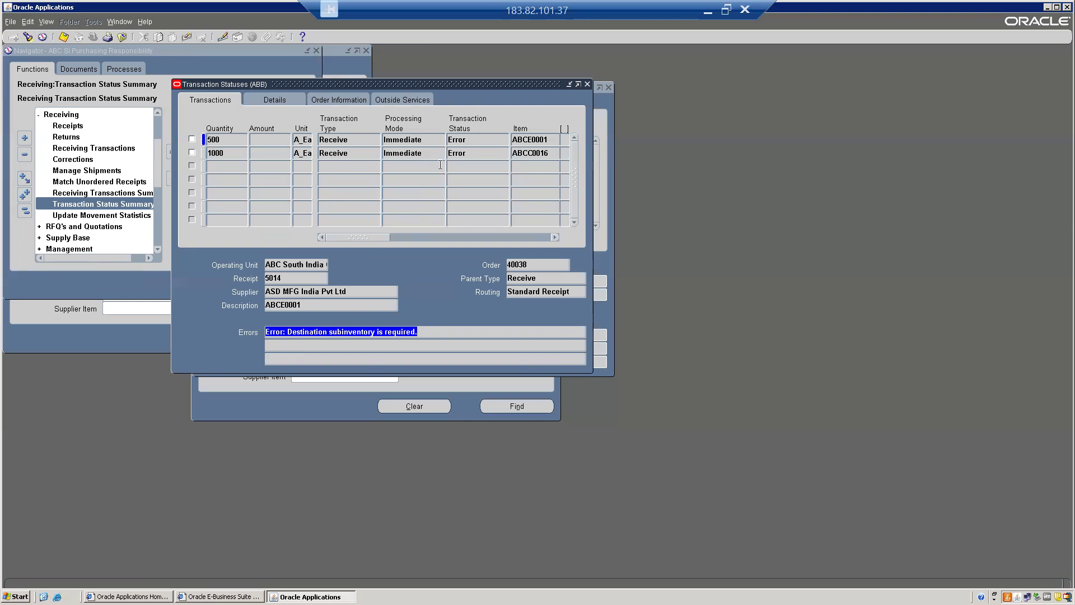
# Step: Check the processing mode, transaction status and quantity of the first transaction line
pyautogui.click(398, 140)
pyautogui.doubleClick(478, 140)
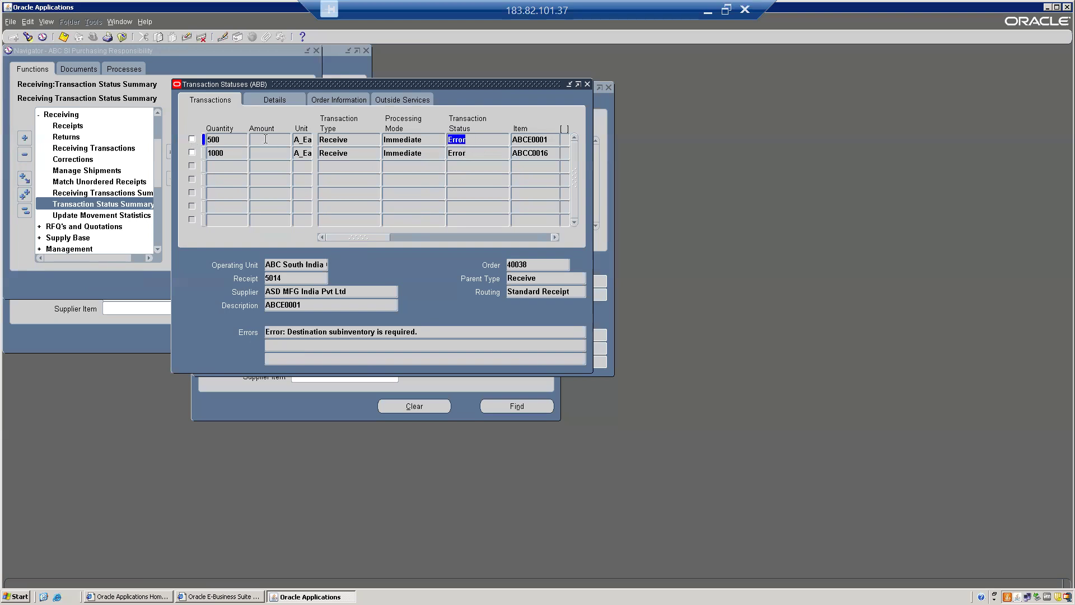
pyautogui.doubleClick(230, 139)
# Step: Open the concurrent requests list and compare the phase and status of the two latest receiving transaction requests
pyautogui.click(44, 21)
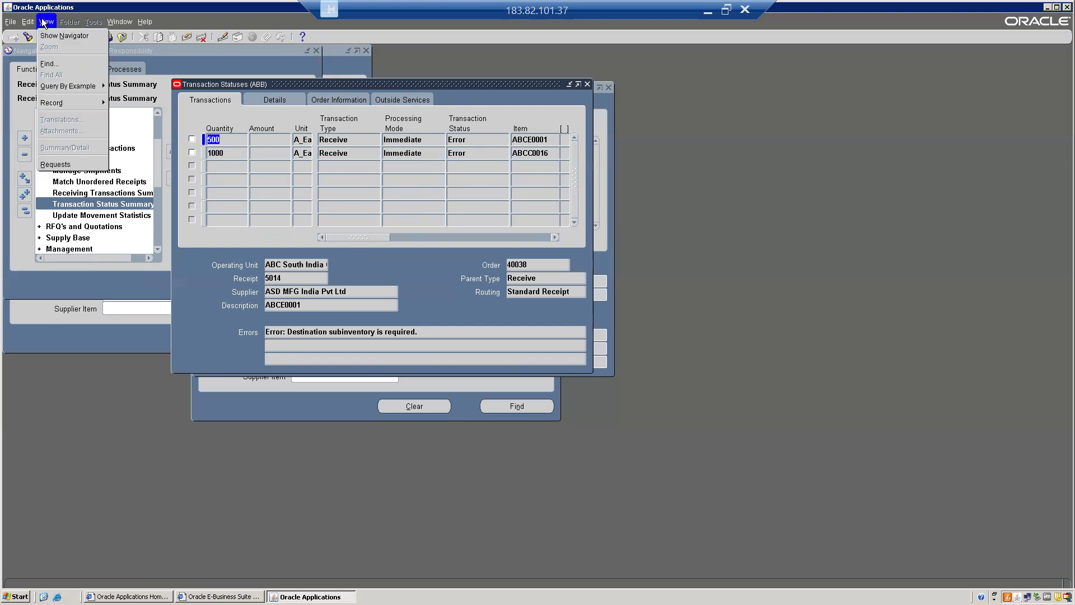
pyautogui.click(45, 164)
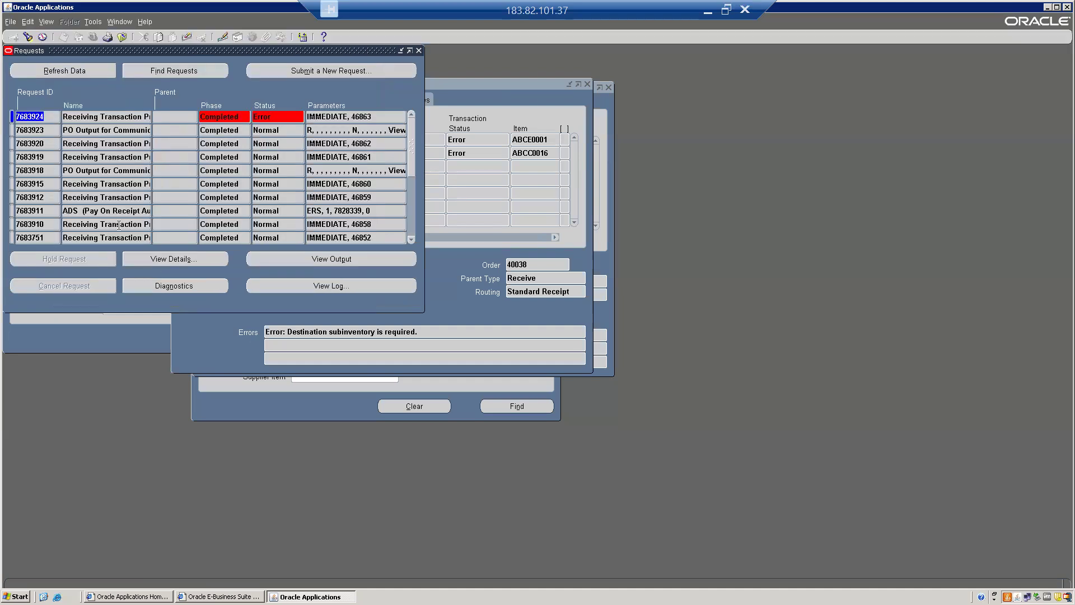
pyautogui.click(122, 116)
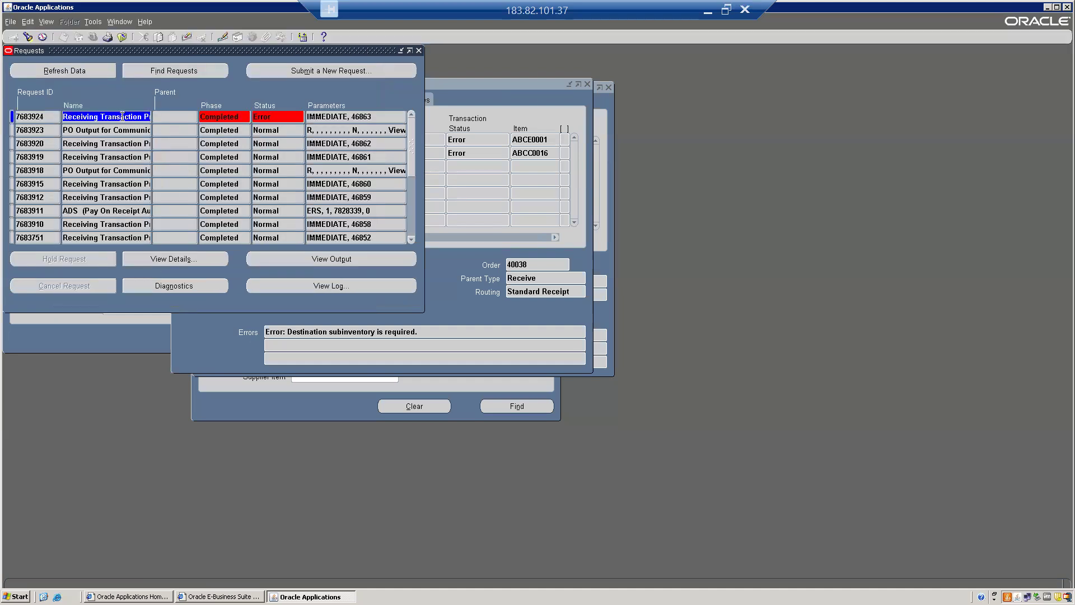
pyautogui.click(231, 114)
pyautogui.click(298, 118)
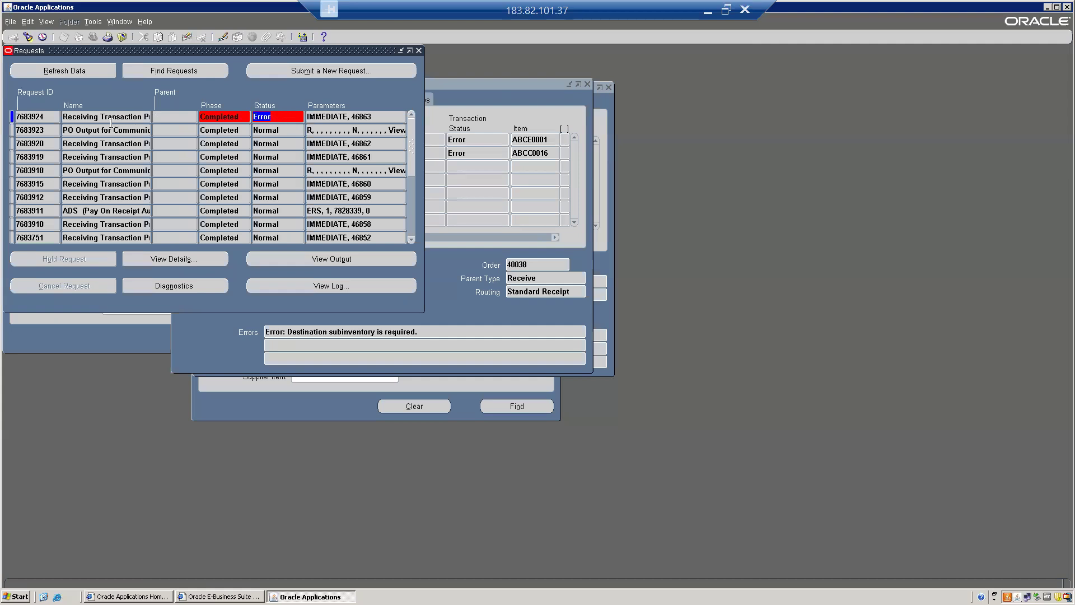
pyautogui.click(78, 146)
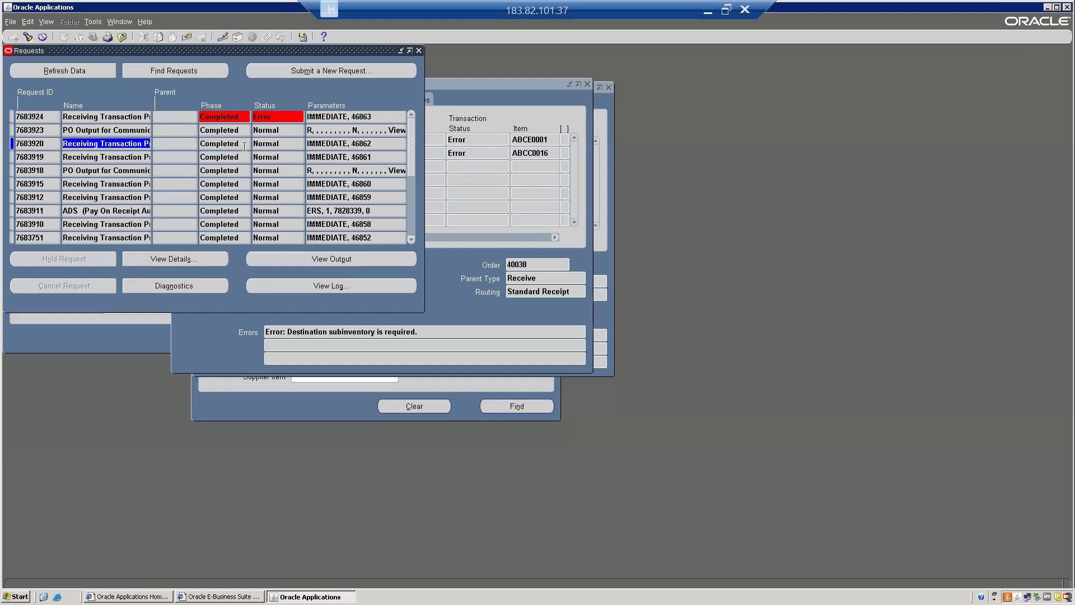
pyautogui.click(264, 143)
pyautogui.click(232, 143)
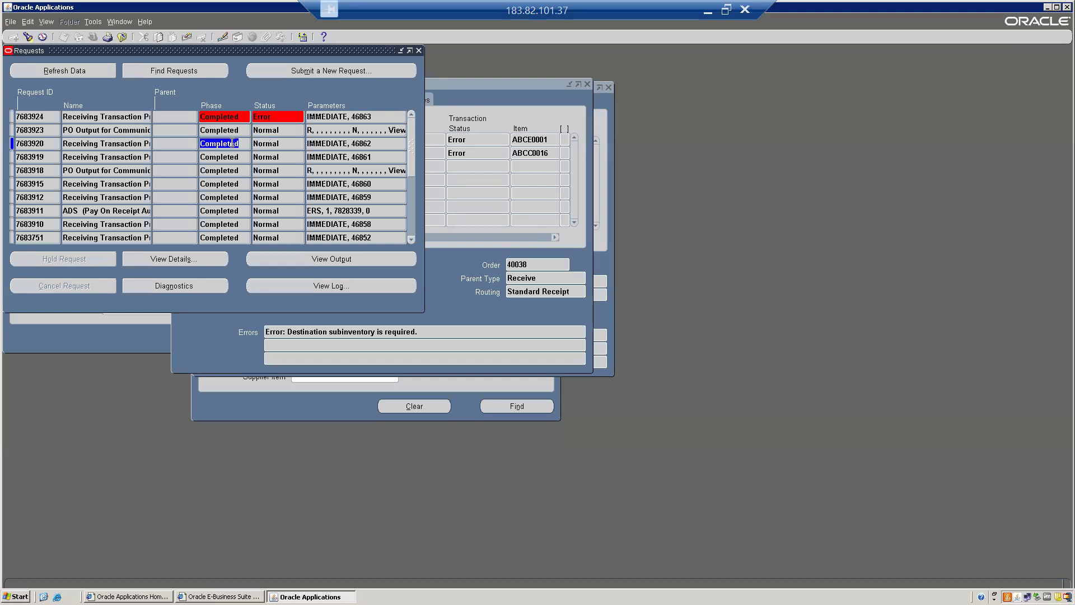
# Step: Open the log of the latest receiving transaction request and examine its causes and actions
pyautogui.click(211, 117)
pyautogui.click(120, 119)
pyautogui.tripleClick(120, 120)
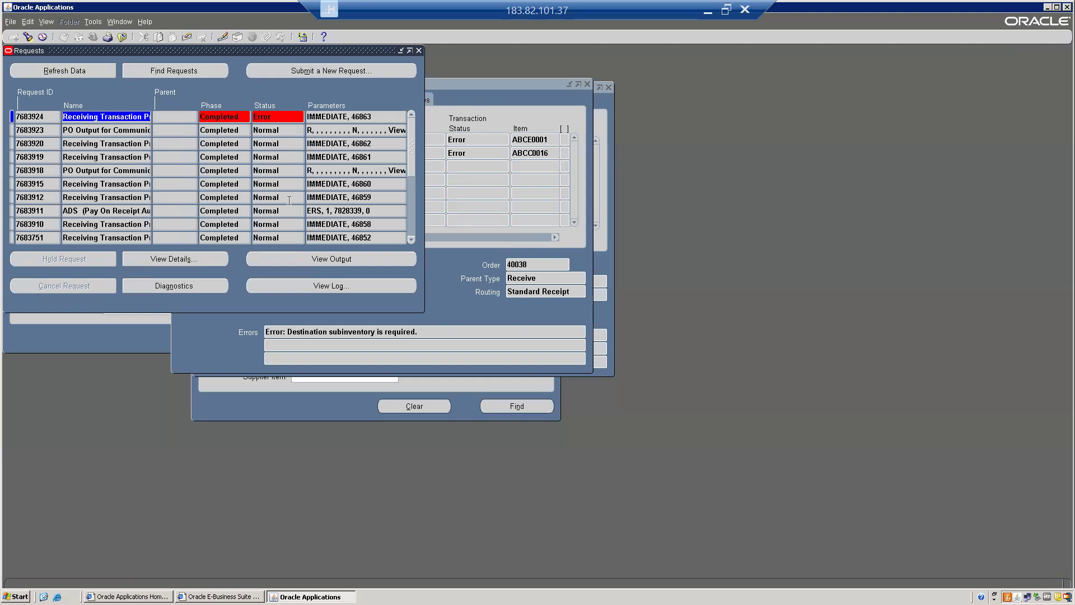
pyautogui.click(320, 285)
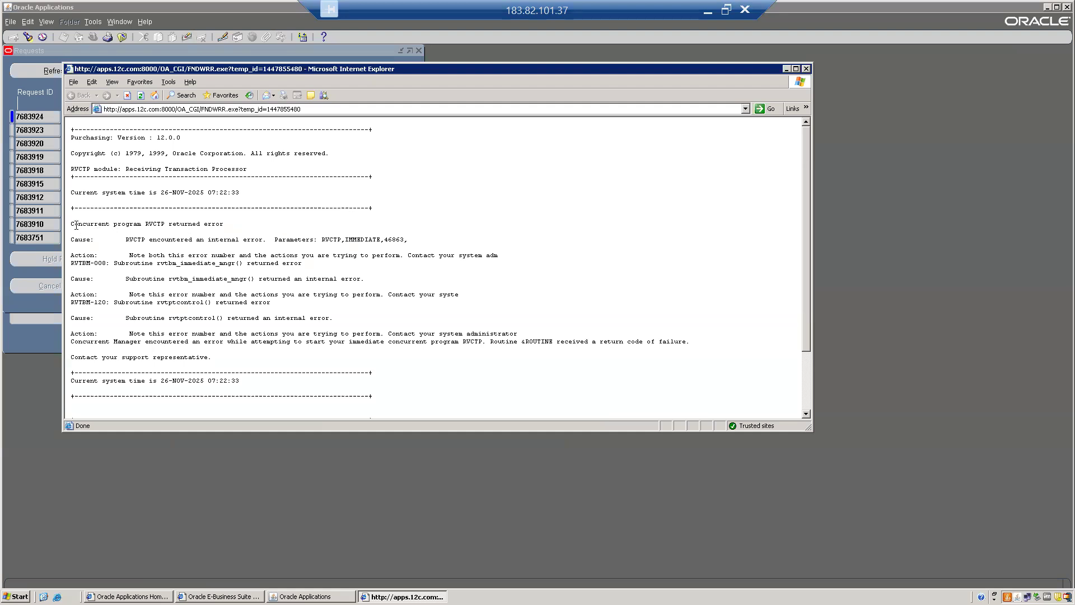
pyautogui.moveTo(71, 224); pyautogui.dragTo(628, 372)
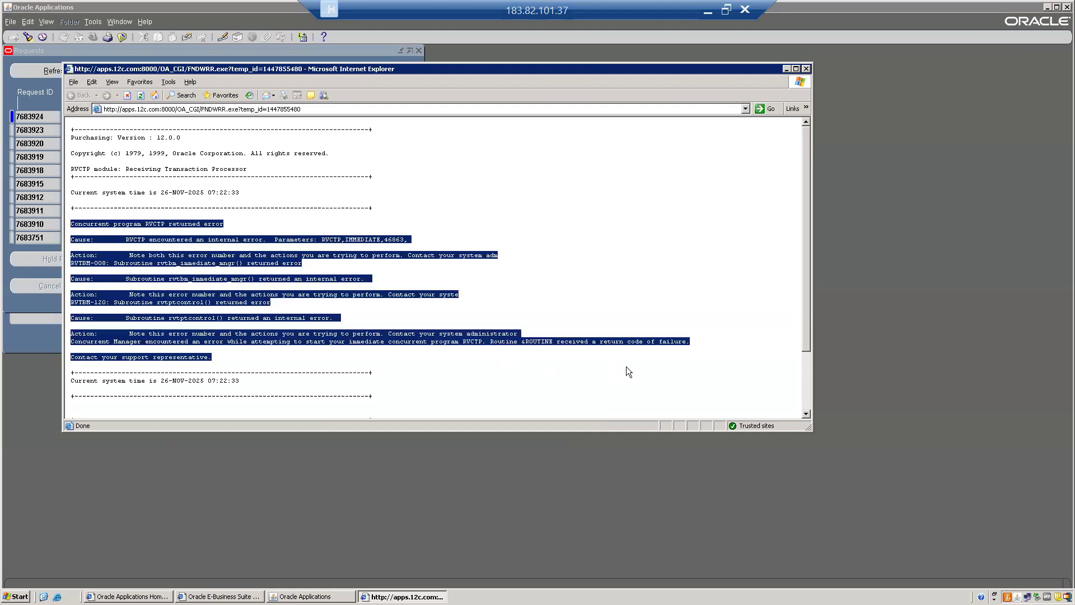
pyautogui.click(445, 387)
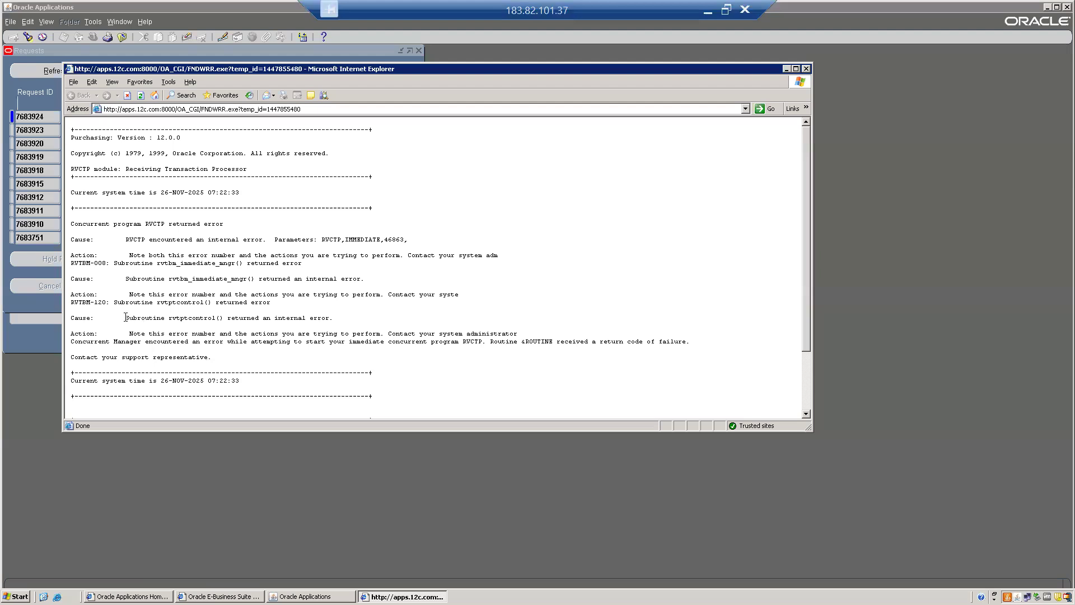
# Step: Reopen the same request's log from the Requests window and examine its recommended actions and Concurrent Manager message
pyautogui.click(27, 95)
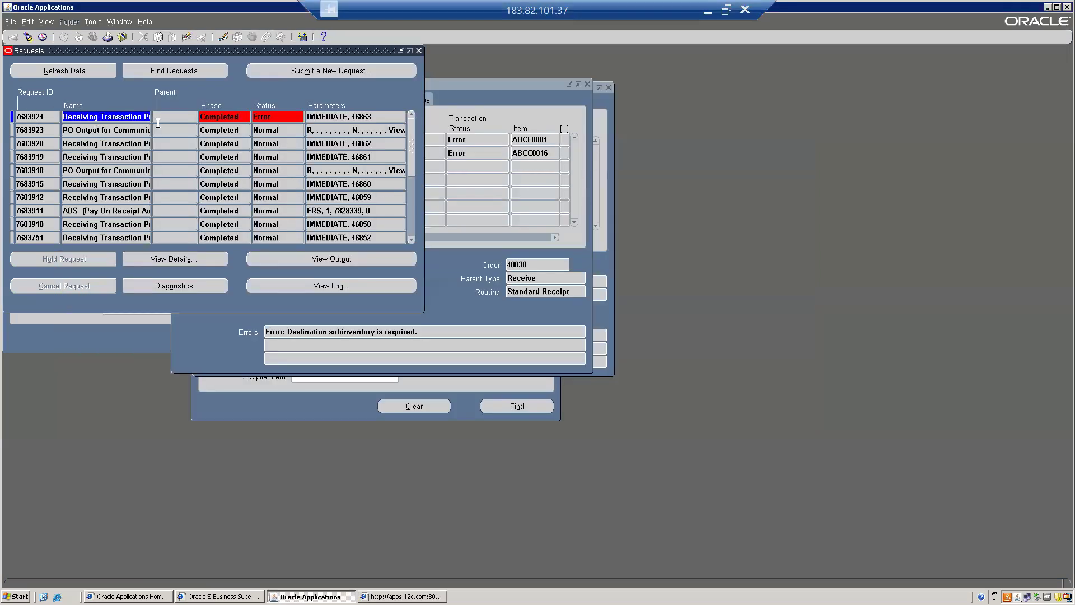
pyautogui.click(321, 287)
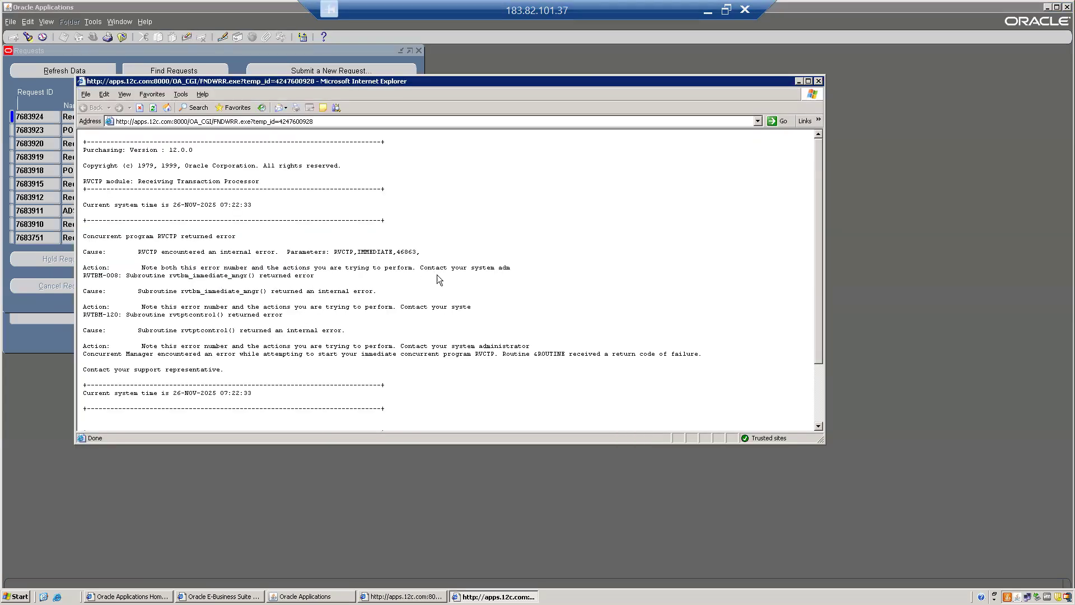
pyautogui.moveTo(422, 267); pyautogui.dragTo(516, 268)
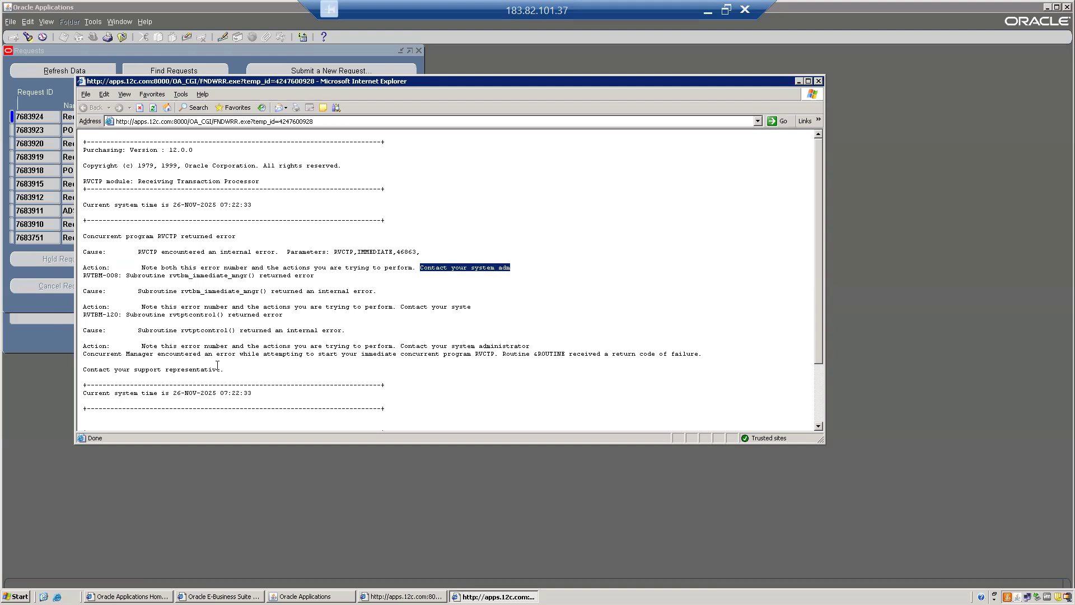
pyautogui.moveTo(142, 346); pyautogui.dragTo(244, 365)
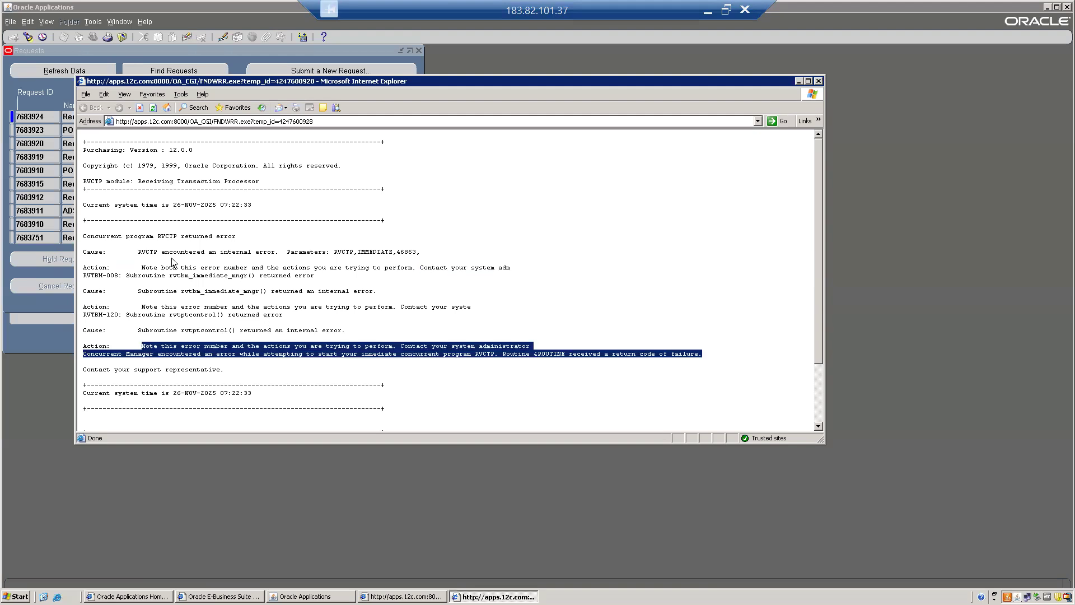
# Step: Close the Requests window and recheck the error text of the first transaction line for item ABCE0001
pyautogui.click(31, 301)
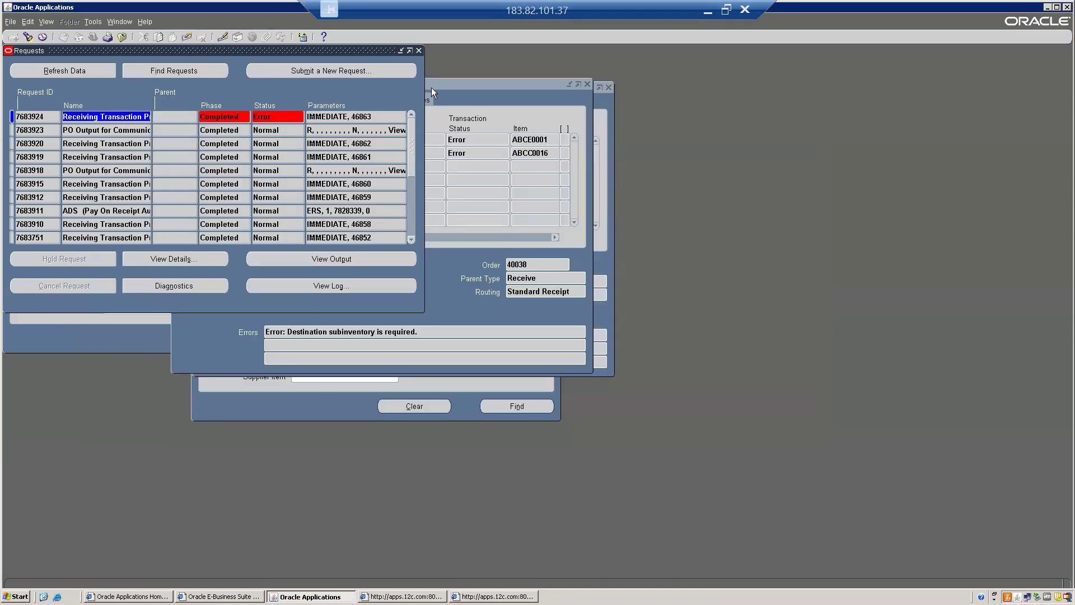
pyautogui.click(418, 51)
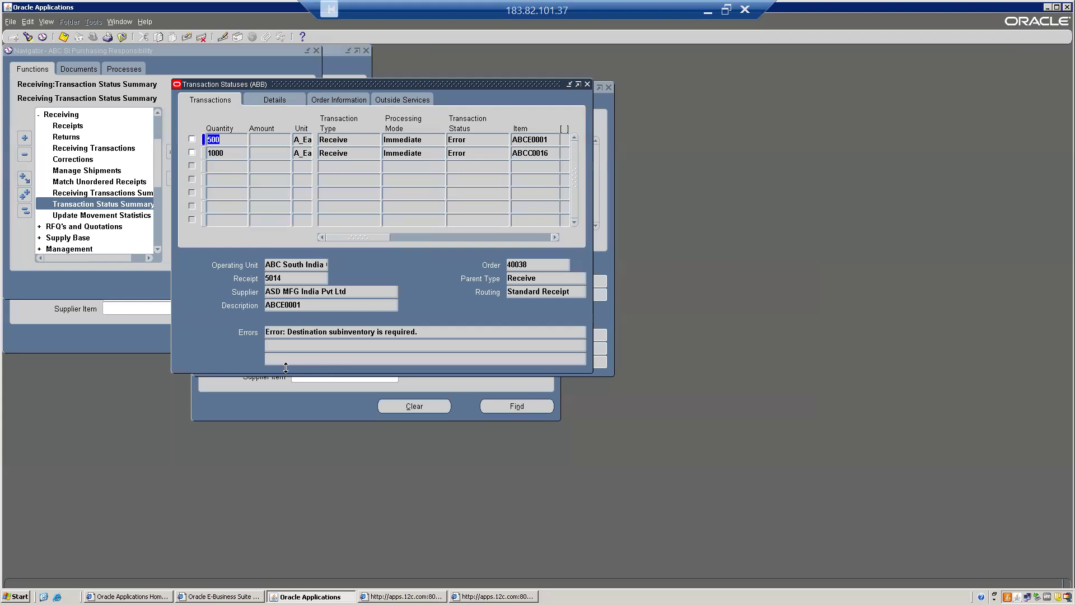
pyautogui.doubleClick(291, 331)
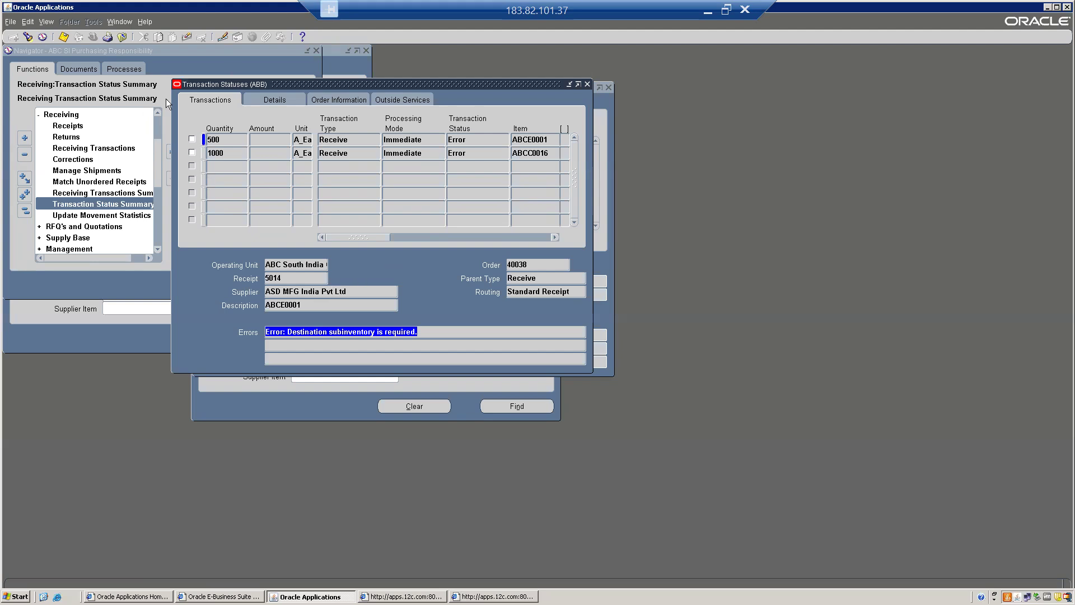
# Step: Try to mark both transaction lines for selection, and display the error details of the line for item ABCC0016
pyautogui.click(192, 139)
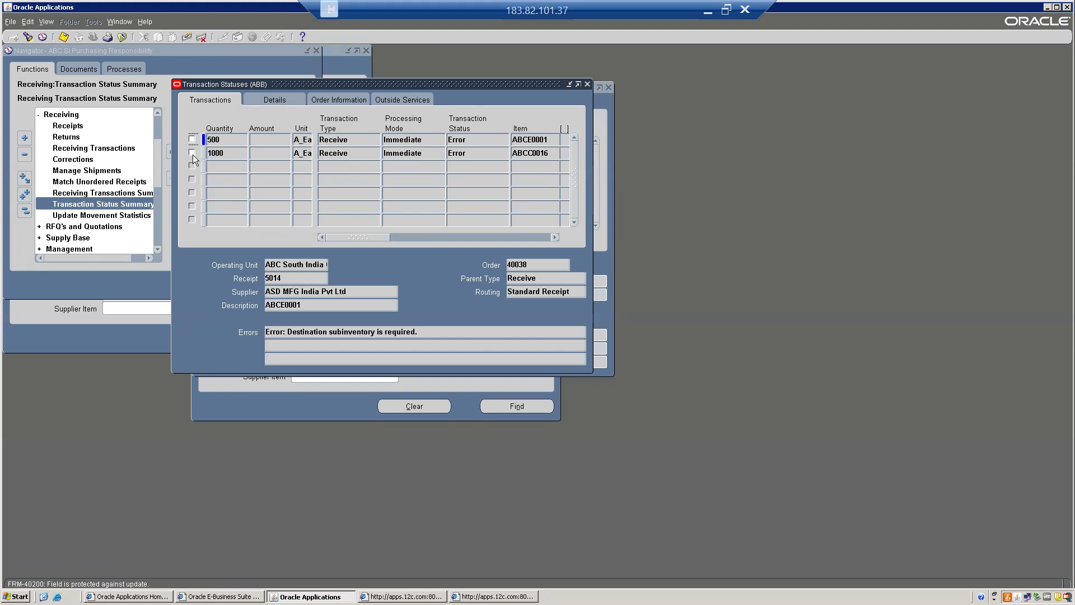
pyautogui.click(193, 154)
pyautogui.click(192, 140)
pyautogui.click(193, 153)
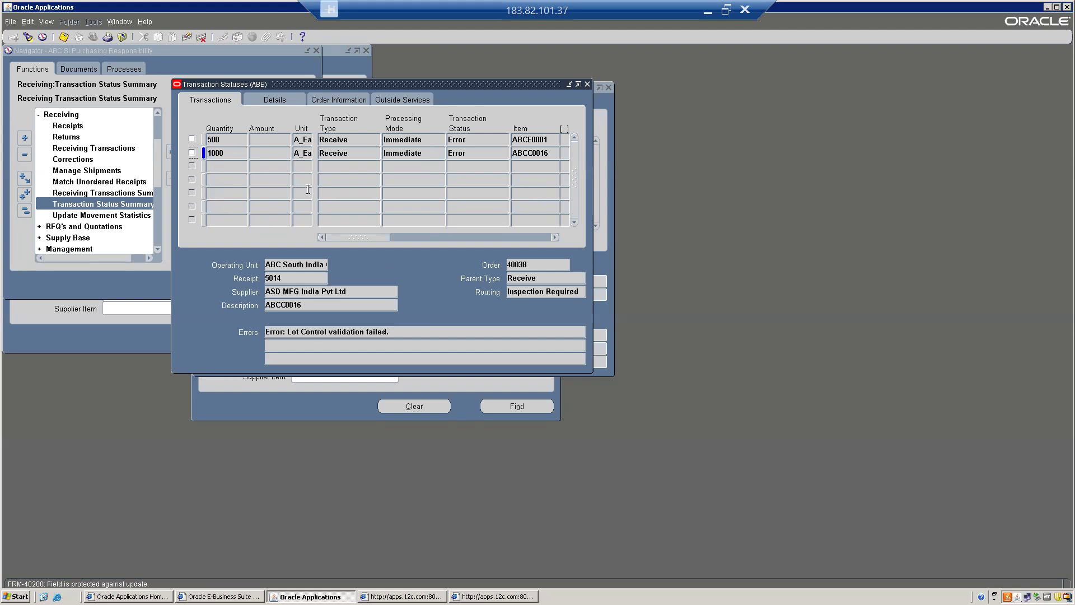
# Step: Delete both errored receiving transaction lines of order 40038, save the deletion, and close the transaction status windows
pyautogui.doubleClick(224, 153)
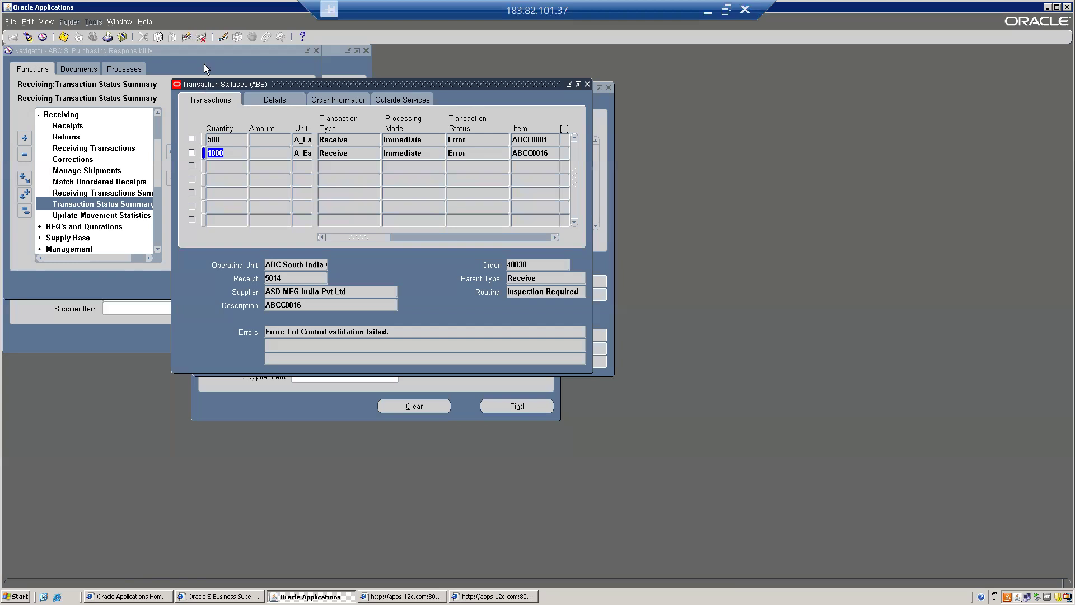
pyautogui.click(202, 37)
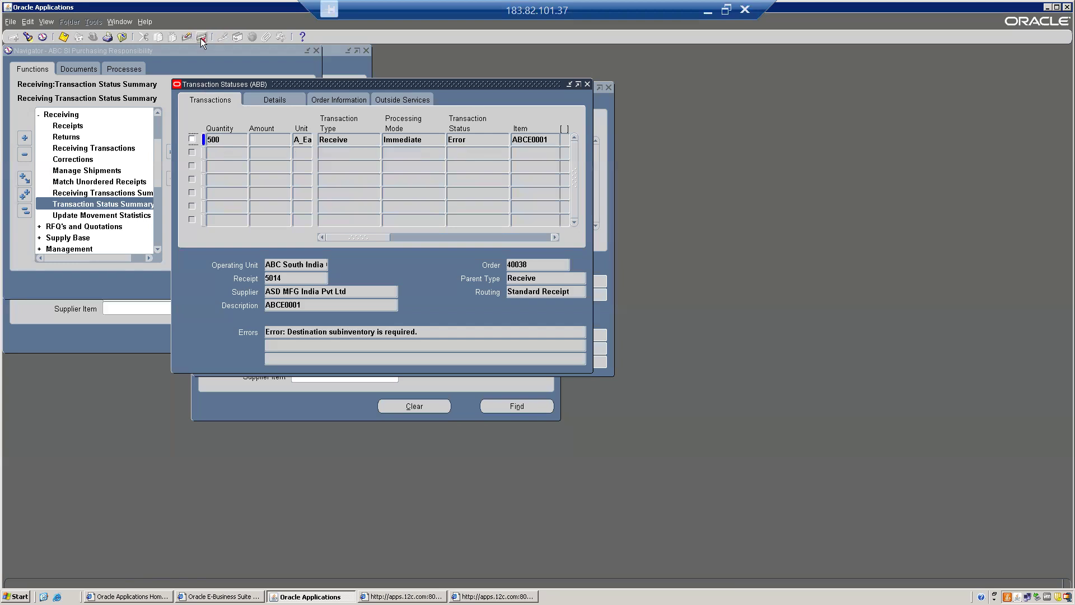
pyautogui.click(201, 38)
pyautogui.click(62, 37)
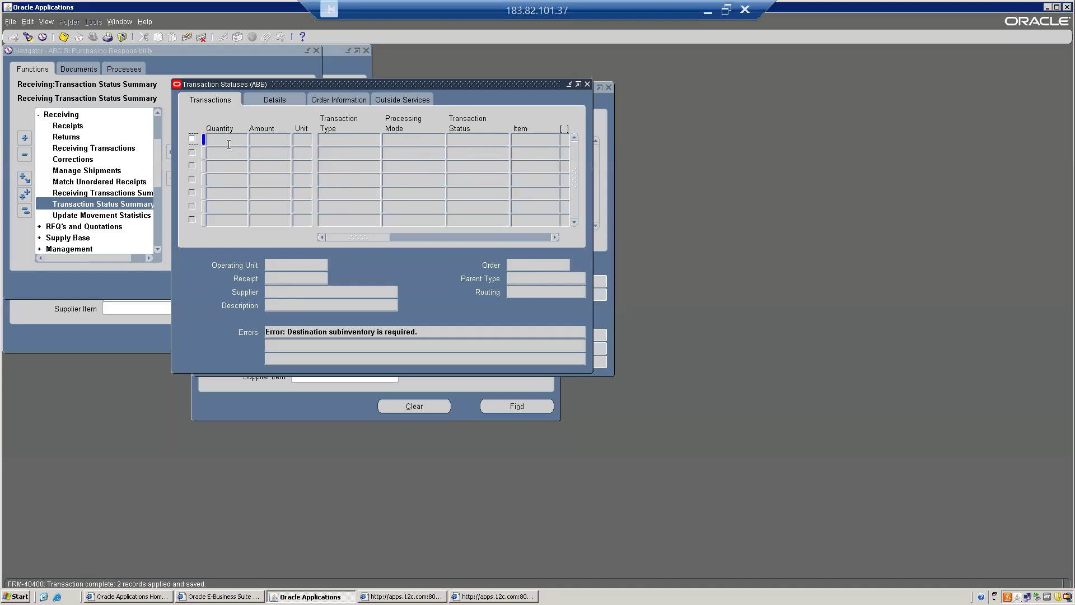
pyautogui.click(63, 37)
pyautogui.click(587, 84)
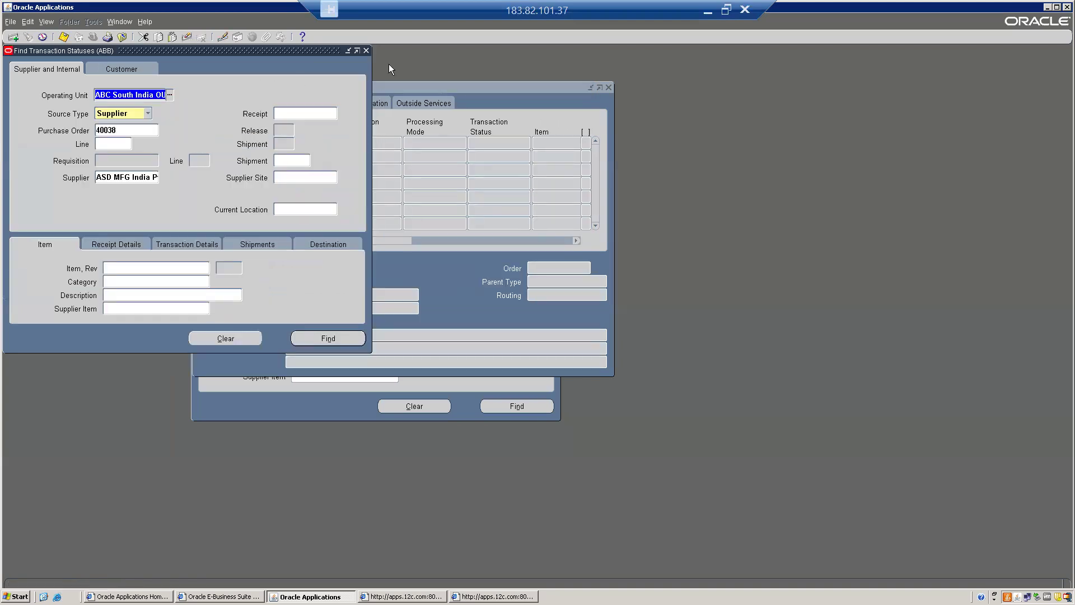
pyautogui.click(367, 50)
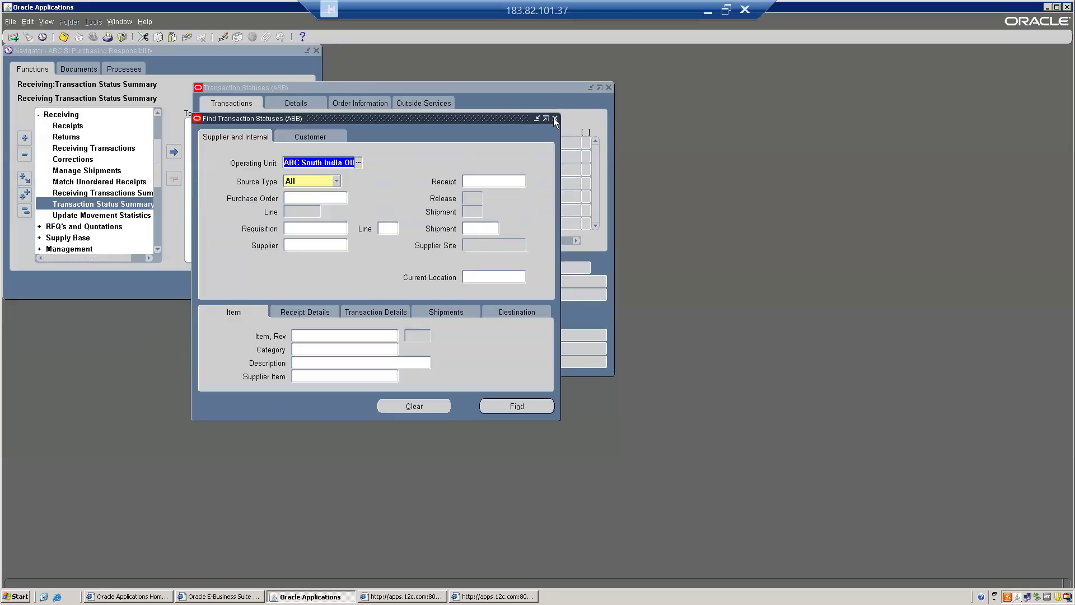
pyautogui.click(554, 119)
# Step: Open the Purchase Orders form and query purchase order 40038
pyautogui.click(26, 210)
pyautogui.write('P')
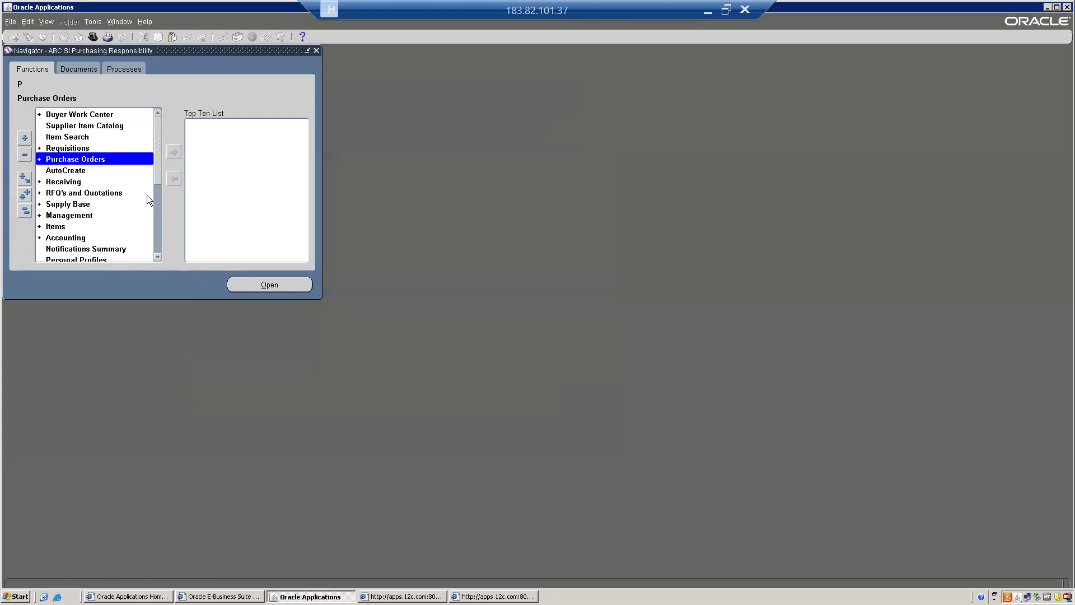
pyautogui.press('Return')
pyautogui.press('Down')
pyautogui.press('Return')
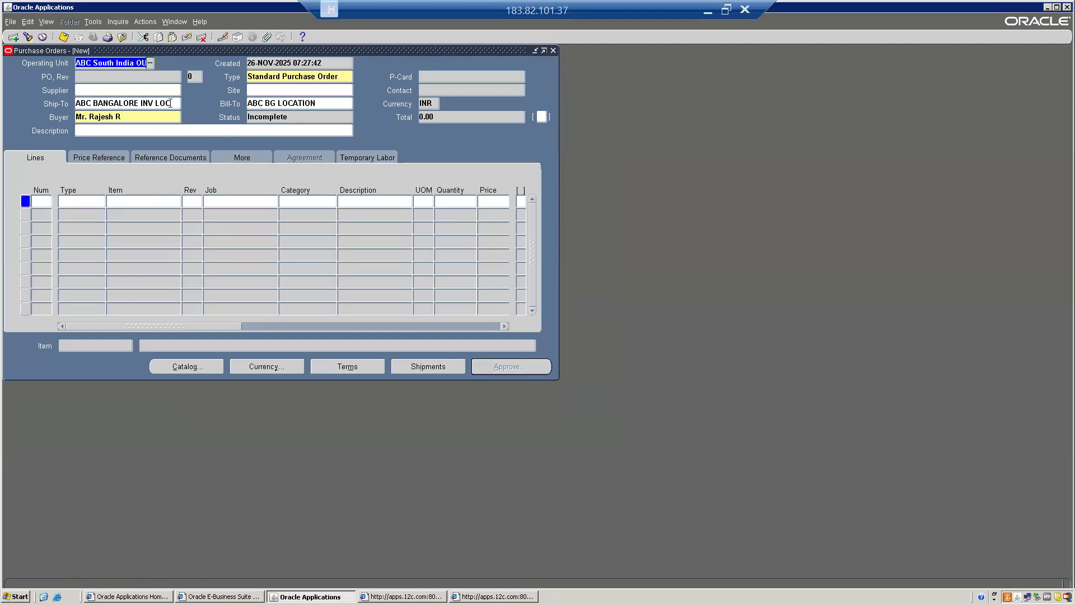
pyautogui.press('F11')
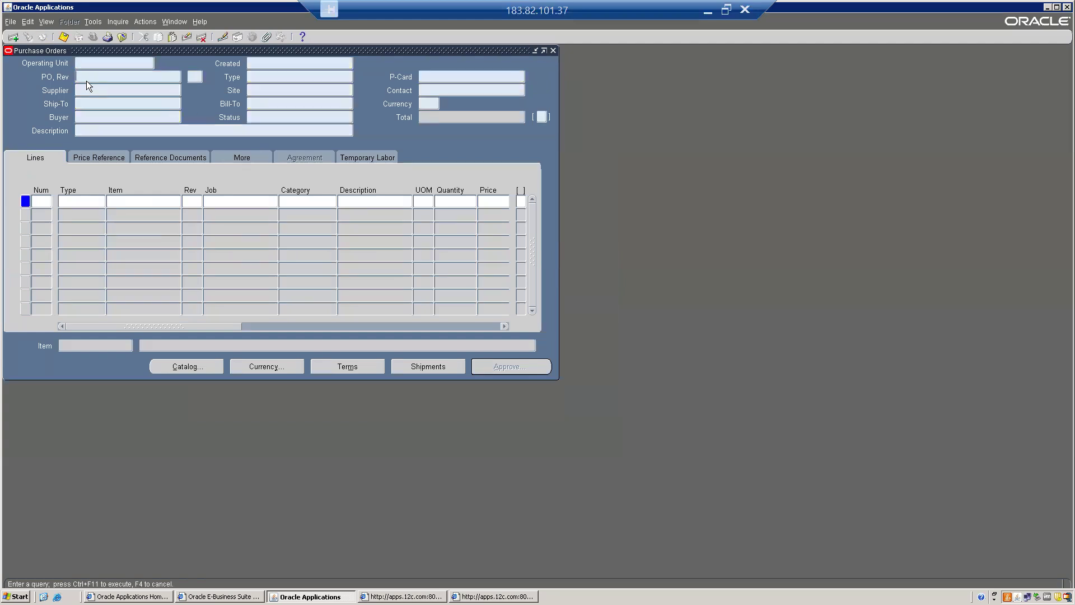
pyautogui.write('4063')
pyautogui.write('8')
pyautogui.hotkey('ctrl', 'F11')
# Step: Check the destination subinventory in the shipment distribution of line 1, item ABCC0016, and return to the order lines
pyautogui.click(422, 366)
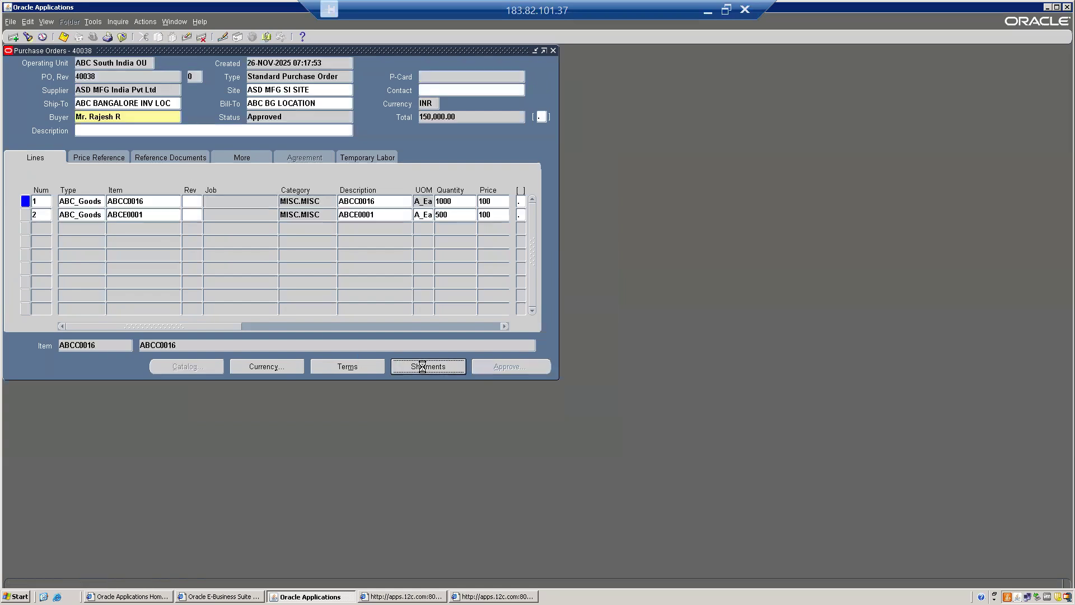
pyautogui.click(373, 269)
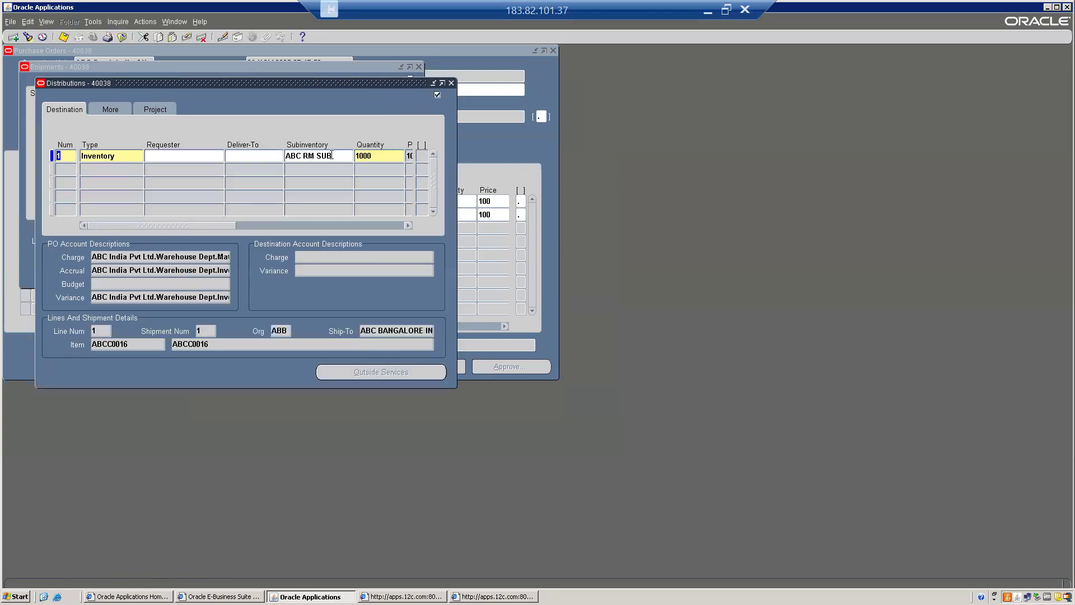
pyautogui.click(332, 156)
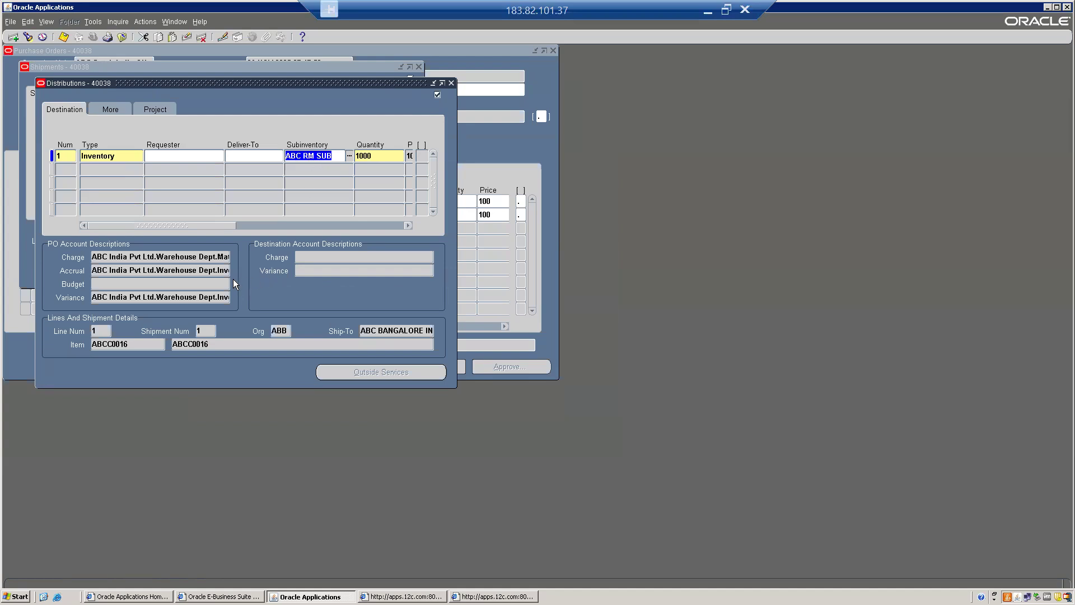
pyautogui.click(323, 155)
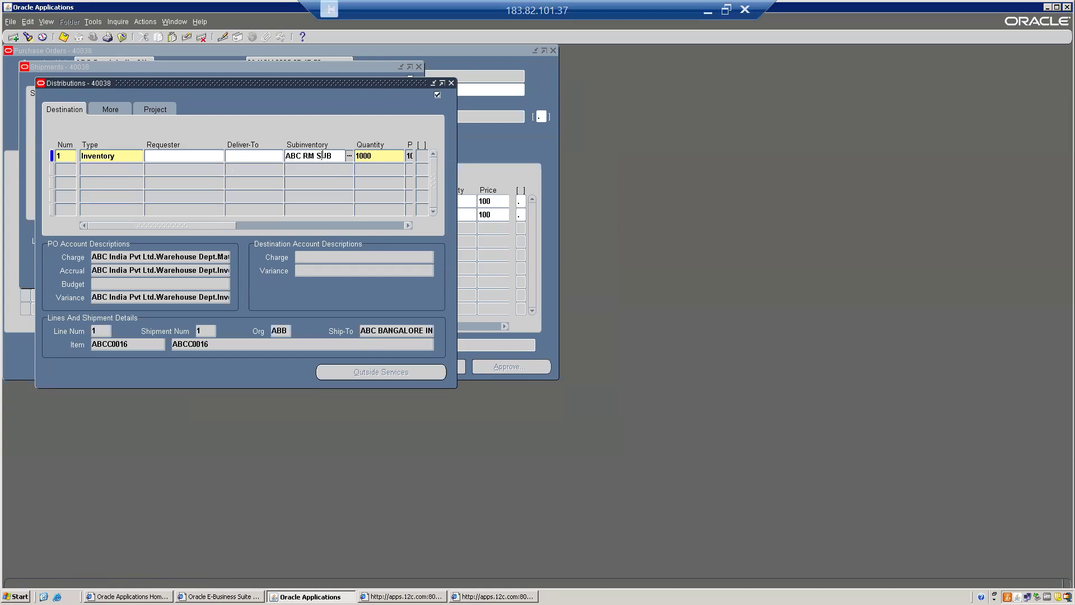
pyautogui.moveTo(334, 156); pyautogui.dragTo(240, 159)
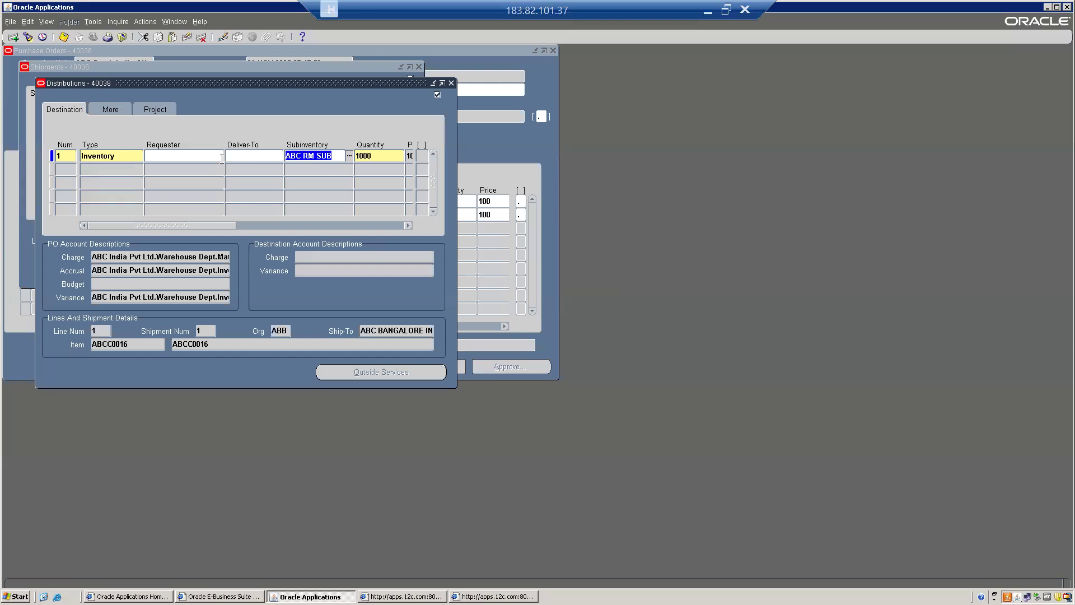
pyautogui.moveTo(191, 222); pyautogui.dragTo(104, 226)
pyautogui.click(451, 82)
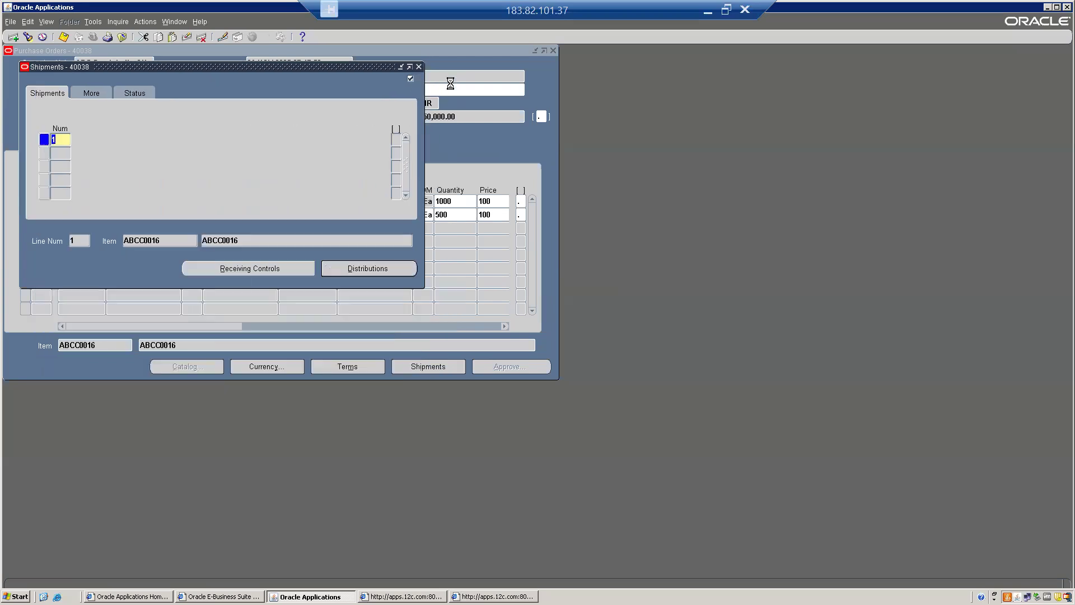
pyautogui.click(419, 66)
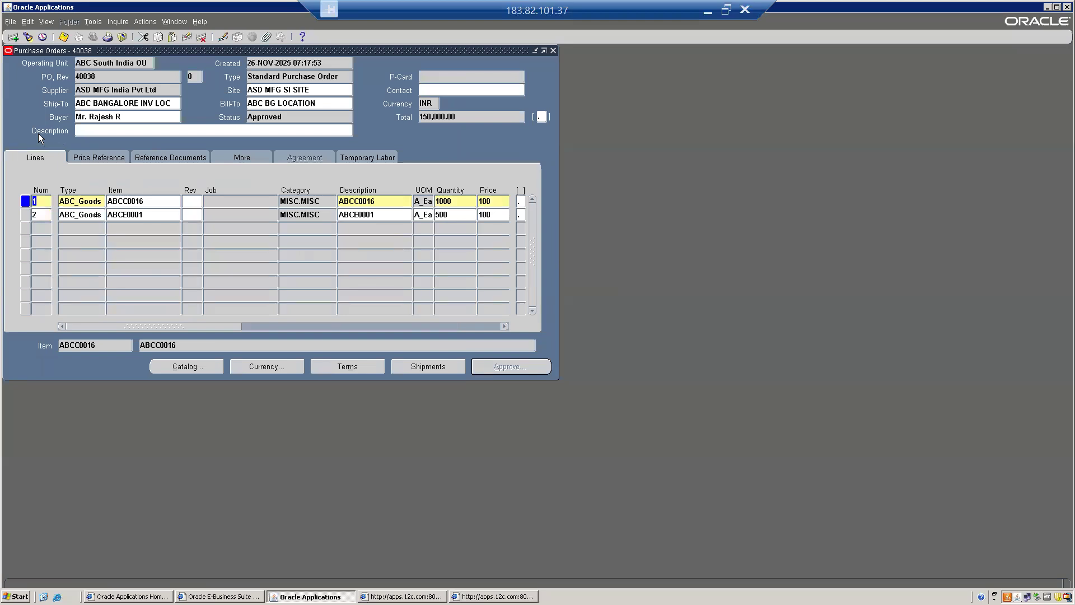
# Step: Set the distribution subinventory of line 2, item ABCE0001, to ABC RM SUB, save it, and return to the order lines
pyautogui.click(65, 216)
pyautogui.click(426, 367)
pyautogui.click(378, 267)
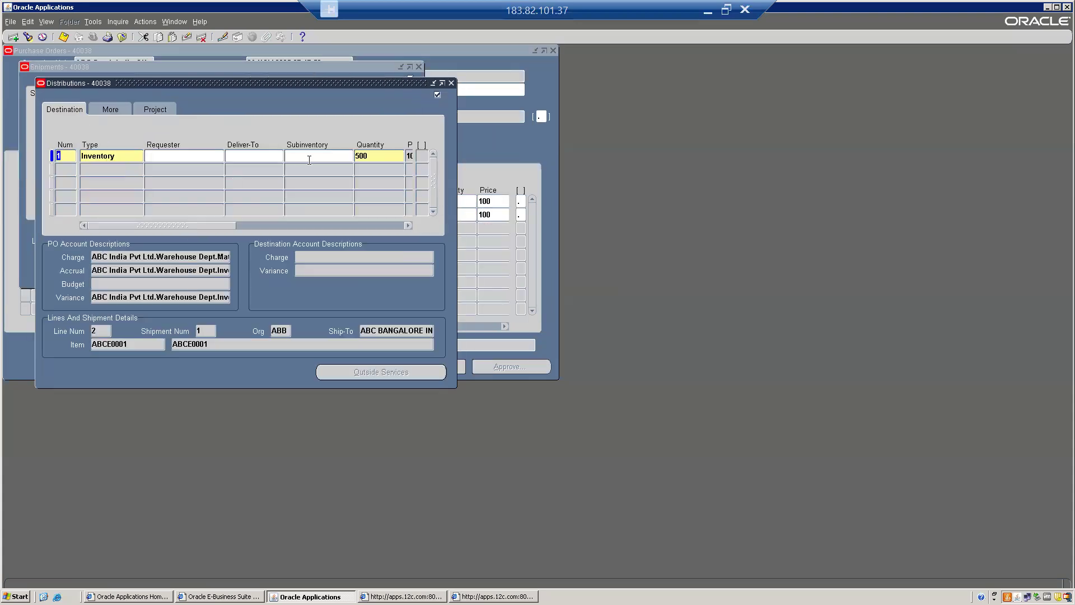
pyautogui.click(309, 160)
pyautogui.write('AB')
pyautogui.press('Tab')
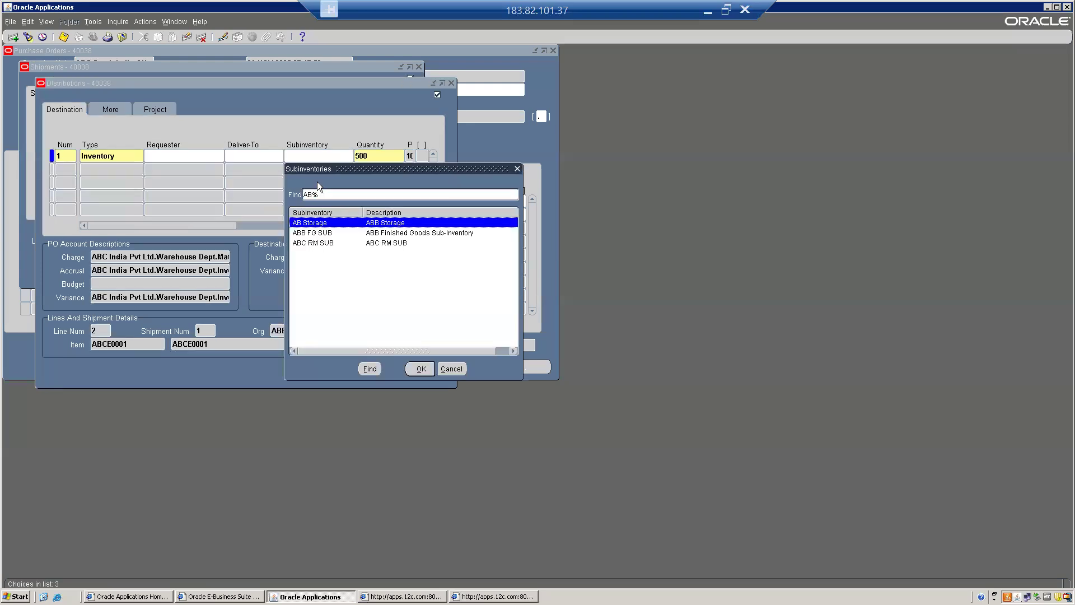
pyautogui.click(317, 244)
pyautogui.click(421, 369)
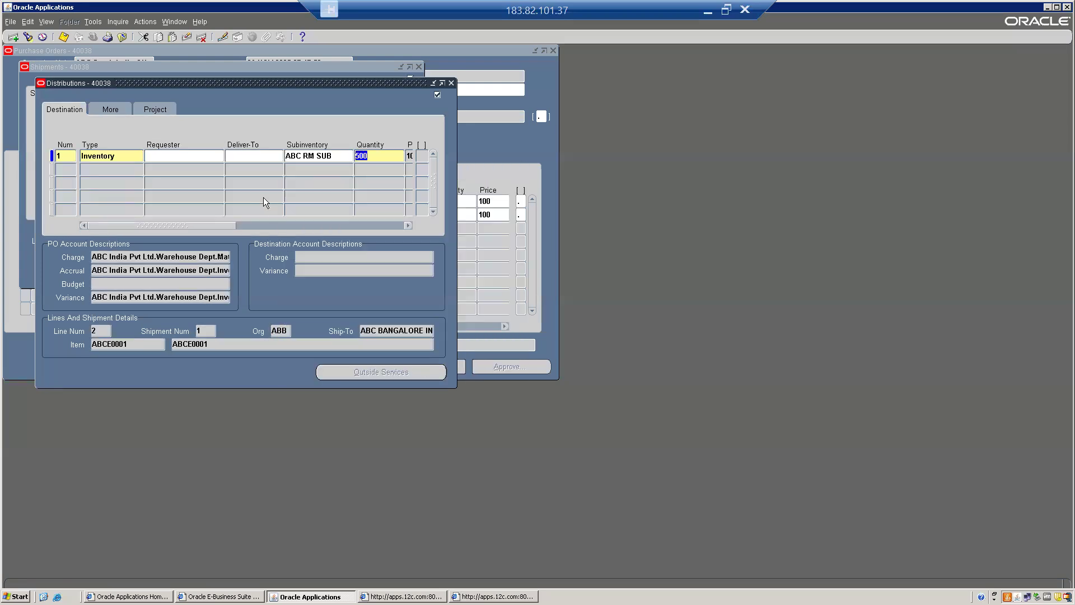
pyautogui.click(63, 37)
pyautogui.click(452, 83)
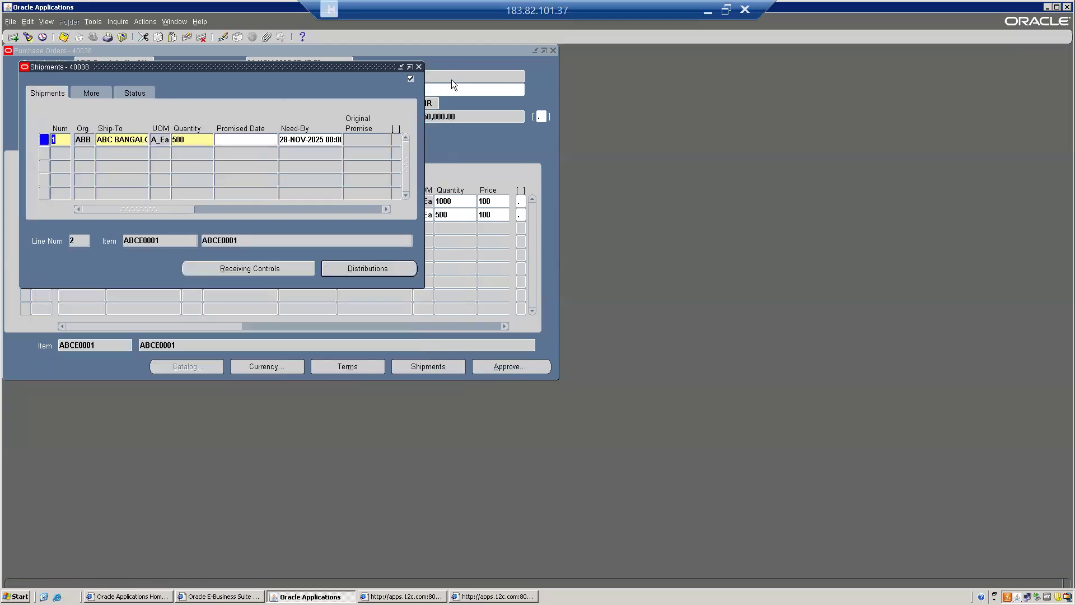
pyautogui.click(419, 67)
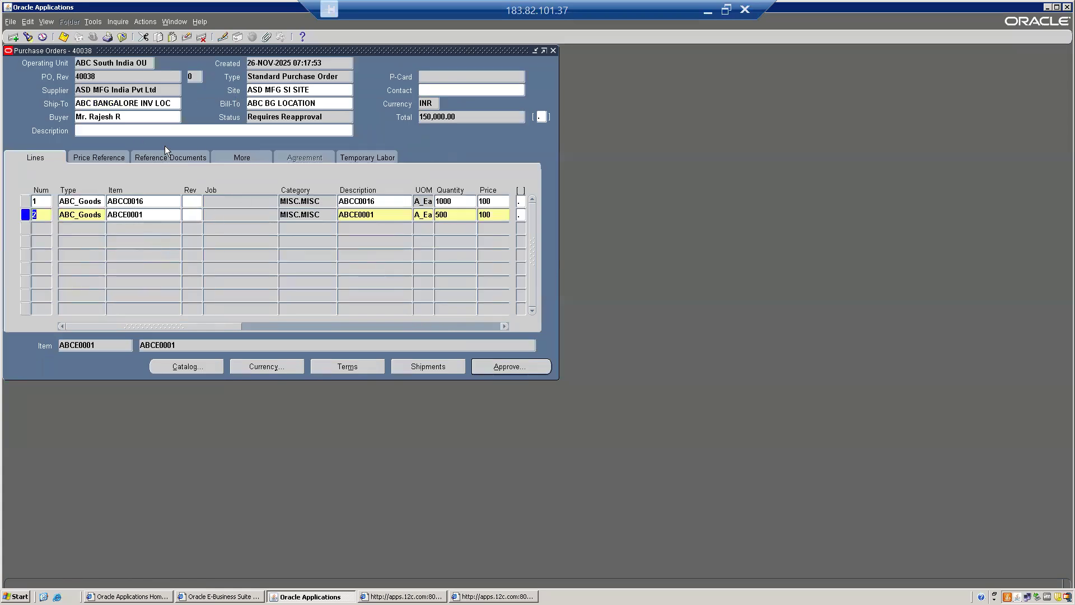
# Step: Close the purchase order and find the expected receipts for purchase order 40038 in the Receipts form
pyautogui.doubleClick(102, 76)
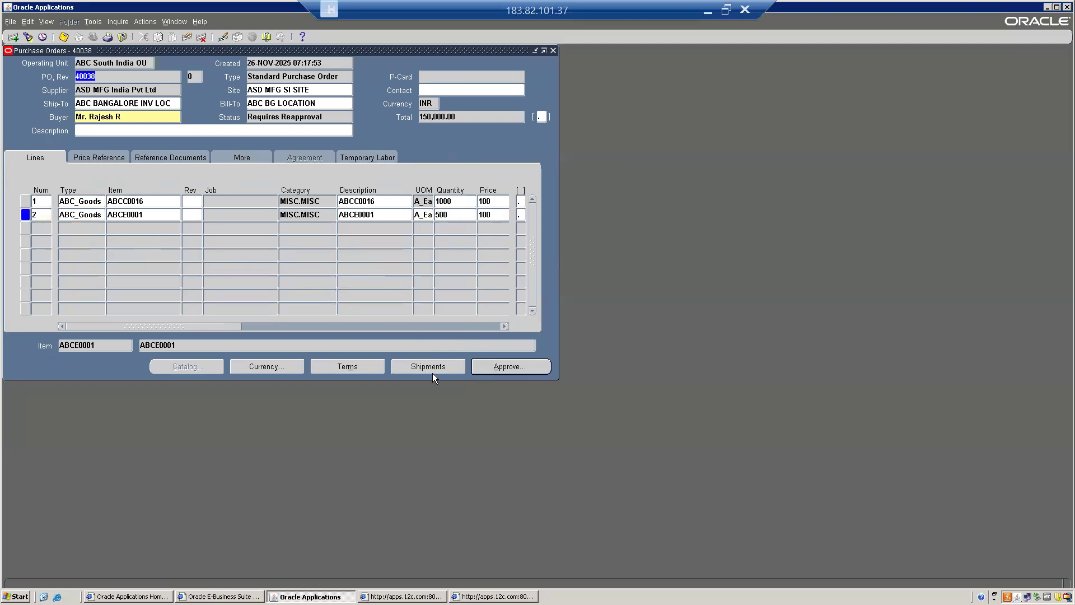
pyautogui.hotkey('alt', 'f')
pyautogui.press('c')
pyautogui.click(24, 210)
pyautogui.write('Rec')
pyautogui.press('Return')
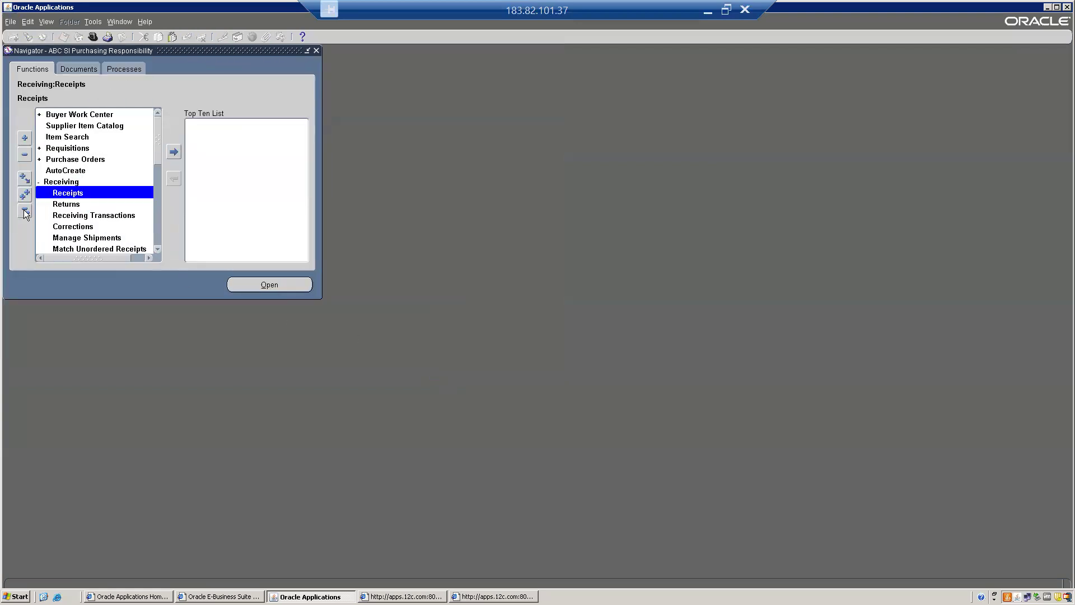
pyautogui.press('Return')
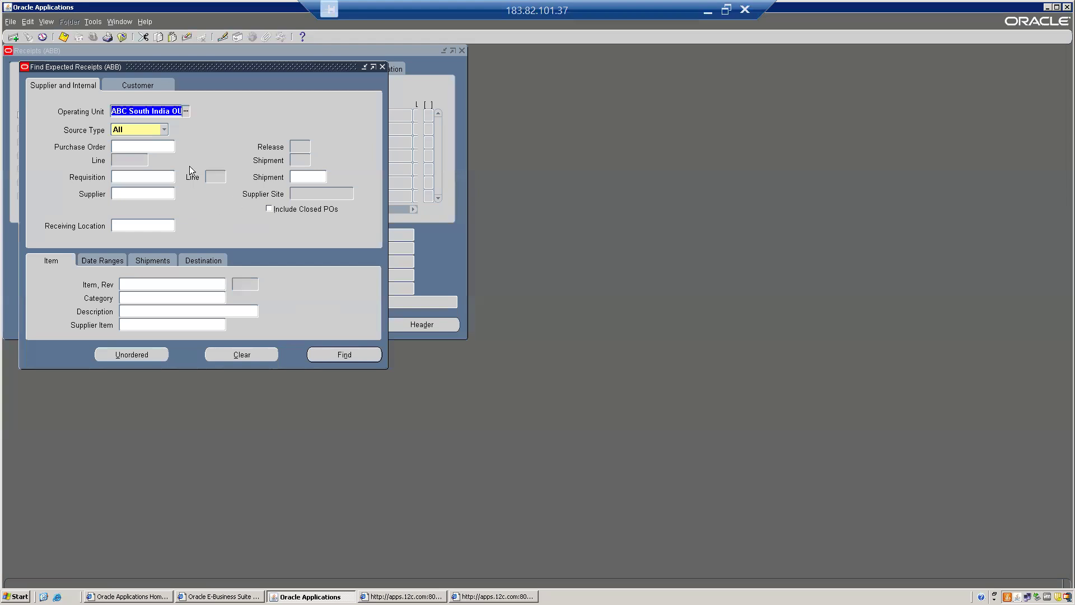
pyautogui.click(123, 146)
pyautogui.write('4038')
pyautogui.press('Tab')
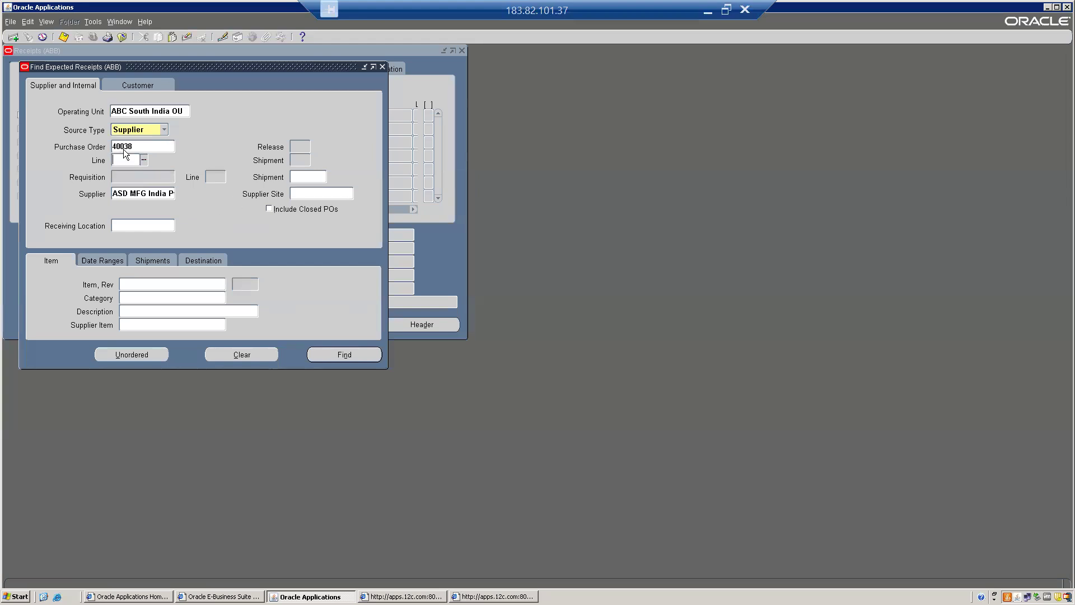
pyautogui.press('Return')
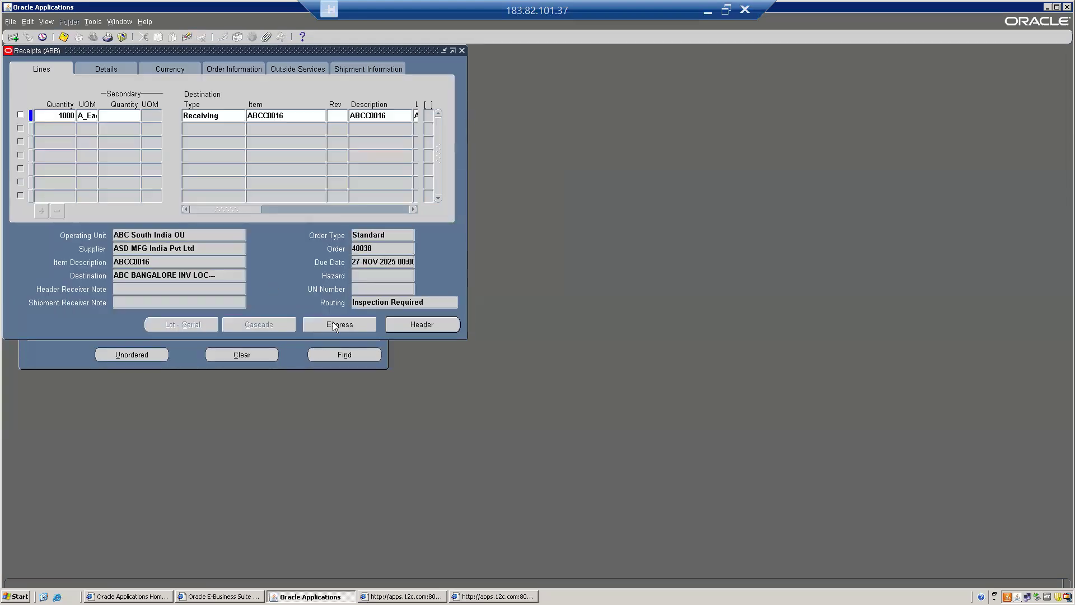
# Step: Express-receive the order lines with destination type Final Destination, review the line's fields, and save the receipt
pyautogui.press('Return')
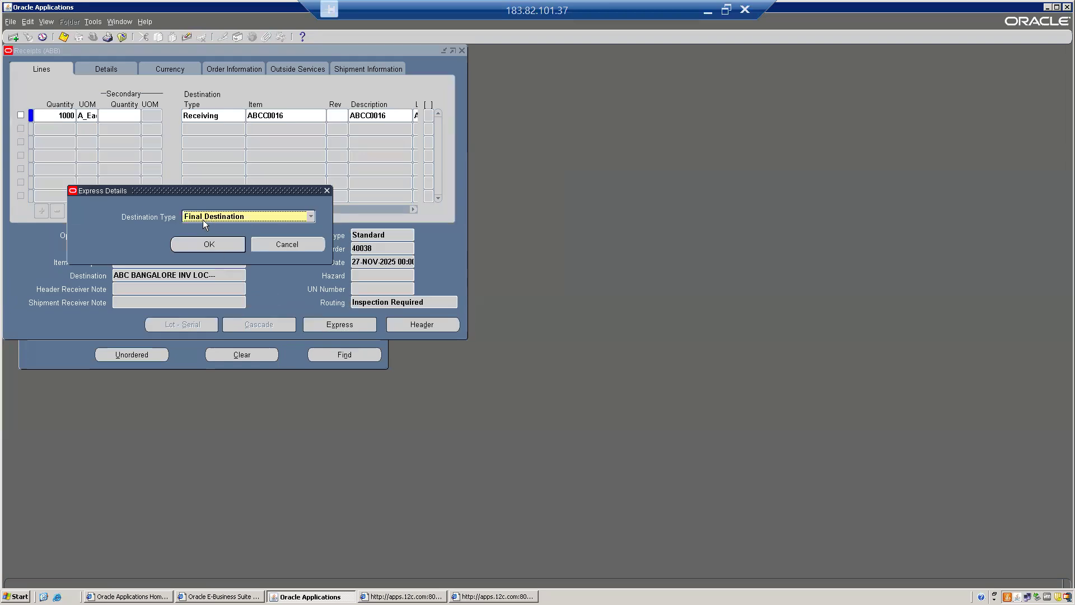
pyautogui.click(199, 243)
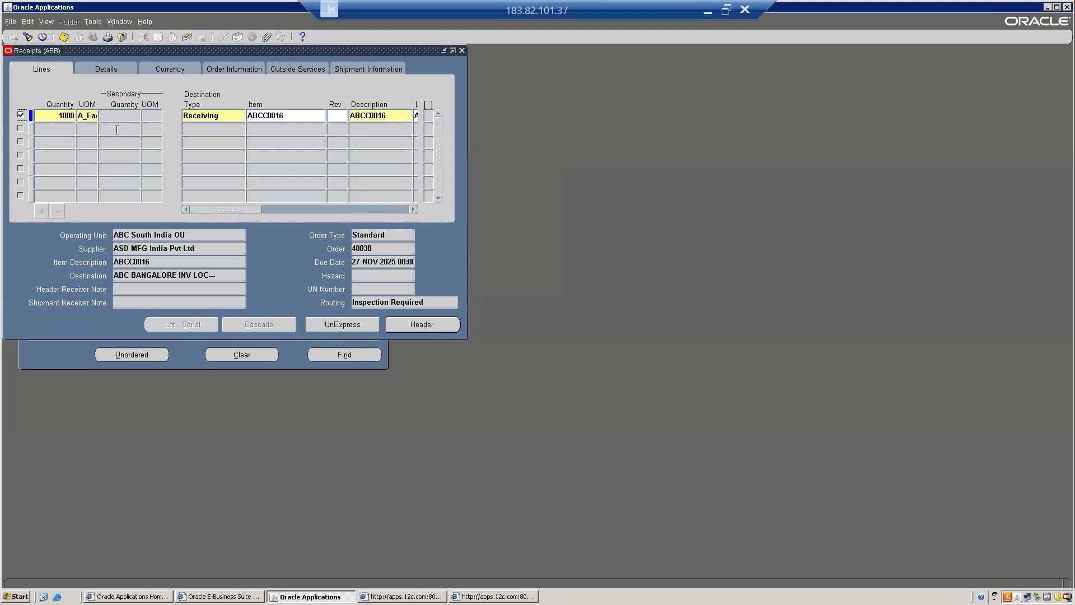
pyautogui.click(382, 248)
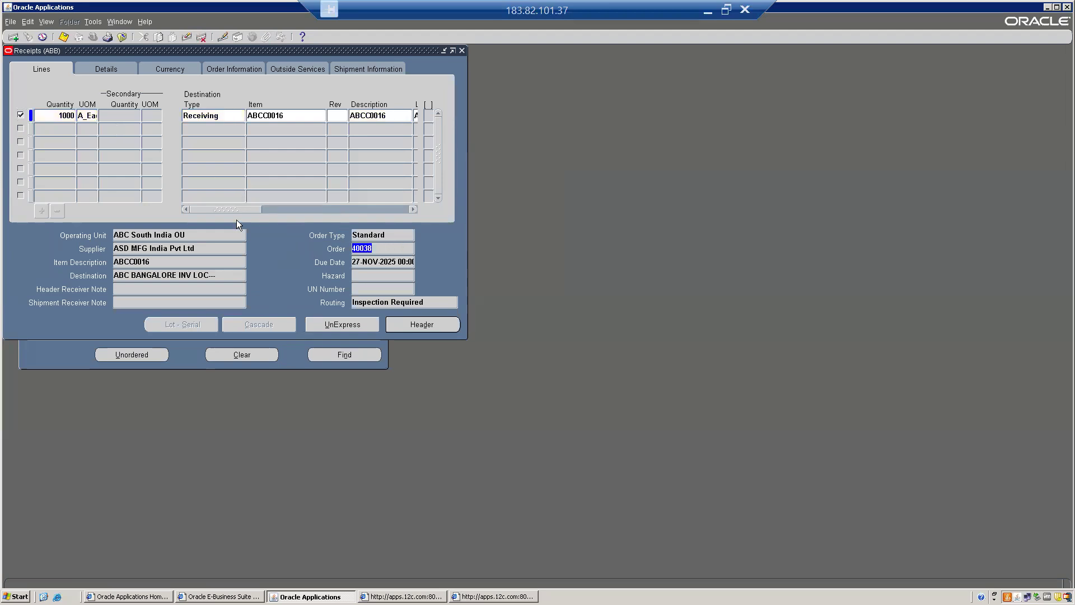
pyautogui.moveTo(239, 210); pyautogui.dragTo(405, 216)
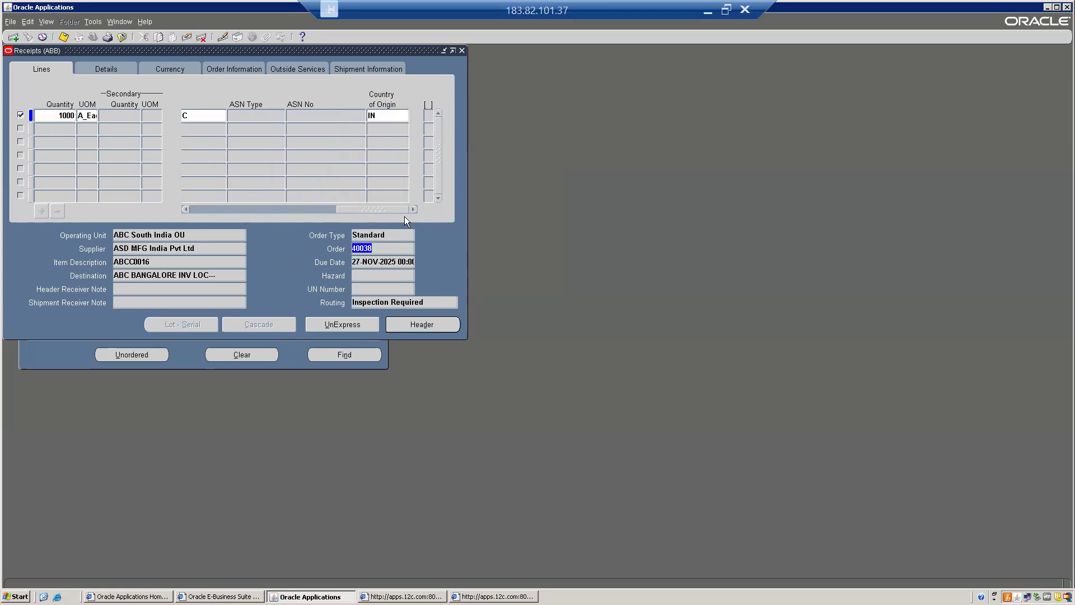
pyautogui.moveTo(325, 221); pyautogui.dragTo(95, 200)
pyautogui.hotkey('ctrl', 's')
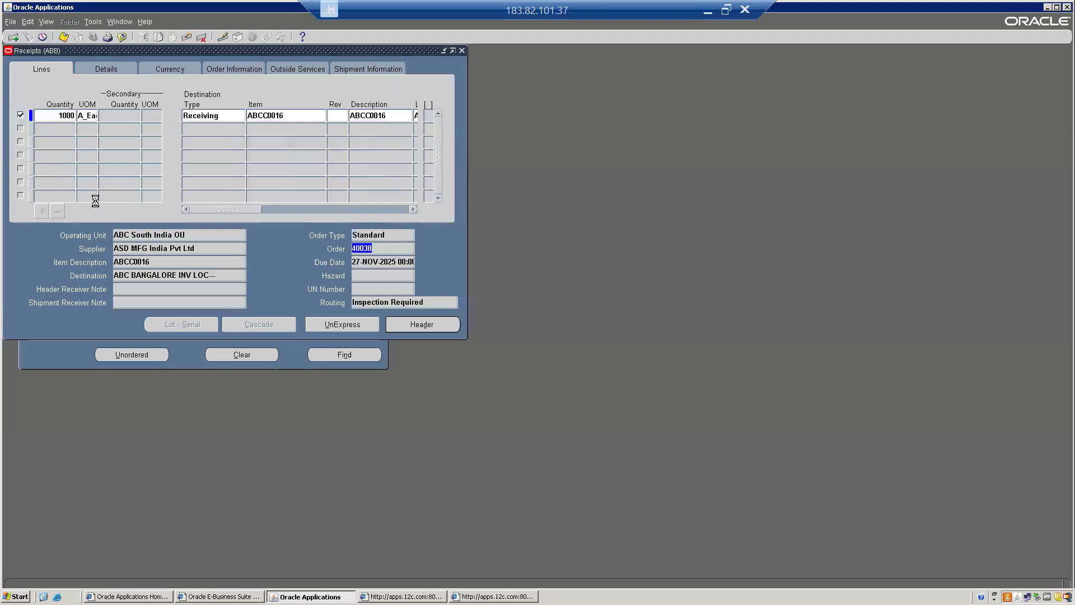
pyautogui.click(533, 330)
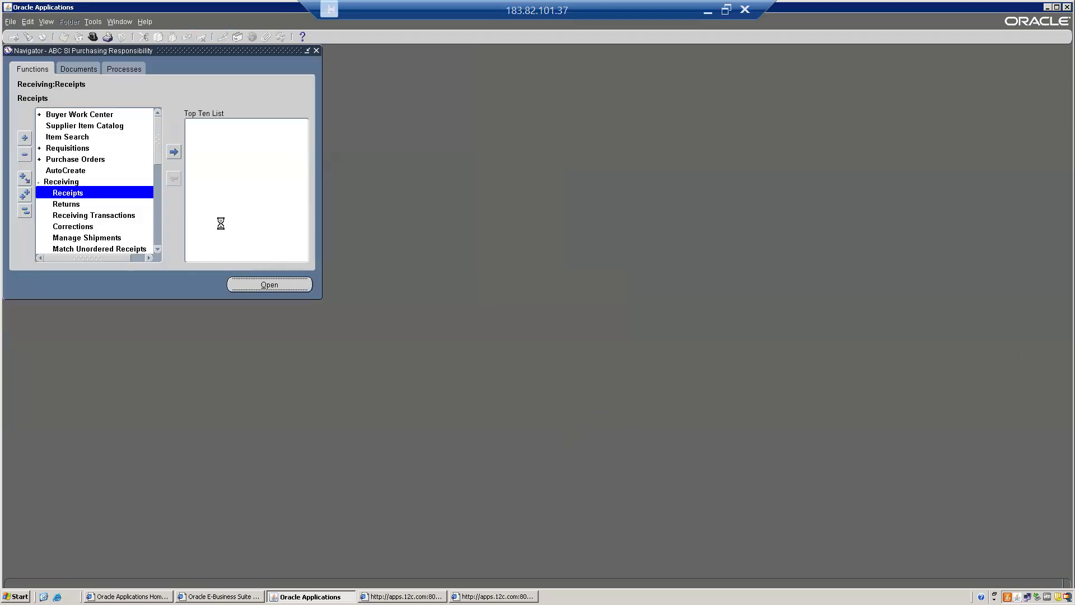
# Step: Find the expected receipts for purchase order 40038 again and bring up the receipt lines
pyautogui.click(127, 149)
pyautogui.write('40038')
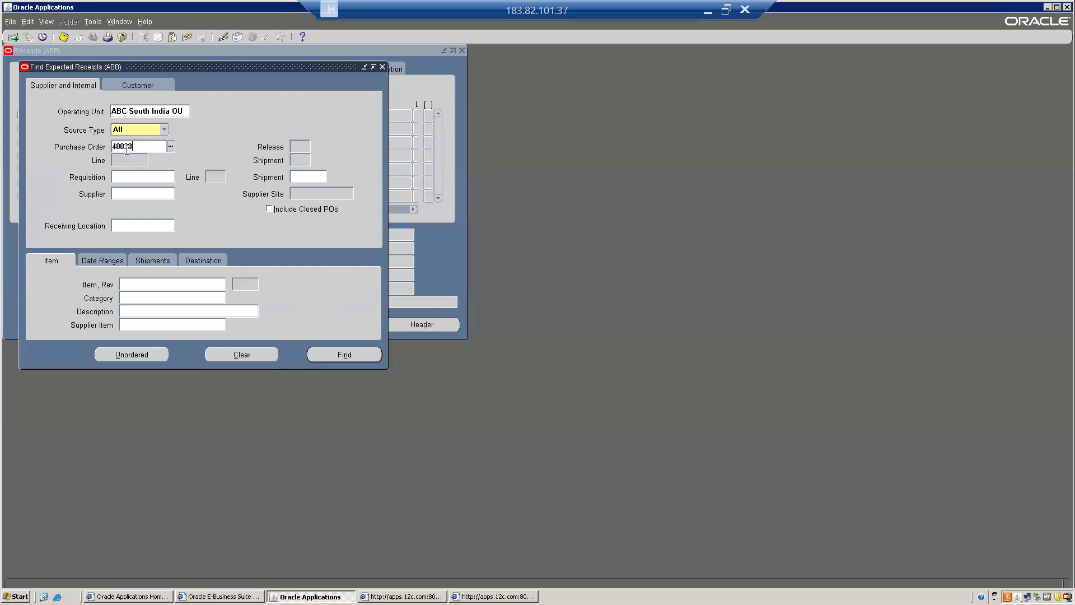
pyautogui.press('Tab')
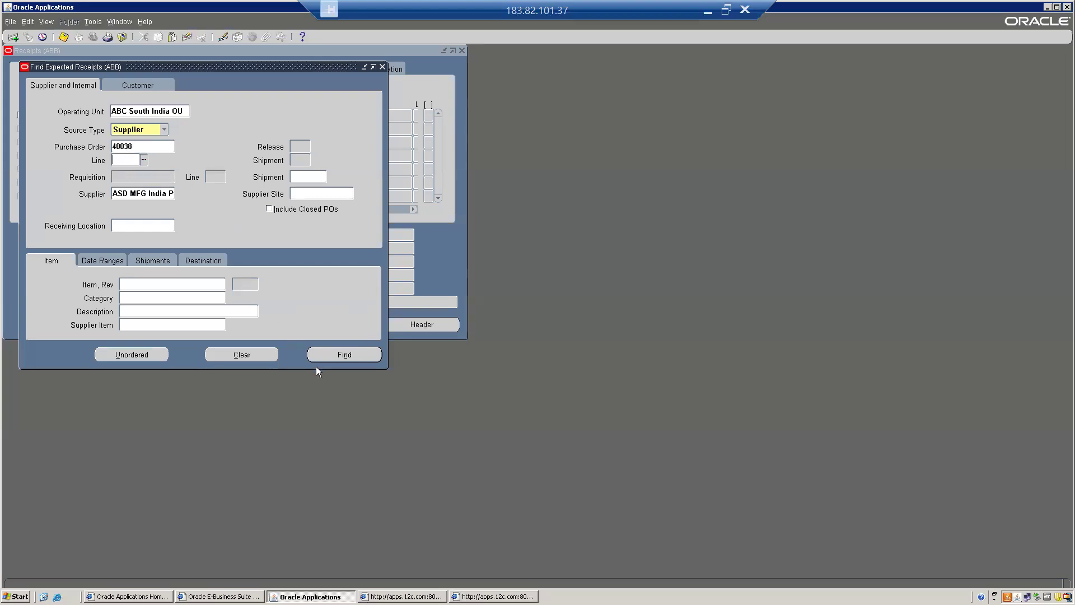
pyautogui.click(342, 356)
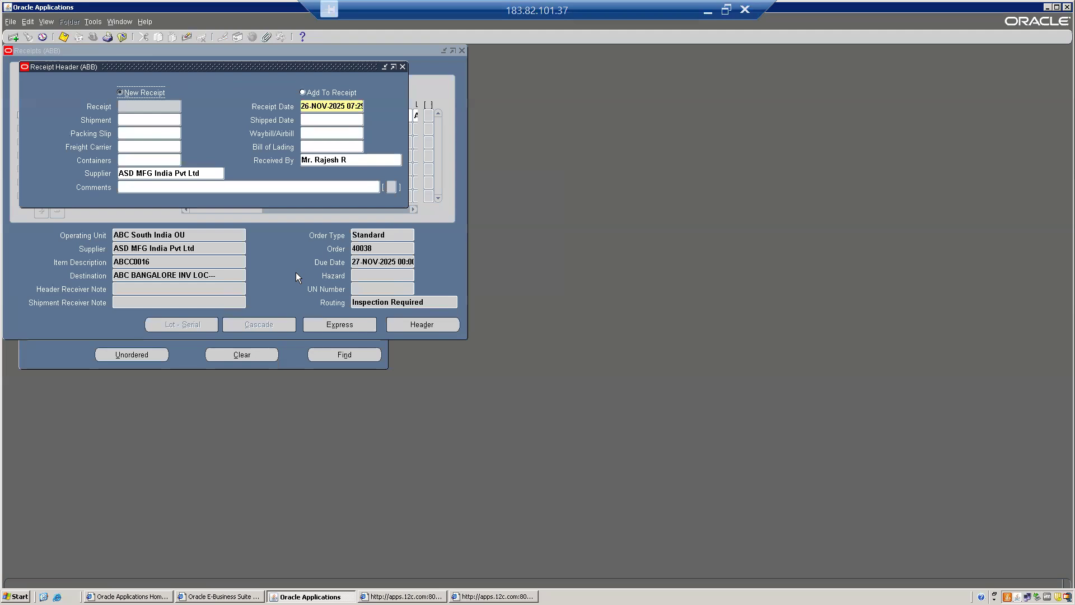
pyautogui.click(295, 271)
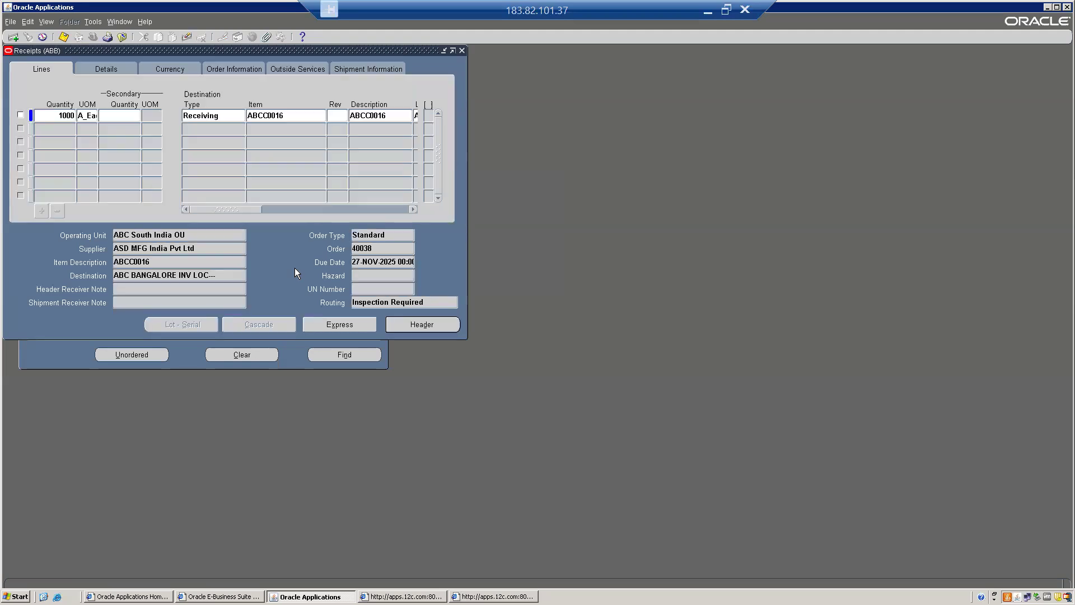
# Step: Close the receipt lines and try to look up the same purchase order in Transaction Status Summary
pyautogui.press('F4')
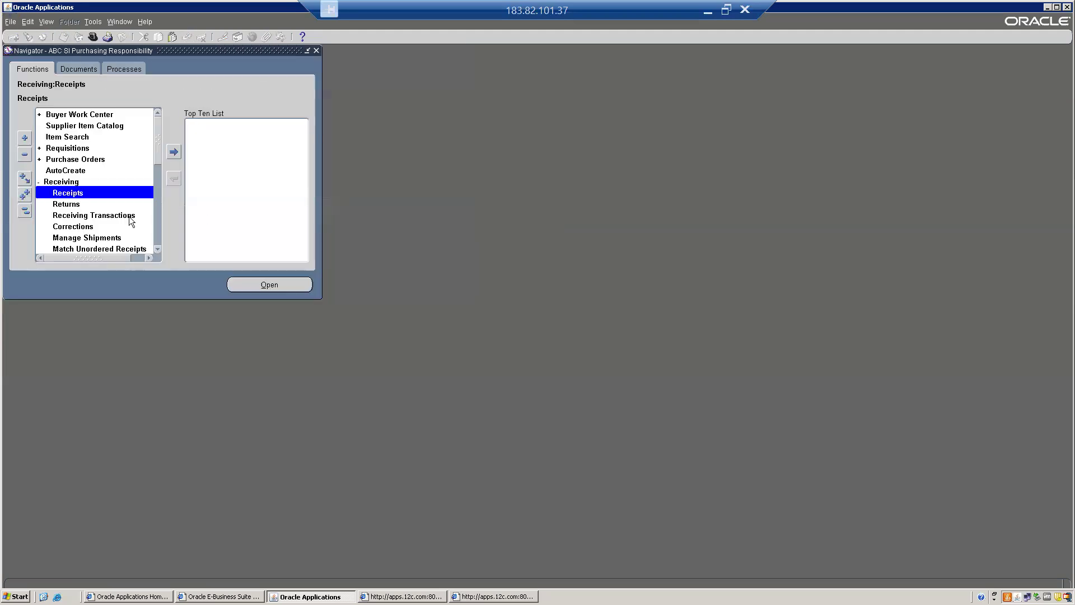
pyautogui.click(85, 246)
pyautogui.press('Down')
pyautogui.press('Down')
pyautogui.press('Up')
pyautogui.press('Up')
pyautogui.doubleClick(86, 248)
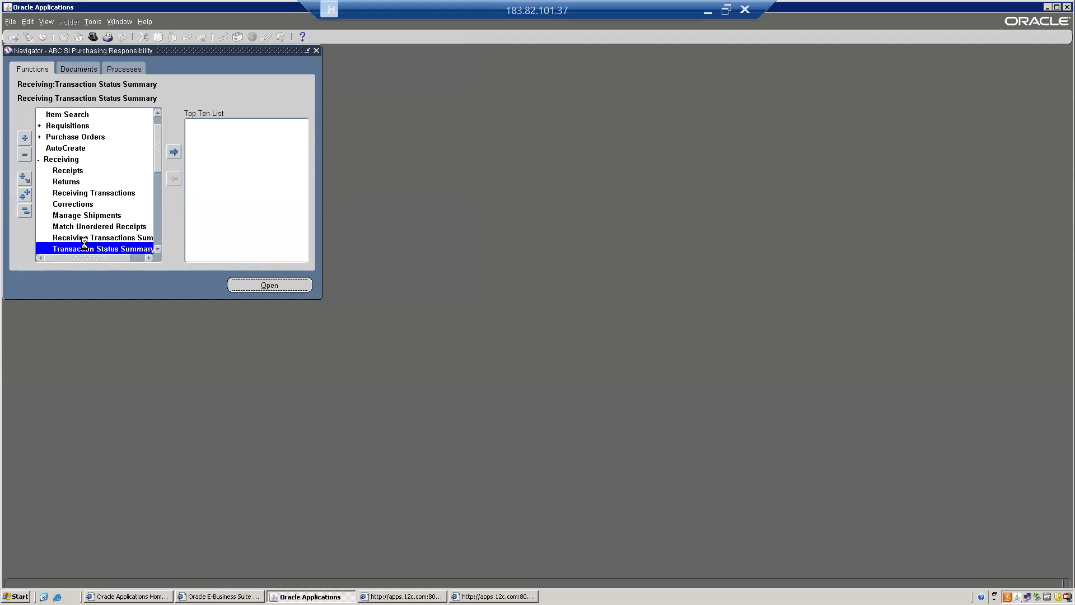
pyautogui.click(103, 125)
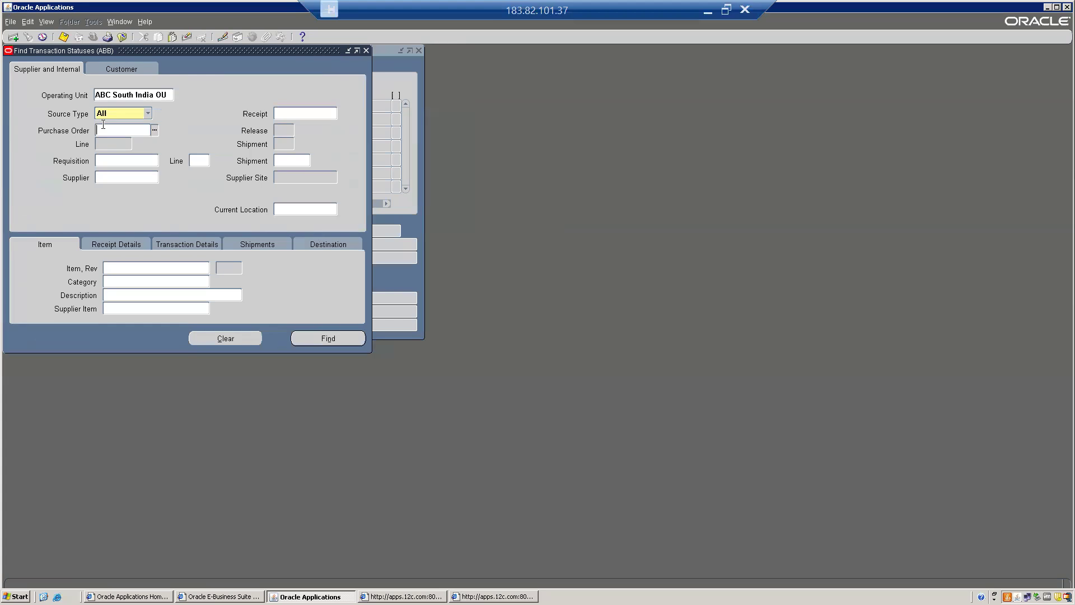
pyautogui.write('40138')
pyautogui.press('Tab')
pyautogui.press('BackSpace')
pyautogui.press('F4')
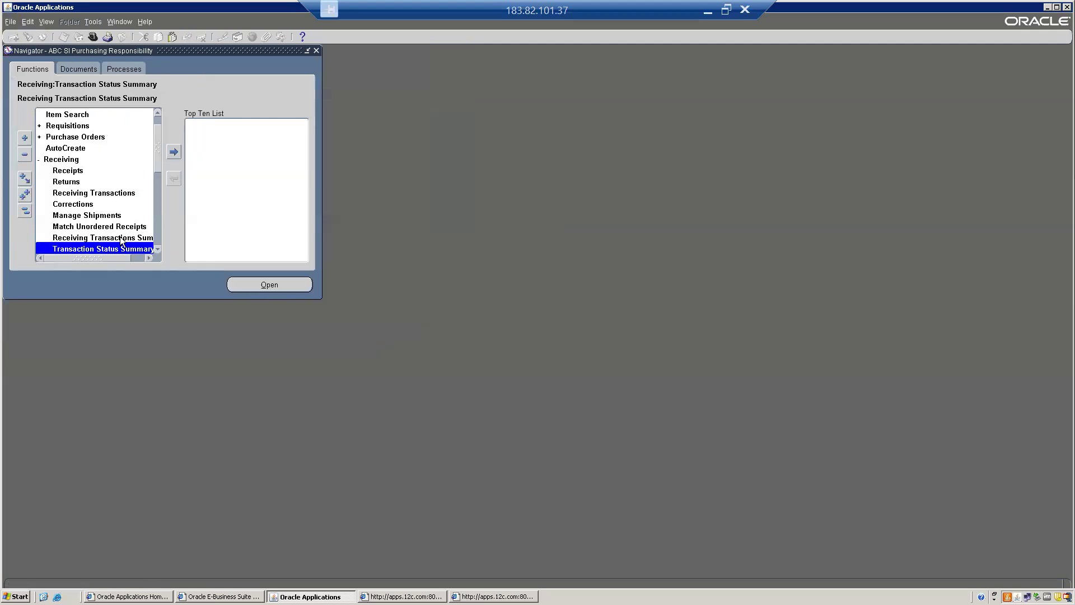
# Step: Try to look up the same purchase order in Receiving Transactions Summary, and close the search form
pyautogui.click(71, 224)
pyautogui.press('Down')
pyautogui.press('Down')
pyautogui.press('Down')
pyautogui.press('Down')
pyautogui.press('Down')
pyautogui.press('Down')
pyautogui.press('Down')
pyautogui.press('Up')
pyautogui.press('Up')
pyautogui.press('Up')
pyautogui.press('Up')
pyautogui.press('Up')
pyautogui.press('Down')
pyautogui.press('Up')
pyautogui.press('Up')
pyautogui.press('Up')
pyautogui.press('Down')
pyautogui.press('Down')
pyautogui.press('Up')
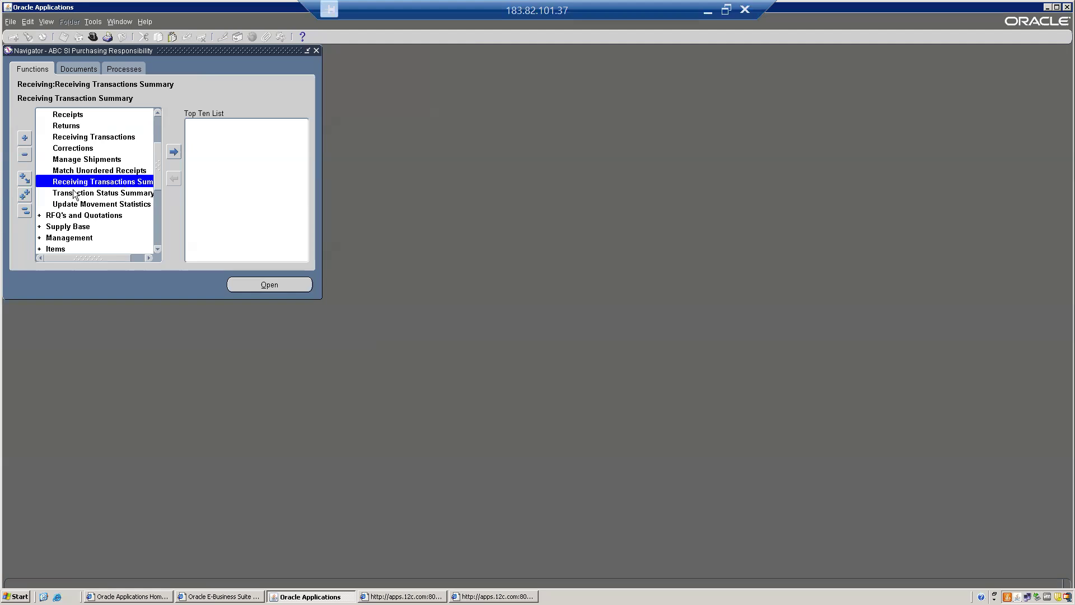
pyautogui.press('Down')
pyautogui.press('Down')
pyautogui.press('Down')
pyautogui.press('Up')
pyautogui.press('Up')
pyautogui.press('Up')
pyautogui.press('Up')
pyautogui.press('Up')
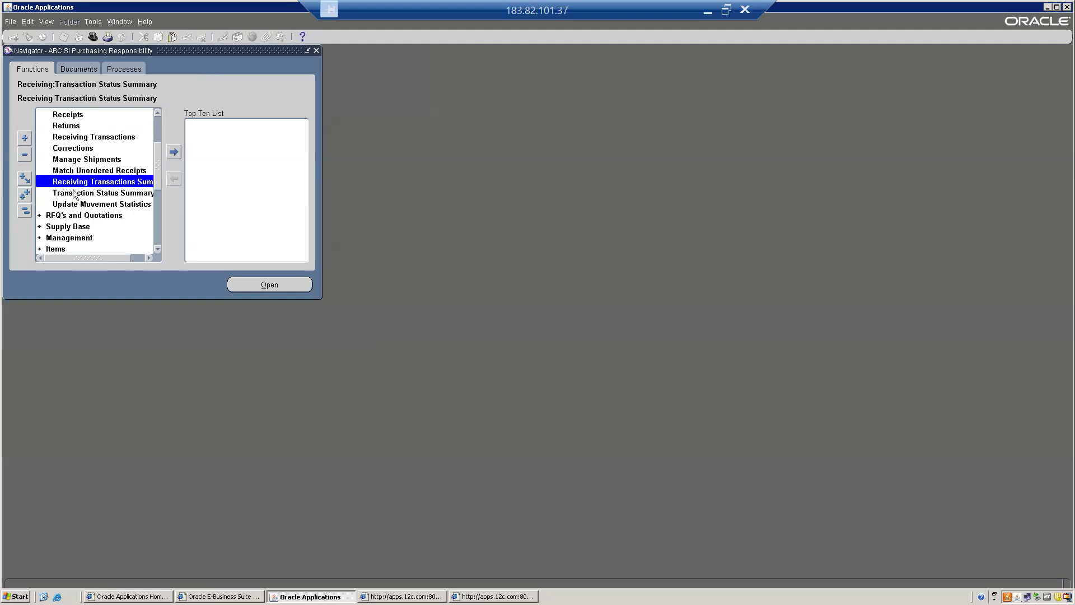
pyautogui.press('Up')
pyautogui.press('Down')
pyautogui.press('Down')
pyautogui.press('Down')
pyautogui.press('Return')
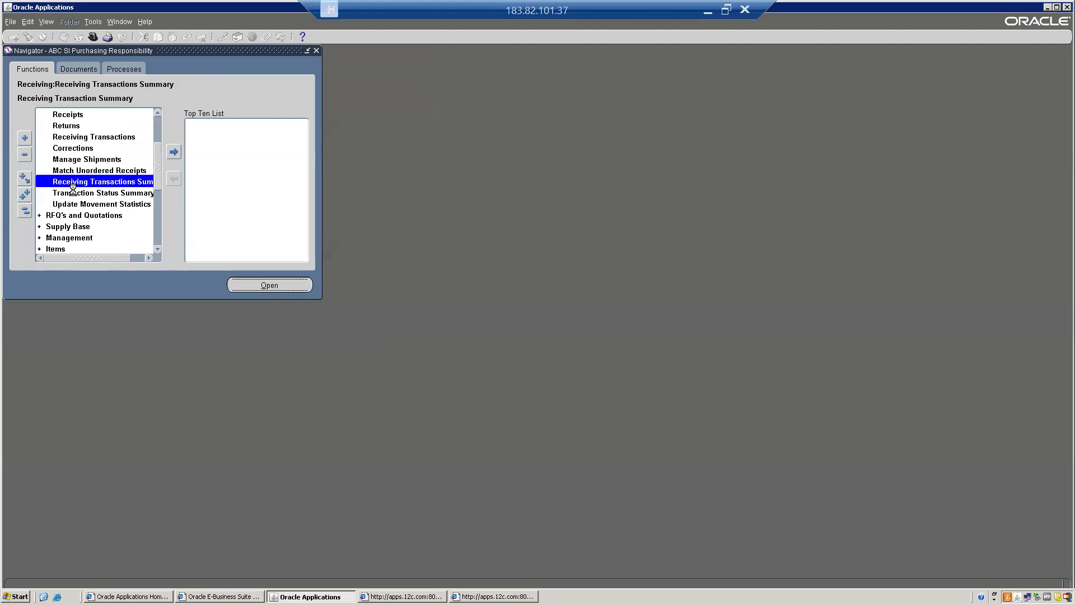
pyautogui.click(106, 130)
pyautogui.write('40438')
pyautogui.press('Tab')
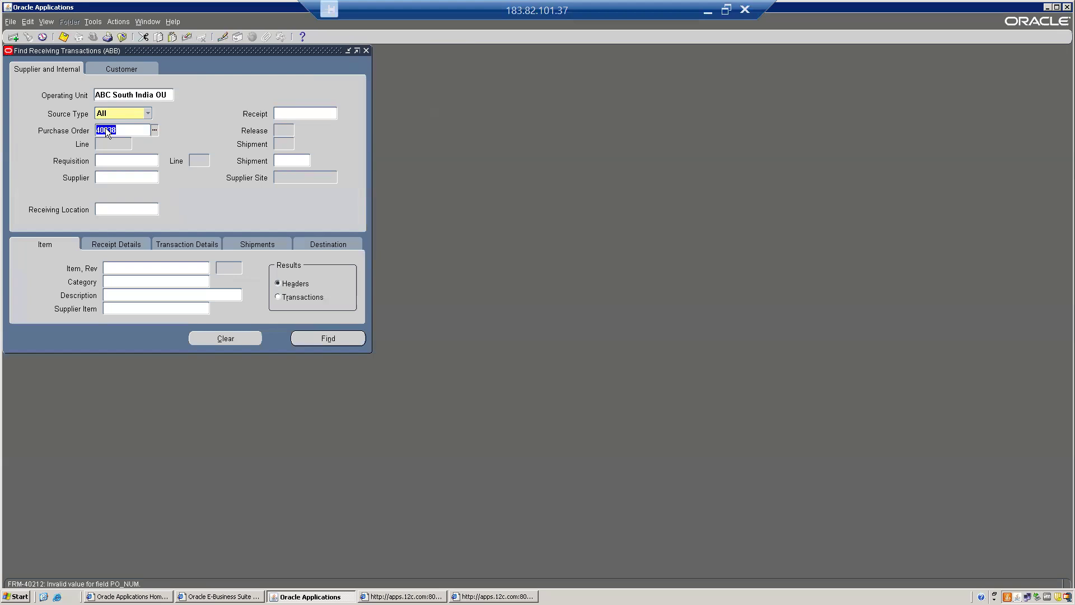
pyautogui.press('BackSpace')
pyautogui.press('F4')
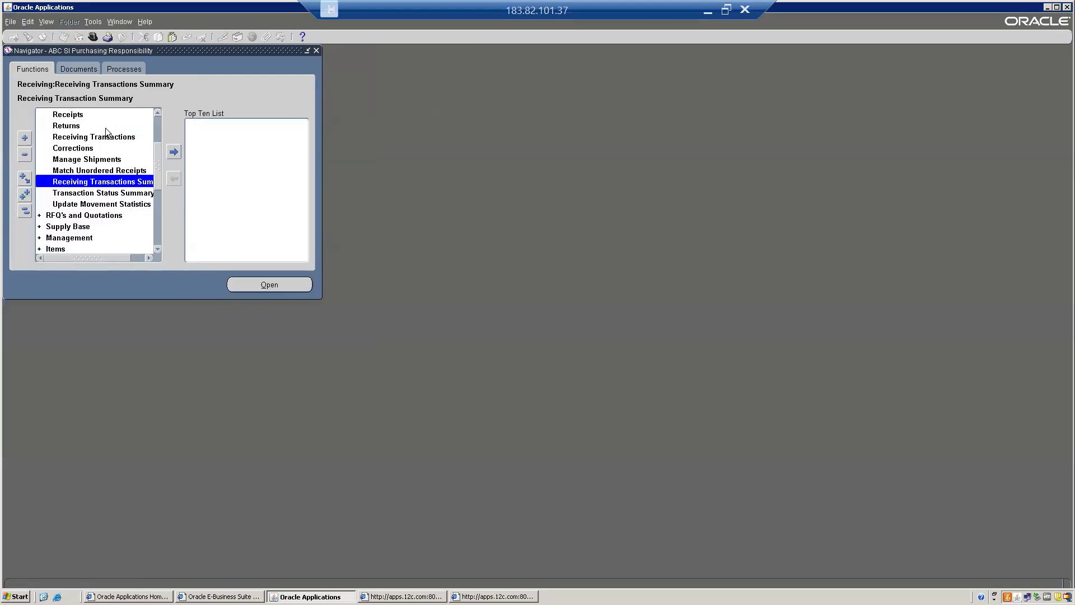
# Step: Open the Purchase Orders form and query the same mixed-routing purchase order by its number
pyautogui.click(25, 211)
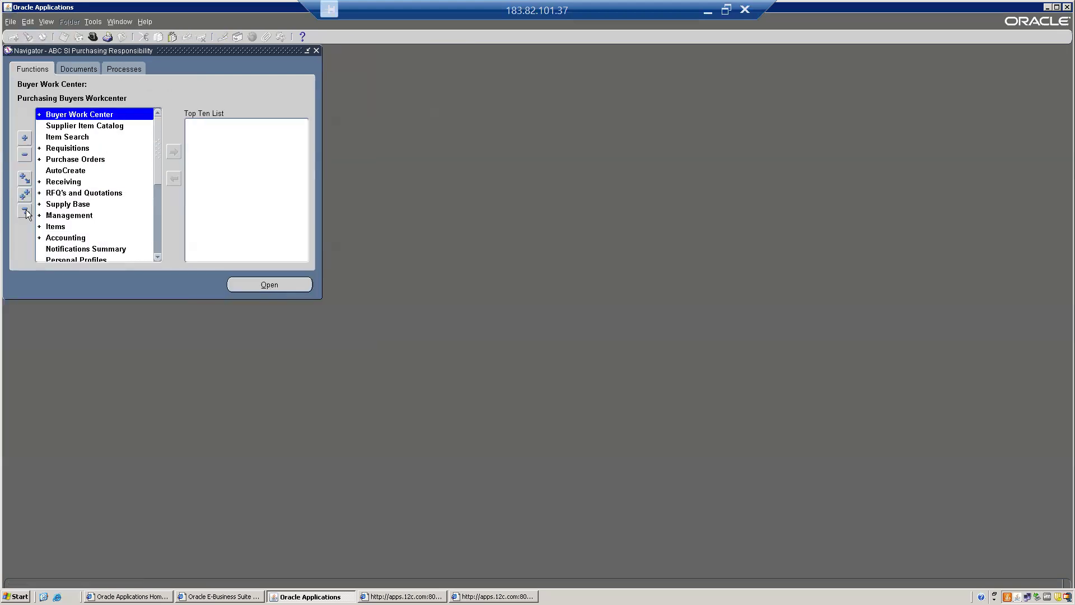
pyautogui.press('p')
pyautogui.press('Return')
pyautogui.press('Down')
pyautogui.press('Return')
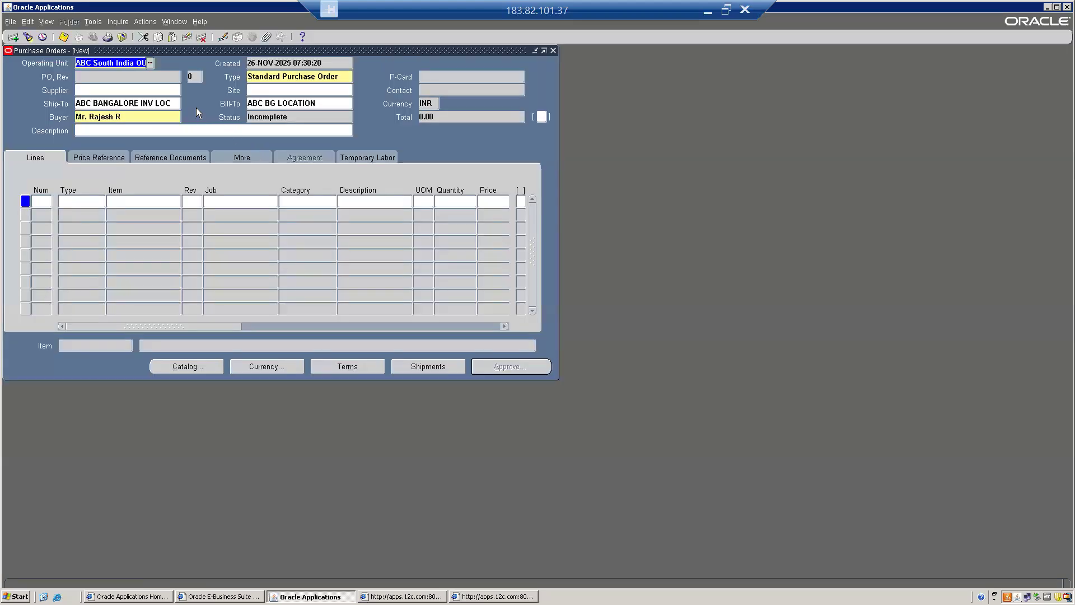
pyautogui.press('F11')
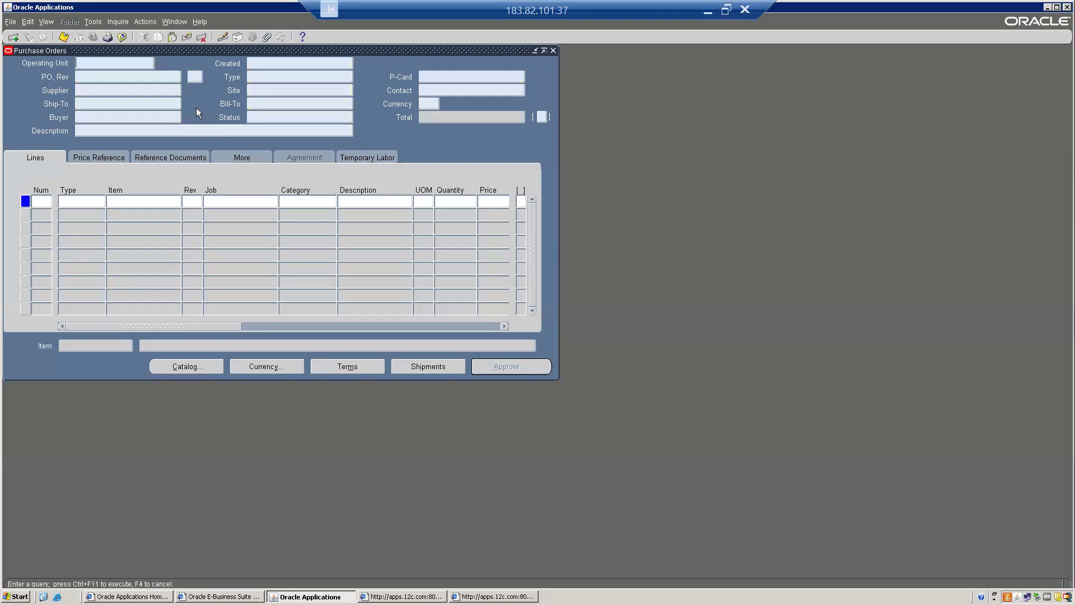
pyautogui.write('40033')
pyautogui.hotkey('ctrl', 'F11')
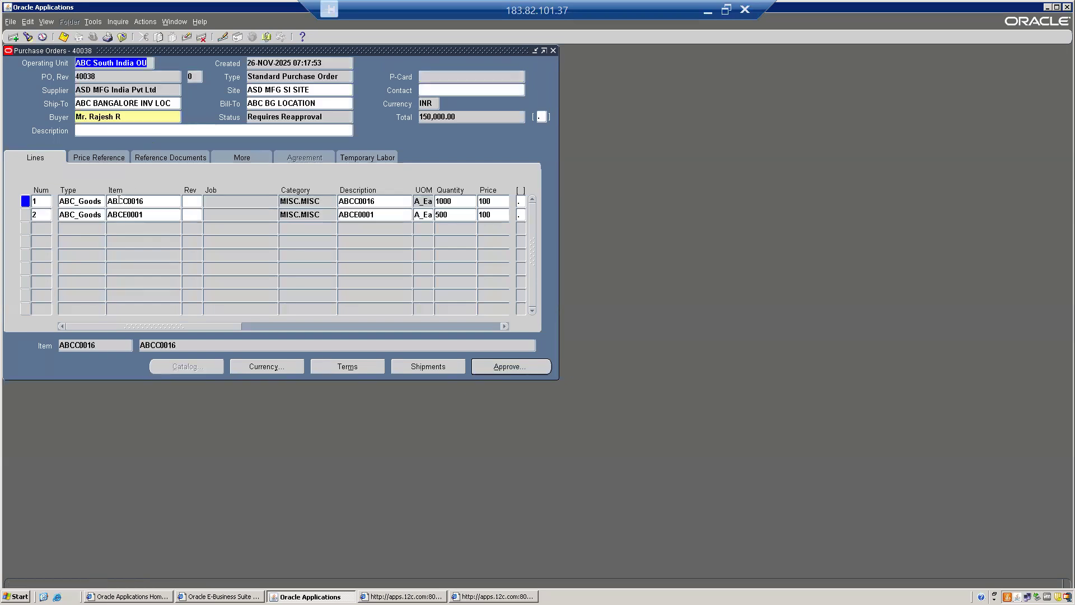
# Step: Check the distribution subinventory of line 2, item ABCE0001, and return to the order lines
pyautogui.click(131, 214)
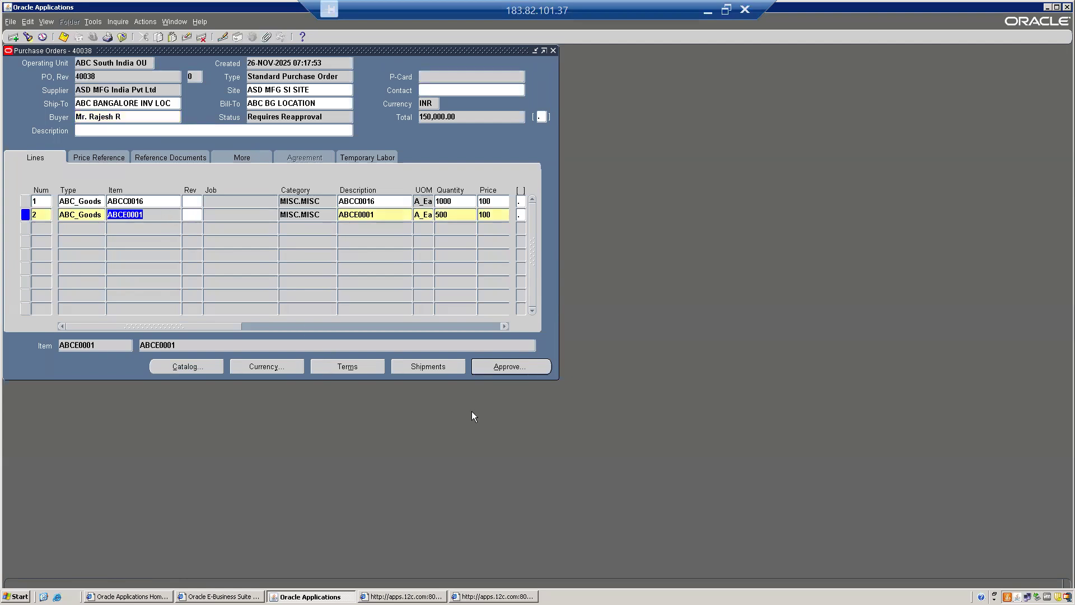
pyautogui.click(424, 366)
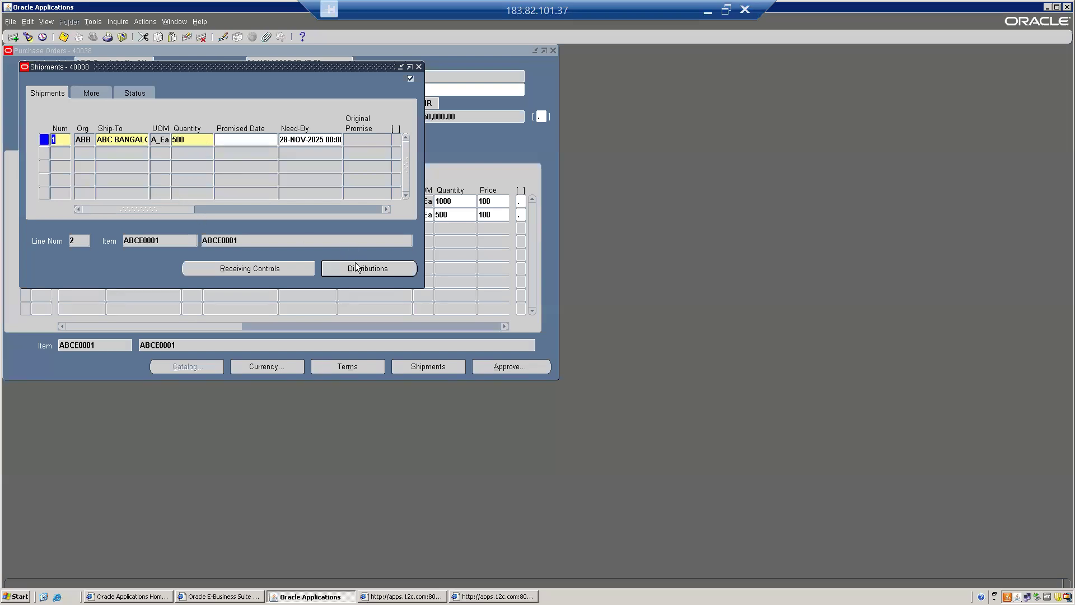
pyautogui.click(338, 265)
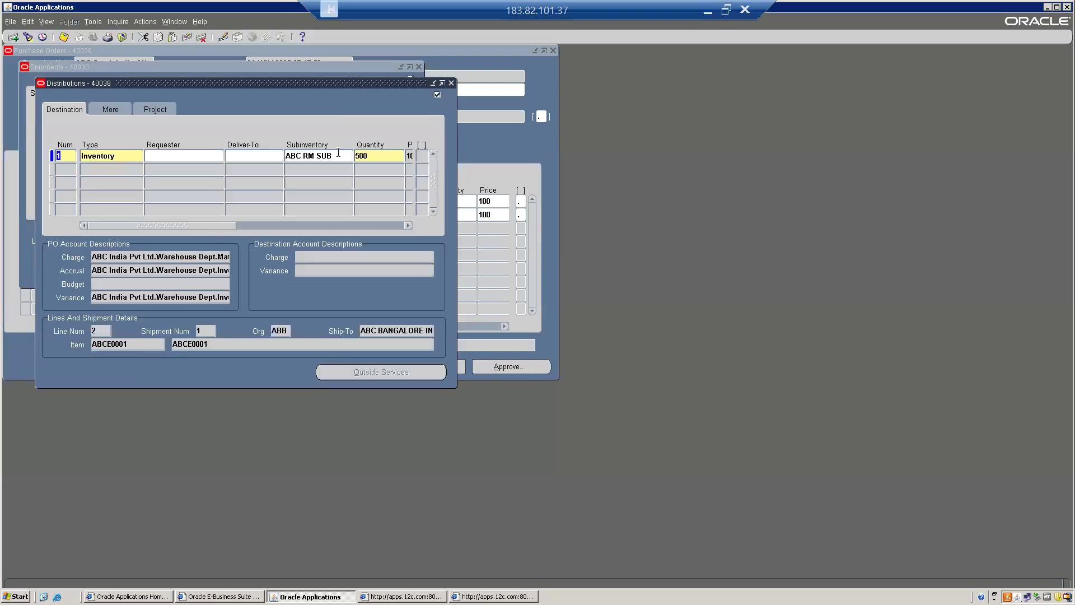
pyautogui.click(338, 155)
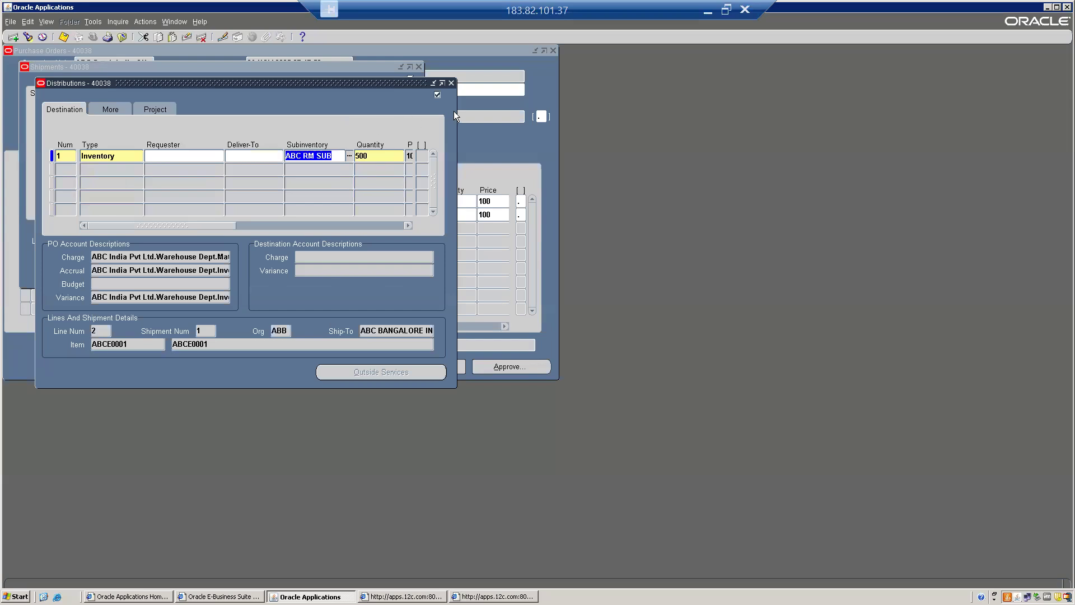
pyautogui.click(452, 83)
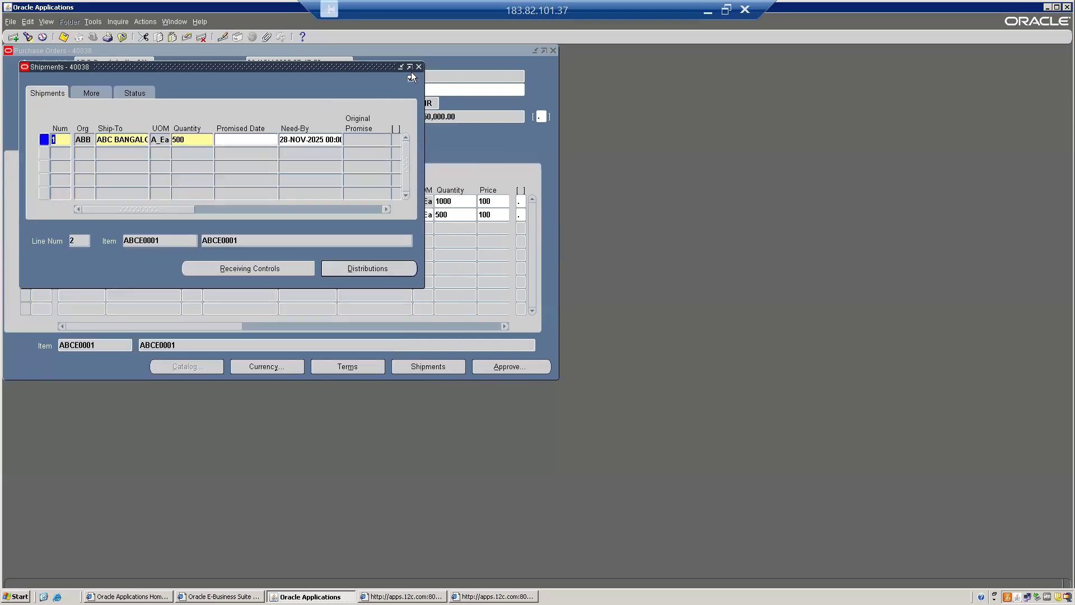
pyautogui.click(419, 66)
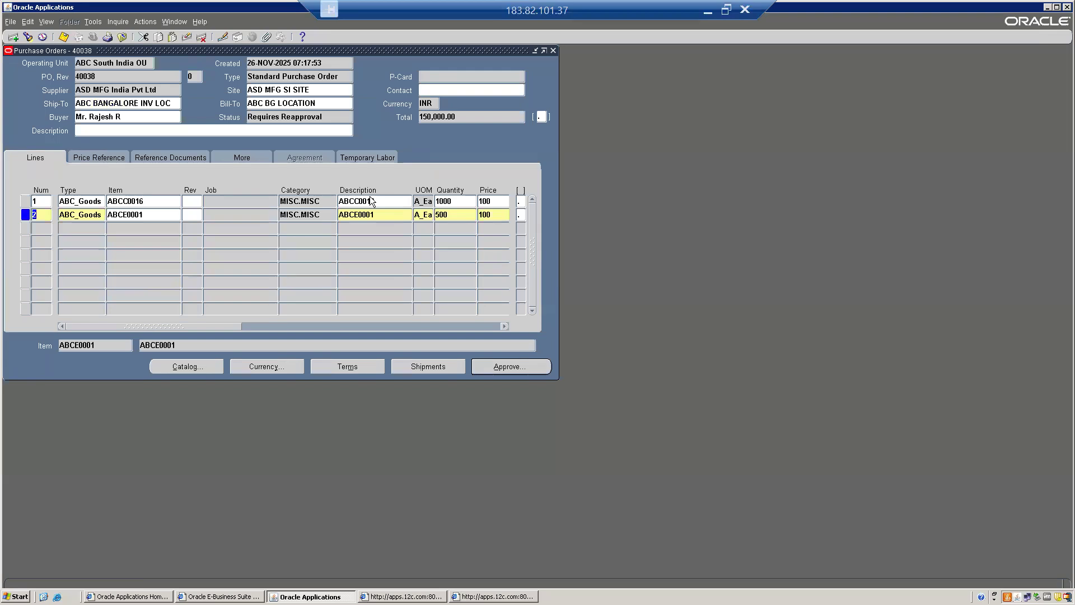
# Step: Check the distribution subinventory of line 1, item ABCC0016, and return to the order lines
pyautogui.press('Up')
pyautogui.click(434, 371)
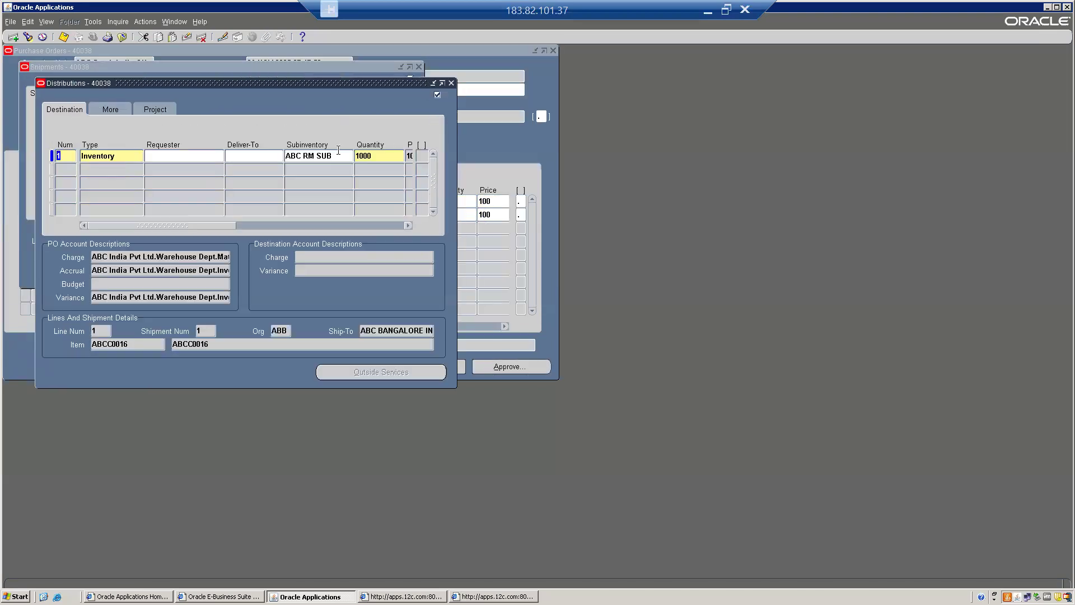
pyautogui.click(339, 159)
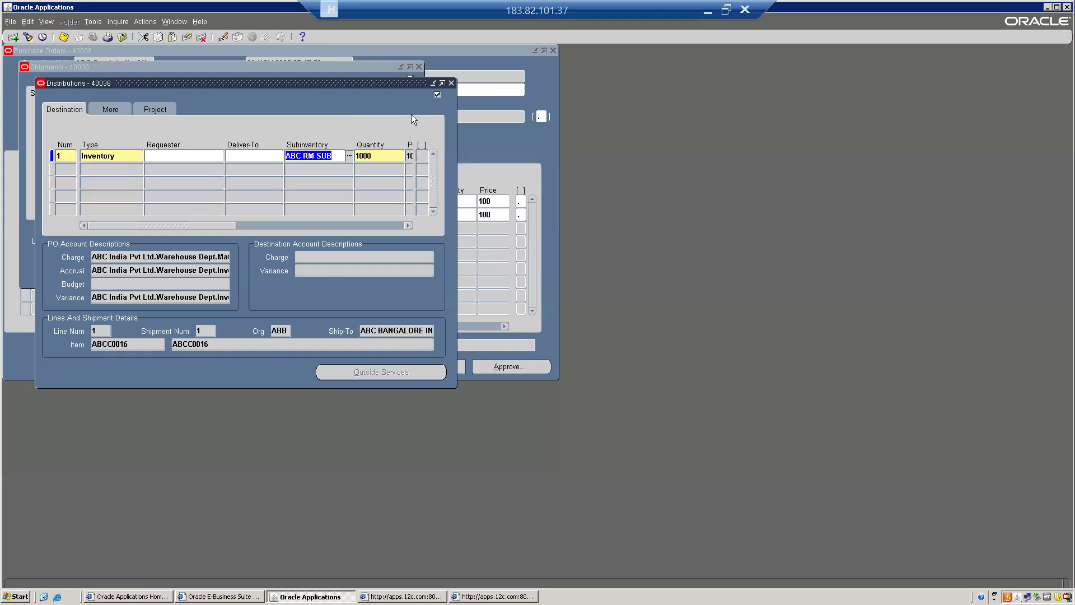
pyautogui.click(451, 83)
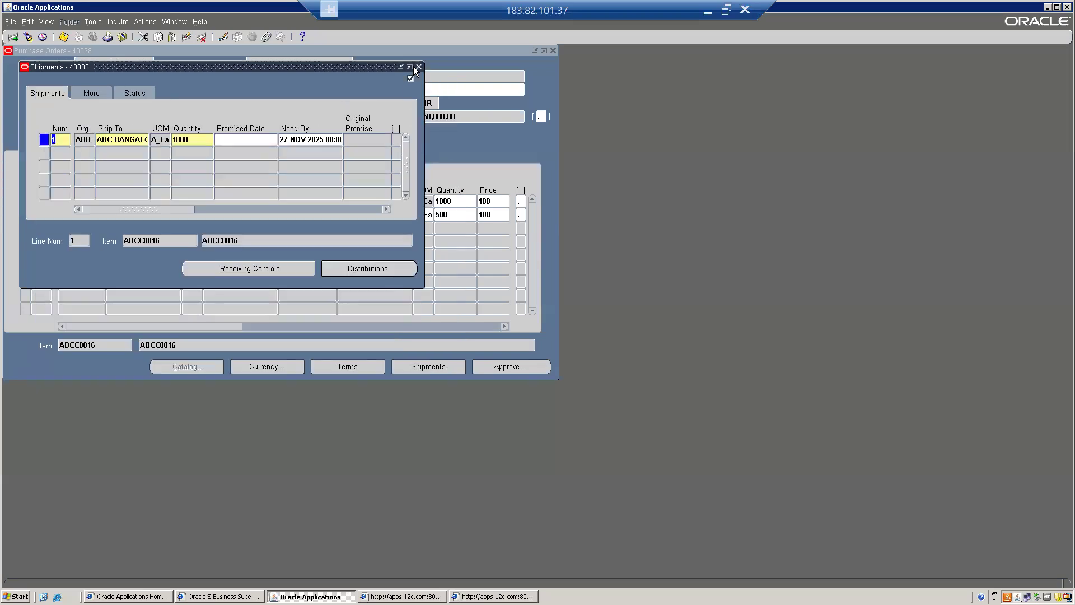
pyautogui.click(419, 68)
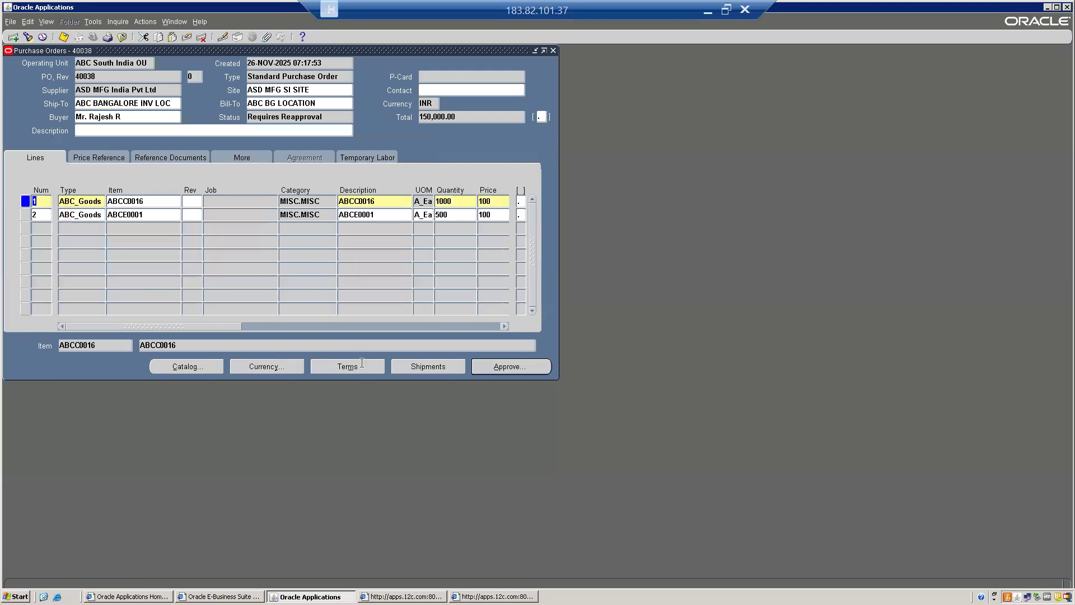
# Step: Set the receipt date action in the receiving controls of line 2's shipment to None and save it
pyautogui.click(73, 214)
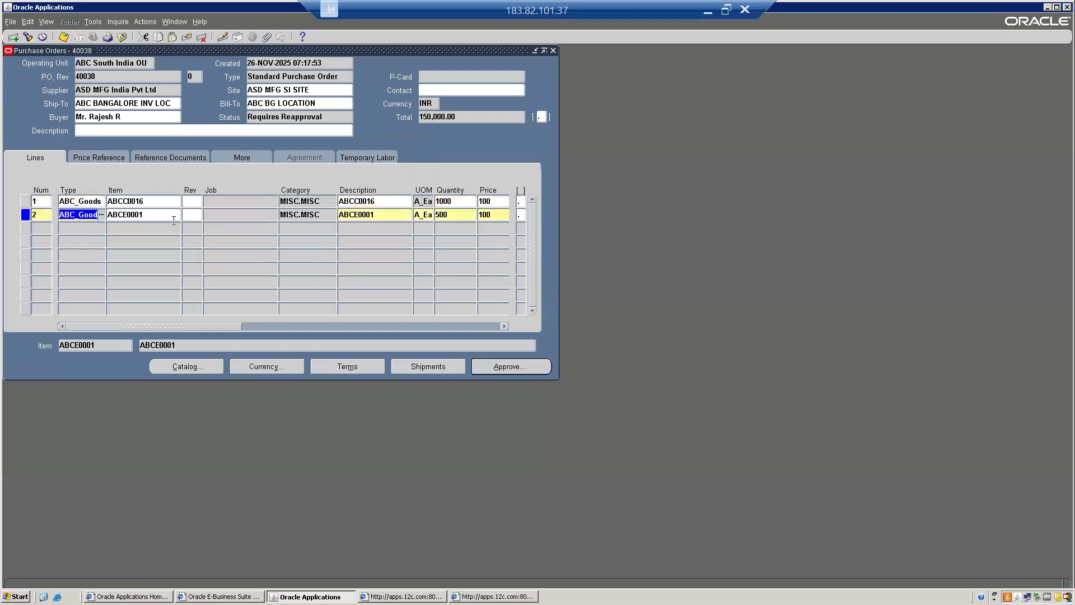
pyautogui.click(424, 367)
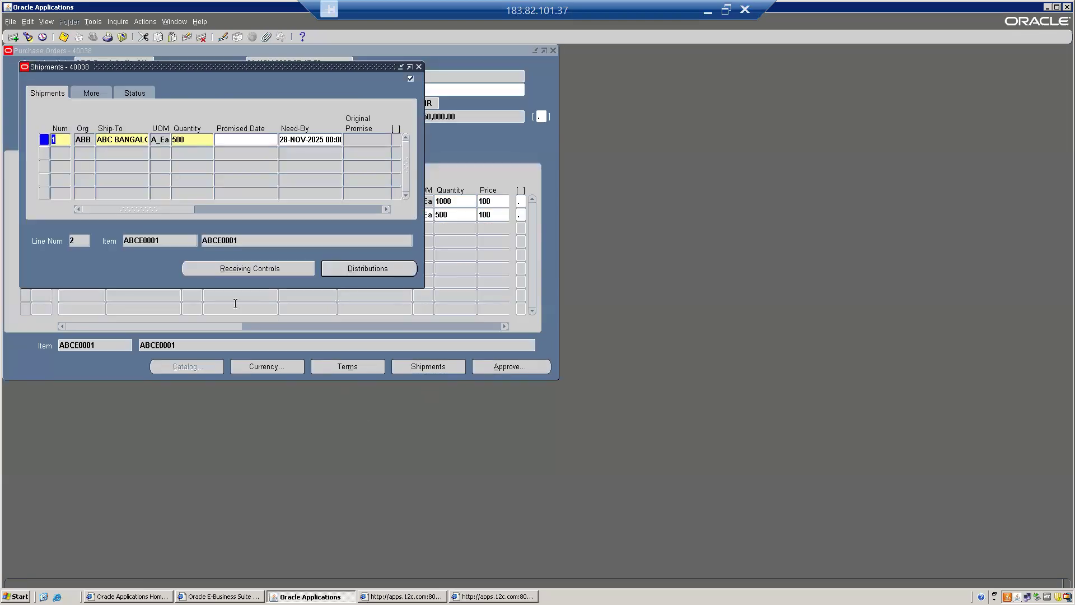
pyautogui.click(244, 269)
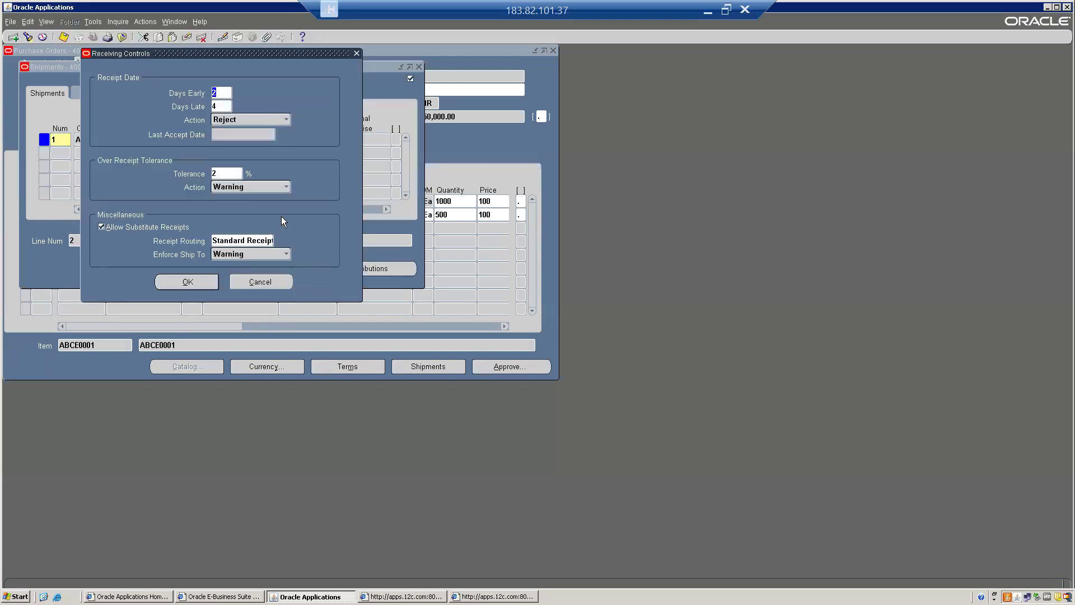
pyautogui.click(234, 120)
pyautogui.click(220, 110)
pyautogui.click(64, 37)
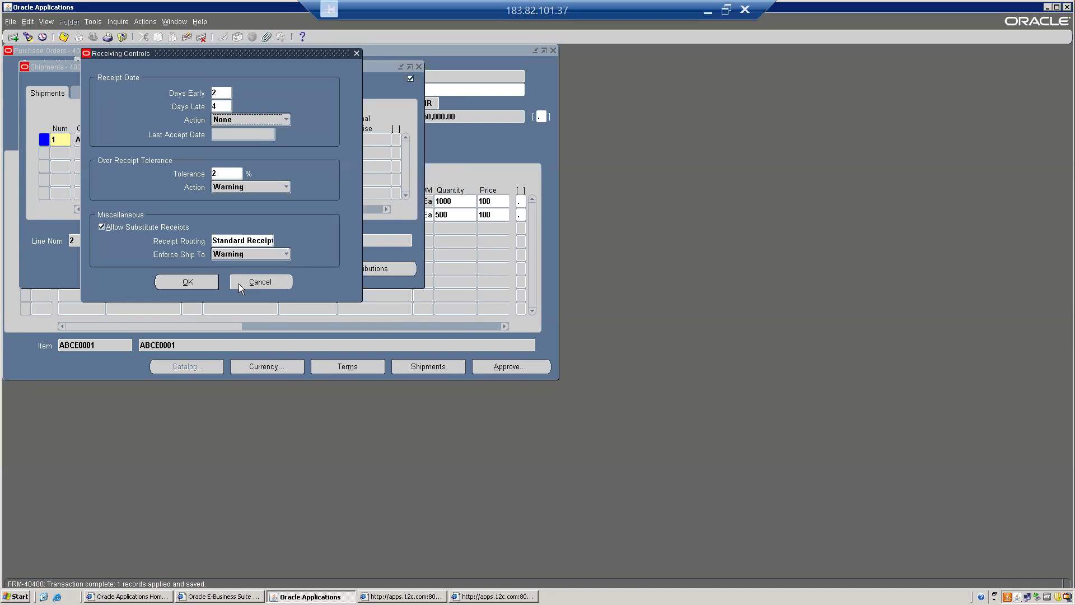
pyautogui.click(239, 283)
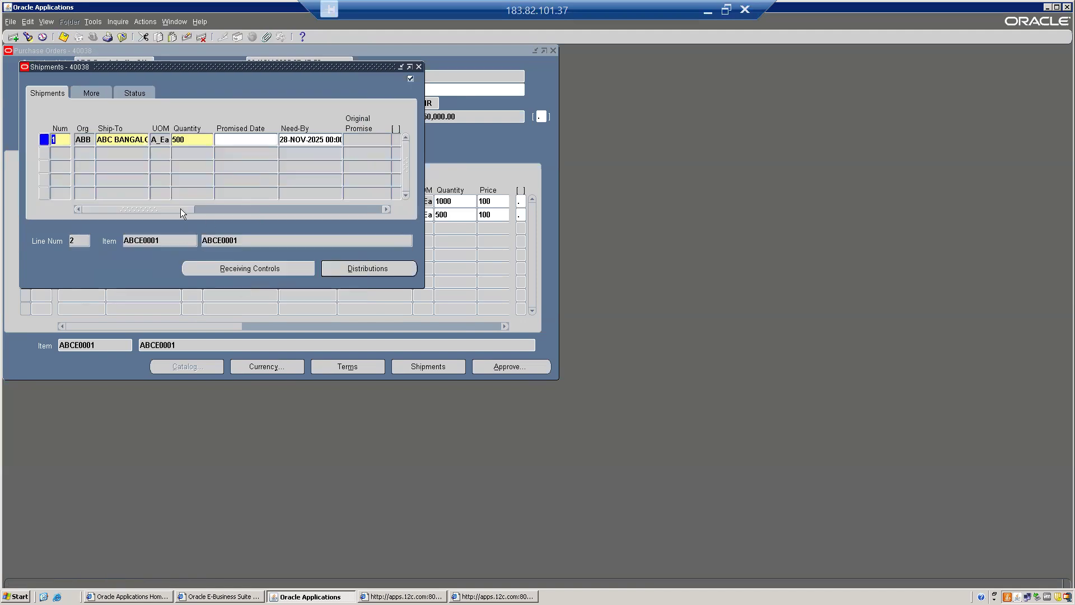
# Step: Review the ordered and received quantities in the status of line 2's shipment, and close the shipments
pyautogui.moveTo(171, 207); pyautogui.dragTo(106, 195)
pyautogui.click(139, 92)
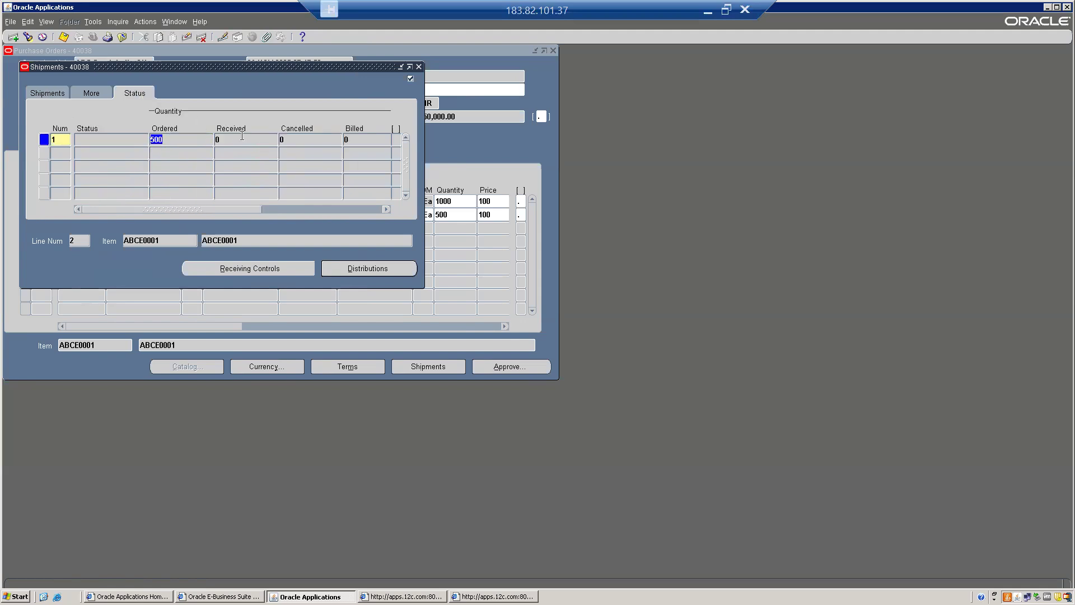
pyautogui.click(418, 67)
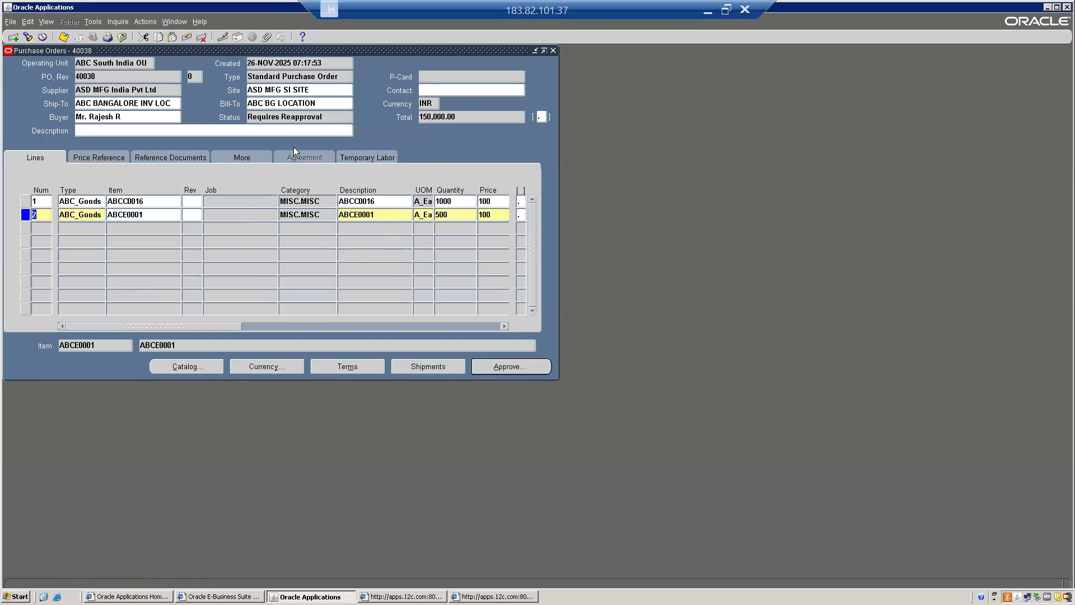
# Step: Check the purchase order's status and submit the order for approval
pyautogui.click(264, 117)
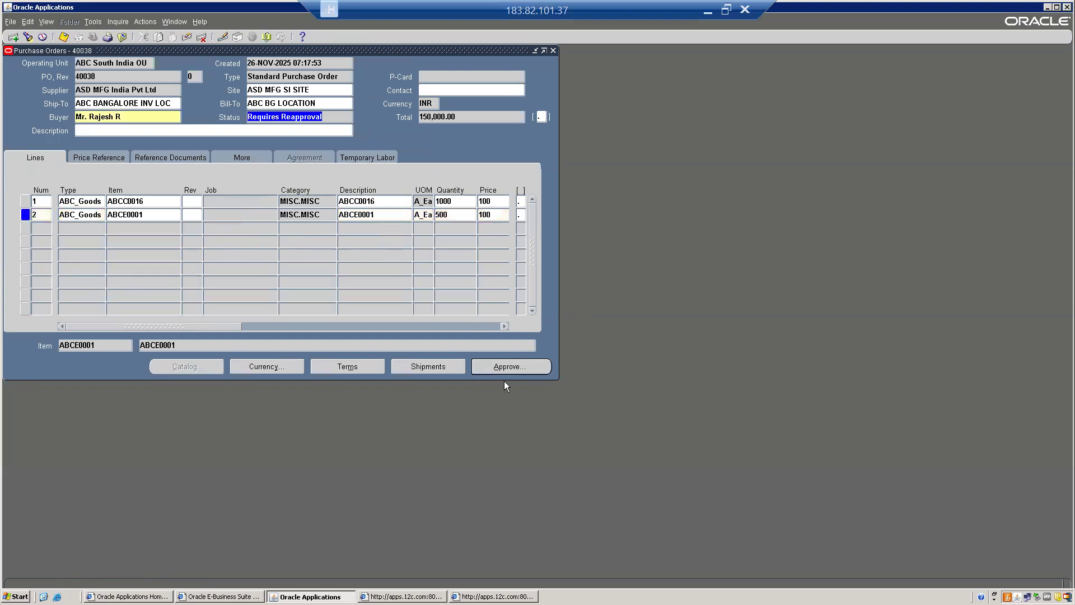
pyautogui.click(497, 368)
pyautogui.click(289, 337)
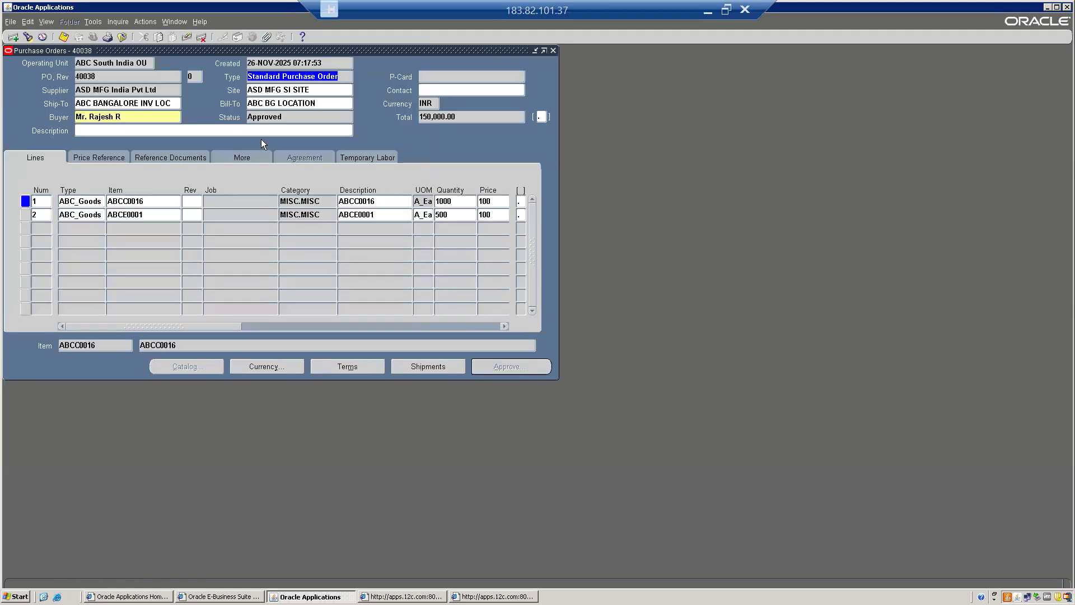
# Step: Close the purchase order, open Receiving's Receipts and find the expected receipts for that purchase order number
pyautogui.click(93, 77)
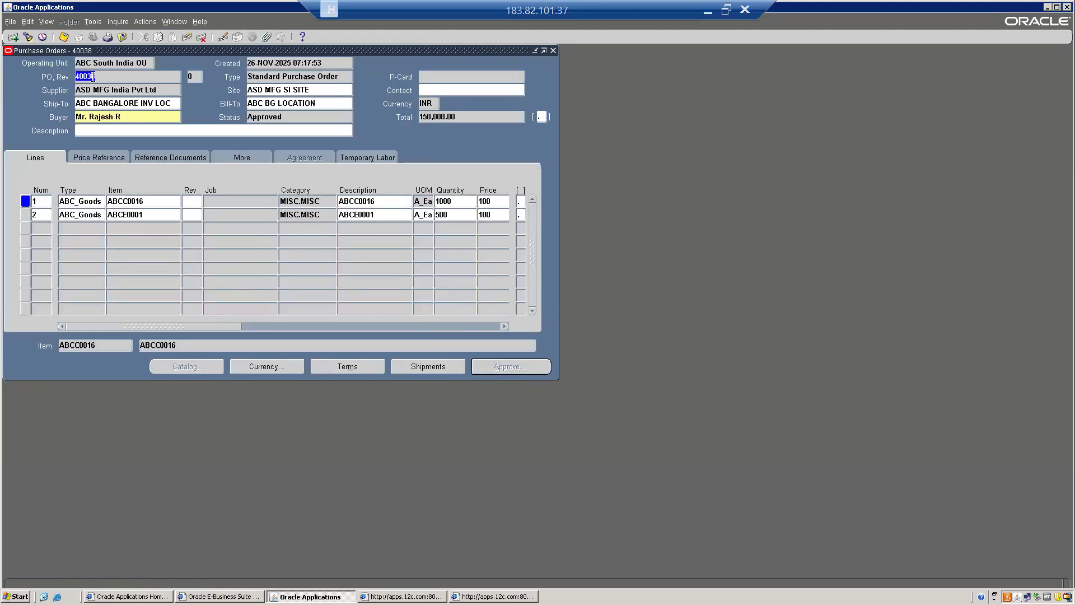
pyautogui.press('F4')
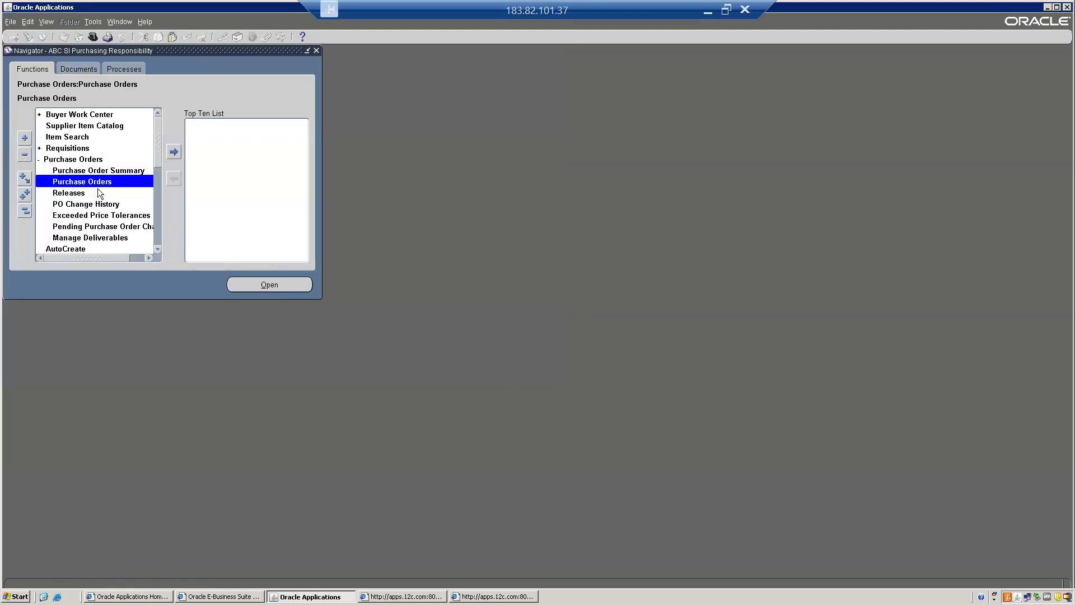
pyautogui.click(24, 211)
pyautogui.write('rec')
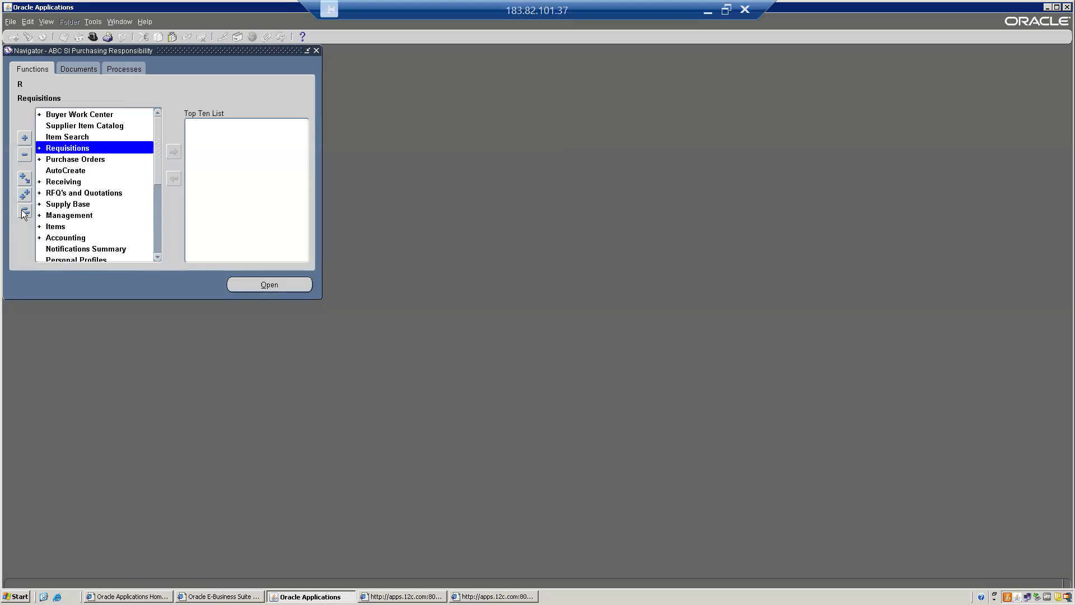
pyautogui.press('Return')
pyautogui.press('Return')
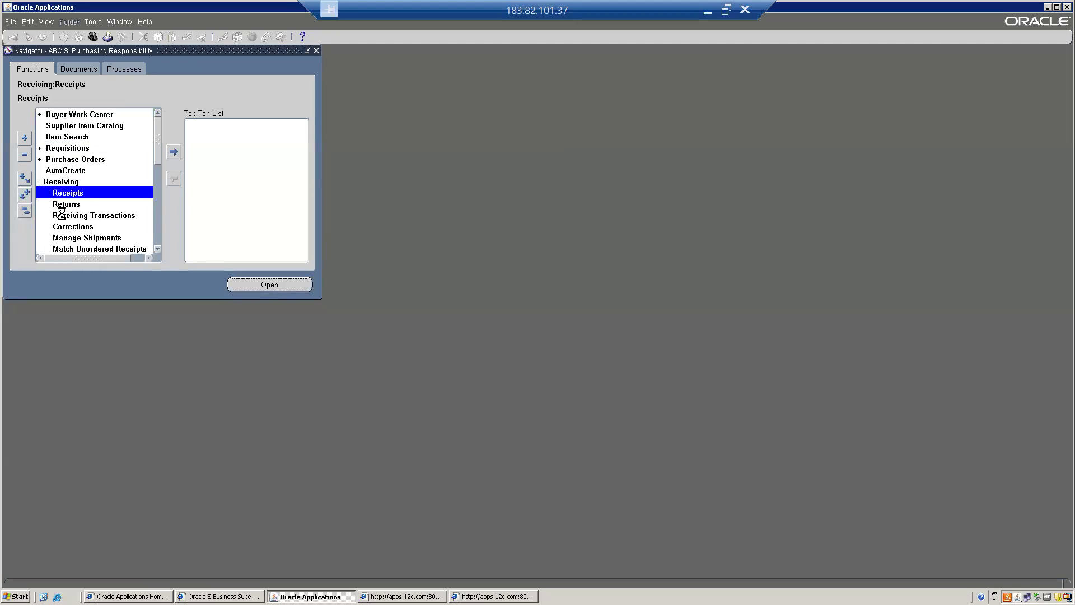
pyautogui.click(128, 146)
pyautogui.write('40038')
pyautogui.press('Tab')
pyautogui.press('Return')
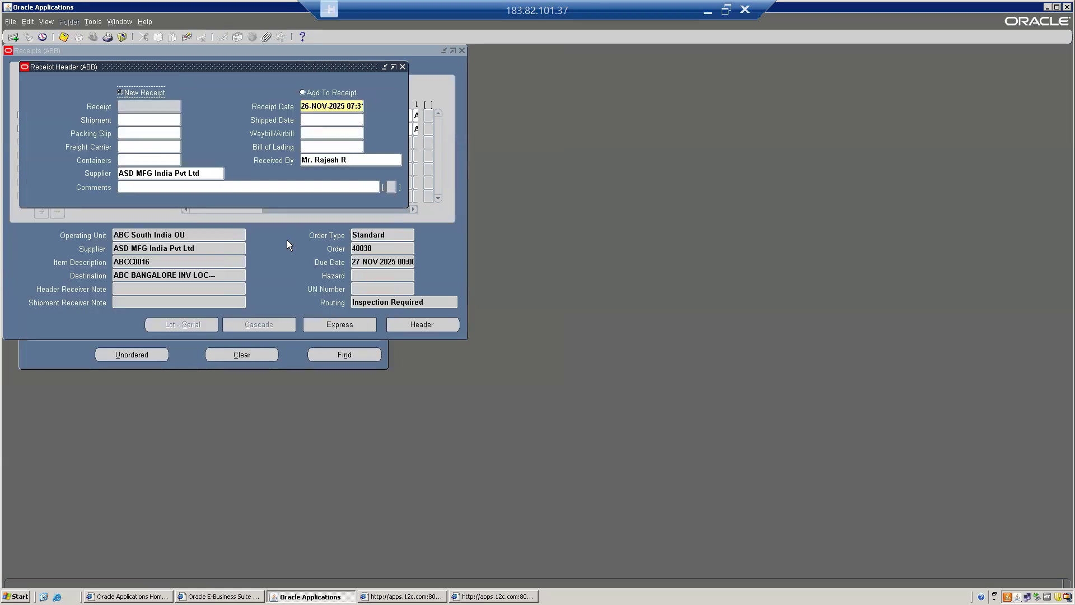
# Step: Express-receive the order's lines with the destination type Final Destination and save the receipt
pyautogui.click(282, 261)
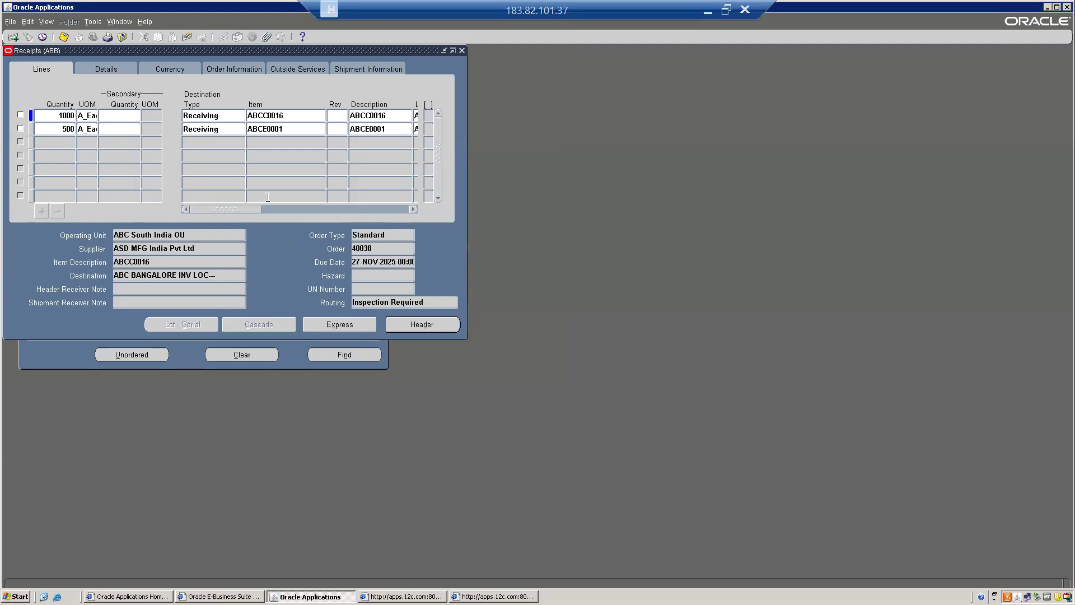
pyautogui.moveTo(243, 210); pyautogui.dragTo(158, 200)
pyautogui.click(333, 324)
pyautogui.click(205, 245)
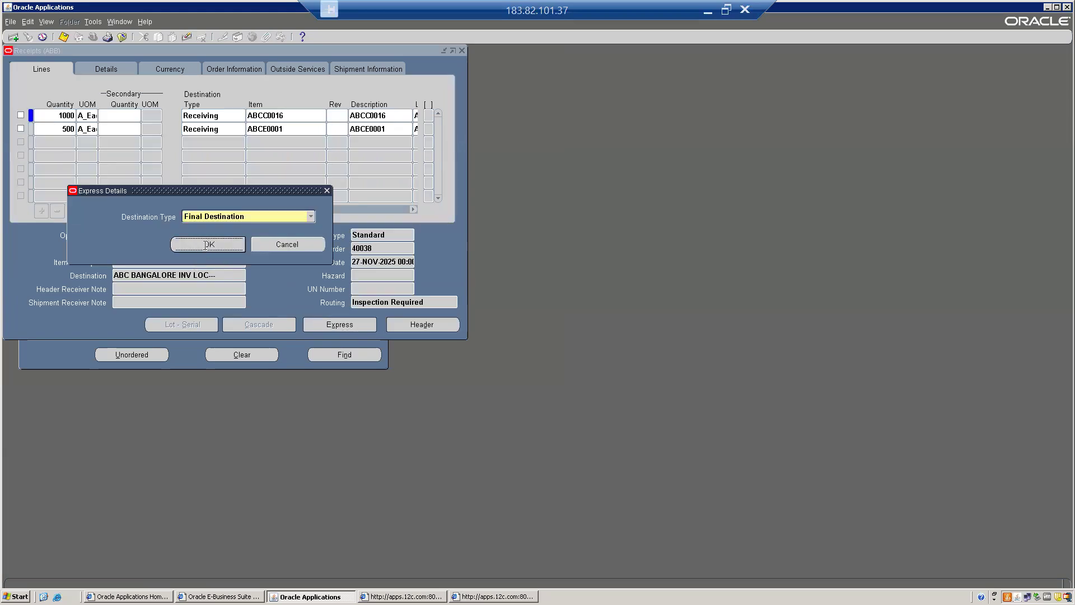
pyautogui.click(64, 37)
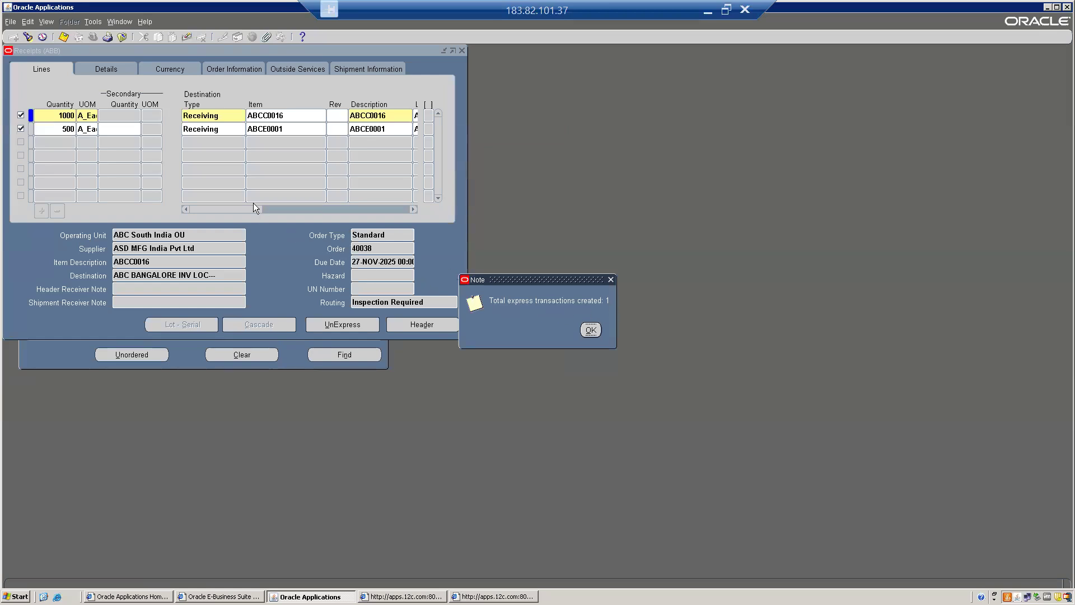
pyautogui.click(591, 330)
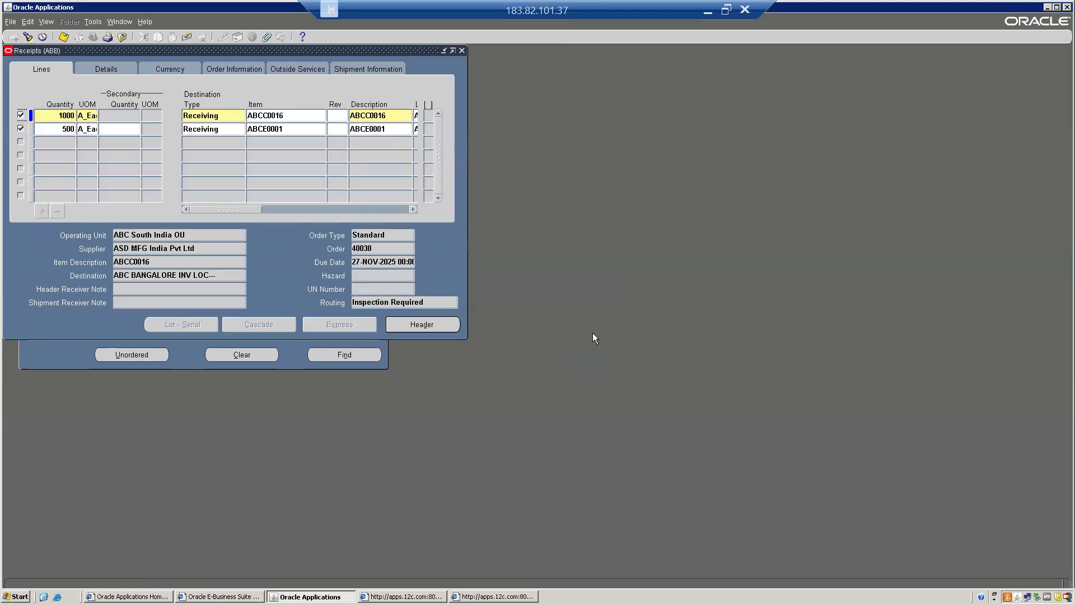
# Step: Find all own concurrent requests, check the phase and status of the latest receiving transaction processor request, and close the list
pyautogui.click(46, 22)
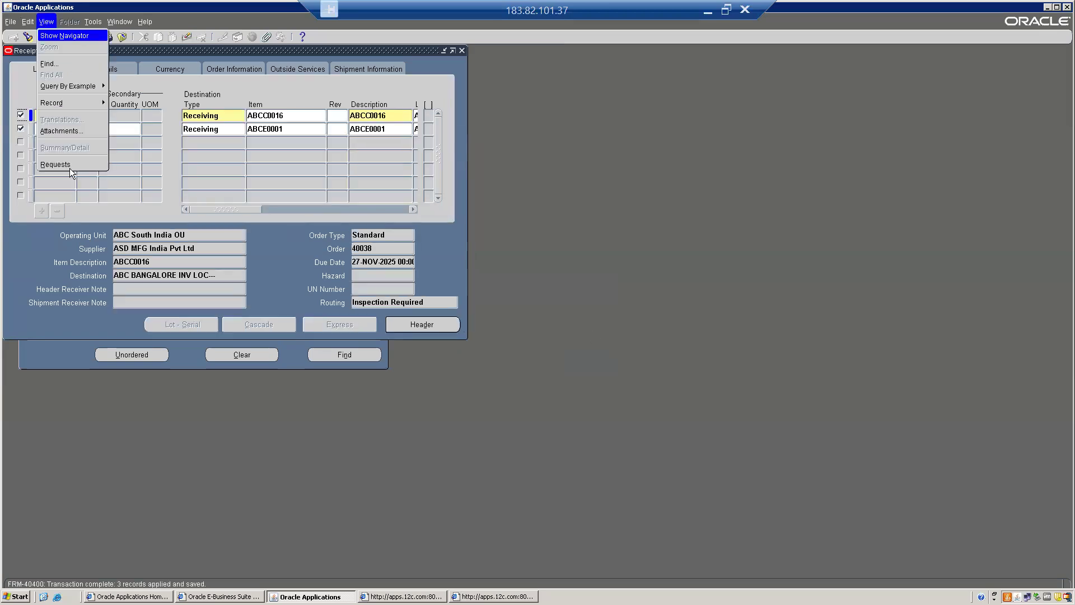
pyautogui.click(51, 167)
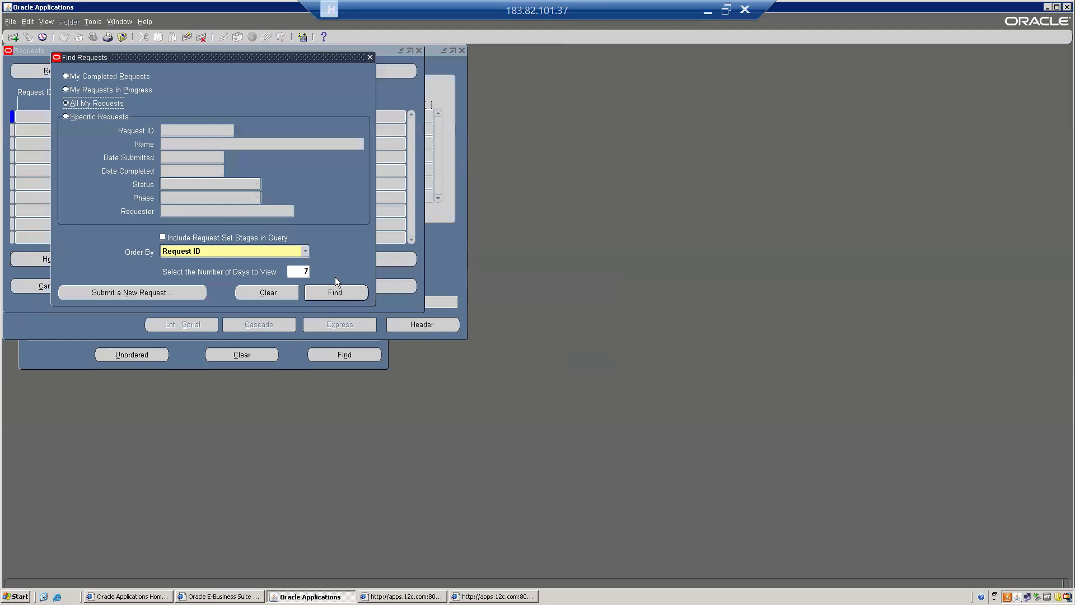
pyautogui.click(353, 291)
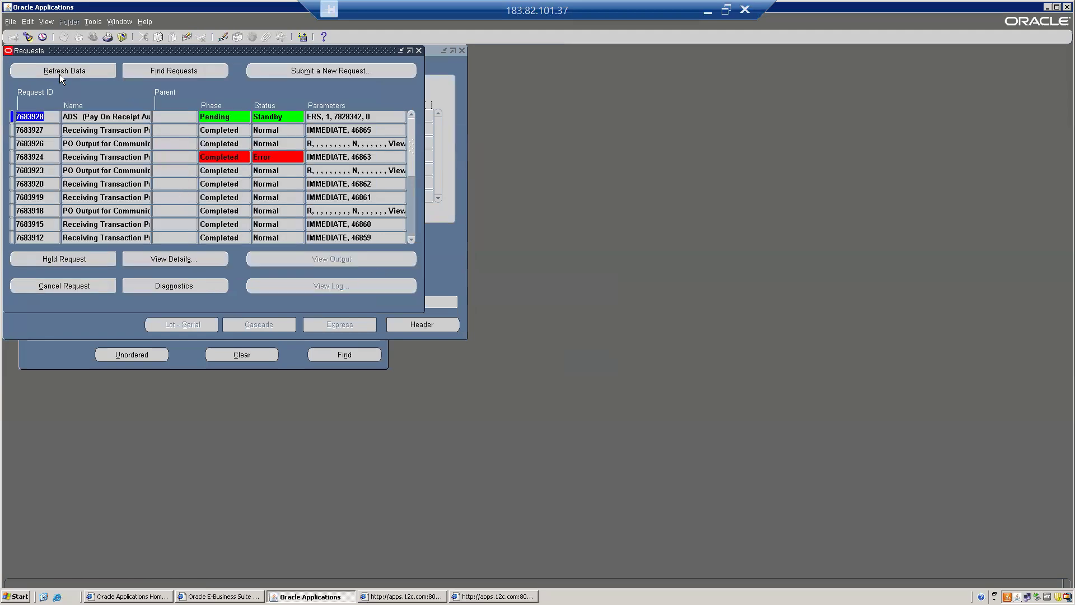
pyautogui.click(100, 130)
pyautogui.click(220, 130)
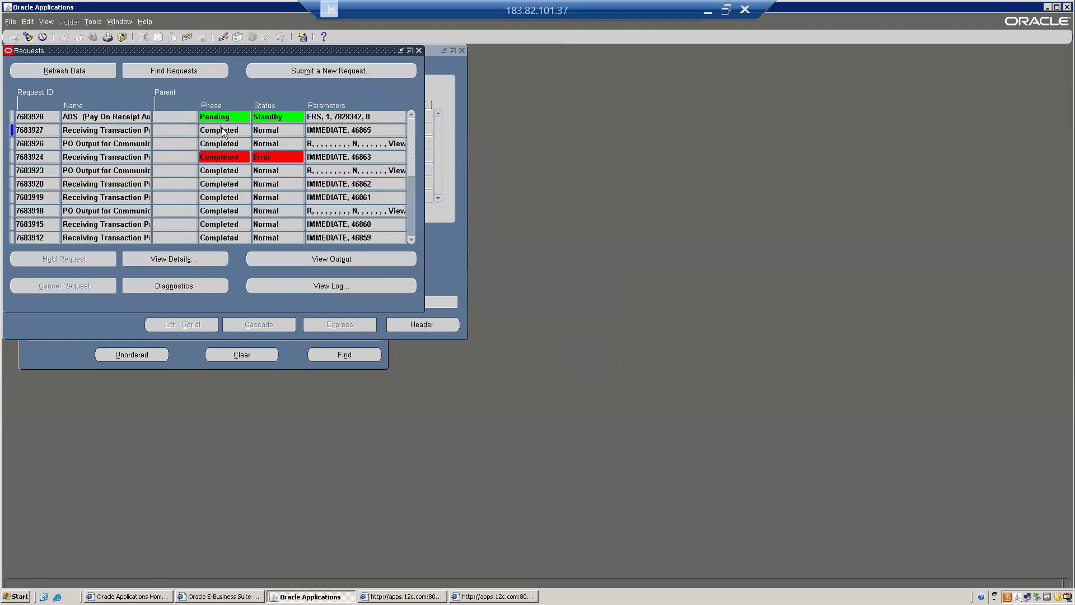
pyautogui.click(74, 69)
pyautogui.click(72, 73)
pyautogui.hotkey('alt', 'f')
pyautogui.press('c')
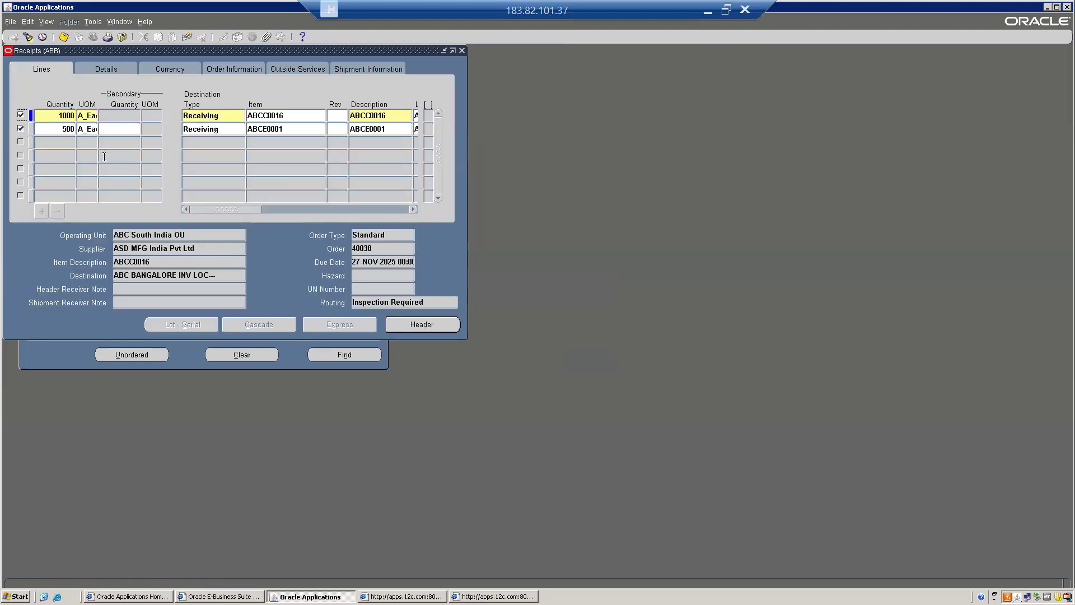
# Step: Query the purchase order's expected receipts again, check which lines remain to receive, and close the receipt windows without committing
pyautogui.click(28, 36)
pyautogui.click(338, 353)
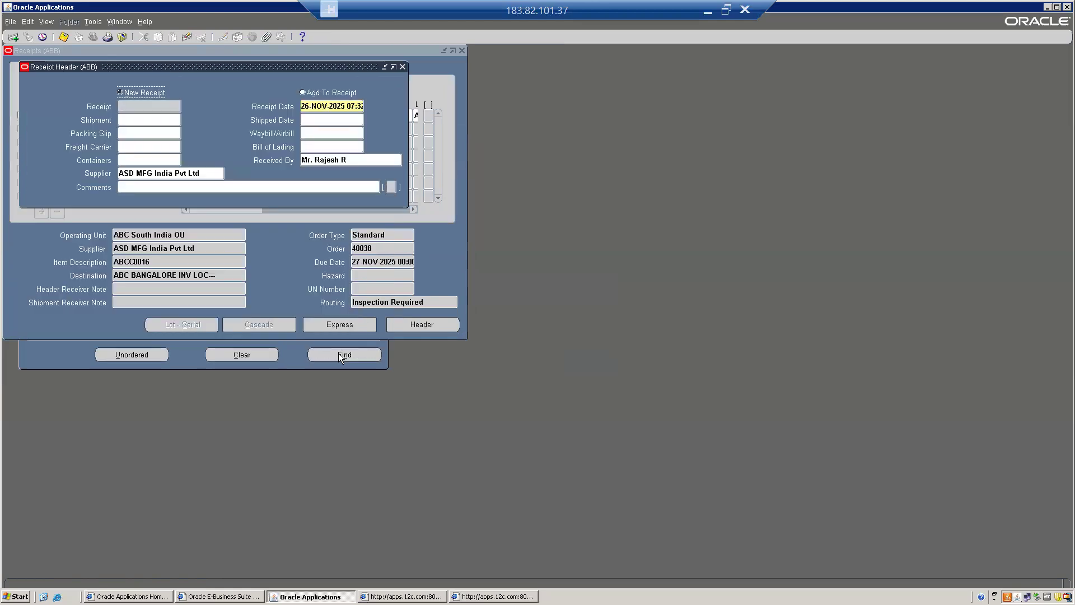
pyautogui.click(290, 262)
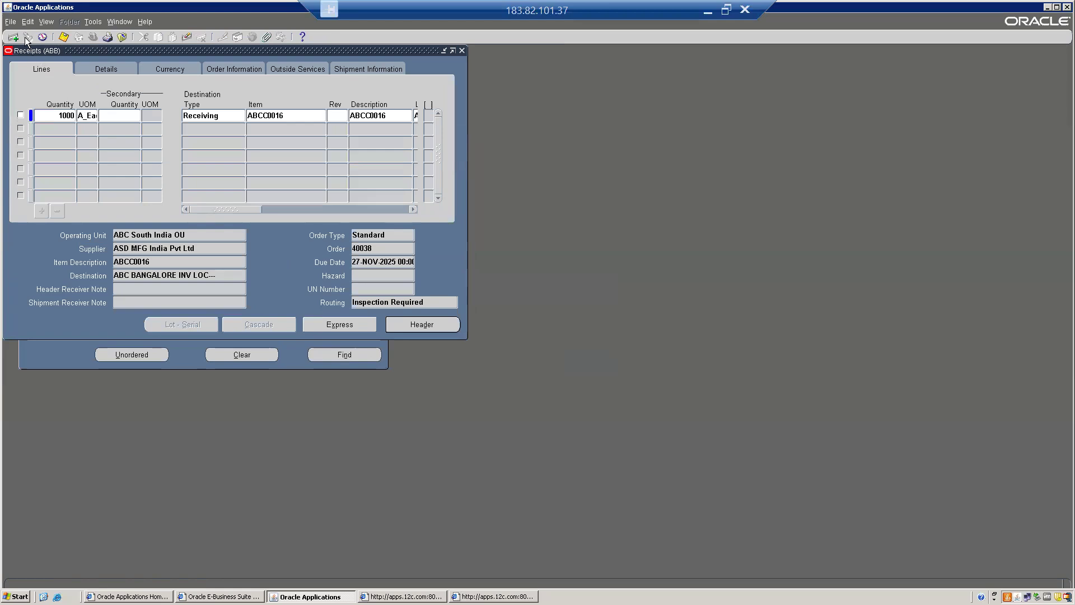
pyautogui.moveTo(236, 49); pyautogui.dragTo(311, 85)
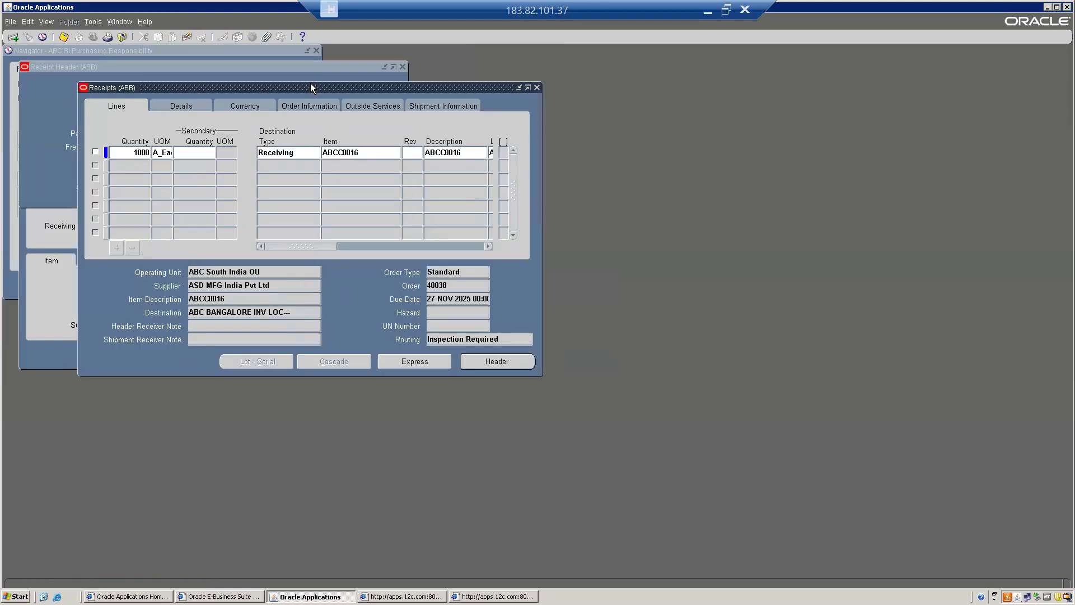
pyautogui.click(40, 123)
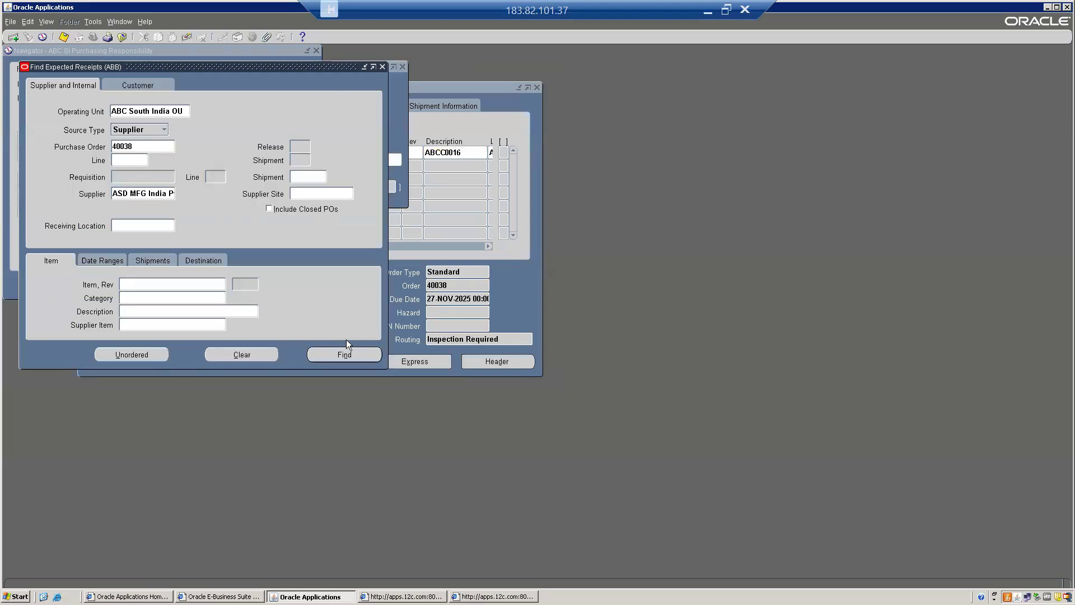
pyautogui.click(359, 352)
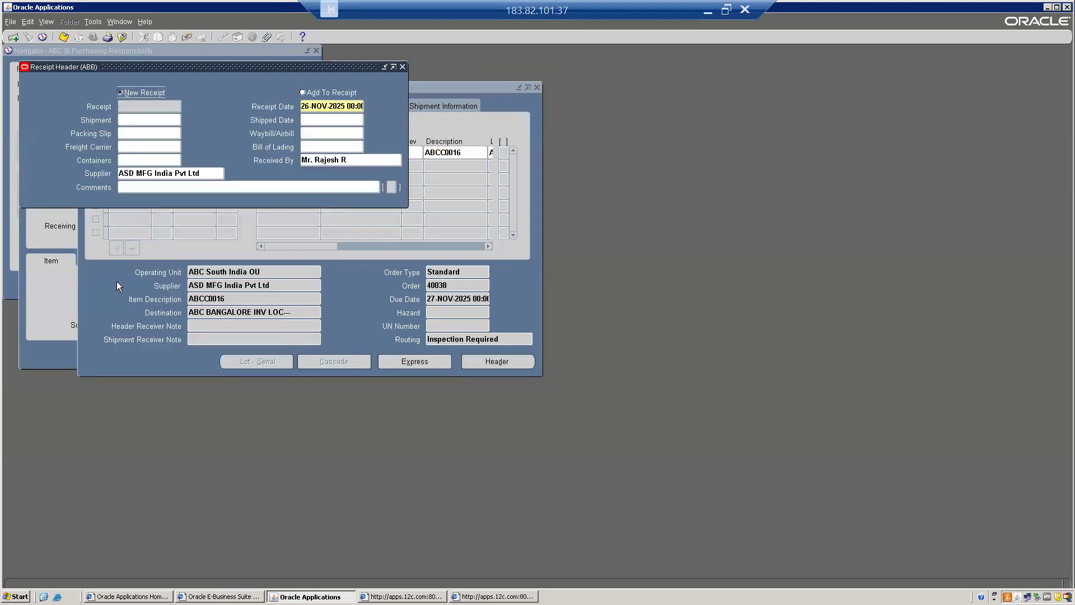
pyautogui.click(46, 292)
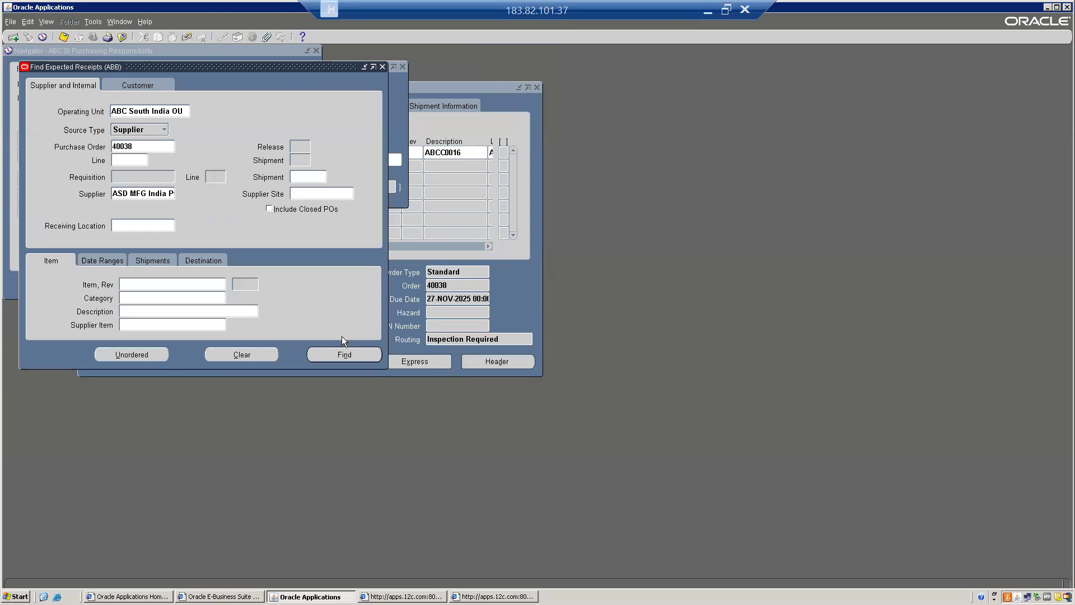
pyautogui.click(362, 359)
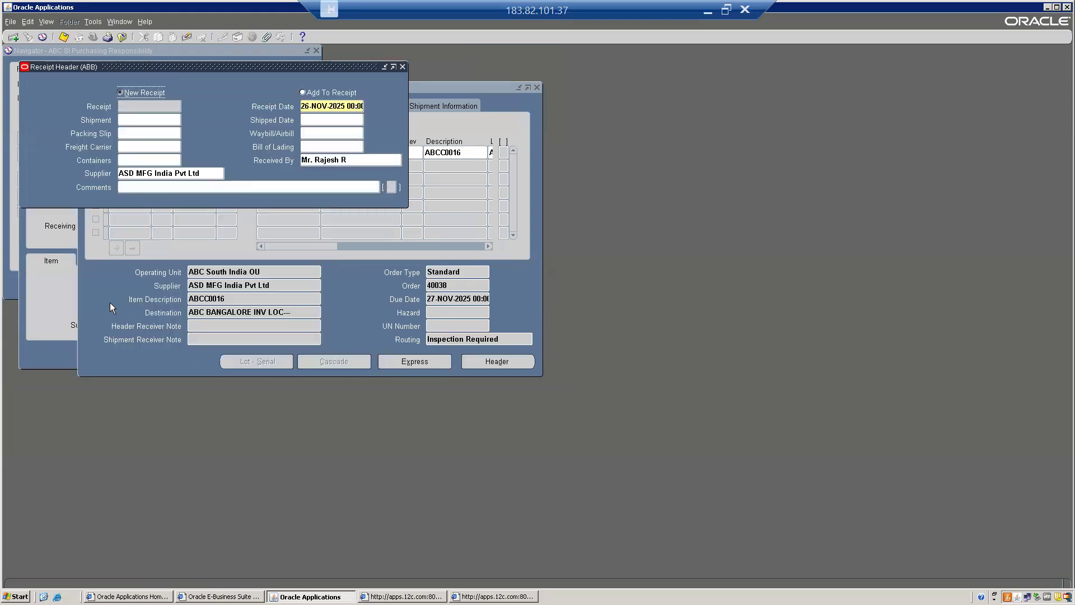
pyautogui.hotkey('alt', 'f')
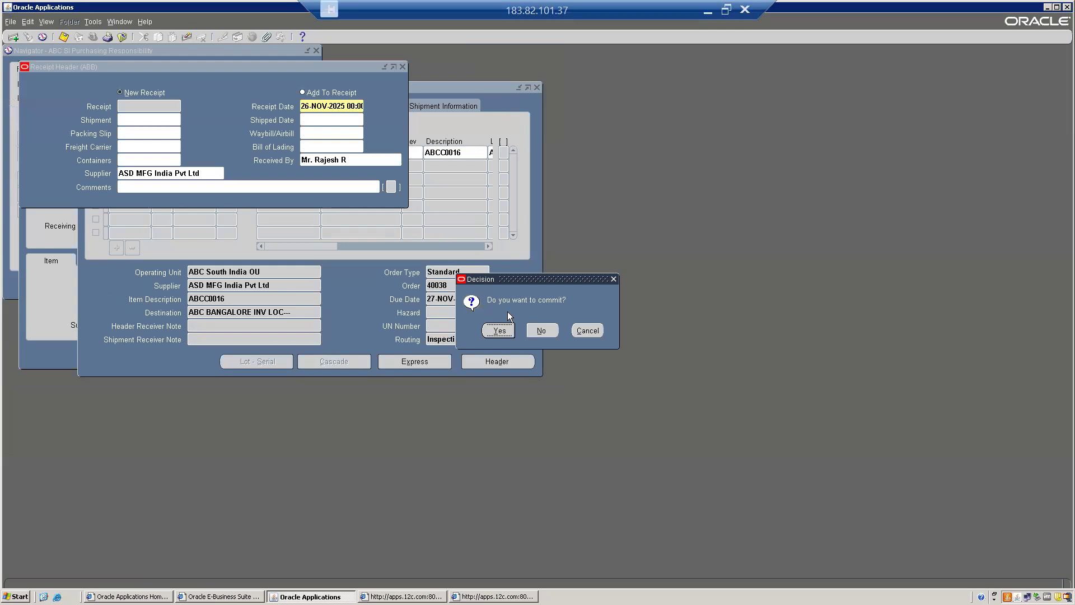
pyautogui.click(542, 331)
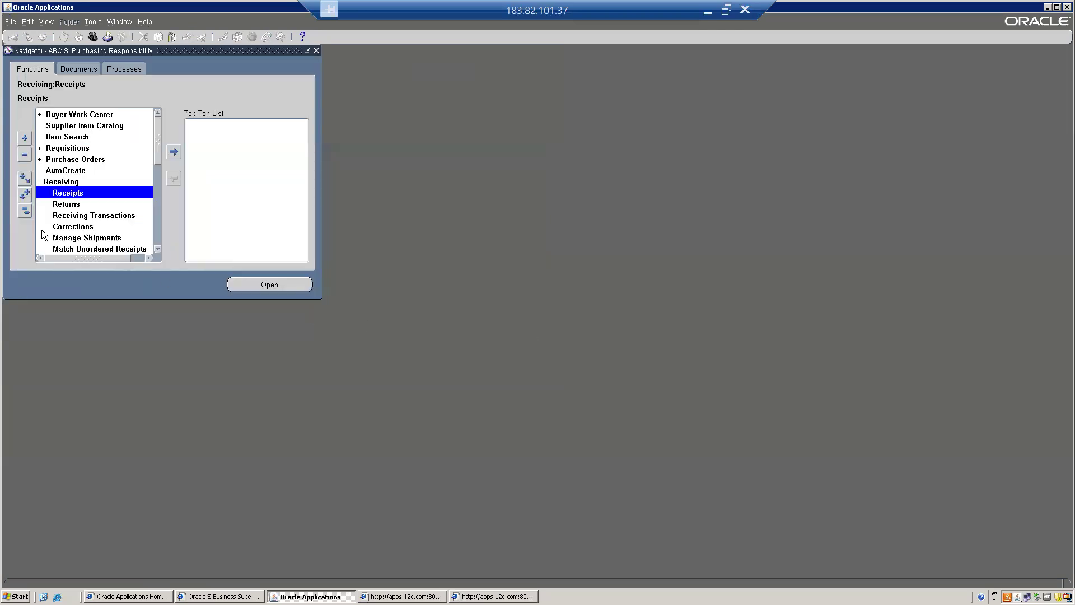
# Step: Open the Receiving Transactions Summary and find the receipt headers for the purchase order
pyautogui.press('Down')
pyautogui.press('Down')
pyautogui.press('Down')
pyautogui.press('Down')
pyautogui.press('Down')
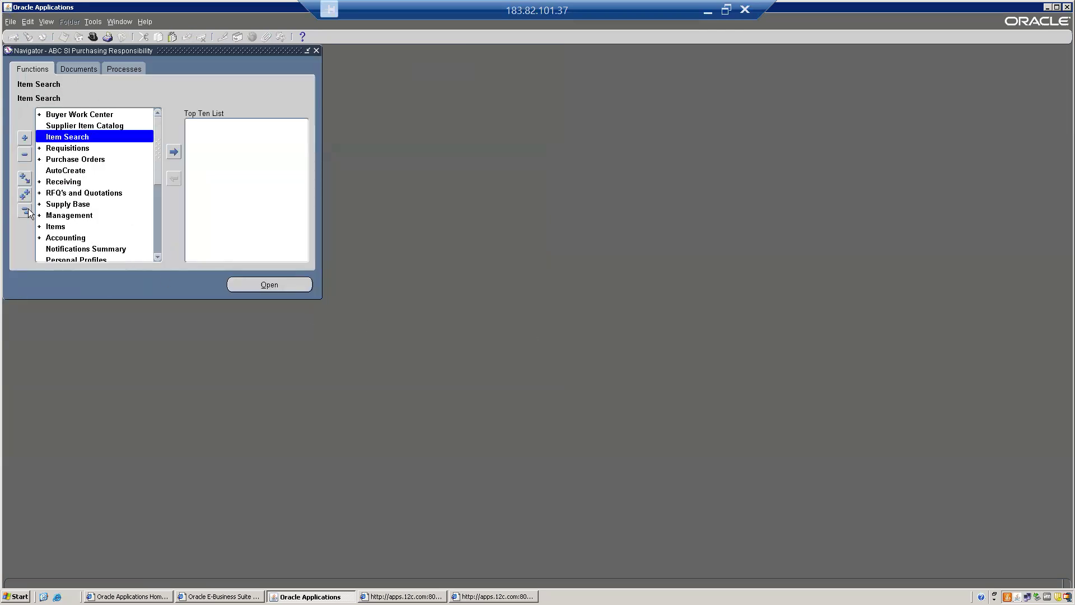
pyautogui.press('Down')
pyautogui.press('Right')
pyautogui.press('Down')
pyautogui.press('Down')
pyautogui.press('Down')
pyautogui.press('Down')
pyautogui.press('Down')
pyautogui.press('Down')
pyautogui.press('Down')
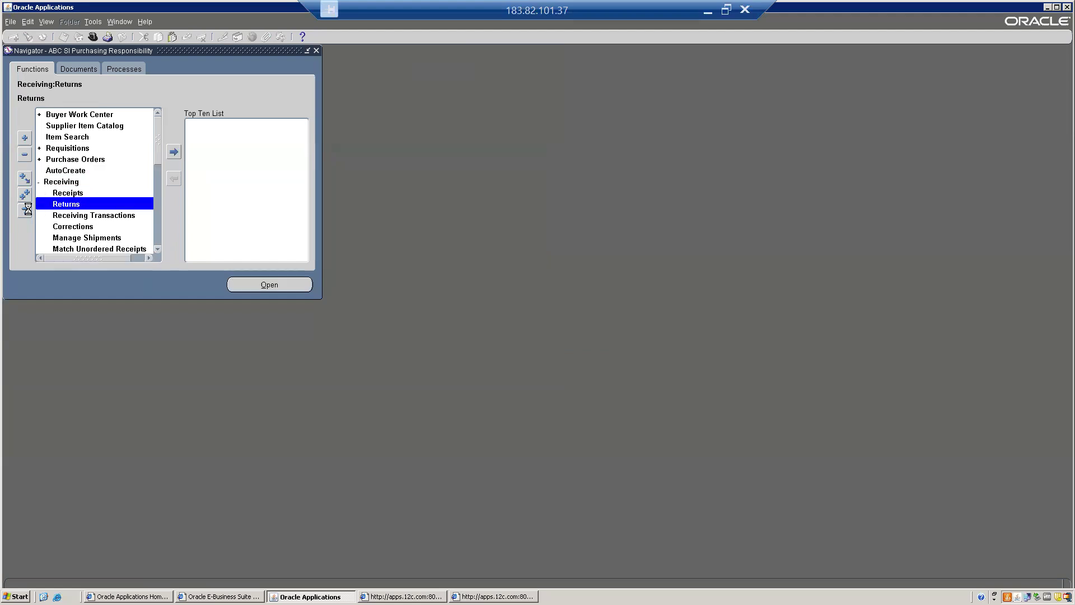
pyautogui.press('Down')
pyautogui.press('Down')
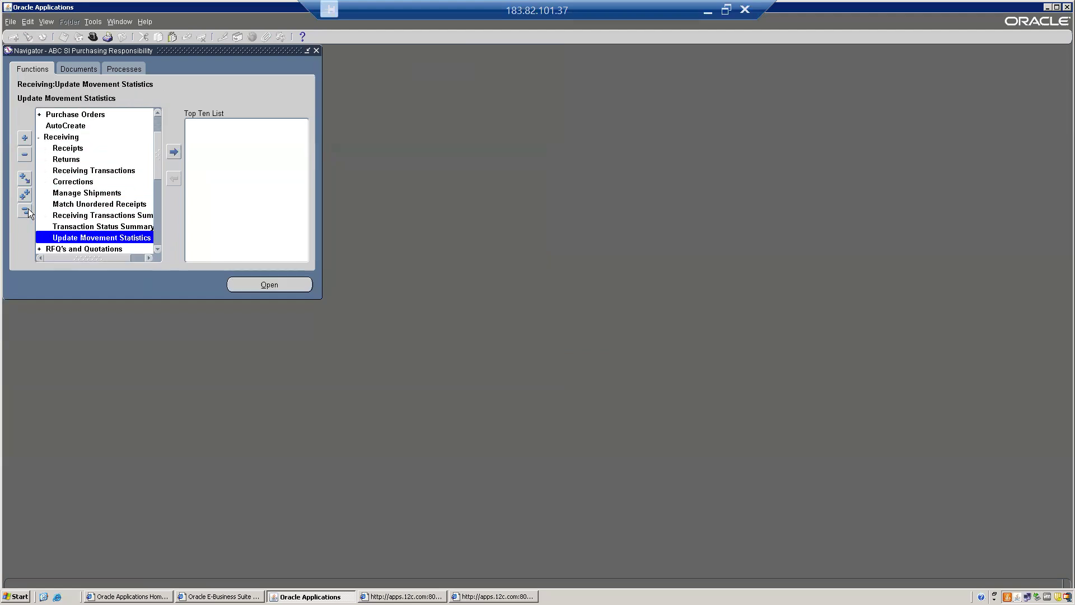
pyautogui.press('Up')
pyautogui.press('Up')
pyautogui.press('Down')
pyautogui.press('Up')
pyautogui.press('Return')
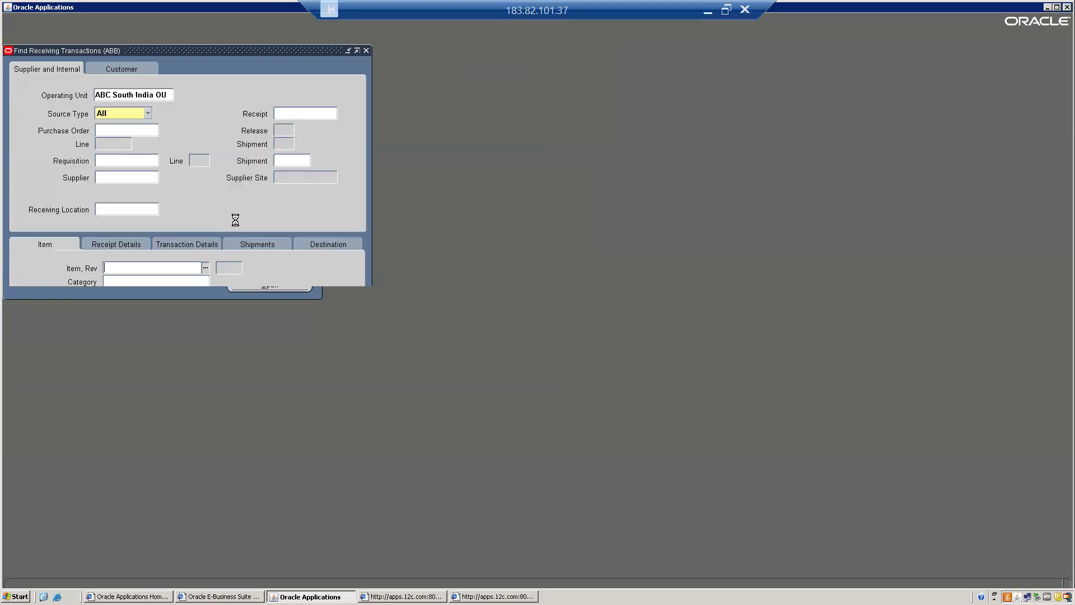
pyautogui.click(120, 128)
pyautogui.write('4003')
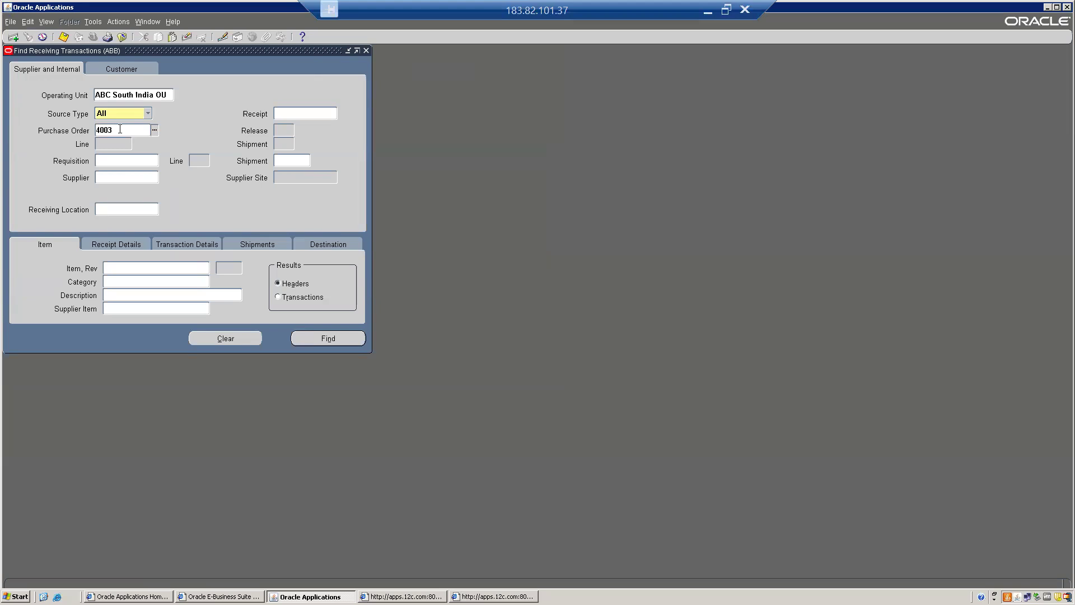
pyautogui.press('Return')
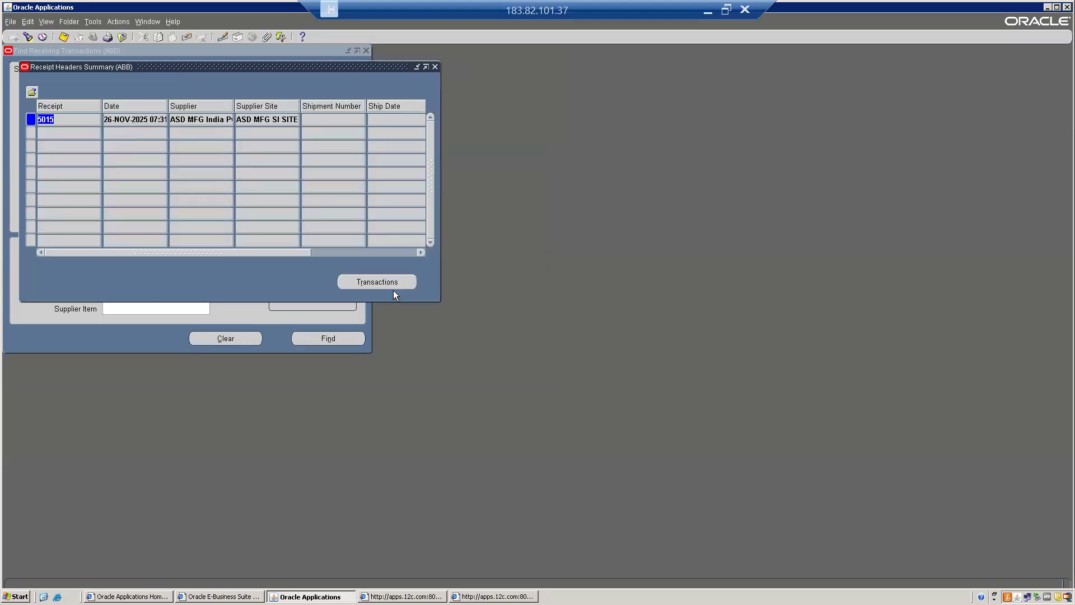
# Step: Review the amounts and destinations of the receipt's receive and deliver transactions, and close the summary
pyautogui.click(391, 284)
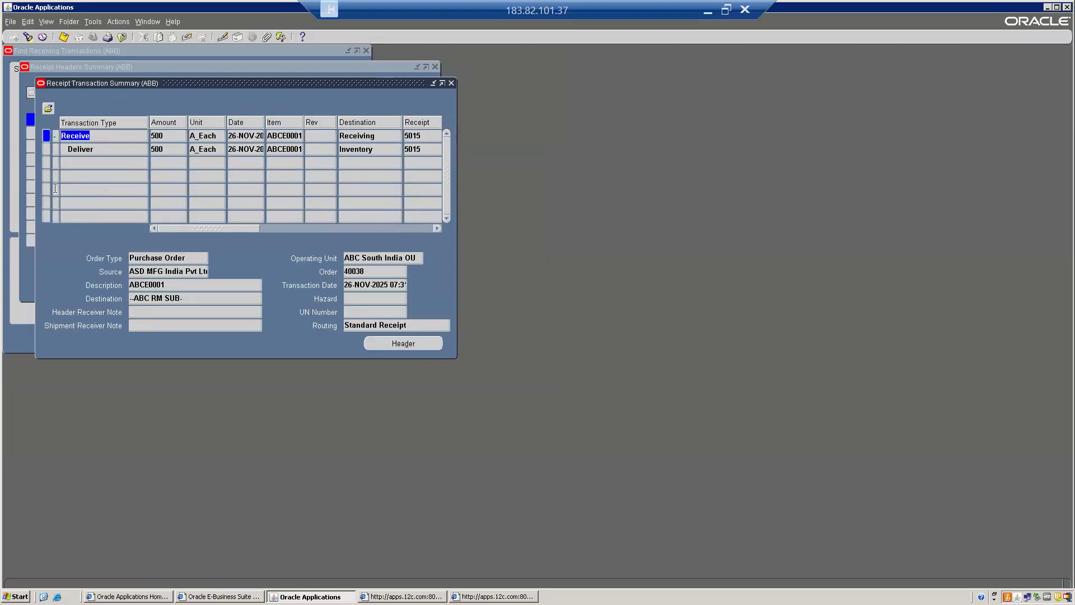
pyautogui.click(171, 148)
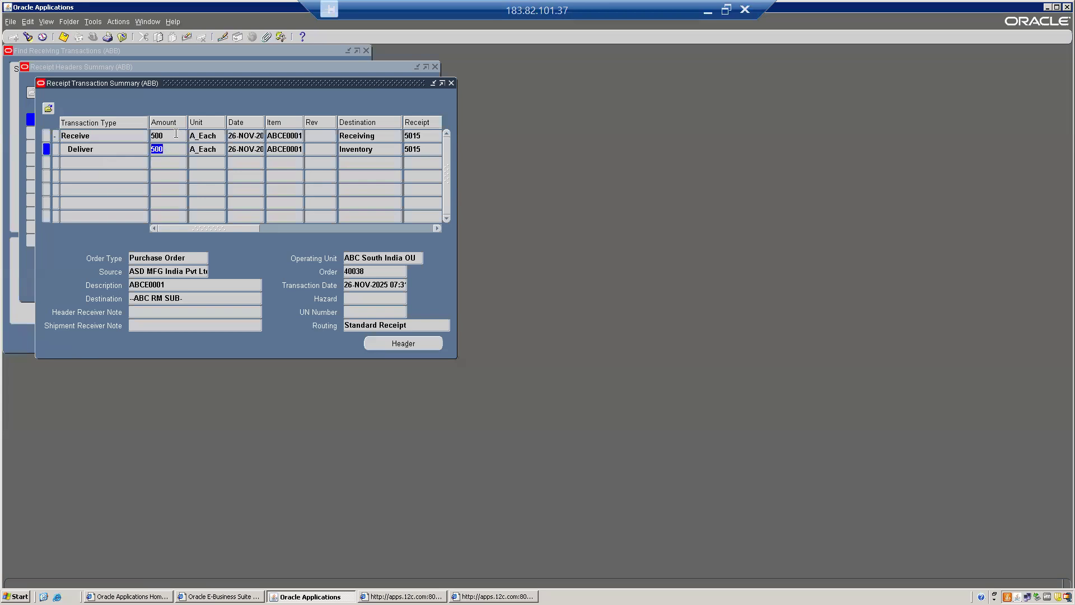
pyautogui.click(176, 135)
pyautogui.click(390, 140)
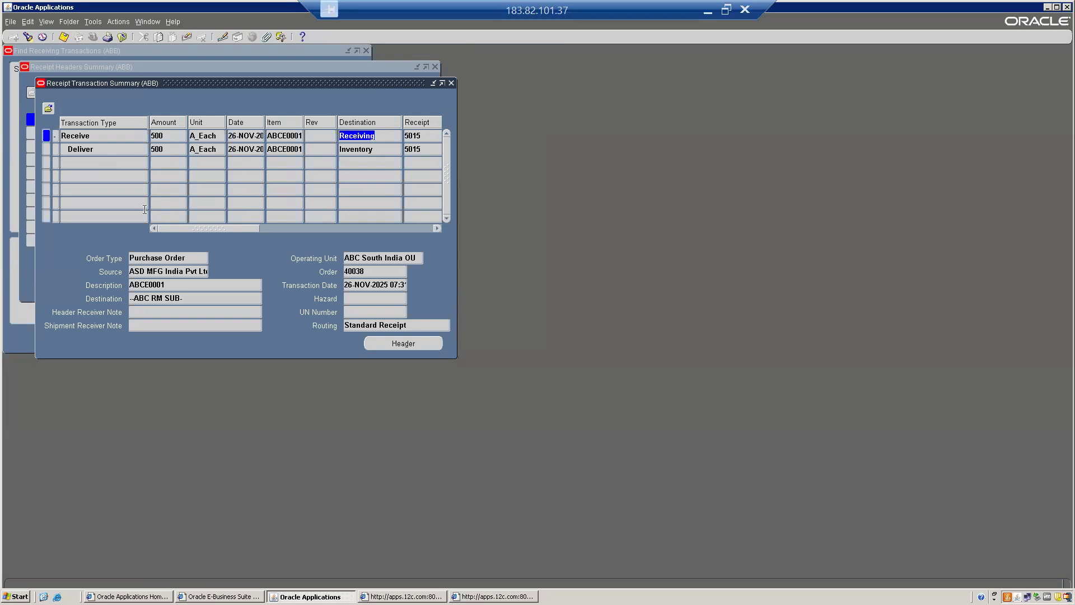
pyautogui.press('F4')
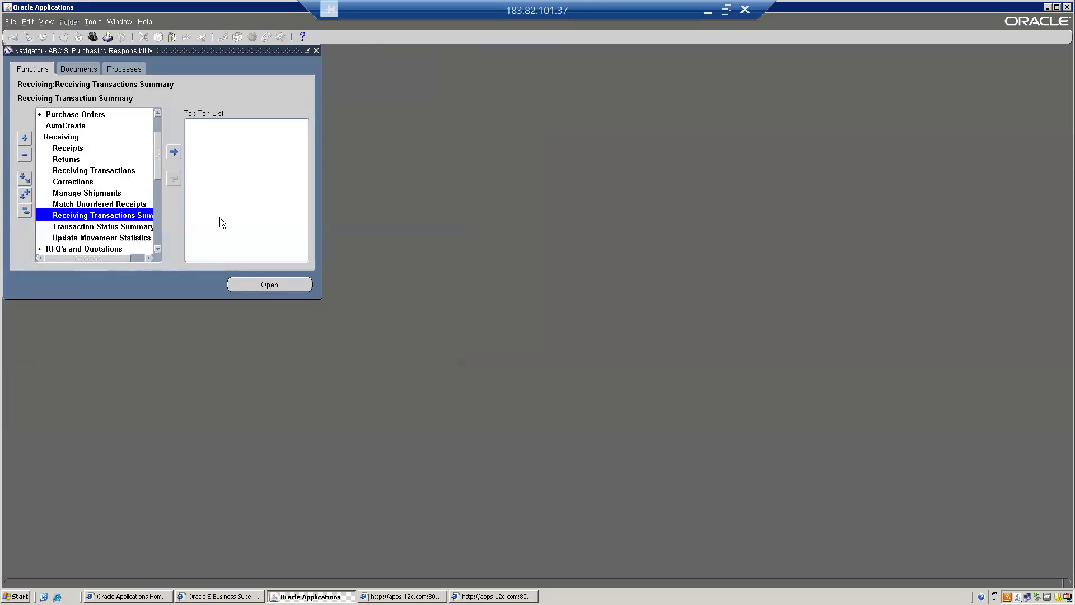
# Step: Reopen Receiving's Receipts and find the purchase order's remaining expected receipt lines
pyautogui.click(23, 214)
pyautogui.press('Down')
pyautogui.press('Down')
pyautogui.press('Down')
pyautogui.press('Down')
pyautogui.press('Down')
pyautogui.press('Down')
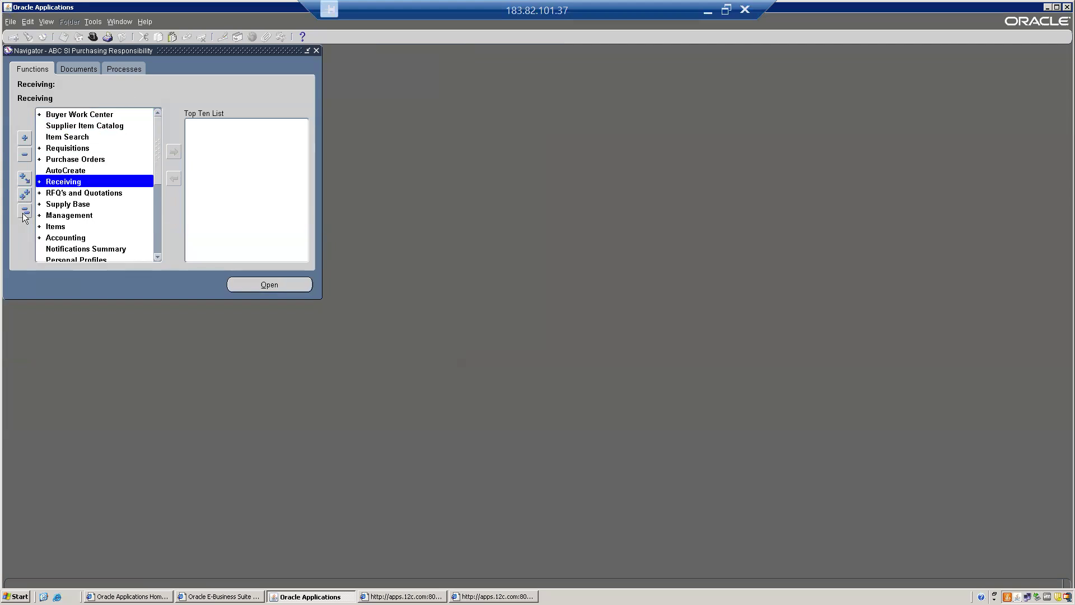
pyautogui.press('Right')
pyautogui.press('Down')
pyautogui.press('Return')
pyautogui.click(126, 147)
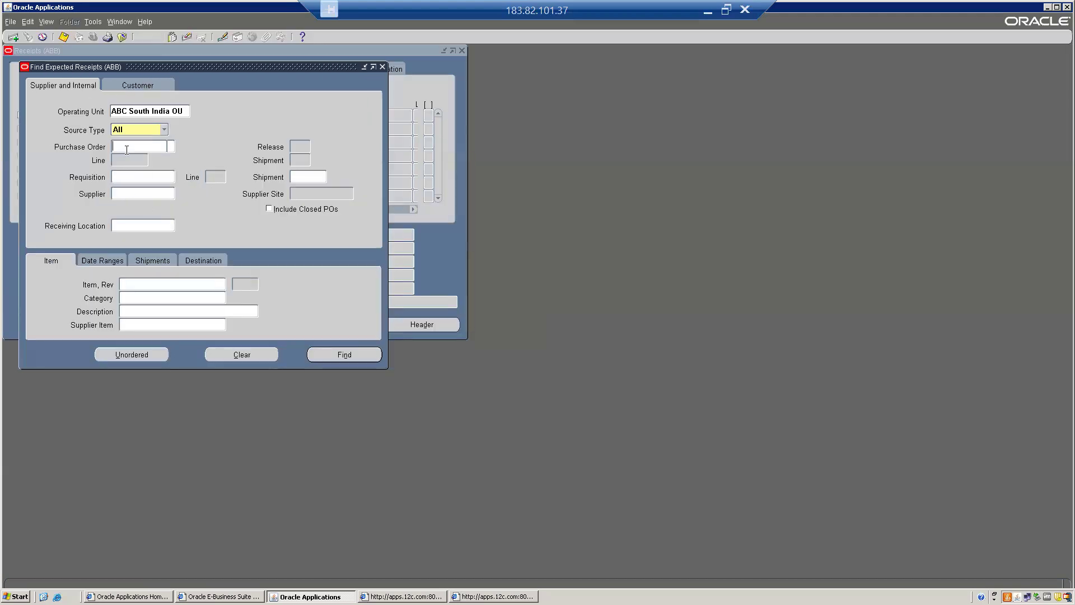
pyautogui.write('40093')
pyautogui.press('Return')
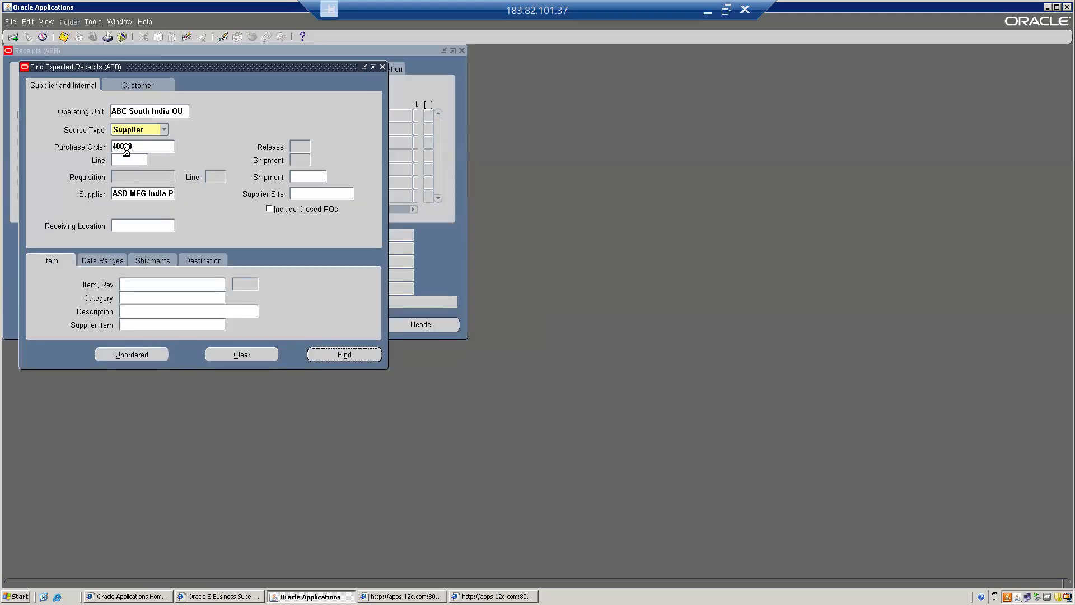
# Step: Express-receive the remaining line, item ABCC0016, with the destination type Final Destination
pyautogui.click(329, 324)
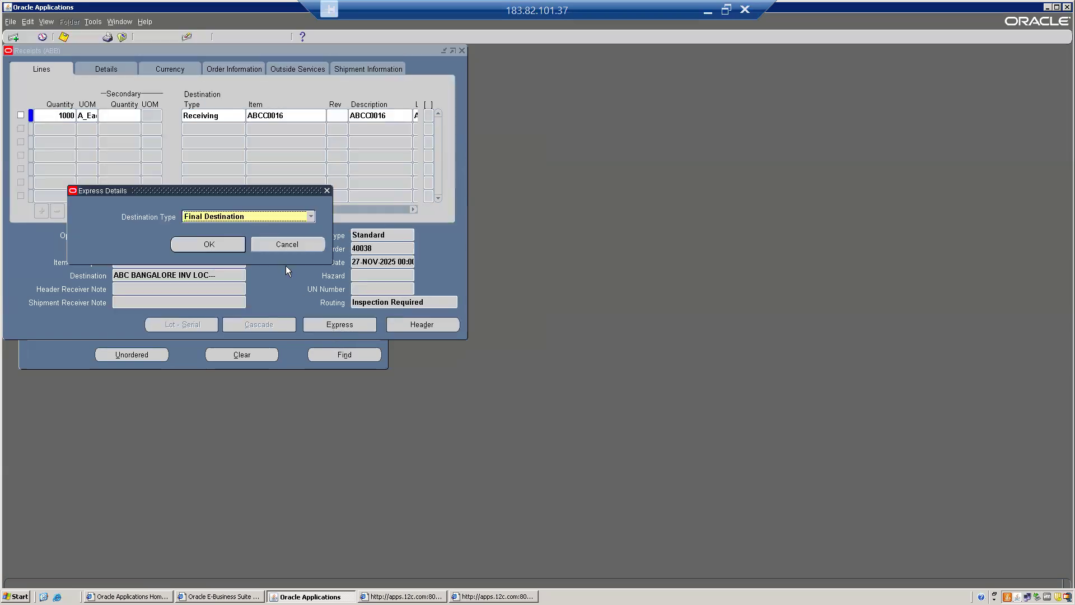
pyautogui.click(210, 245)
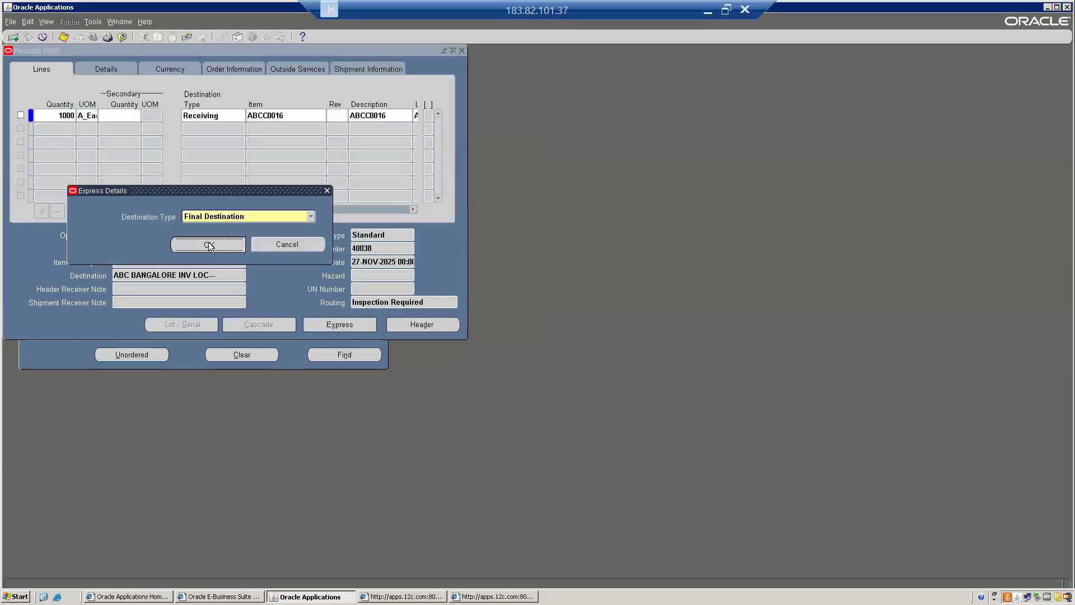
# Step: Save the express receipt for 1000 of item ABCC0016 and dismiss the express transactions note
pyautogui.click(52, 115)
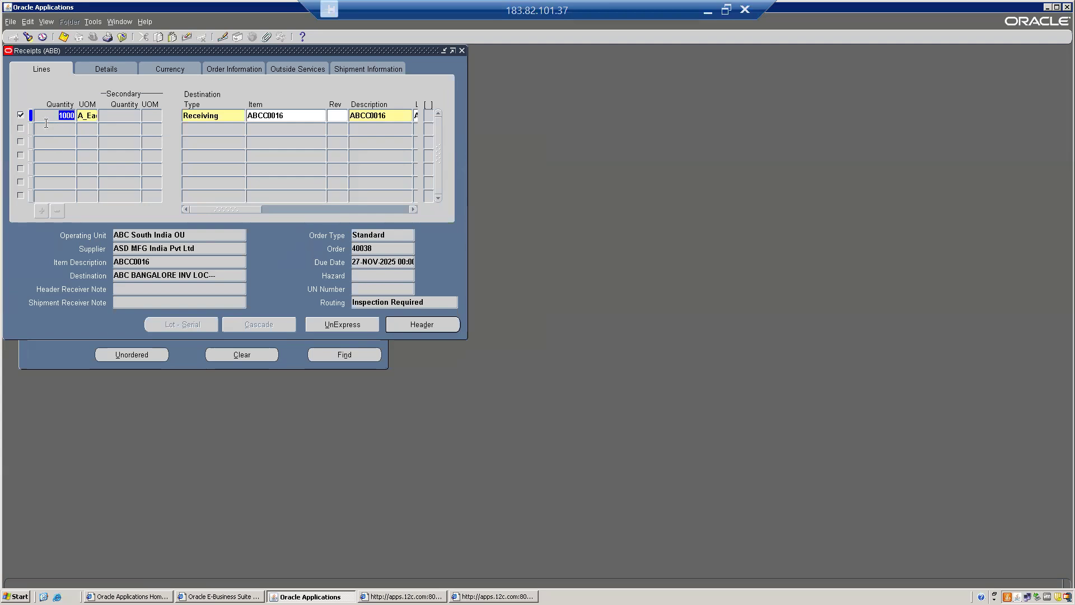
pyautogui.click(64, 38)
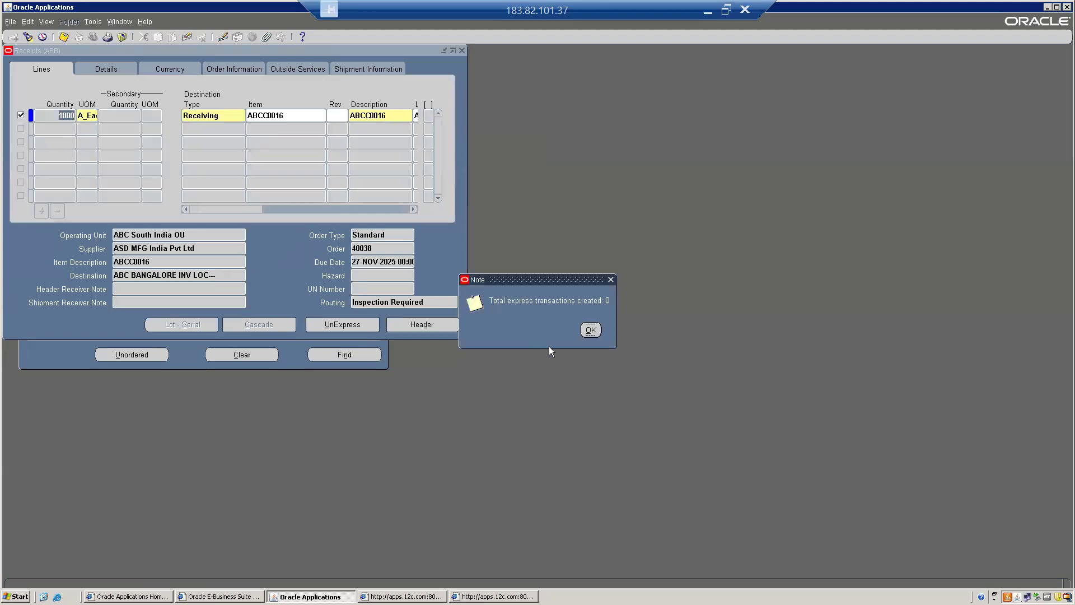
pyautogui.click(590, 330)
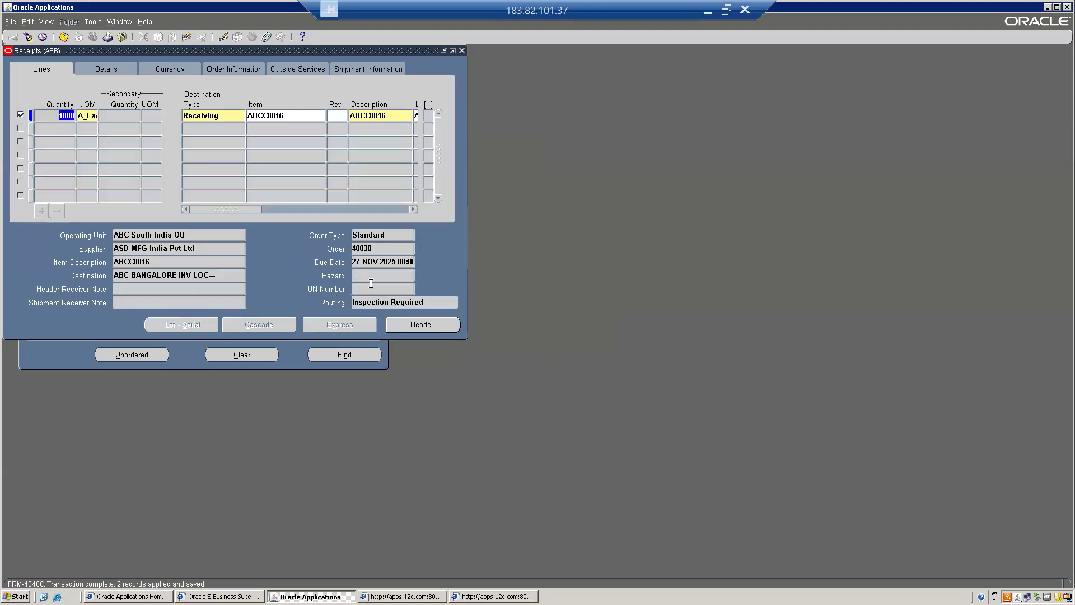
# Step: Close the receipts form and open the Transaction Status Summary from the Receiving functions
pyautogui.hotkey('alt', 'f')
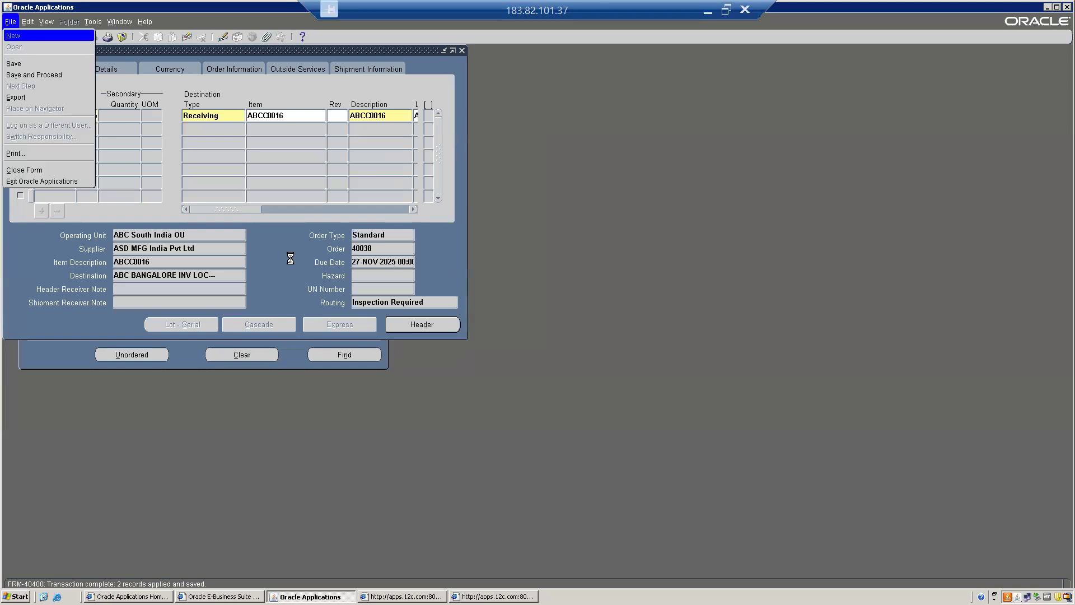
pyautogui.press('c')
pyautogui.click(92, 238)
pyautogui.press('Down')
pyautogui.press('Down')
pyautogui.press('Down')
pyautogui.press('Up')
pyautogui.press('Down')
pyautogui.press('Return')
# Step: Find the receiving transaction statuses for the same purchase order by its number
pyautogui.click(116, 132)
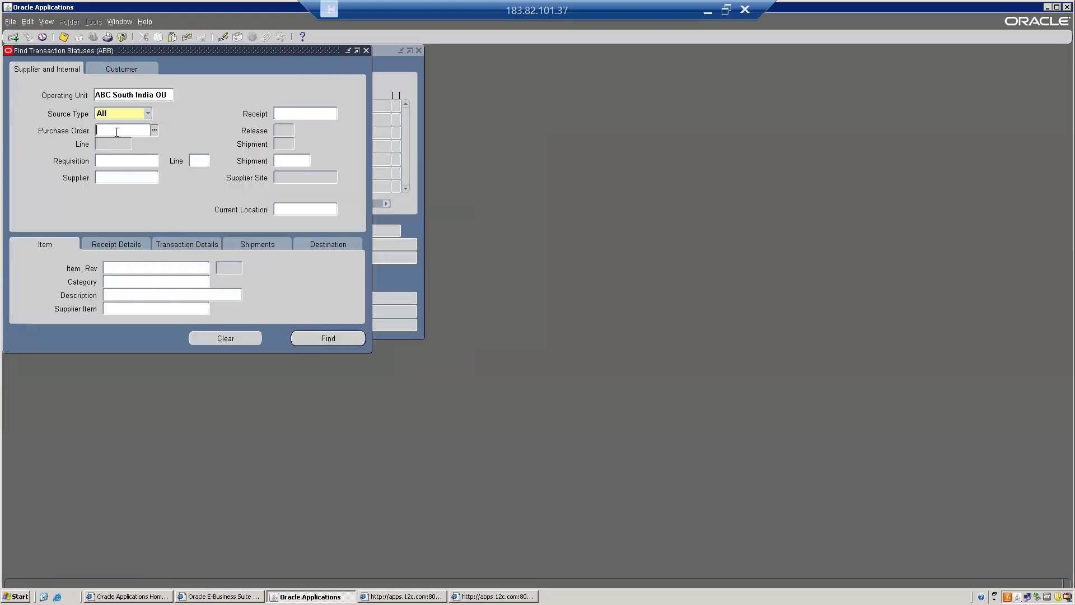
pyautogui.write('40036')
pyautogui.press('Return')
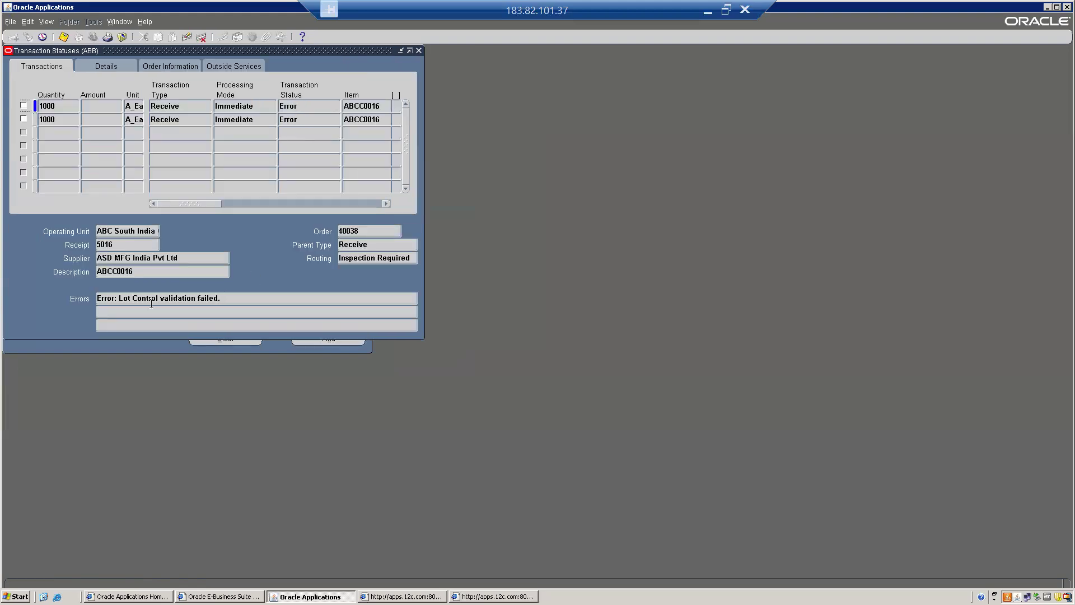
# Step: Examine the error text of the failed receive transaction for item ABCC0016
pyautogui.click(117, 298)
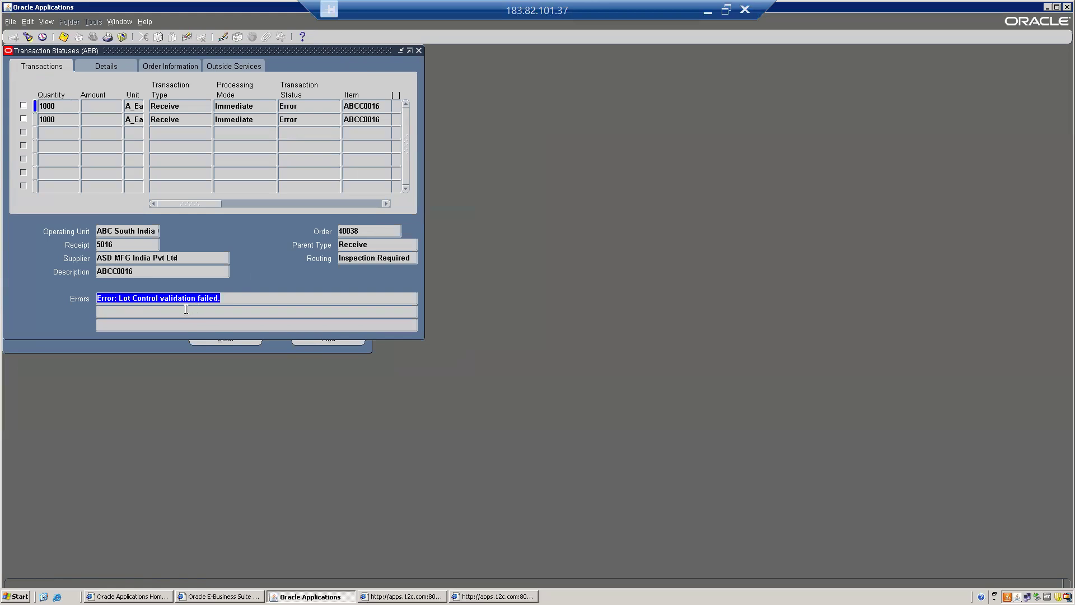
pyautogui.moveTo(237, 298); pyautogui.dragTo(57, 297)
pyautogui.moveTo(119, 298); pyautogui.dragTo(269, 300)
pyautogui.click(224, 300)
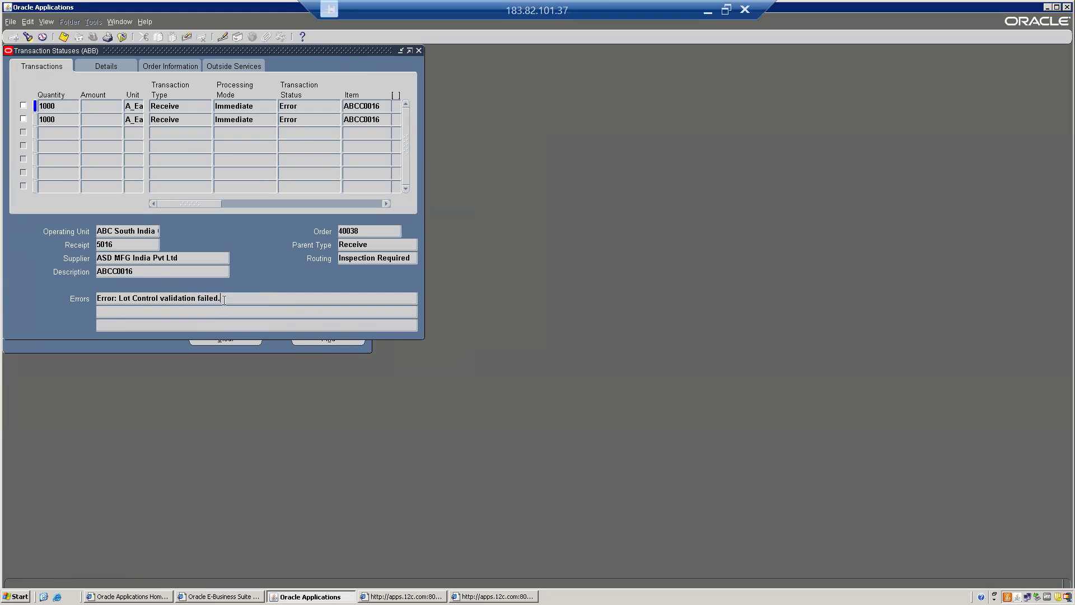
pyautogui.moveTo(224, 299); pyautogui.dragTo(90, 296)
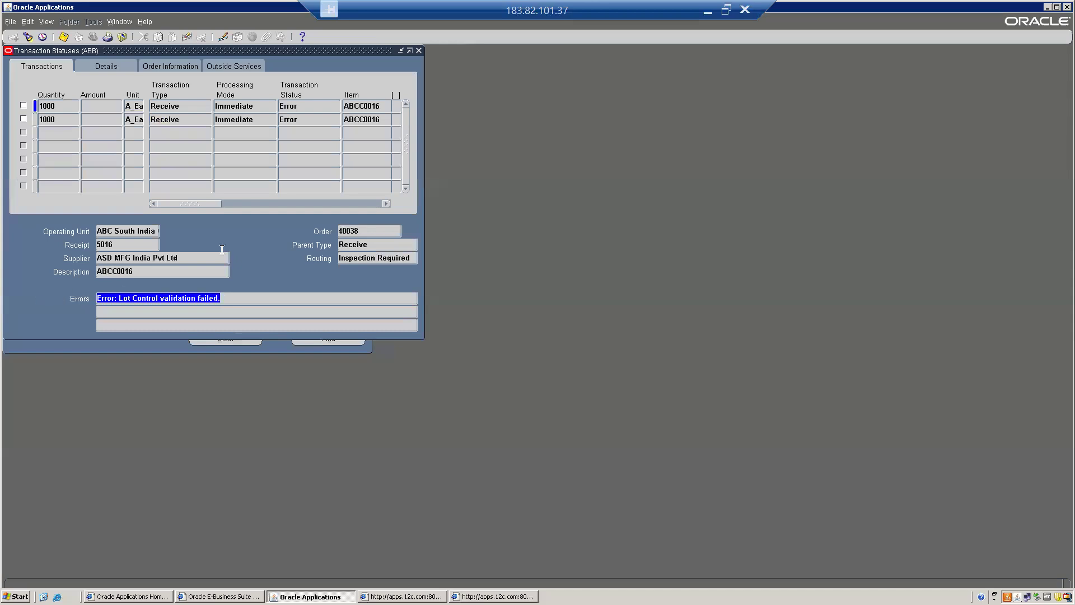
pyautogui.moveTo(180, 206); pyautogui.dragTo(63, 201)
# Step: Reload the purchase order's transaction statuses, delete both failed receive transactions and close the form
pyautogui.click(419, 50)
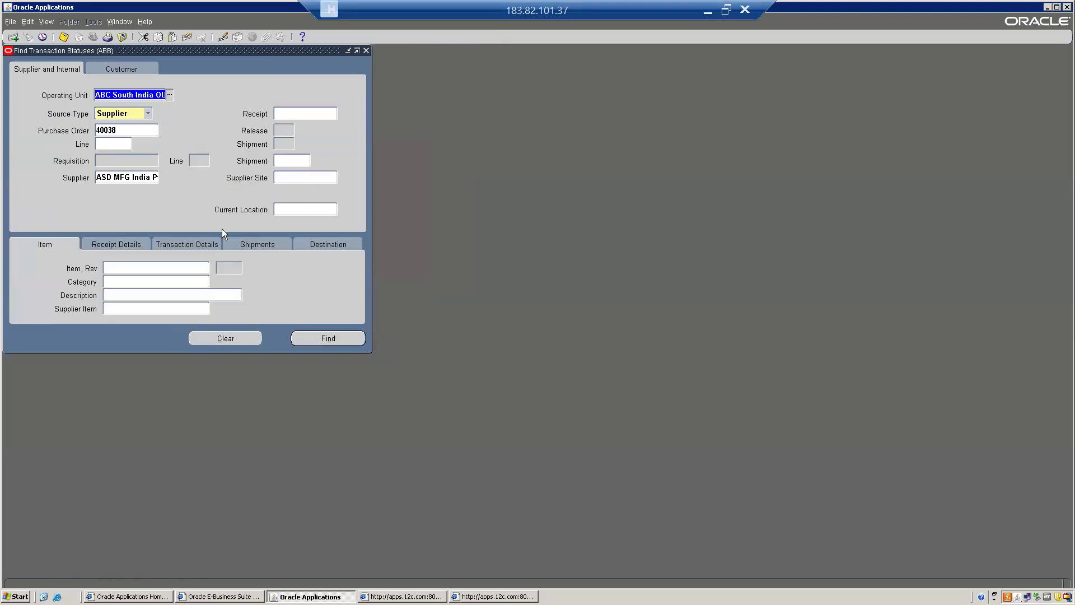
pyautogui.click(328, 333)
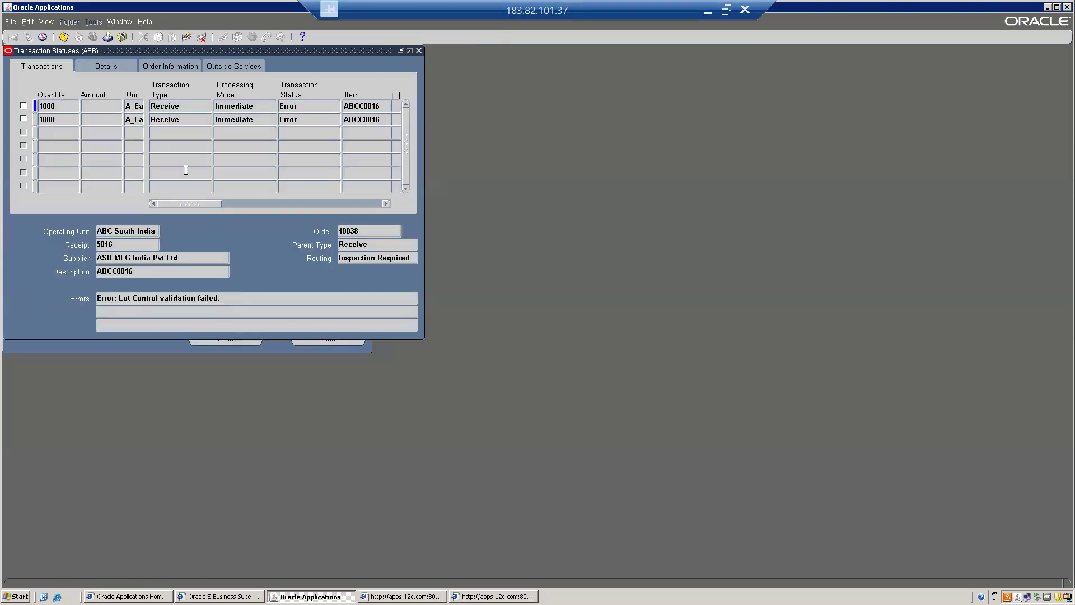
pyautogui.click(202, 37)
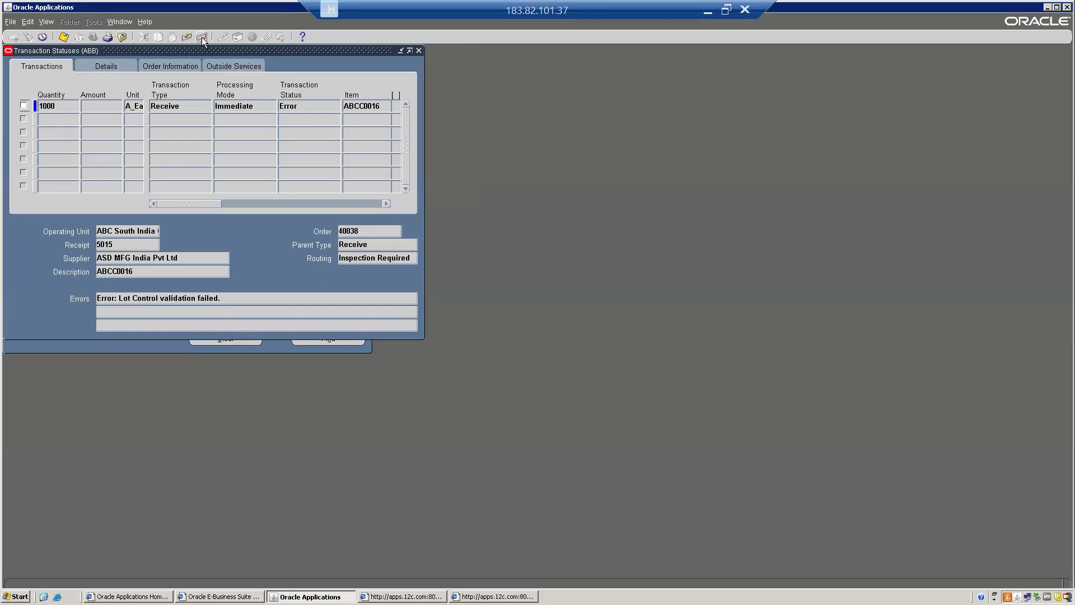
pyautogui.click(201, 37)
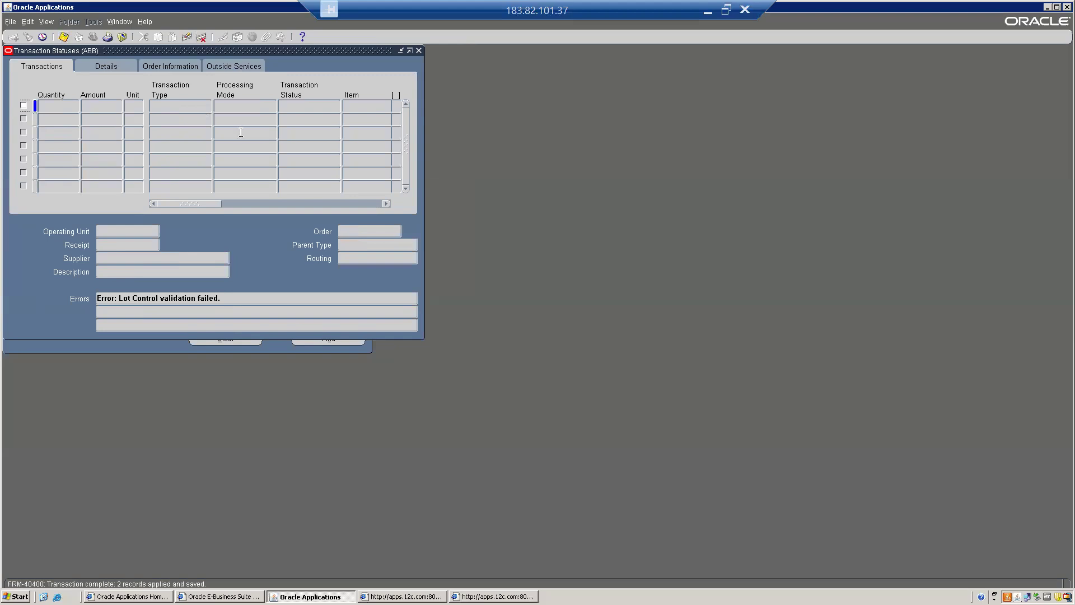
pyautogui.press('F4')
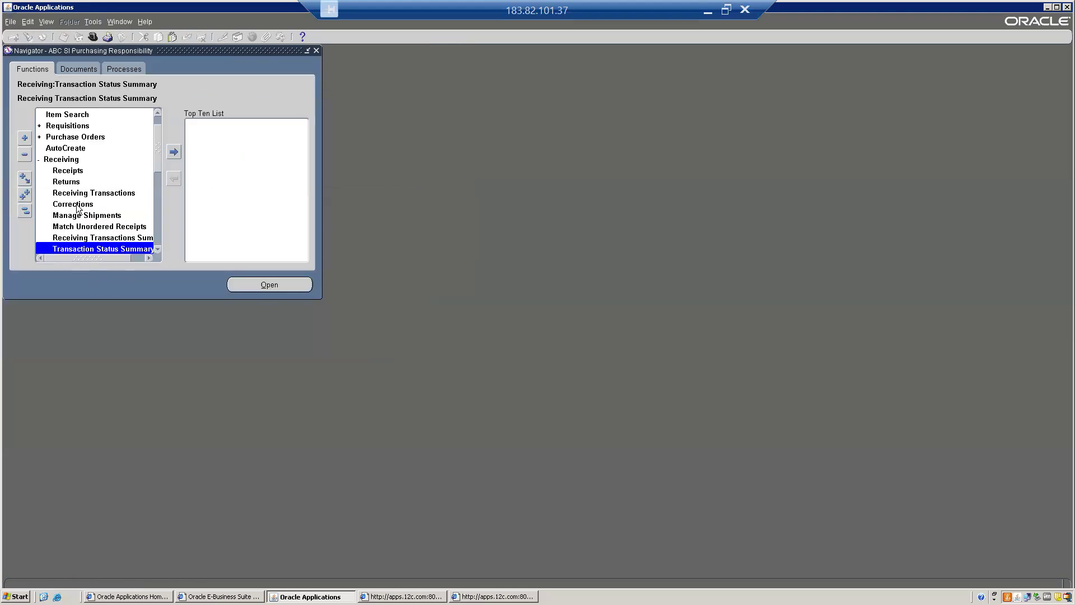
pyautogui.click(66, 181)
pyautogui.doubleClick(66, 182)
pyautogui.hotkey('alt', 'f')
pyautogui.press('c')
# Step: Open the Receipts form and find the expected receipts for the purchase order by its number
pyautogui.doubleClick(99, 171)
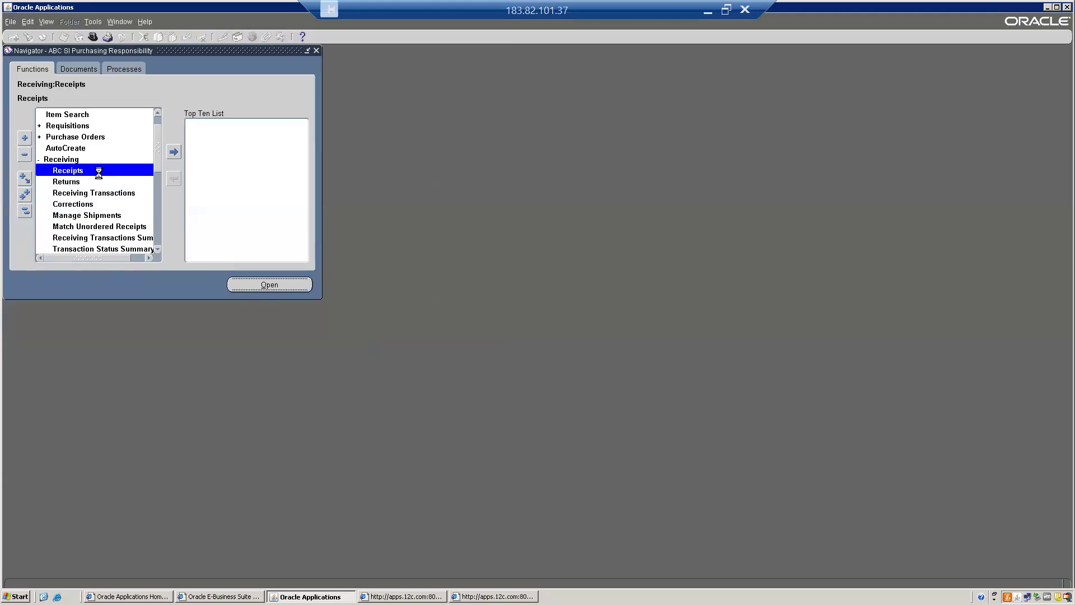
pyautogui.click(129, 148)
pyautogui.write('40030')
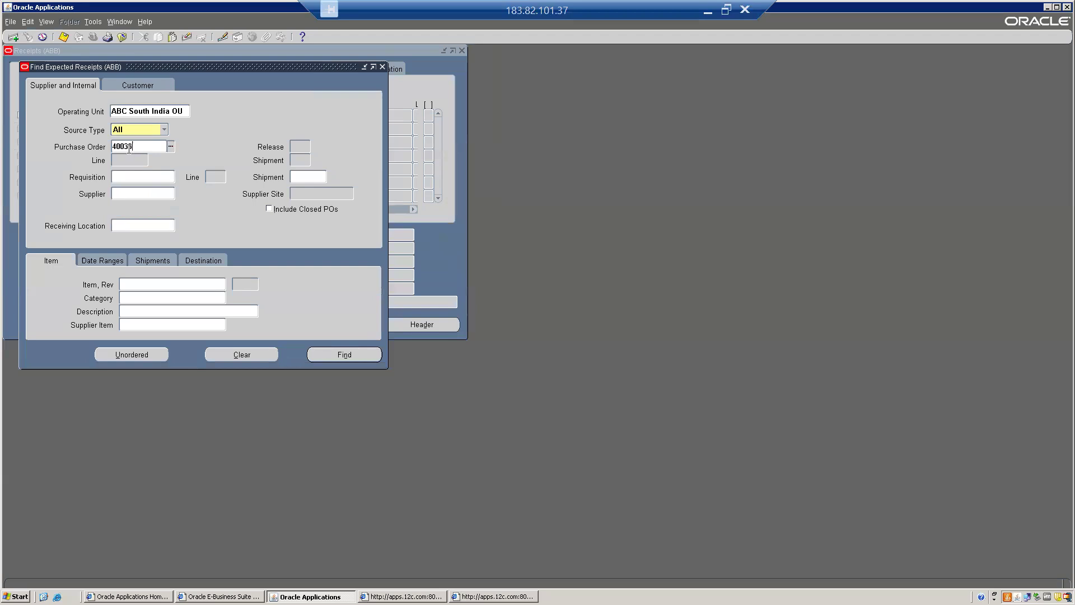
pyautogui.press('Tab')
pyautogui.press('Return')
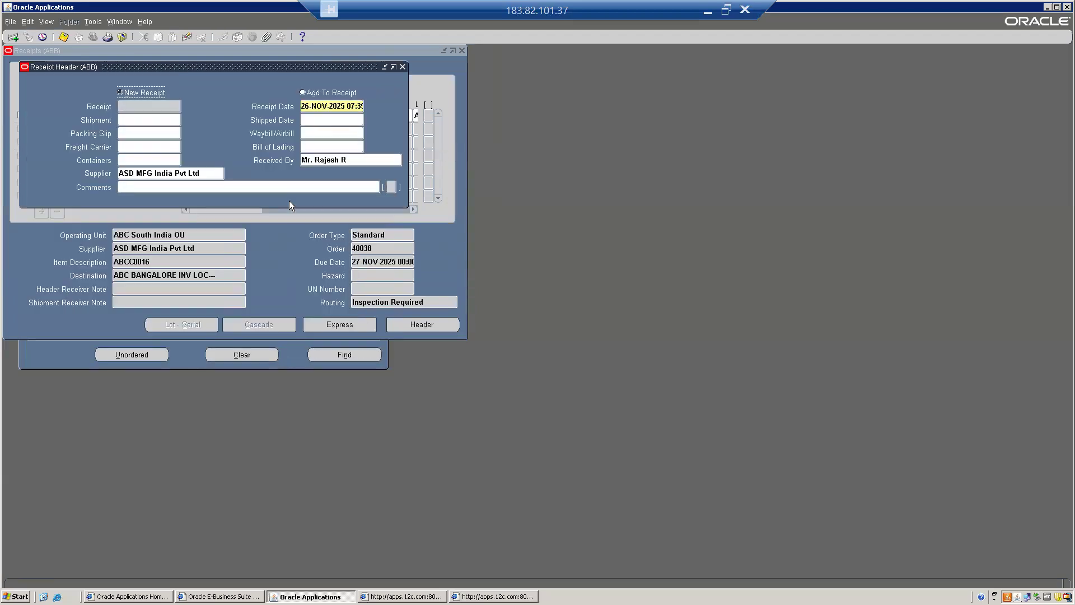
# Step: Leave the receipt header and express-receive the ABCC0016 line with destination type Final Destination
pyautogui.click(286, 248)
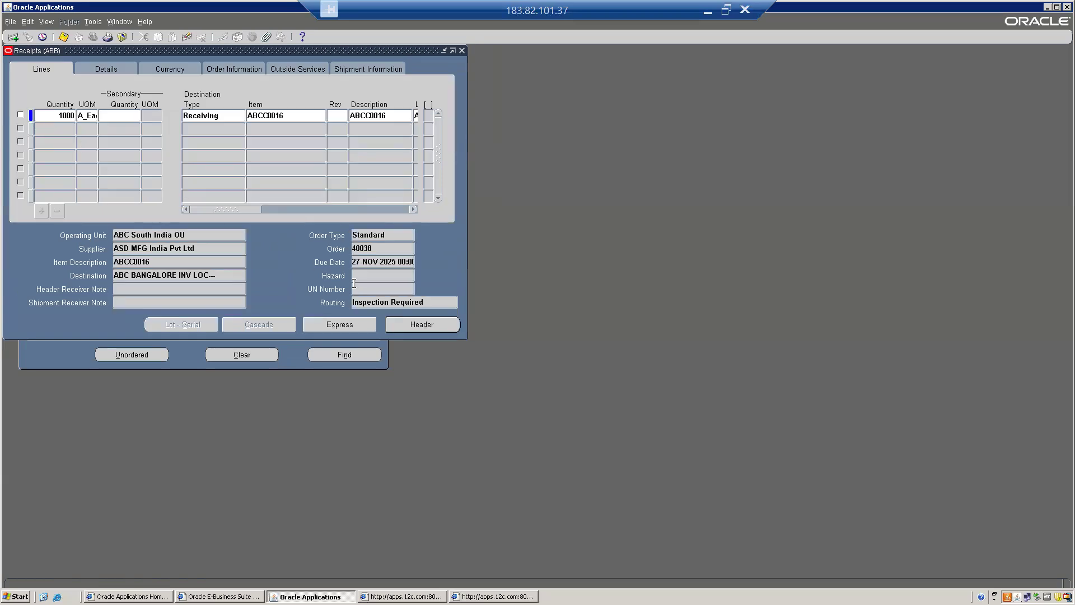
pyautogui.click(330, 324)
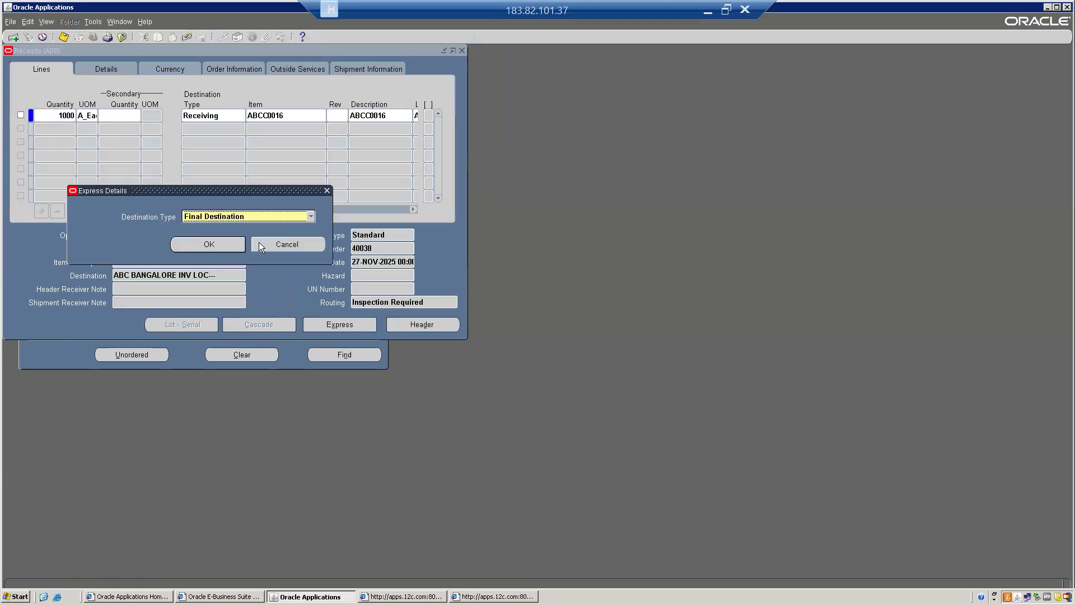
pyautogui.click(220, 243)
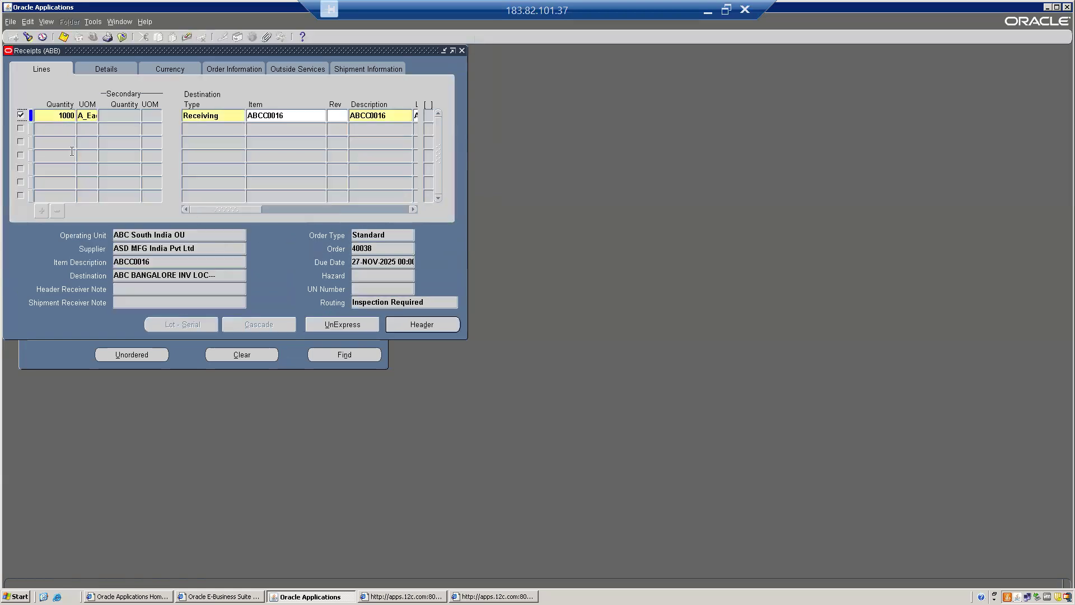
# Step: Check the expressed line's quantity and destination type, and close the receipts form without committing
pyautogui.click(54, 116)
pyautogui.click(54, 116)
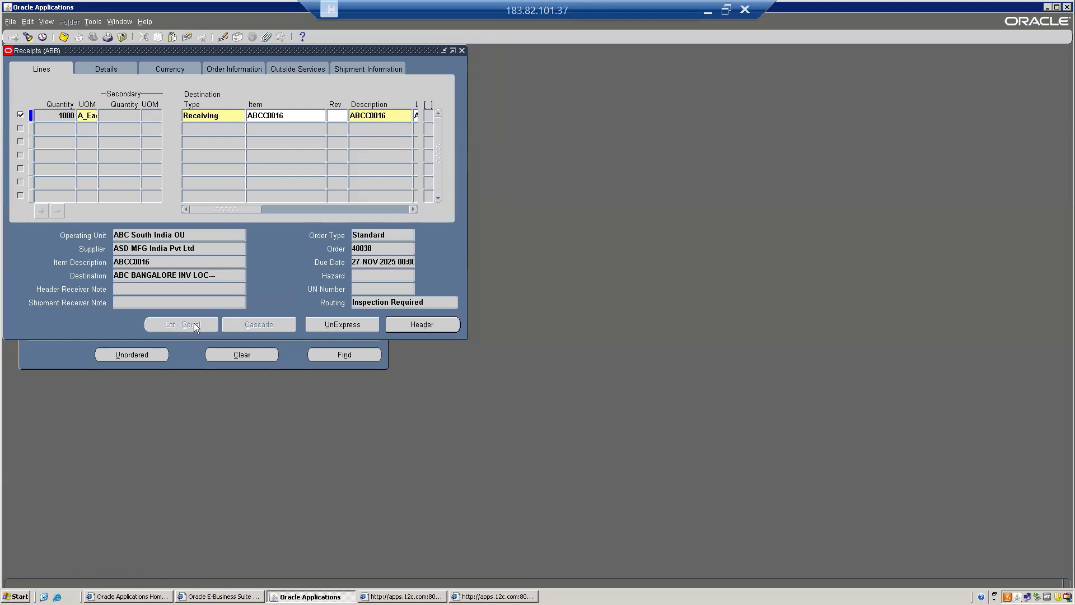
pyautogui.click(208, 116)
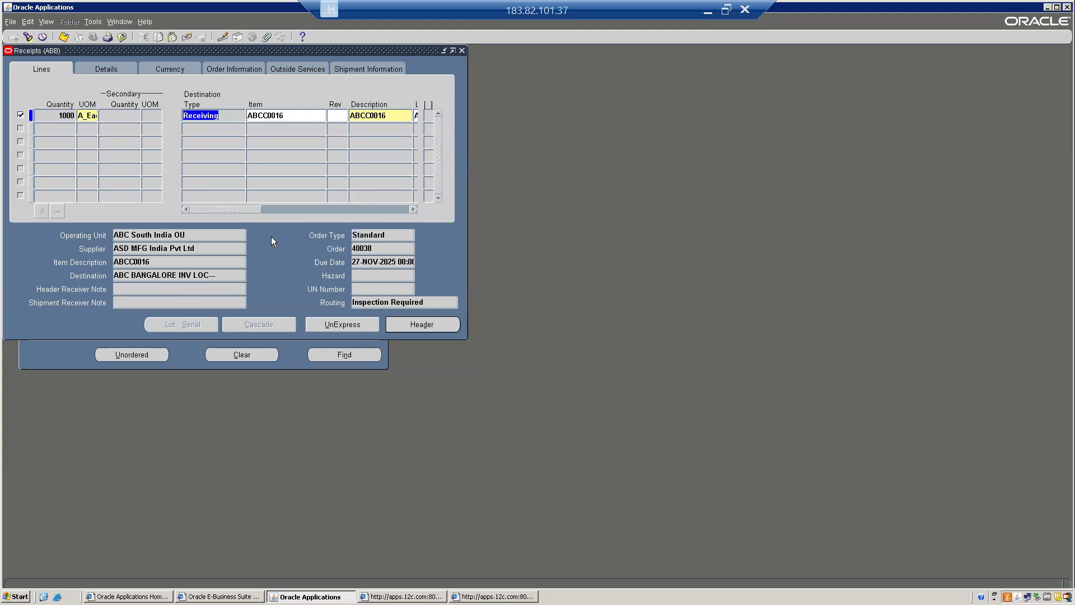
pyautogui.moveTo(203, 209); pyautogui.dragTo(170, 196)
pyautogui.moveTo(212, 210); pyautogui.dragTo(85, 212)
pyautogui.hotkey('alt', 'f')
pyautogui.press('c')
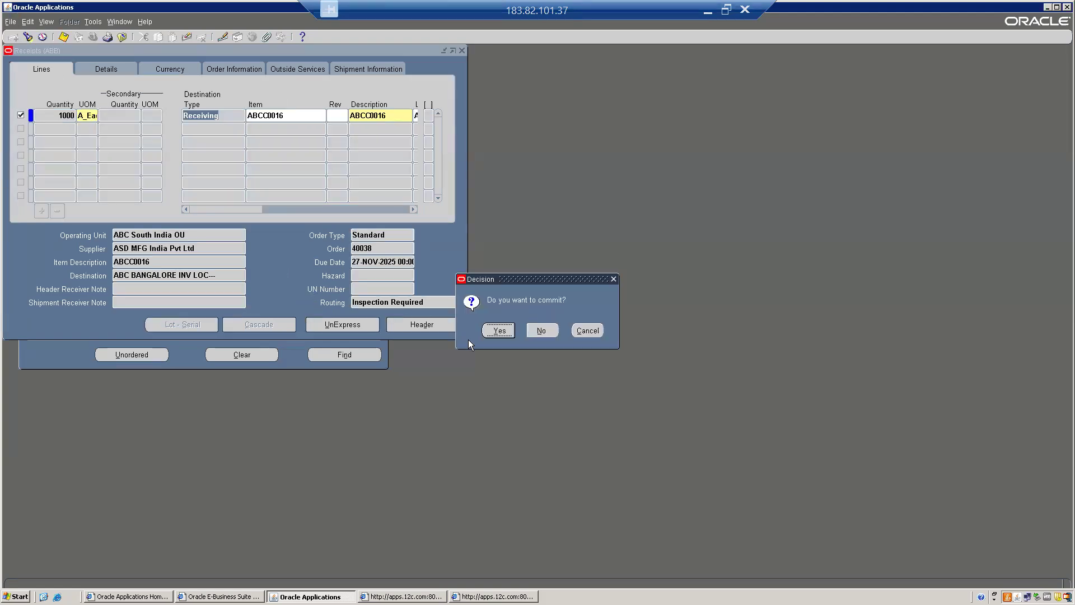
pyautogui.click(546, 333)
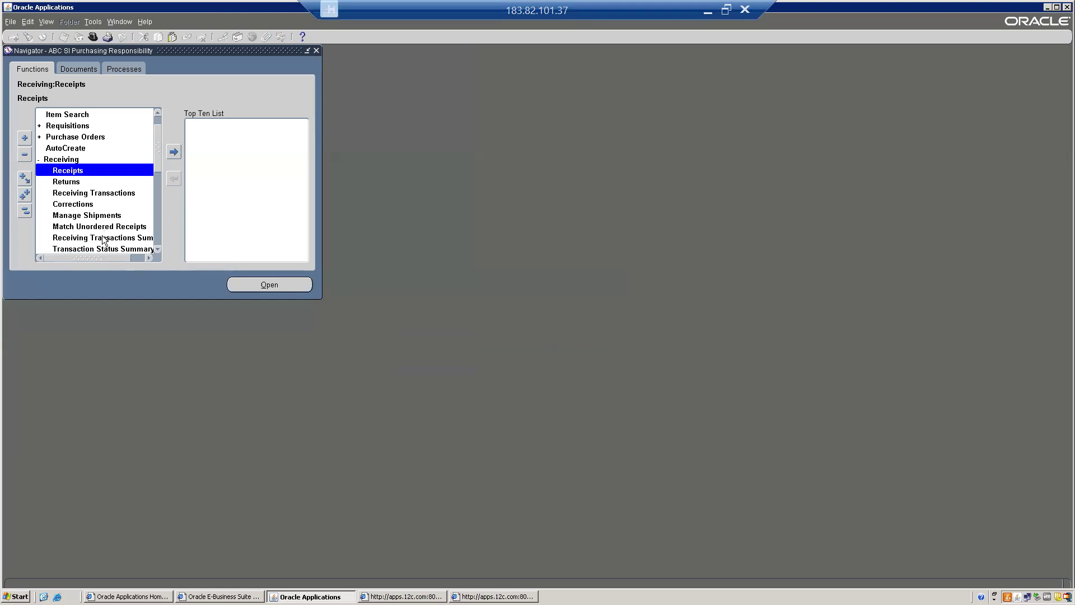
# Step: Open the Receiving Transactions Summary and find the purchase order's receipt transactions by its number
pyautogui.click(99, 239)
pyautogui.doubleClick(99, 239)
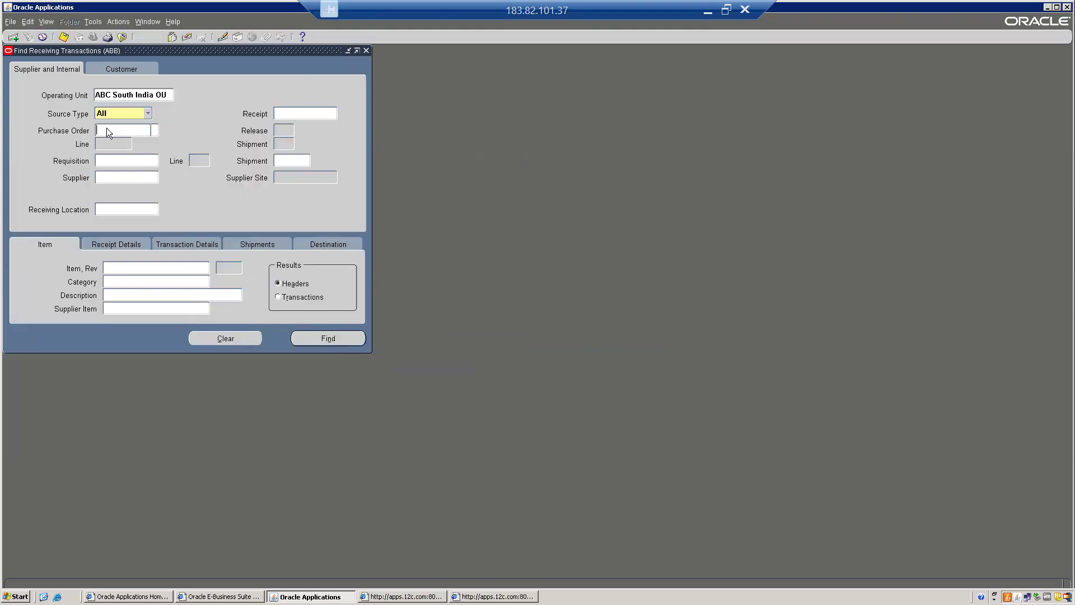
pyautogui.write('4008')
pyautogui.press('Tab')
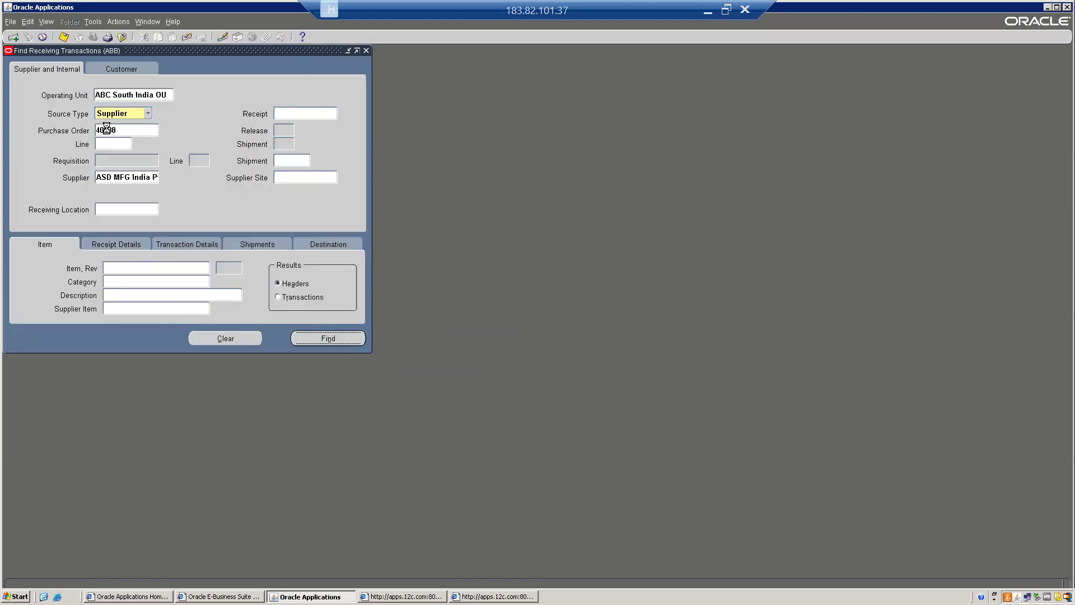
pyautogui.click(379, 283)
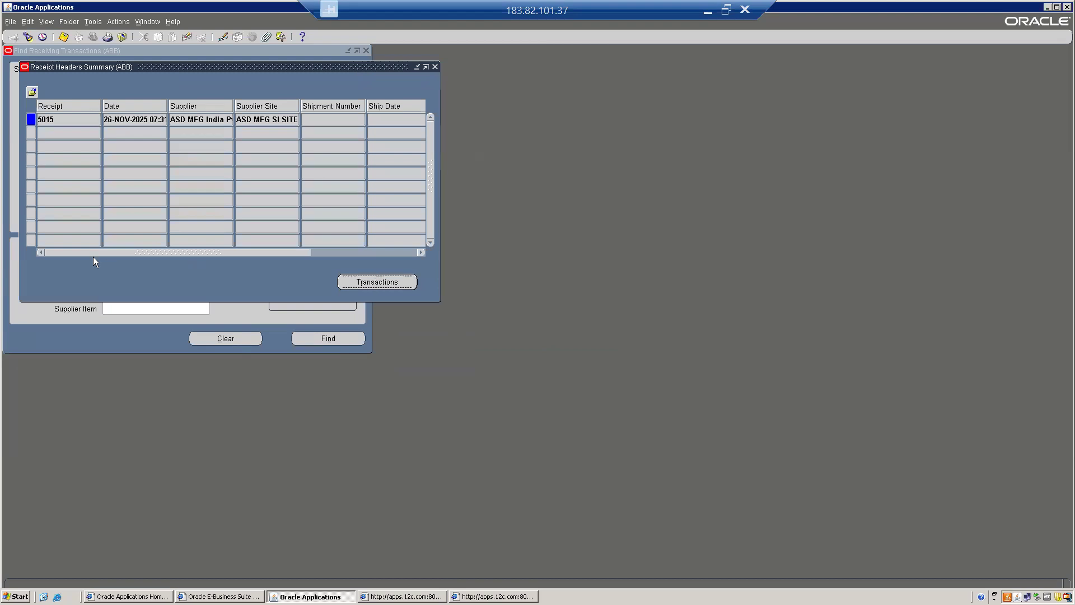
# Step: Examine the routing and compare the Receive and Deliver transactions of item ABCE0001
pyautogui.click(97, 150)
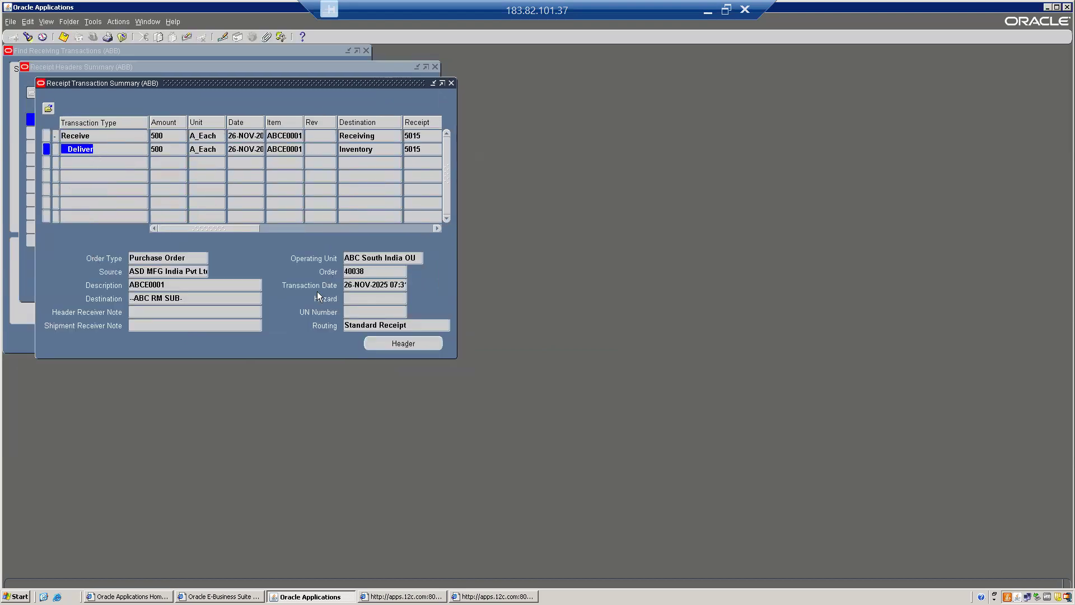
pyautogui.click(360, 323)
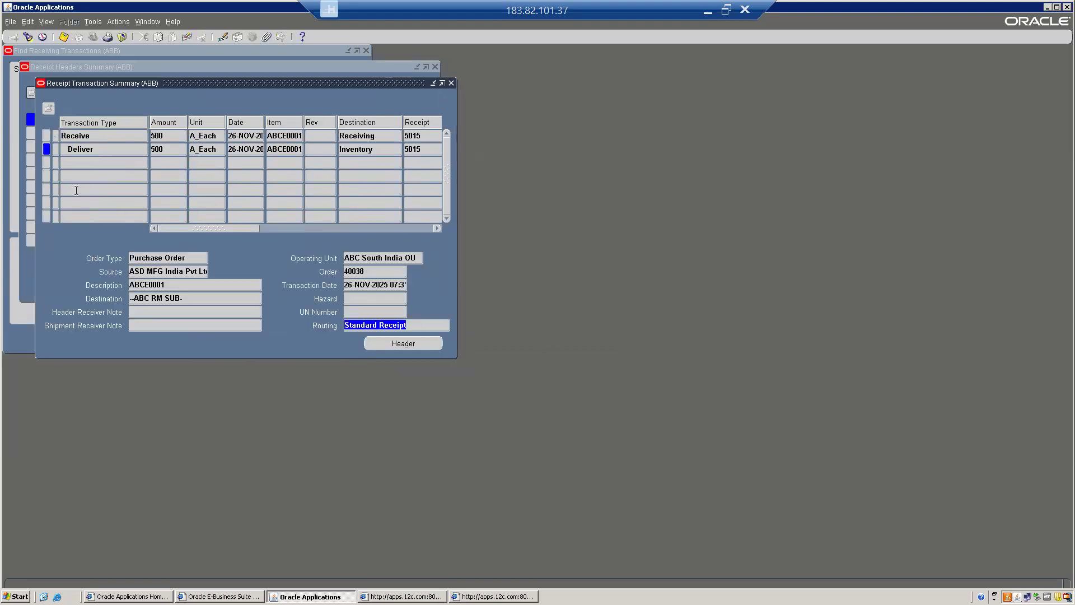
pyautogui.click(88, 137)
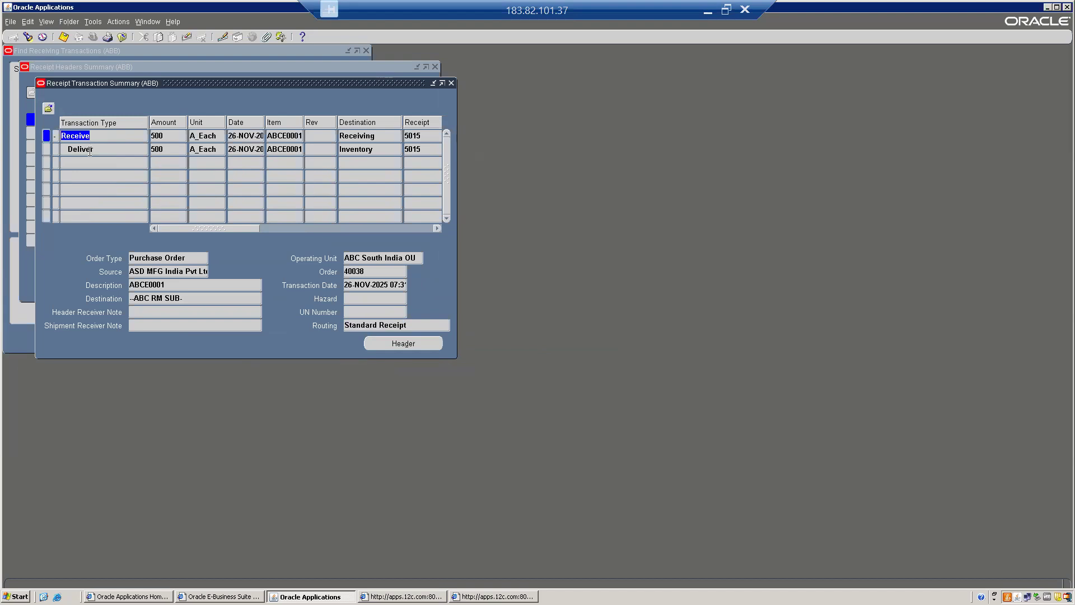
pyautogui.click(89, 150)
pyautogui.click(88, 136)
pyautogui.click(96, 150)
pyautogui.click(85, 135)
pyautogui.click(99, 146)
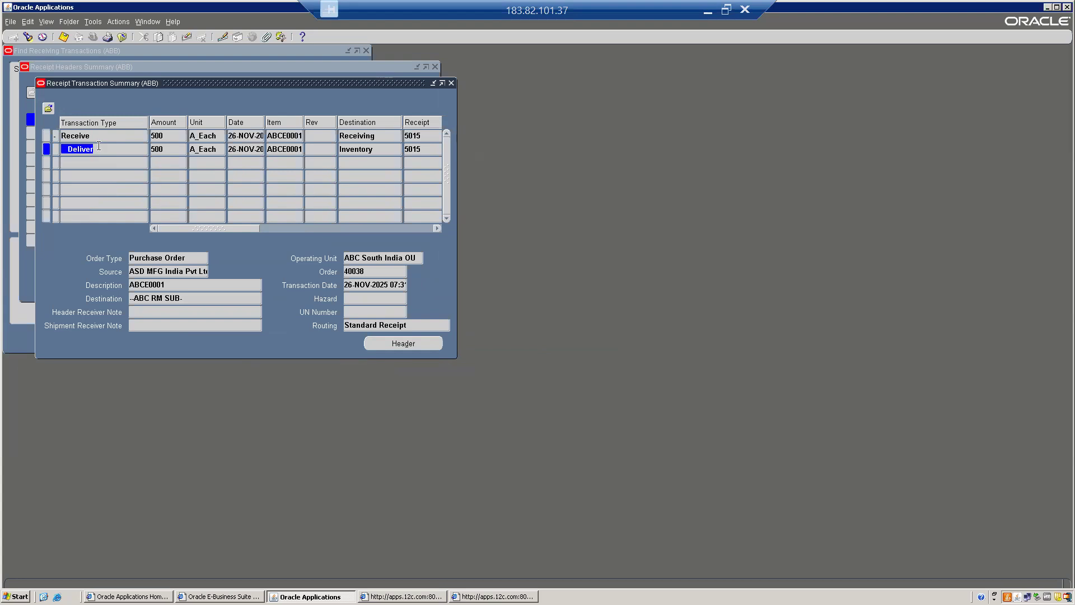
# Step: Close the receipt transaction summary and collapse all function branches in the navigator
pyautogui.hotkey('alt', 'f')
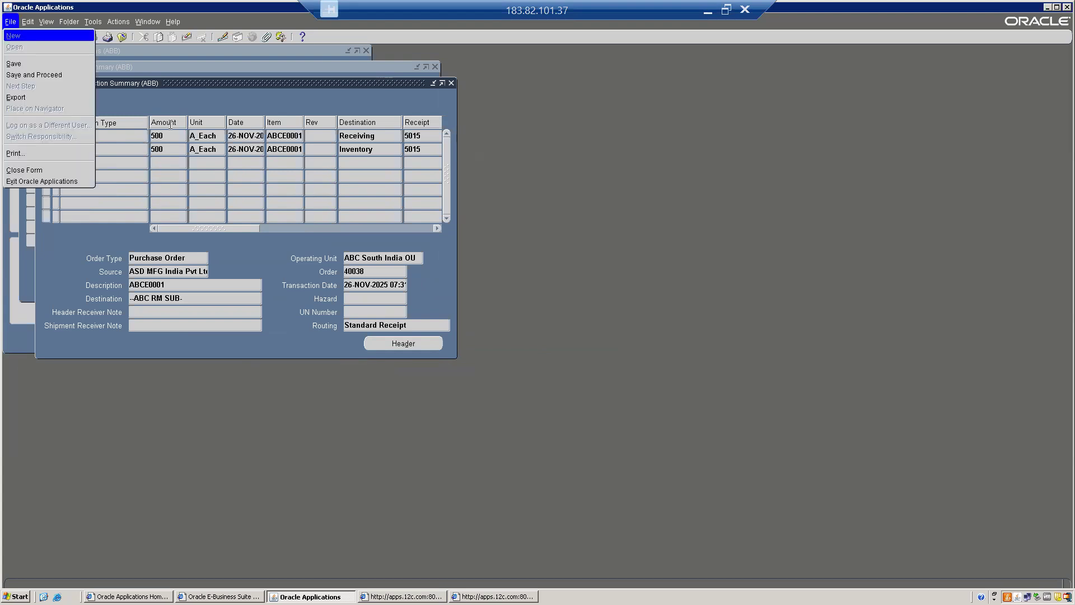
pyautogui.click(153, 108)
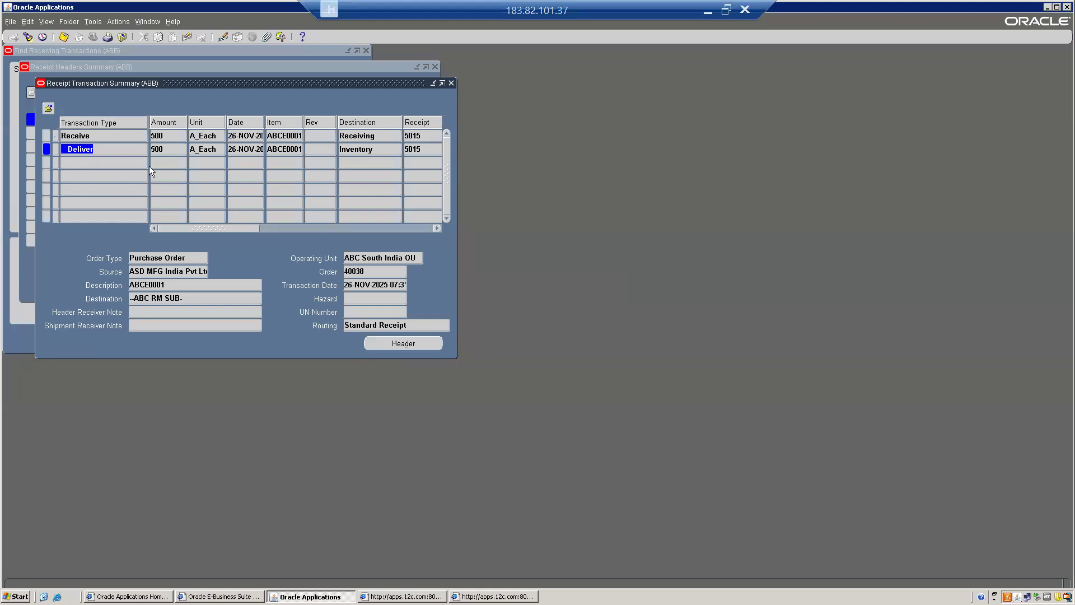
pyautogui.hotkey('alt', 'f')
pyautogui.press('c')
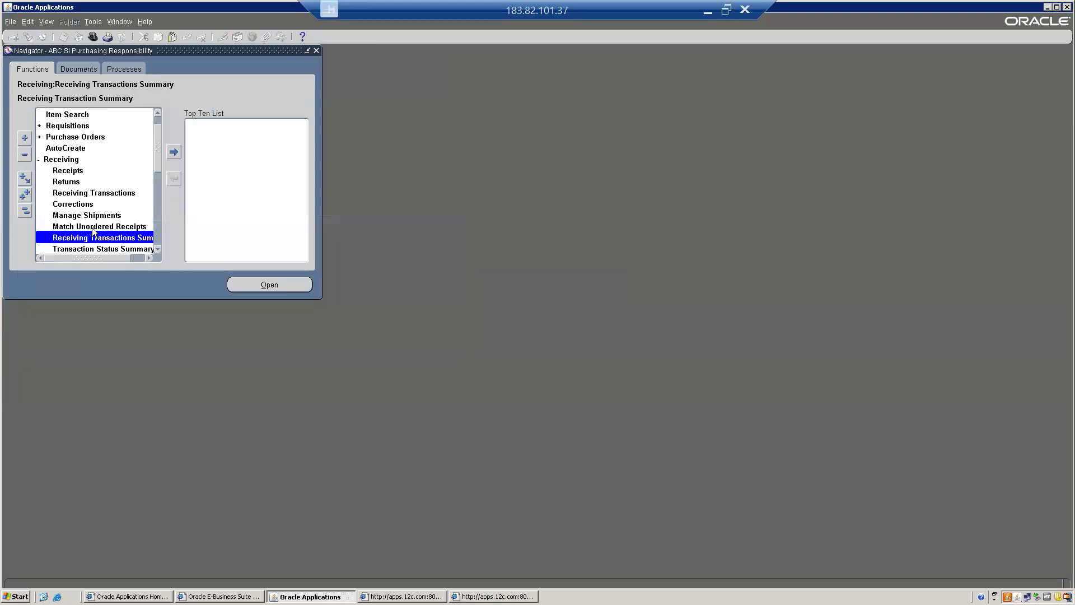
pyautogui.click(25, 194)
pyautogui.click(25, 211)
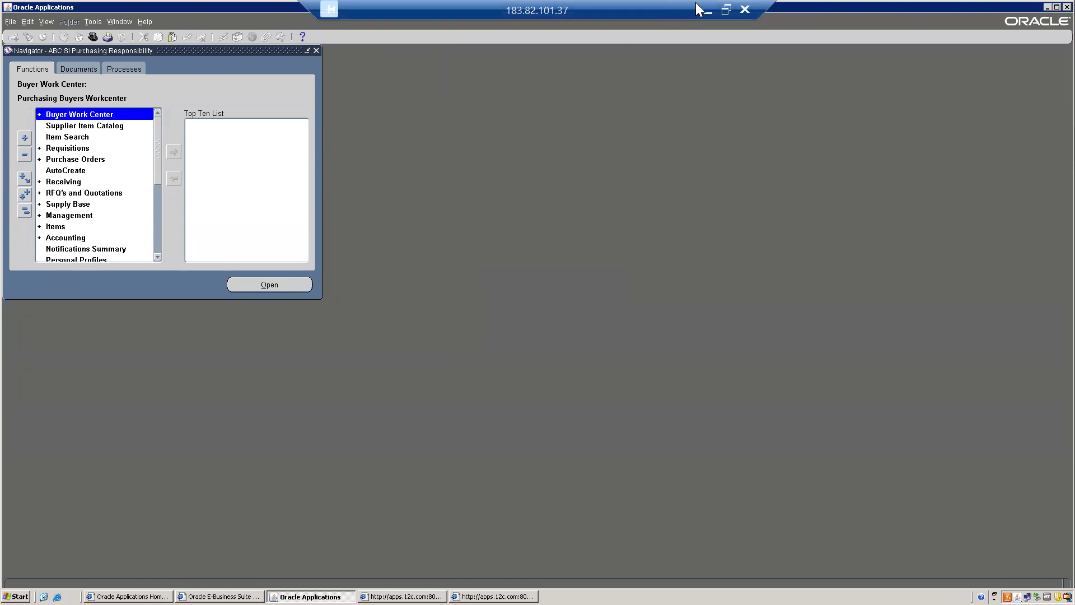
# Step: Switch to the Oracle SCM Topics spreadsheet and mark the Allow Express Transactions topic as Completed
pyautogui.click(725, 9)
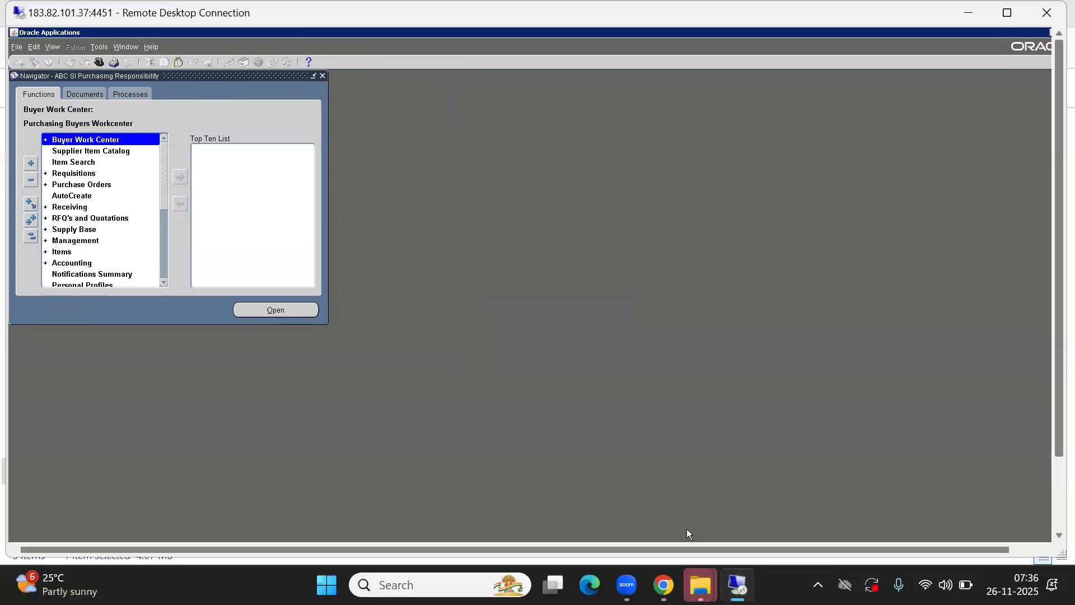
pyautogui.click(663, 584)
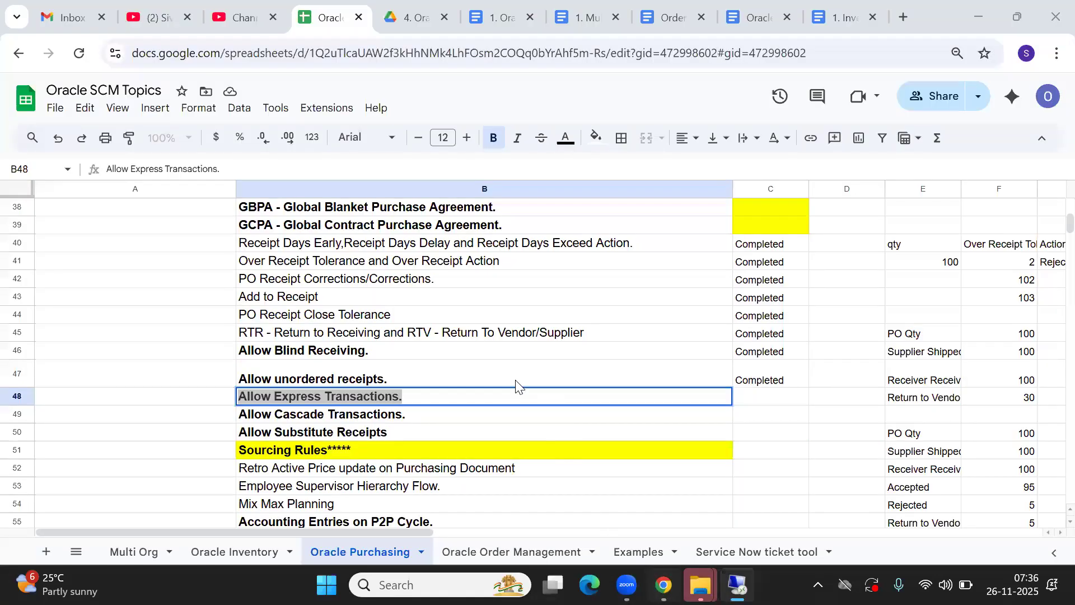
pyautogui.click(306, 414)
pyautogui.click(297, 398)
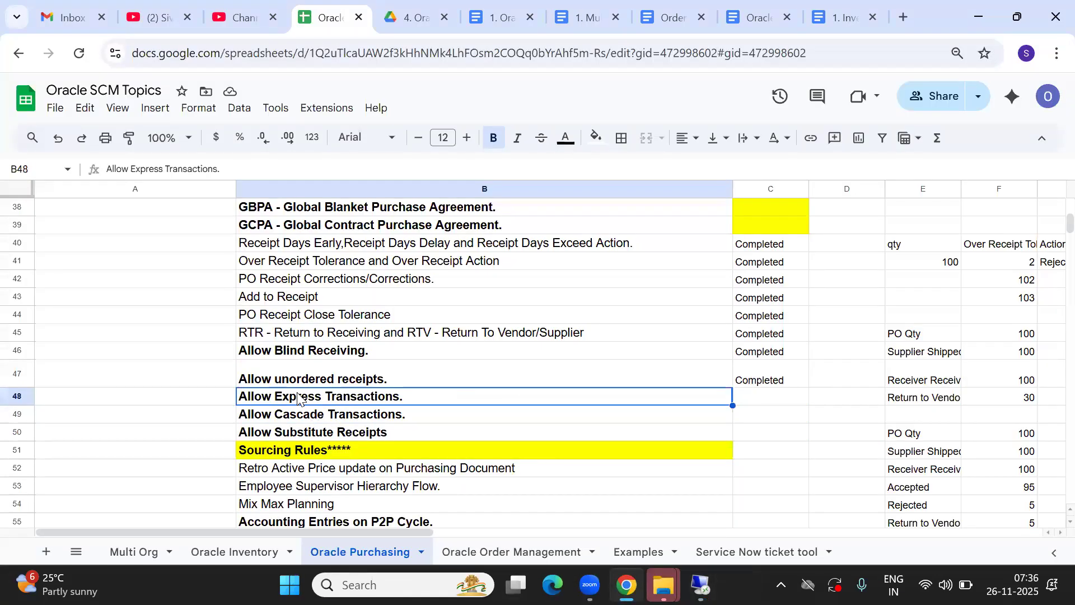
pyautogui.press('Right')
pyautogui.write('c')
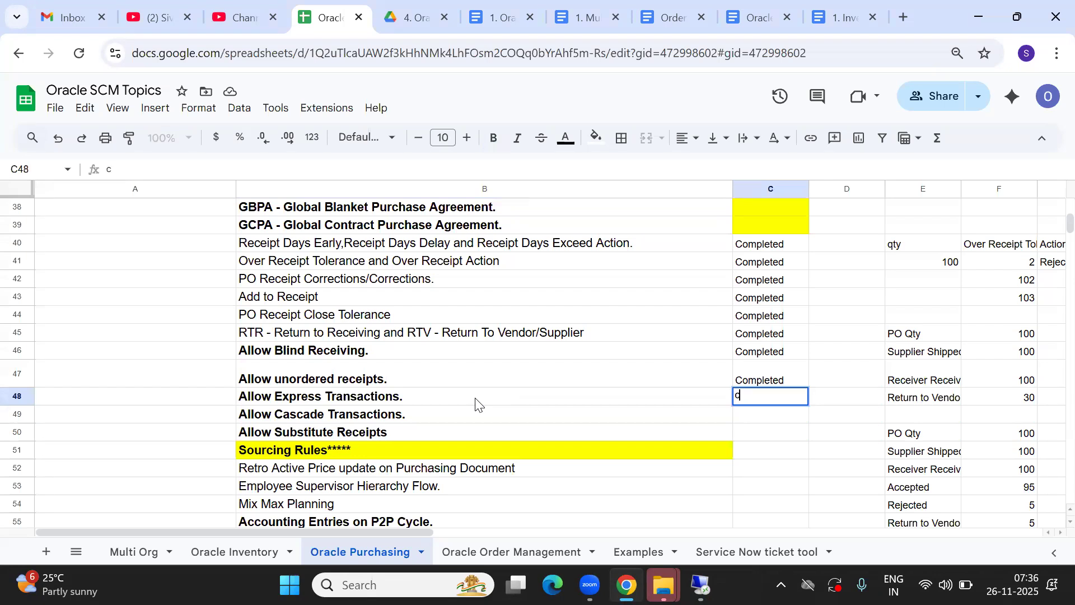
pyautogui.press('BackSpace')
pyautogui.write('c')
pyautogui.press('Tab')
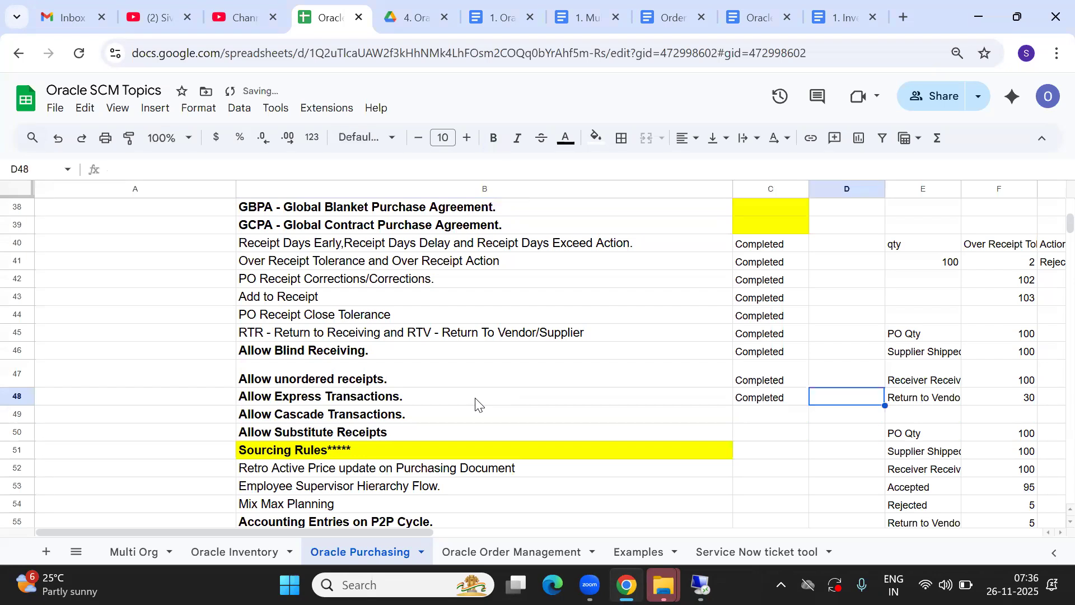
# Step: Go to the Allow Cascade Transactions topic and highlight the word Cascade in its cell
pyautogui.press('Left')
pyautogui.press('Left')
pyautogui.press('Right')
pyautogui.press('Down')
pyautogui.press('Up')
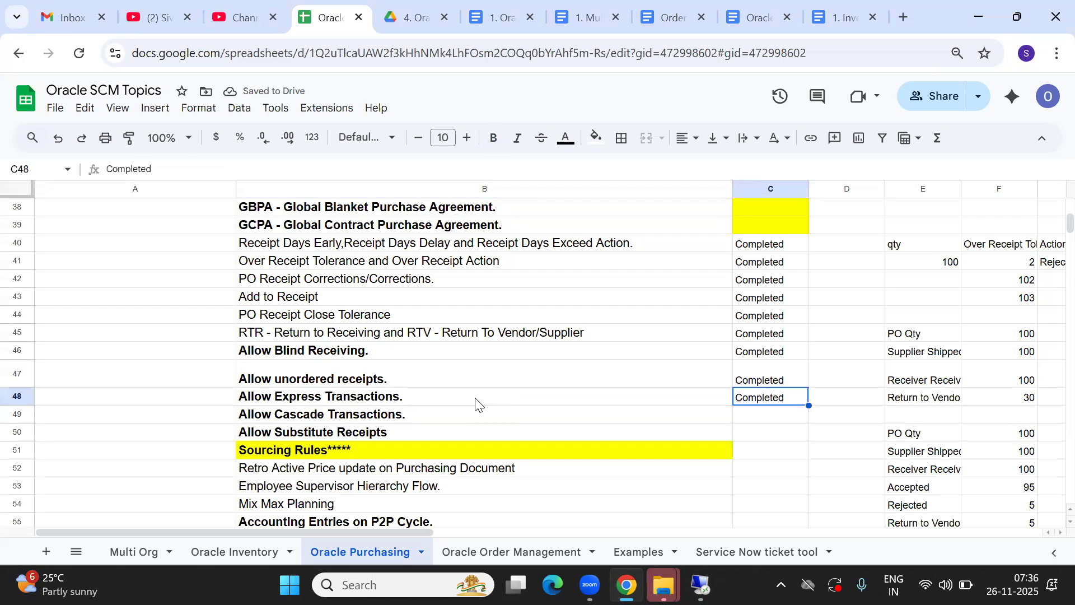
pyautogui.press('Left')
pyautogui.press('Right')
pyautogui.press('Down')
pyautogui.press('Left')
pyautogui.press('Left')
pyautogui.press('Right')
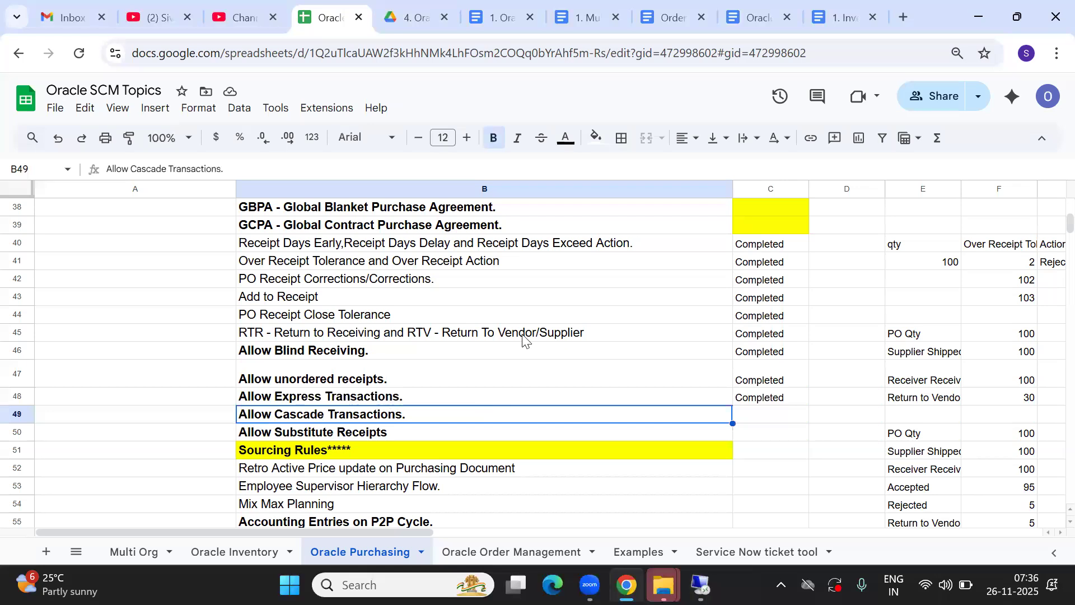
pyautogui.doubleClick(290, 414)
pyautogui.doubleClick(290, 414)
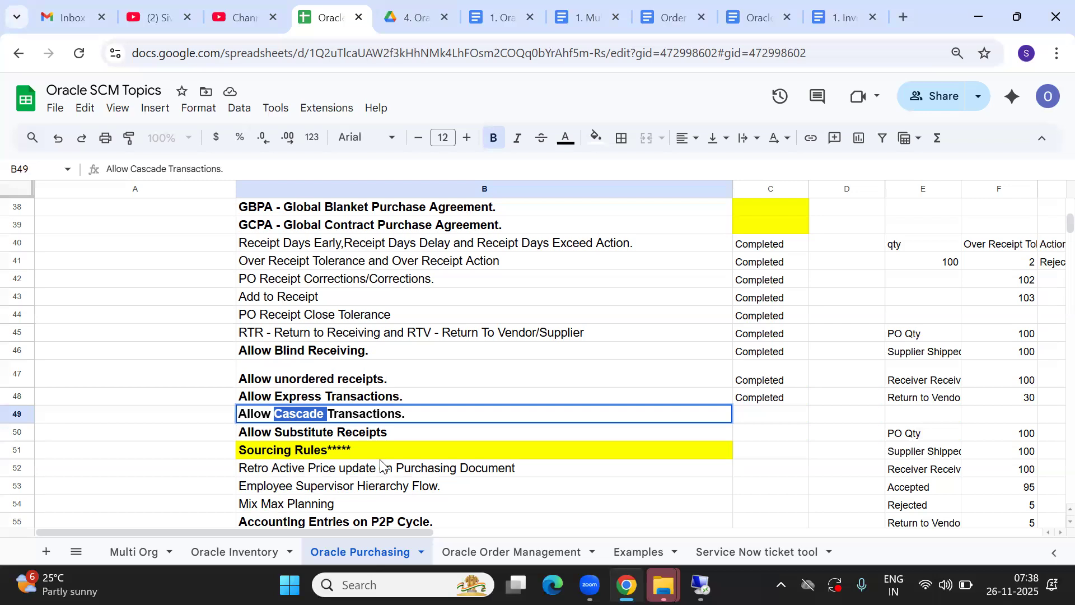
# Step: Return to the Oracle Applications remote session and switch to ABC SI Inventory Responsibility
pyautogui.moveTo(701, 585)
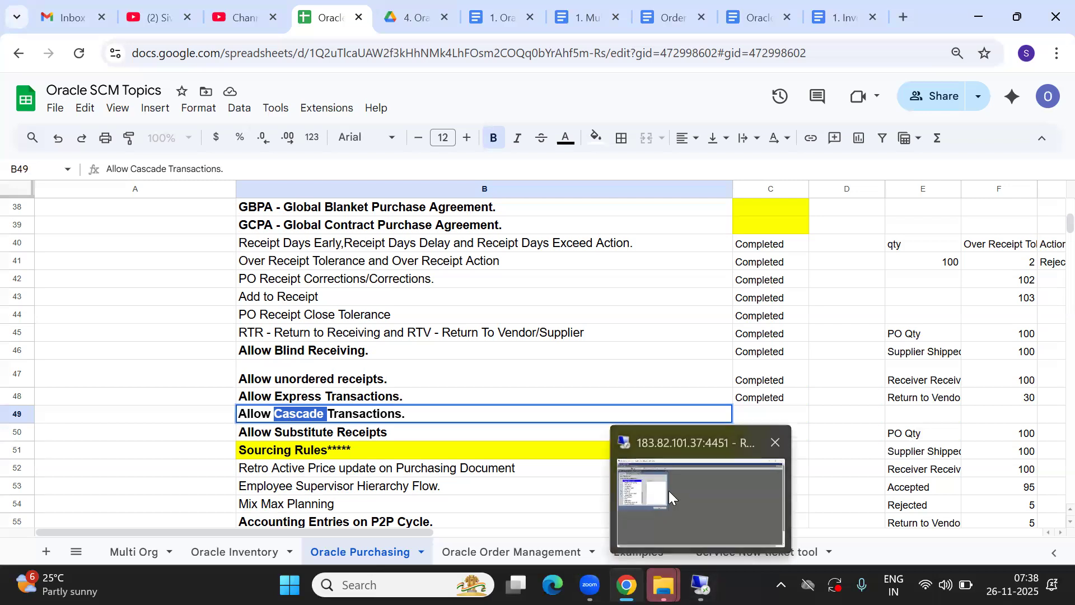
pyautogui.click(669, 490)
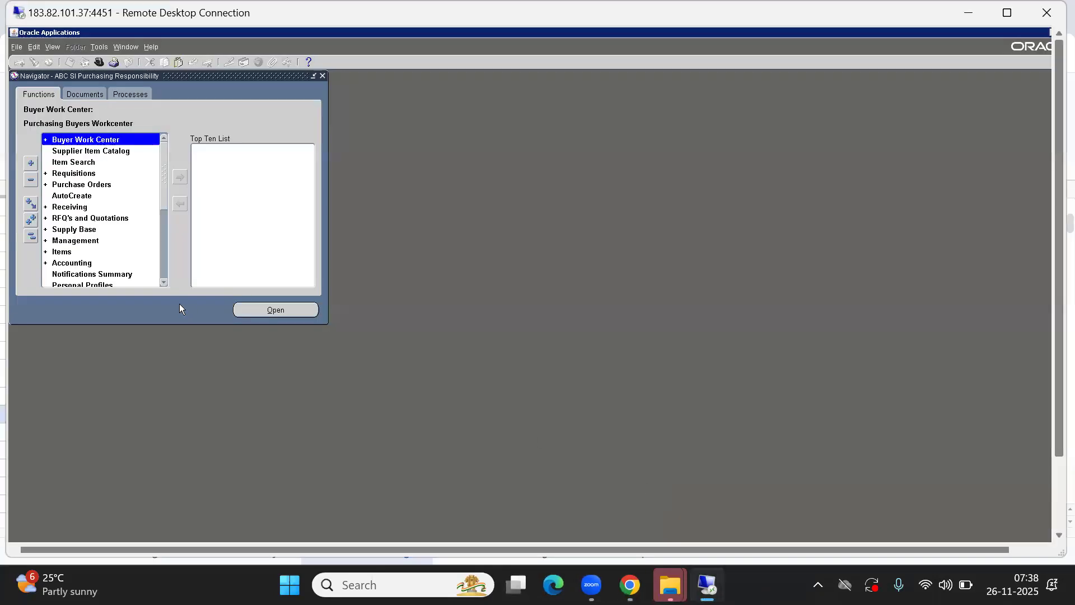
pyautogui.write('se')
pyautogui.click(26, 238)
pyautogui.click(99, 62)
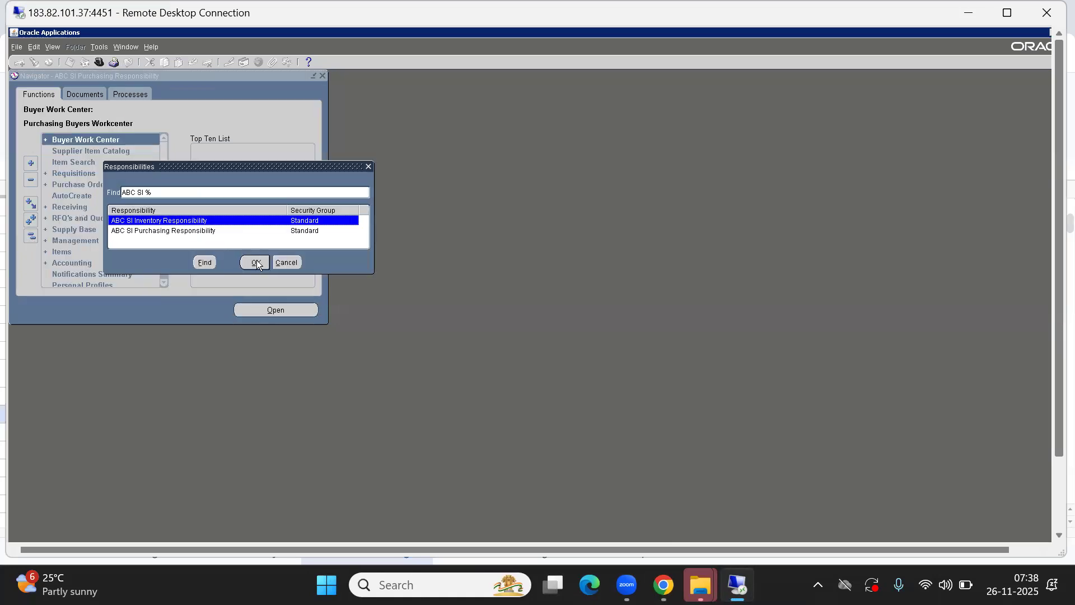
pyautogui.click(256, 259)
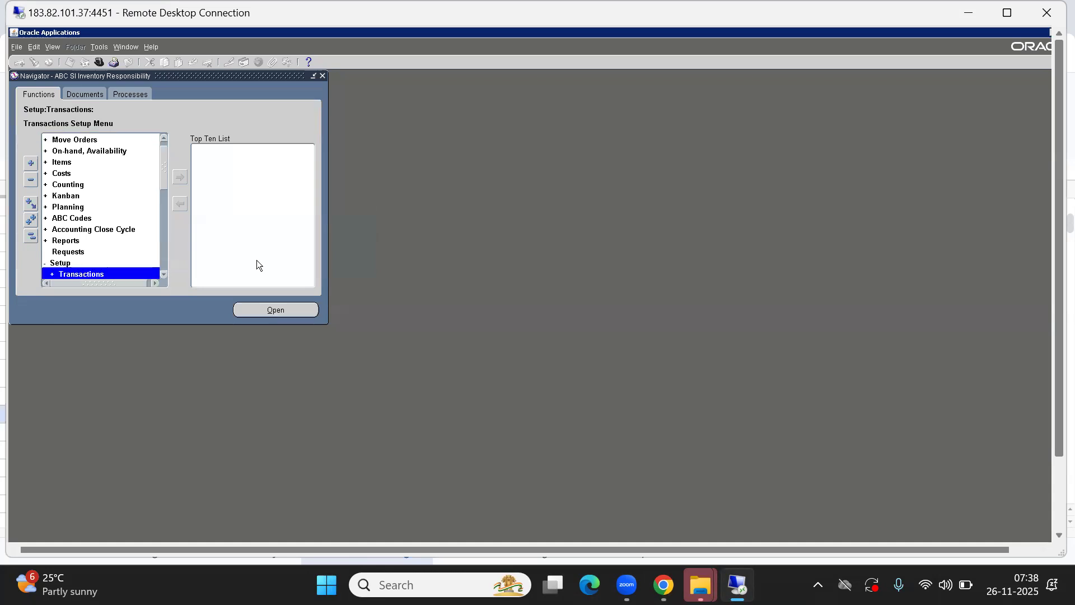
# Step: Open the Master Items form under Items, choosing ABC Andhra Pradesh Inv Org as the organization
pyautogui.click(30, 237)
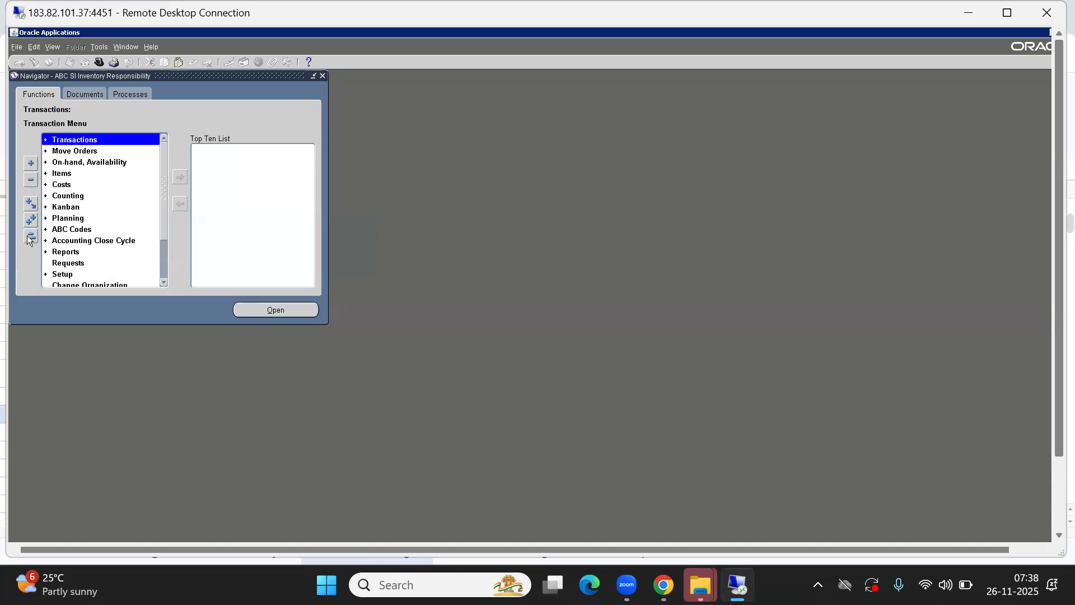
pyautogui.press('i')
pyautogui.press('Return')
pyautogui.press('Return')
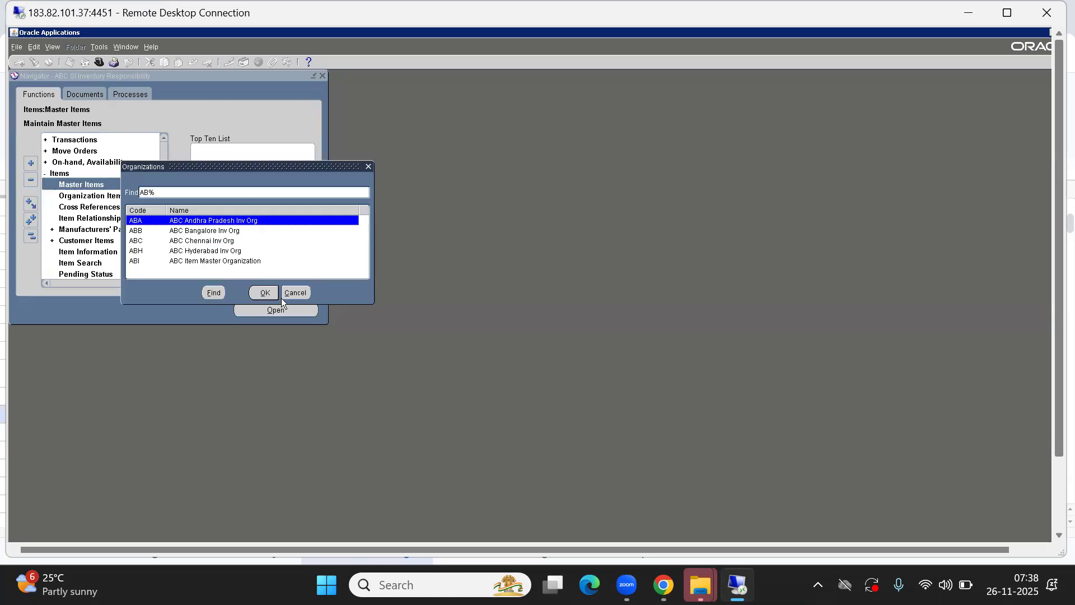
pyautogui.click(261, 293)
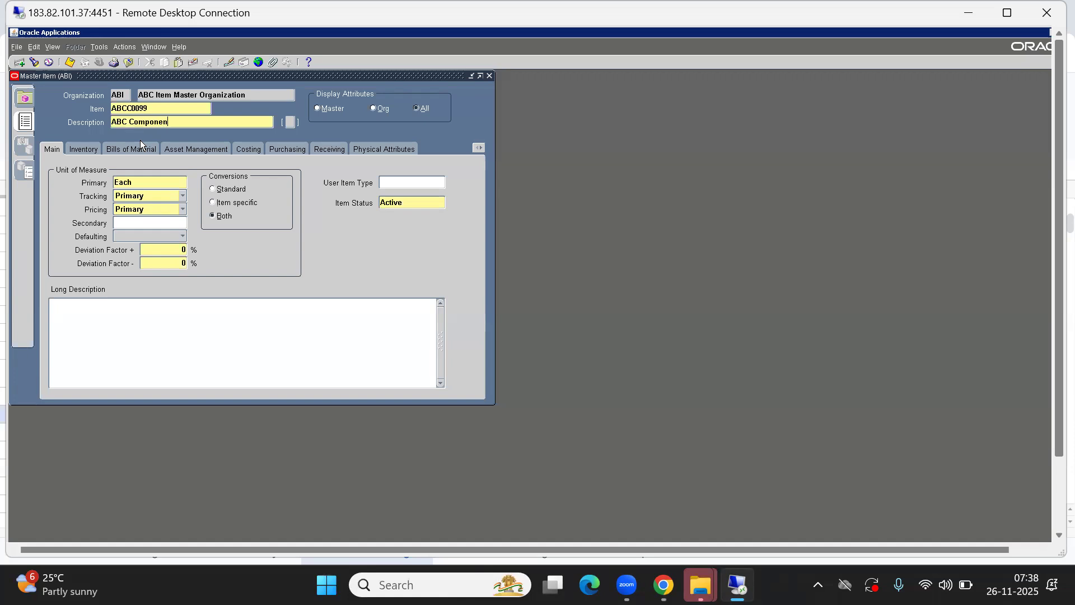
# Step: Define item ABCC0099 with the description ABC Components Hard Disk and primary unit of measure A_Each
pyautogui.write('Hard Disk')
pyautogui.press('Tab')
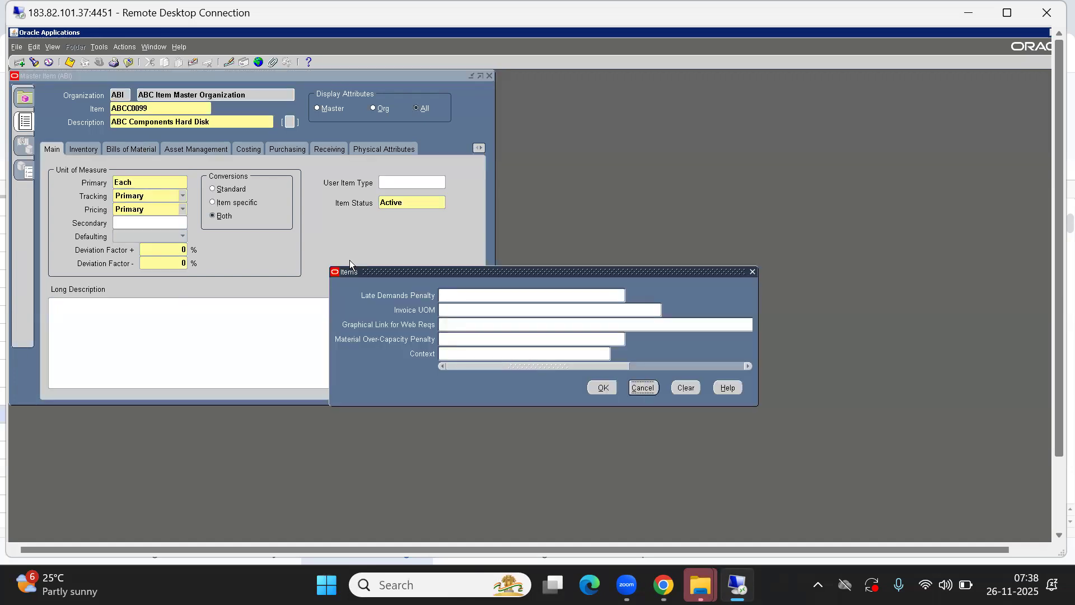
pyautogui.click(603, 387)
pyautogui.write('a_e')
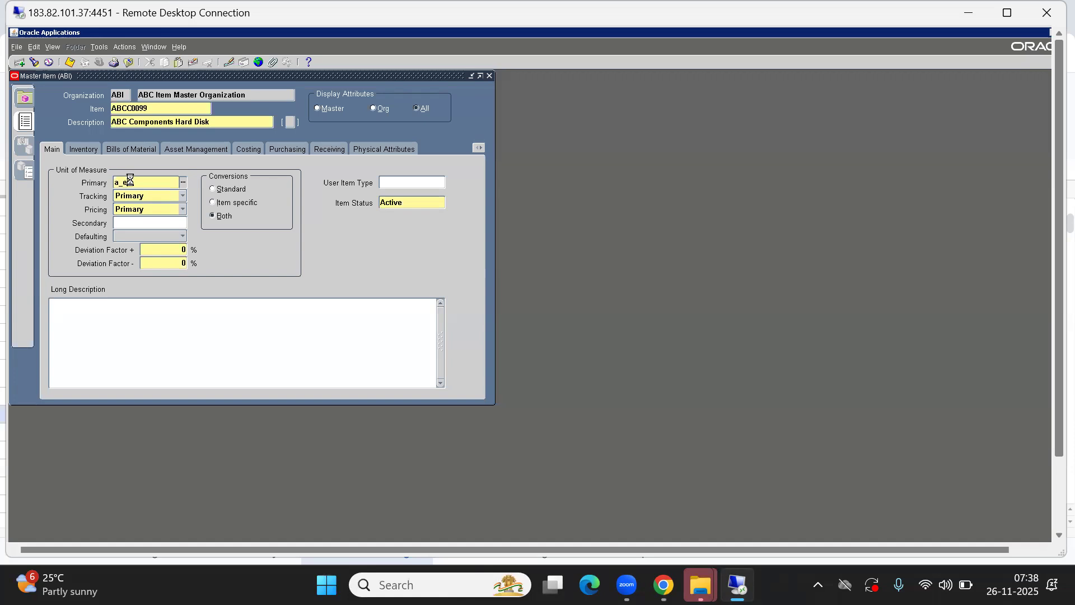
pyautogui.press('Tab')
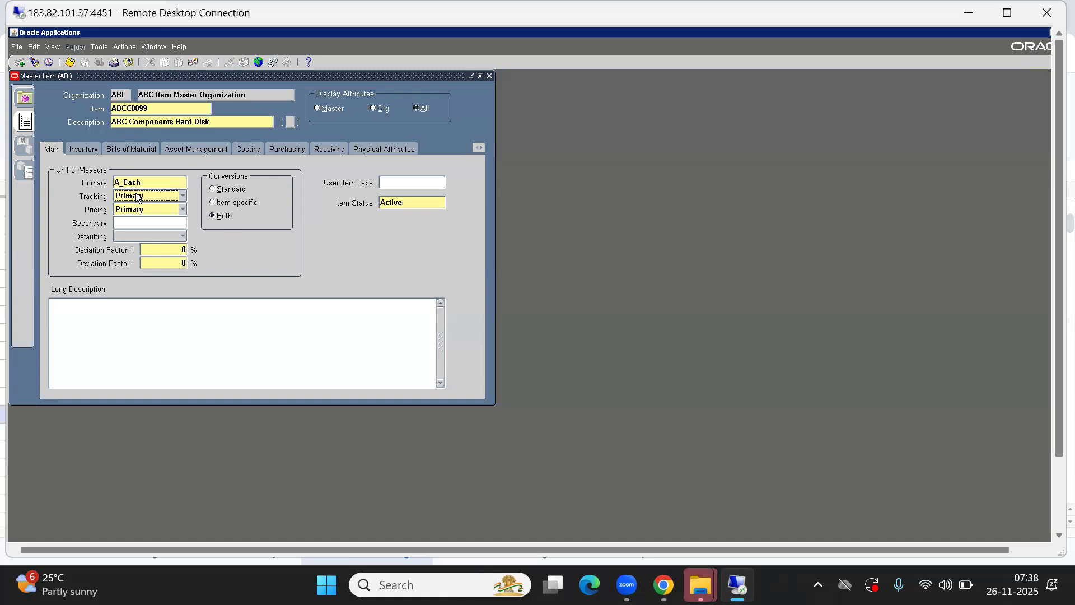
# Step: Copy the Purchased Item template's attributes onto item ABCC0099
pyautogui.click(130, 178)
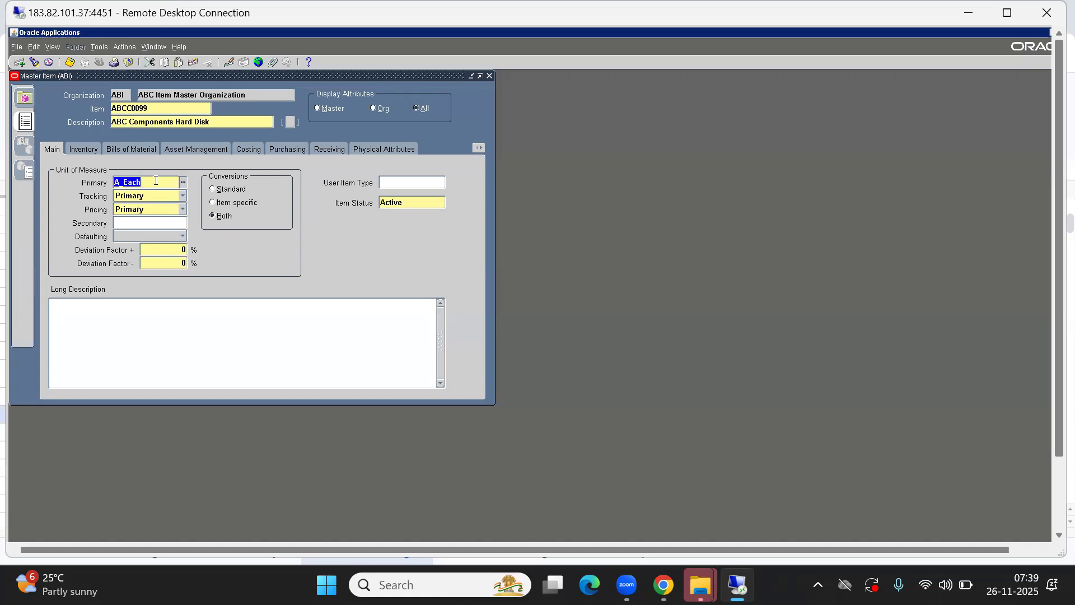
pyautogui.click(93, 47)
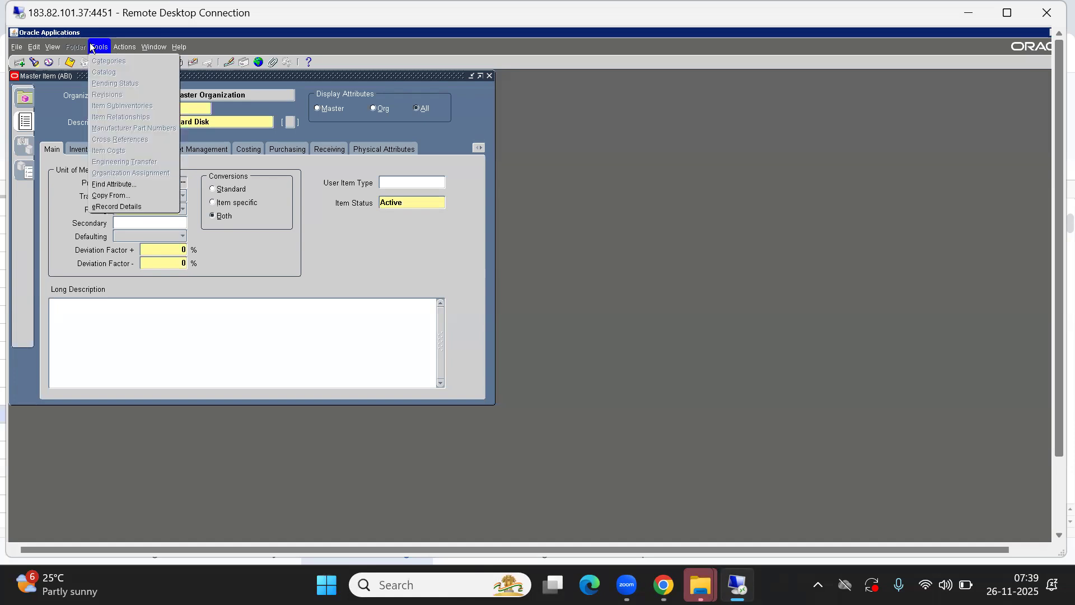
pyautogui.click(108, 195)
pyautogui.write('p')
pyautogui.press('Tab')
pyautogui.click(308, 276)
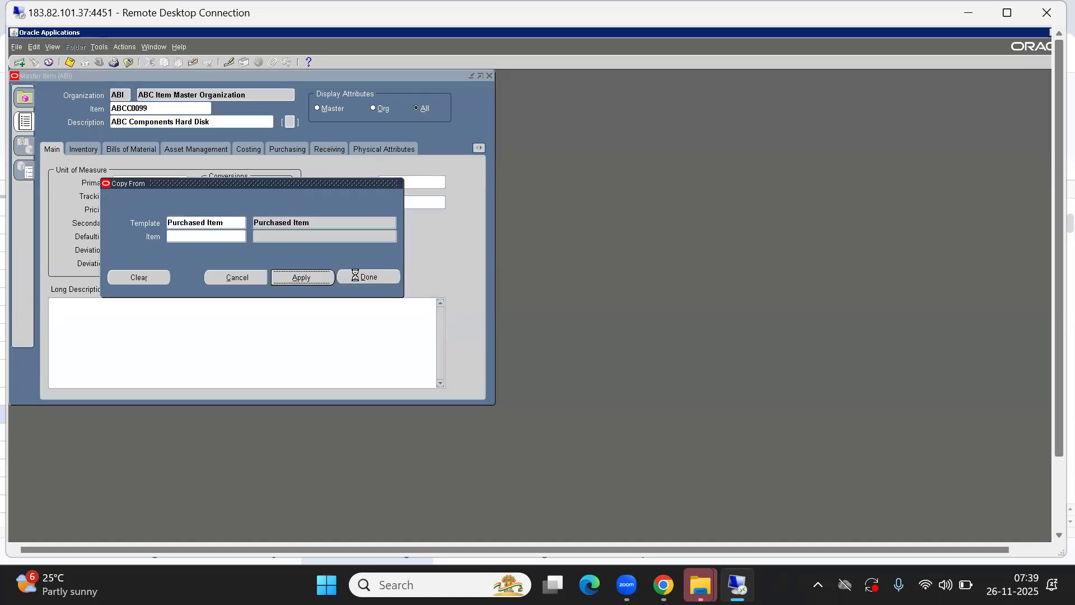
pyautogui.click(364, 277)
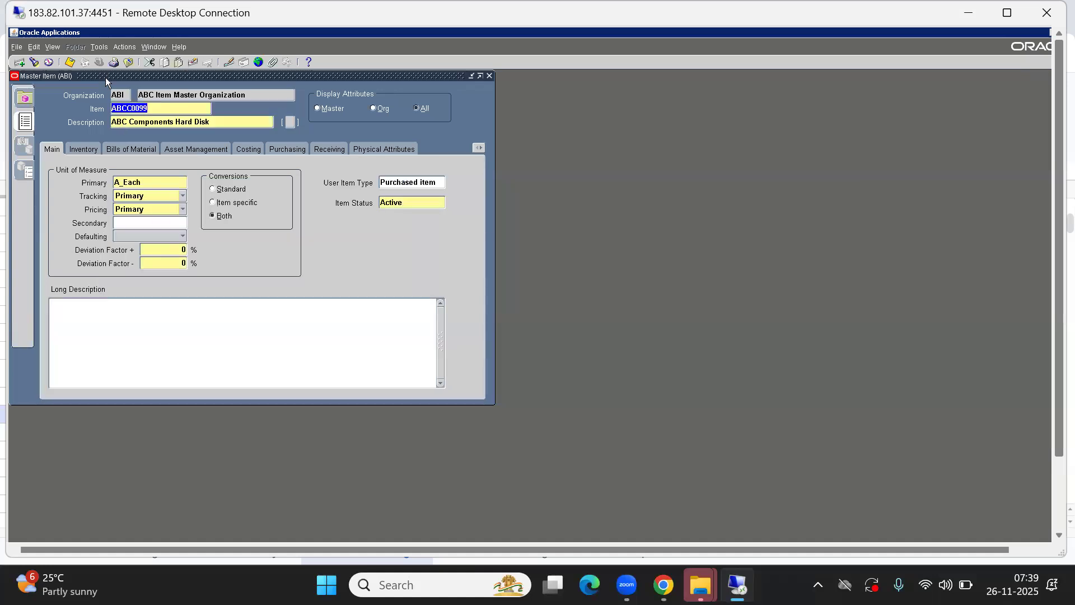
# Step: Save item ABCC0099, assign it to ABC Bangalore Inv Org, and close the Master Item form
pyautogui.click(69, 62)
pyautogui.click(103, 48)
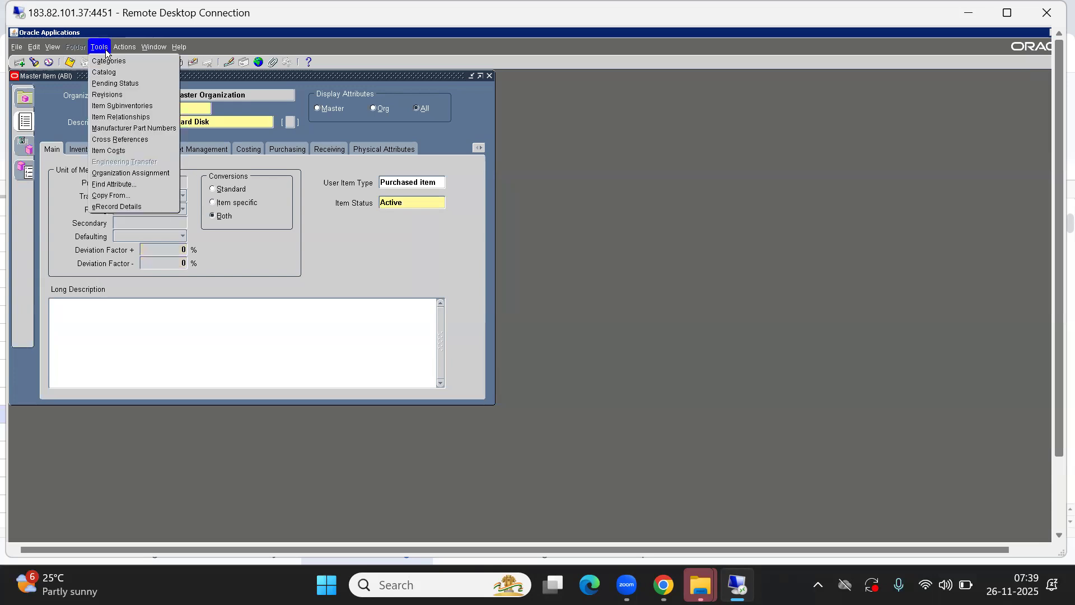
pyautogui.click(129, 174)
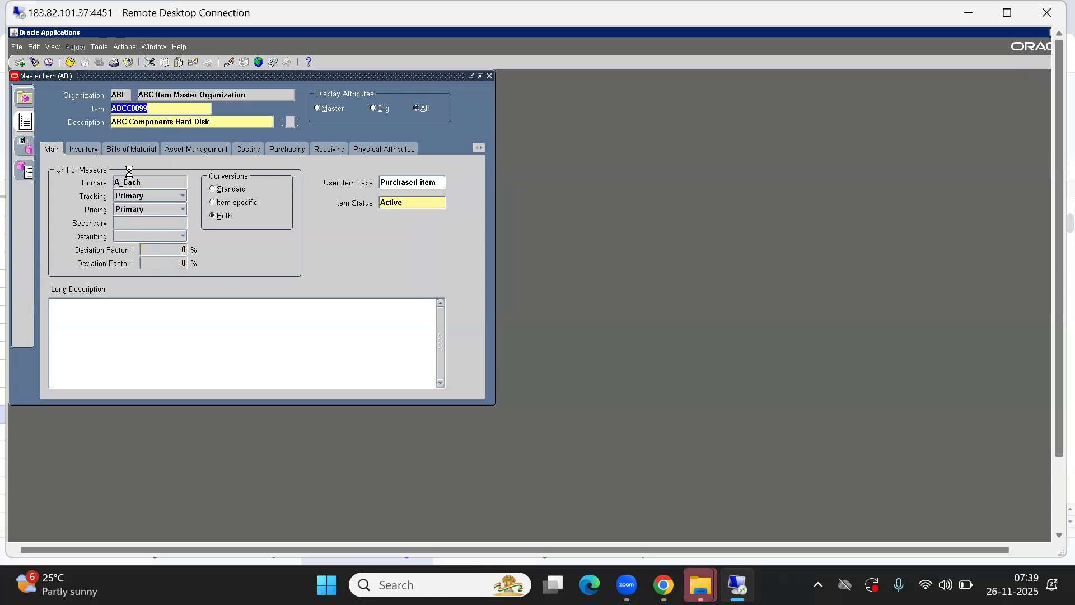
pyautogui.click(446, 196)
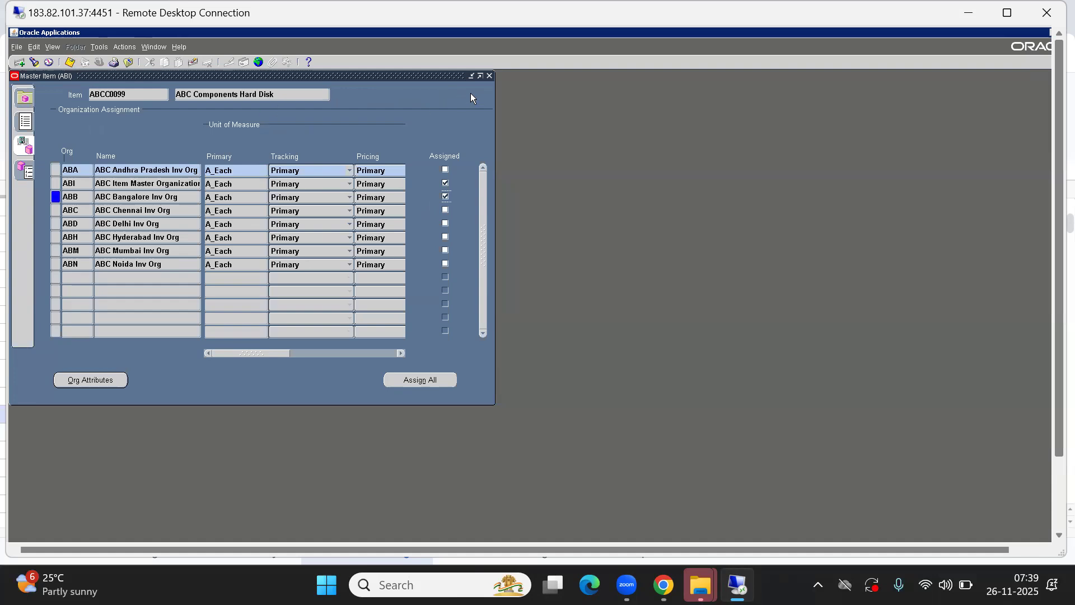
pyautogui.click(489, 76)
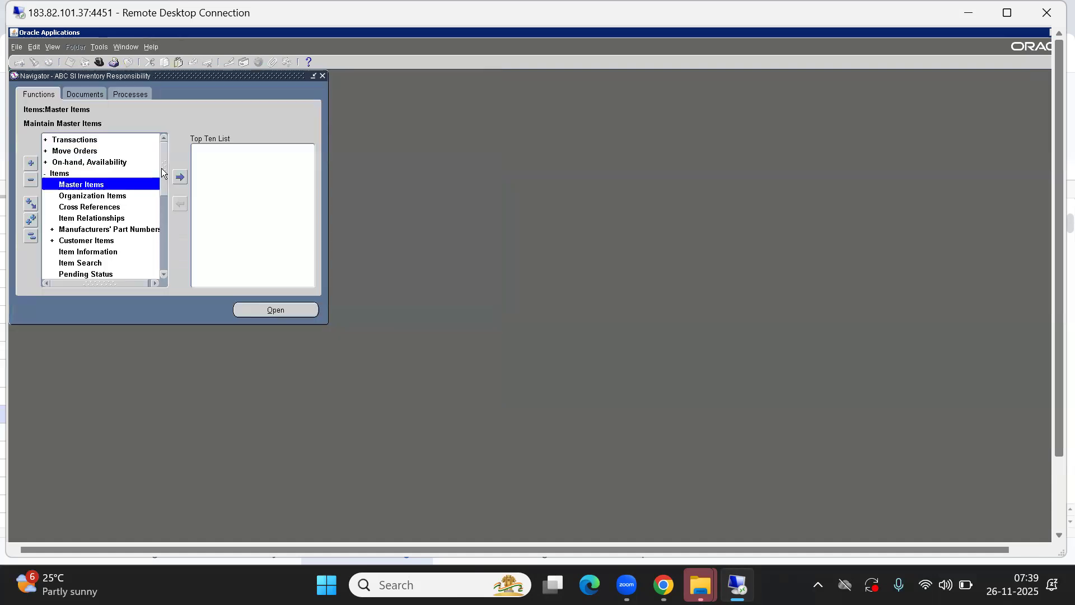
# Step: Collapse the navigator branches and open the Units of Measure form from the inventory setup functions
pyautogui.click(31, 237)
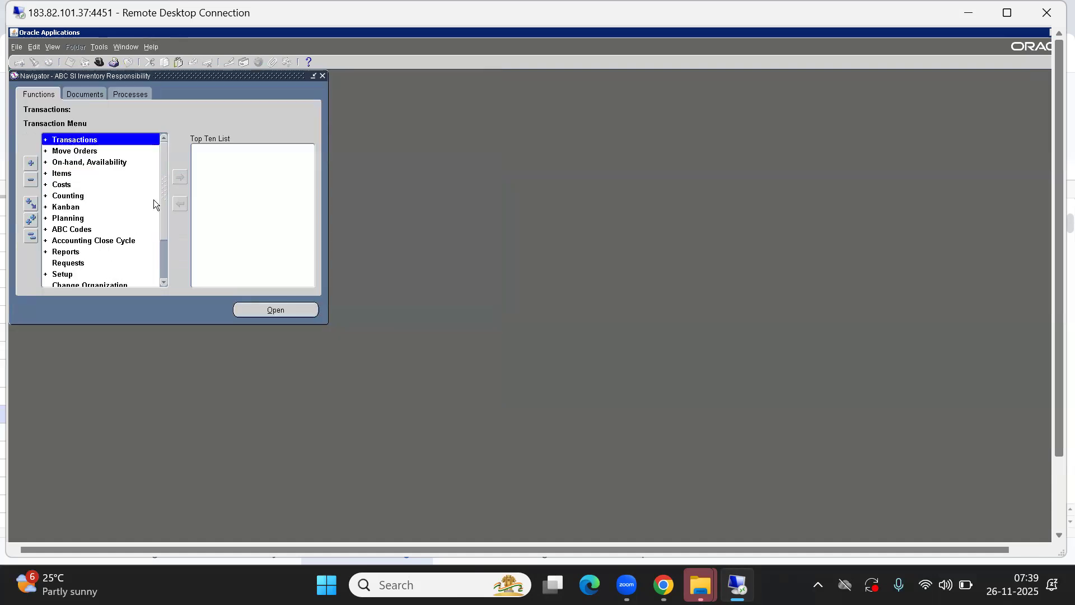
pyautogui.doubleClick(163, 283)
pyautogui.click(161, 283)
pyautogui.click(162, 284)
pyautogui.click(161, 284)
pyautogui.click(31, 236)
pyautogui.press('s')
pyautogui.press('Return')
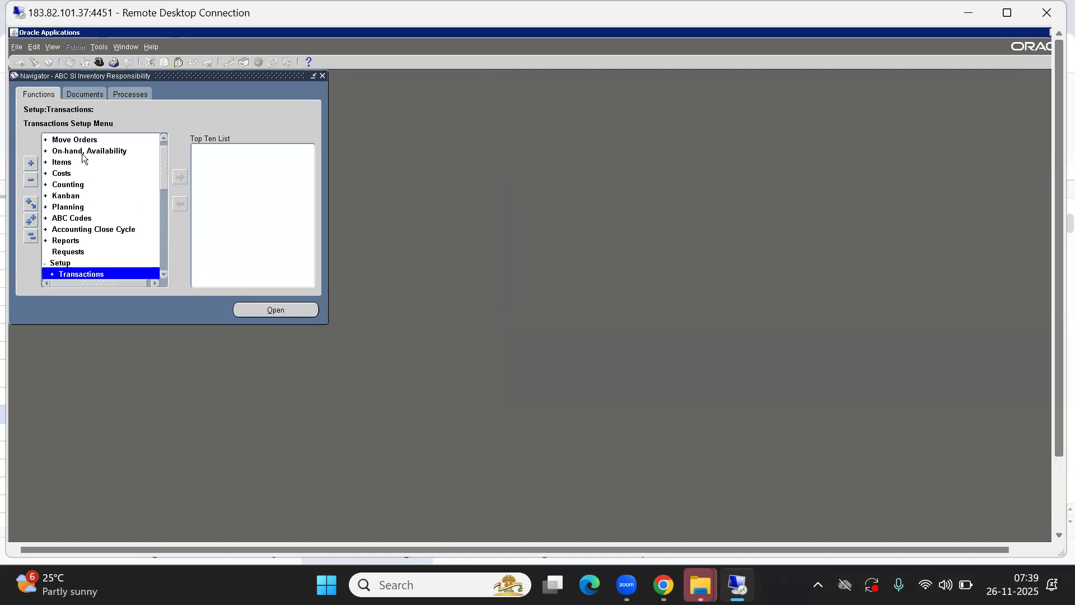
pyautogui.press('u')
pyautogui.press('Return')
pyautogui.press('Down')
pyautogui.press('Down')
pyautogui.press('Up')
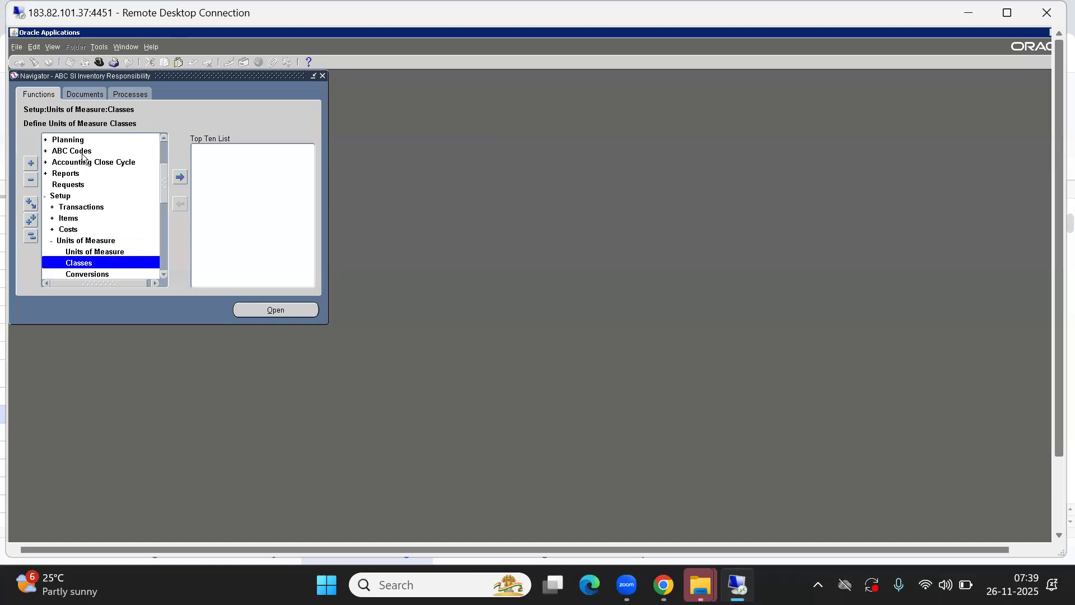
pyautogui.press('Up')
pyautogui.press('Return')
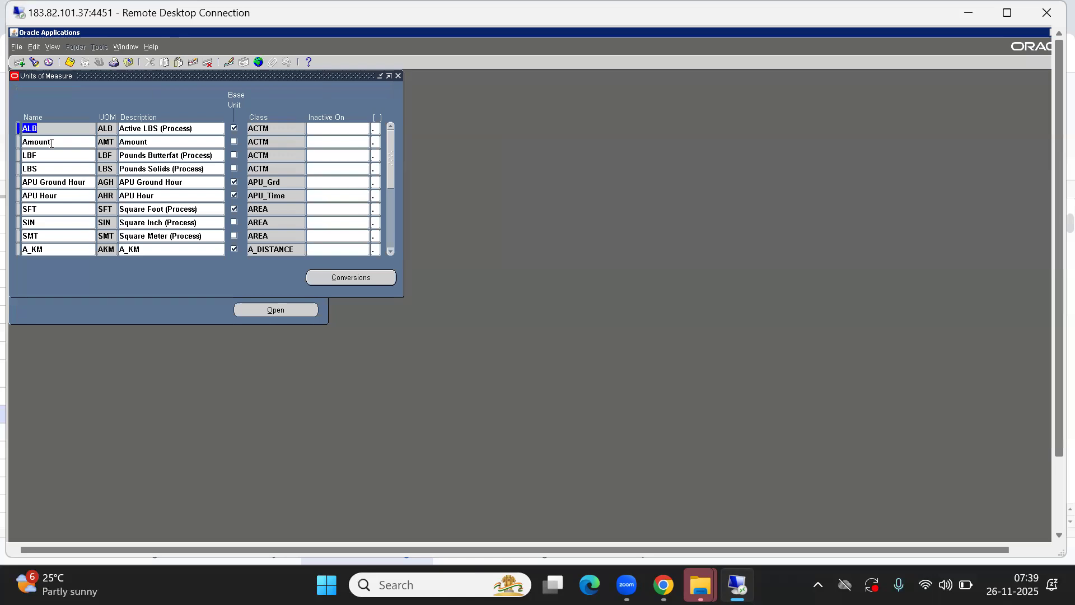
# Step: Query units of measure whose names match A_% and open the conversions for A_Each
pyautogui.press('F11')
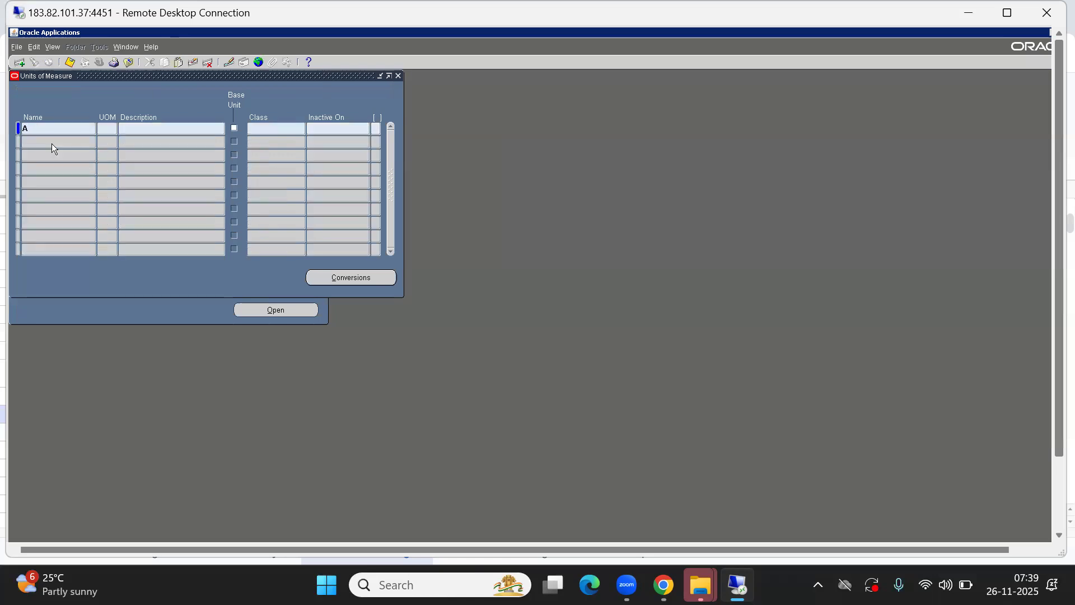
pyautogui.write('A_%')
pyautogui.hotkey('ctrl', 'F11')
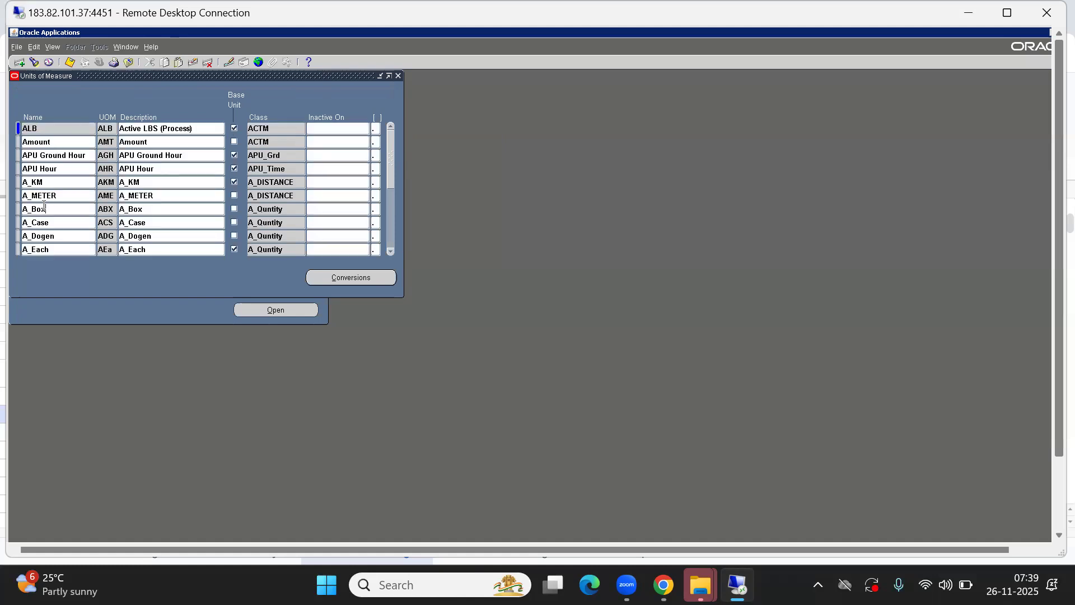
pyautogui.click(45, 209)
pyautogui.press('Down')
pyautogui.press('Down')
pyautogui.press('Down')
pyautogui.press('Down')
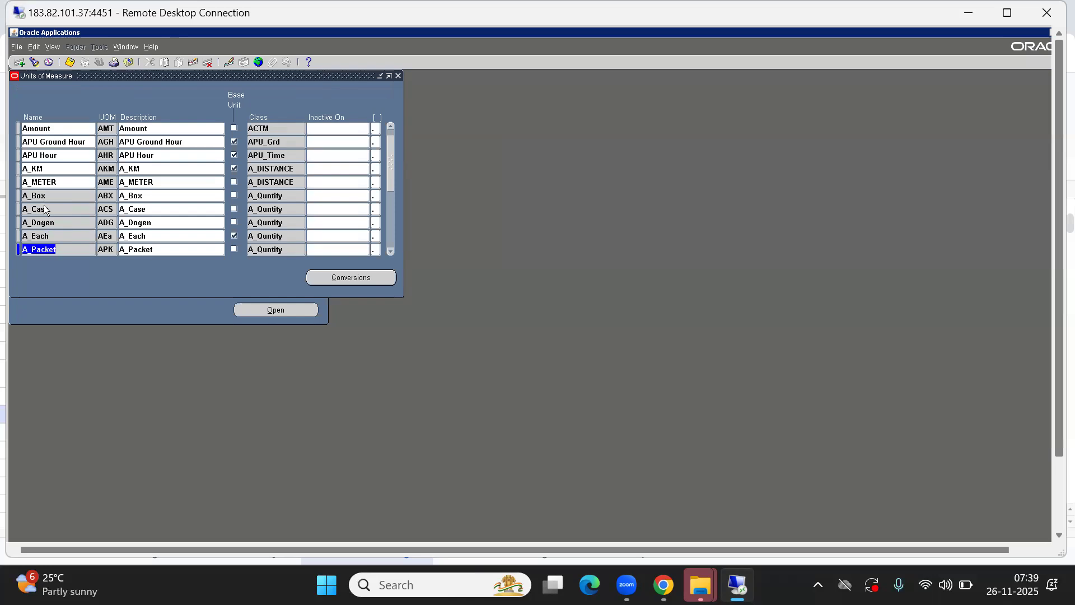
pyautogui.press('Up')
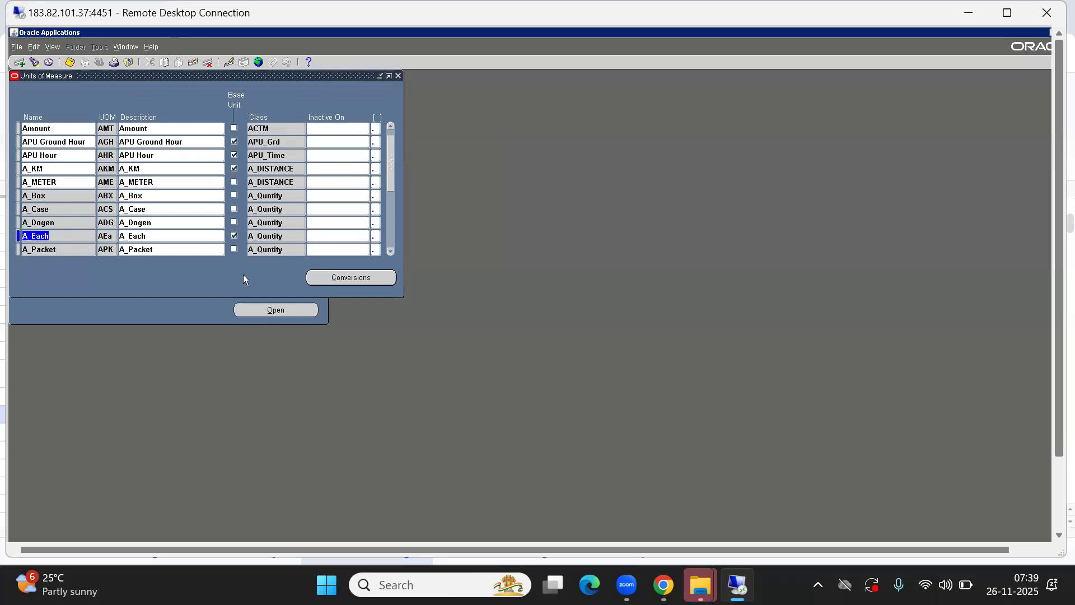
pyautogui.click(356, 278)
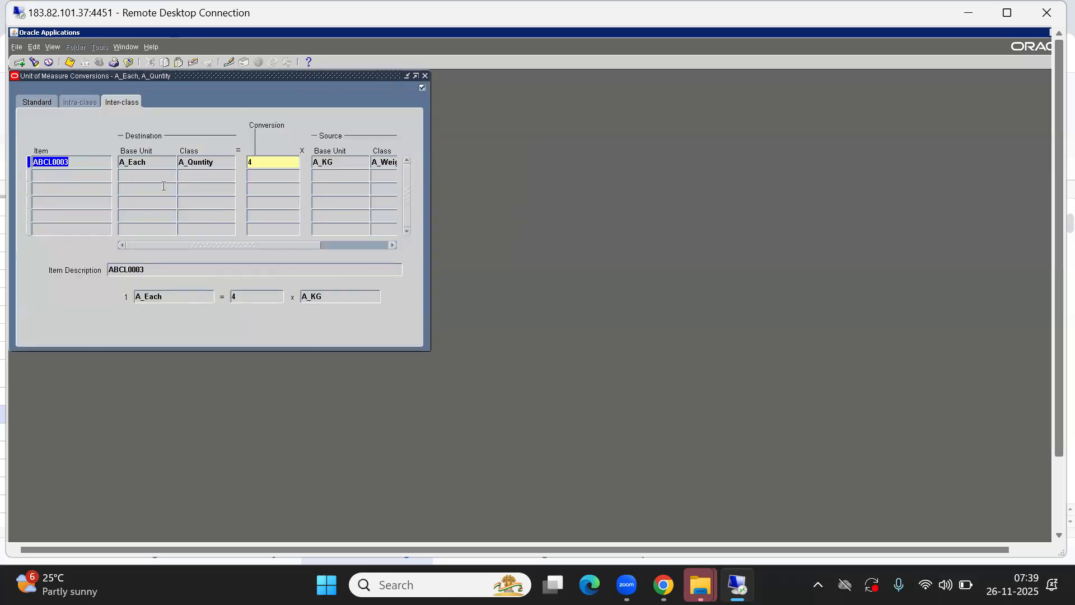
# Step: Review A_Each's standard and inter-class unit conversions, then close the conversions form
pyautogui.click(30, 103)
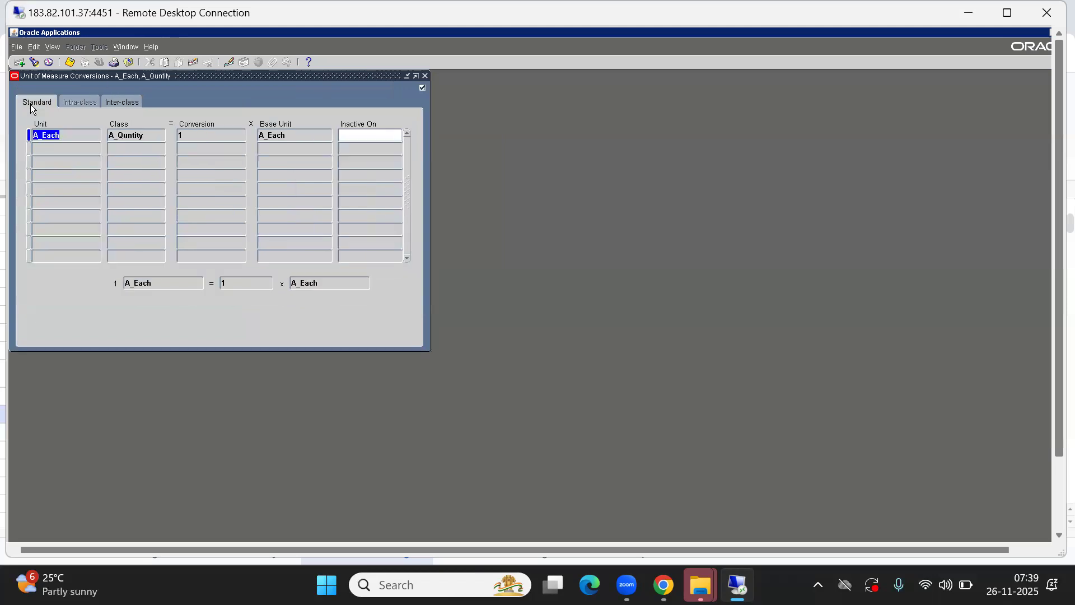
pyautogui.click(62, 148)
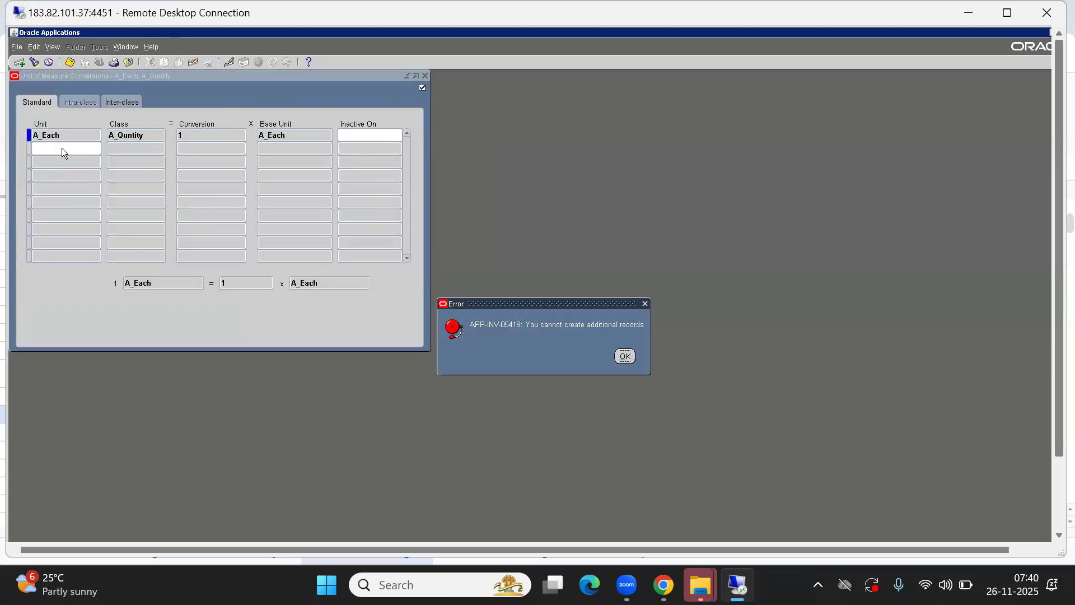
pyautogui.click(625, 357)
pyautogui.click(124, 101)
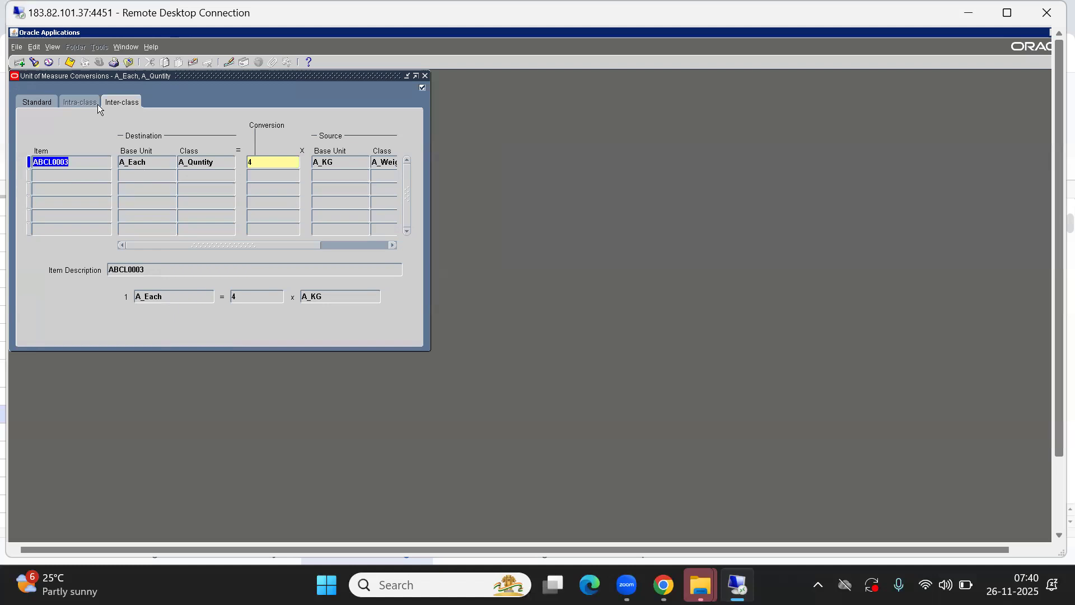
pyautogui.click(34, 103)
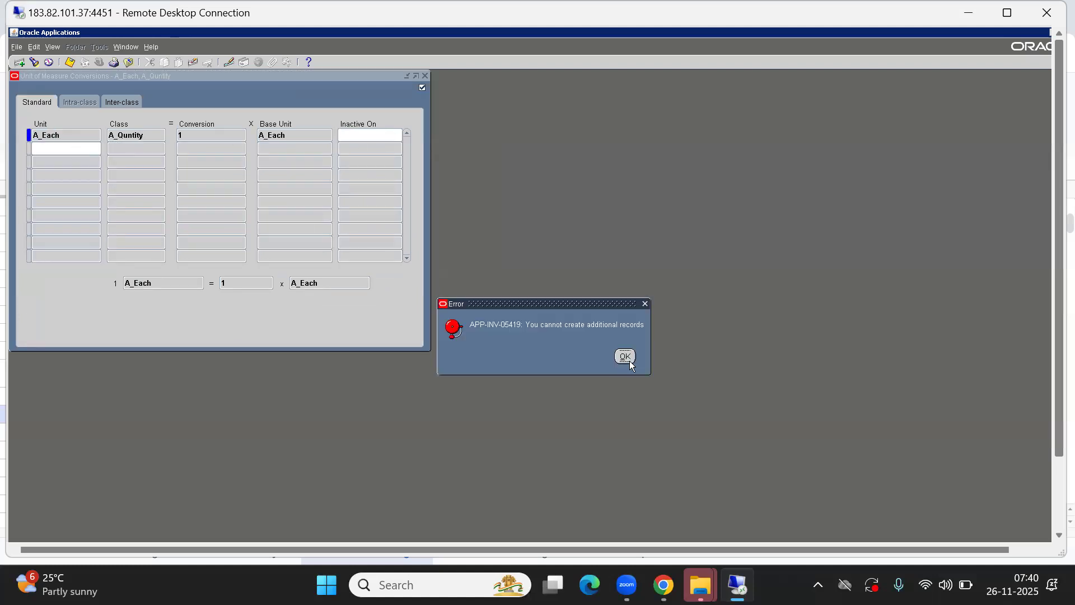
pyautogui.click(625, 358)
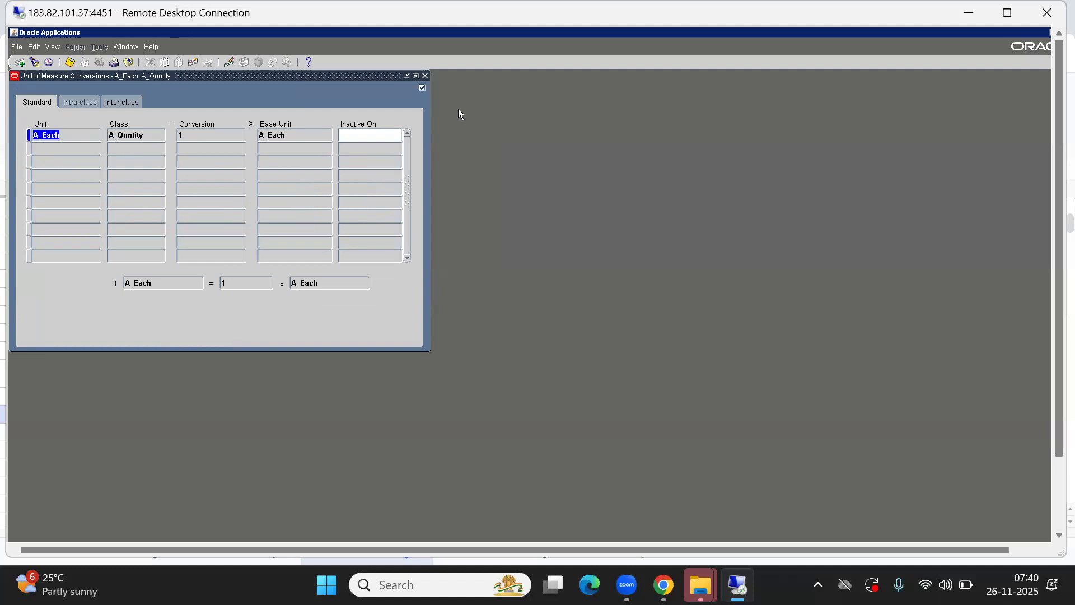
pyautogui.click(425, 76)
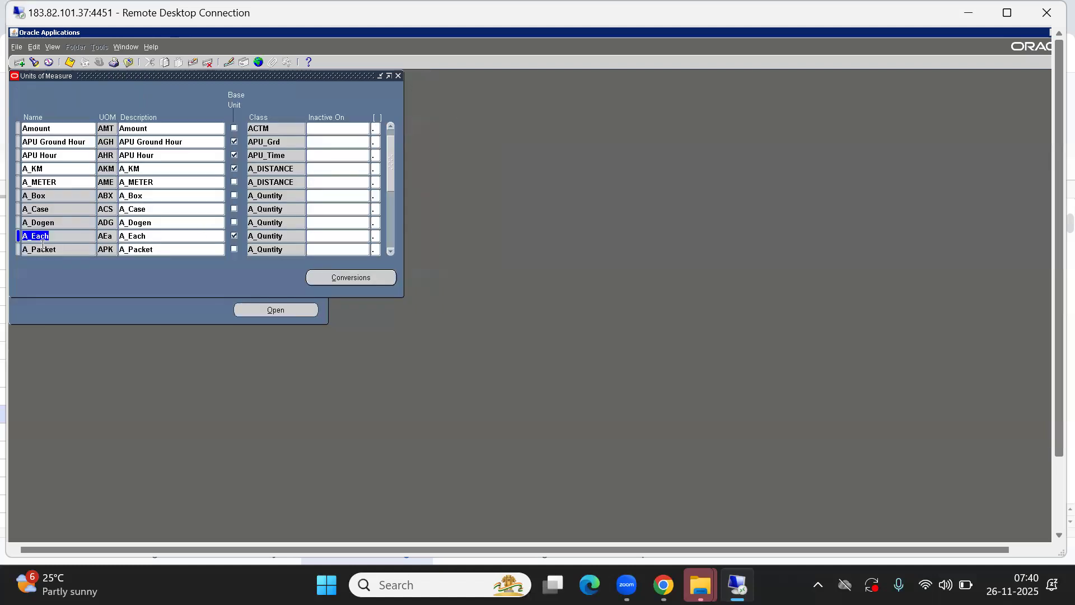
# Step: Define A_Box's standard conversion as 25 A_Each, save it, and close the conversions form
pyautogui.click(43, 196)
pyautogui.click(351, 277)
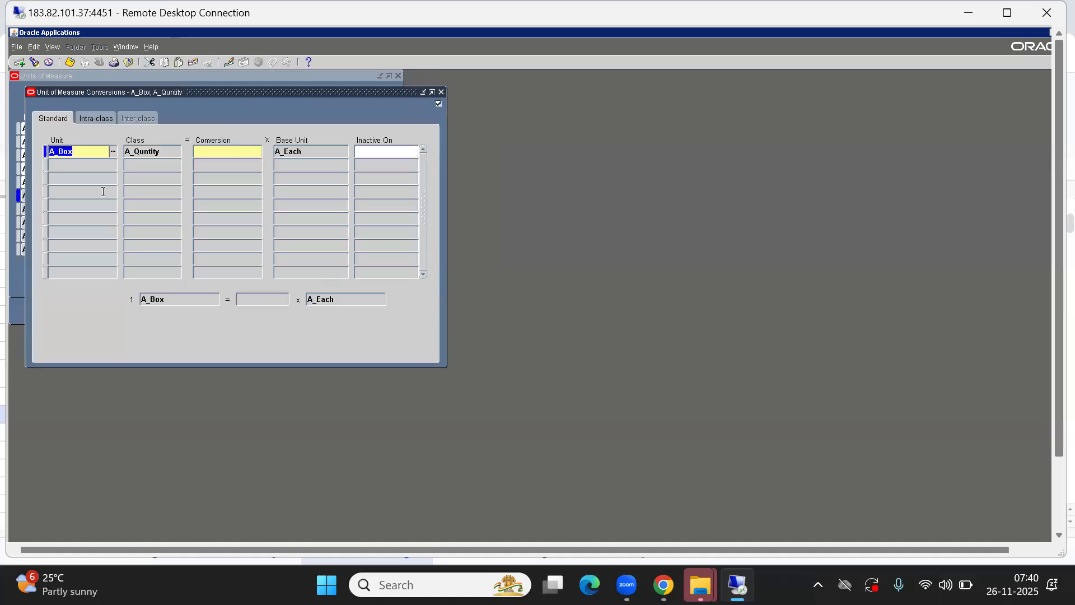
pyautogui.click(213, 152)
pyautogui.write('25')
pyautogui.press('Tab')
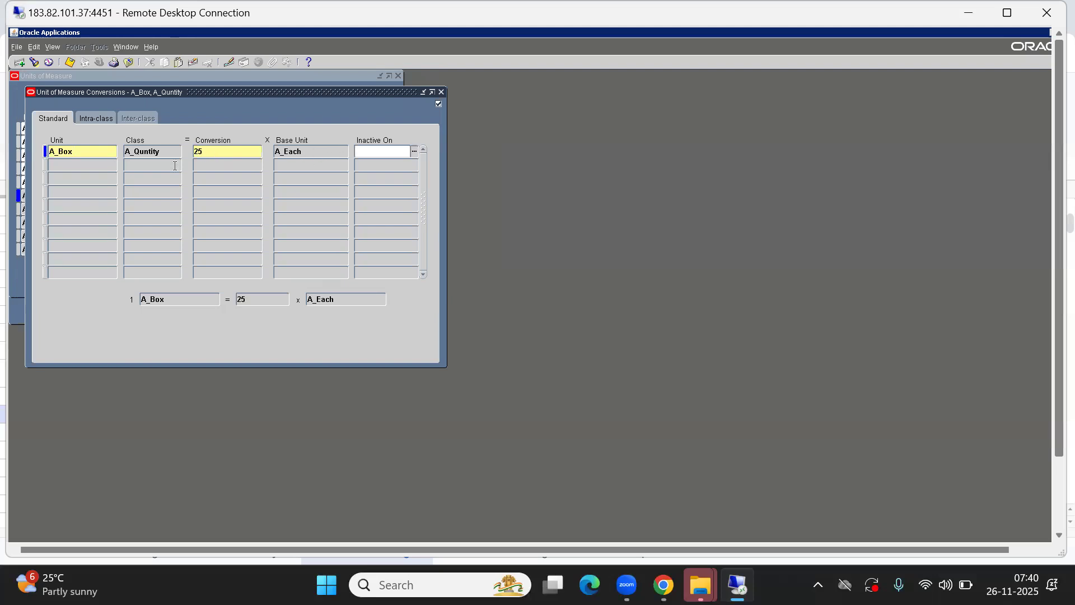
pyautogui.click(72, 63)
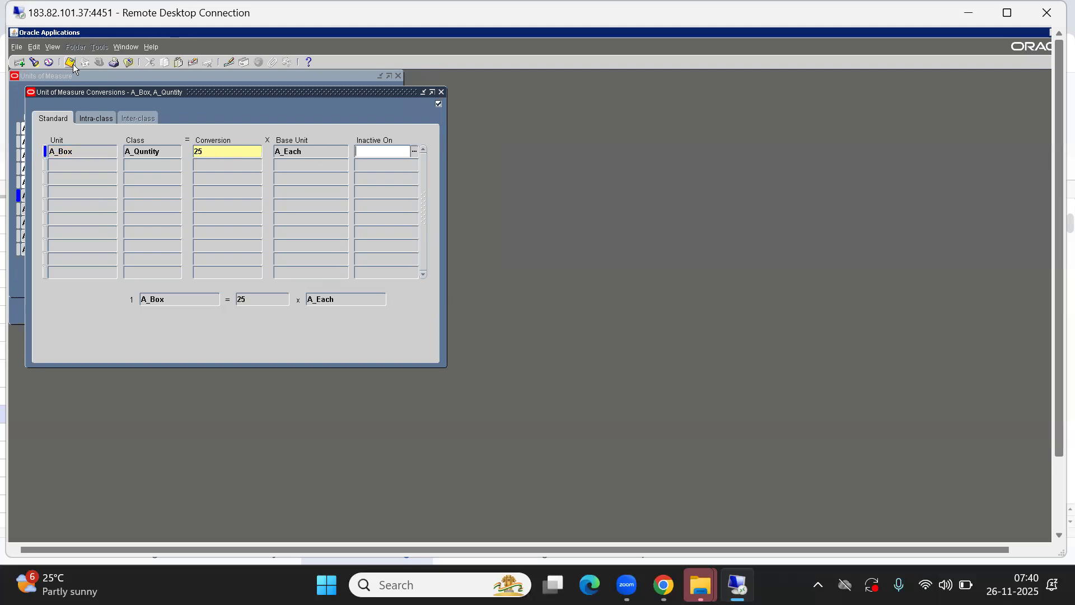
pyautogui.click(231, 151)
pyautogui.press('Tab')
pyautogui.click(441, 92)
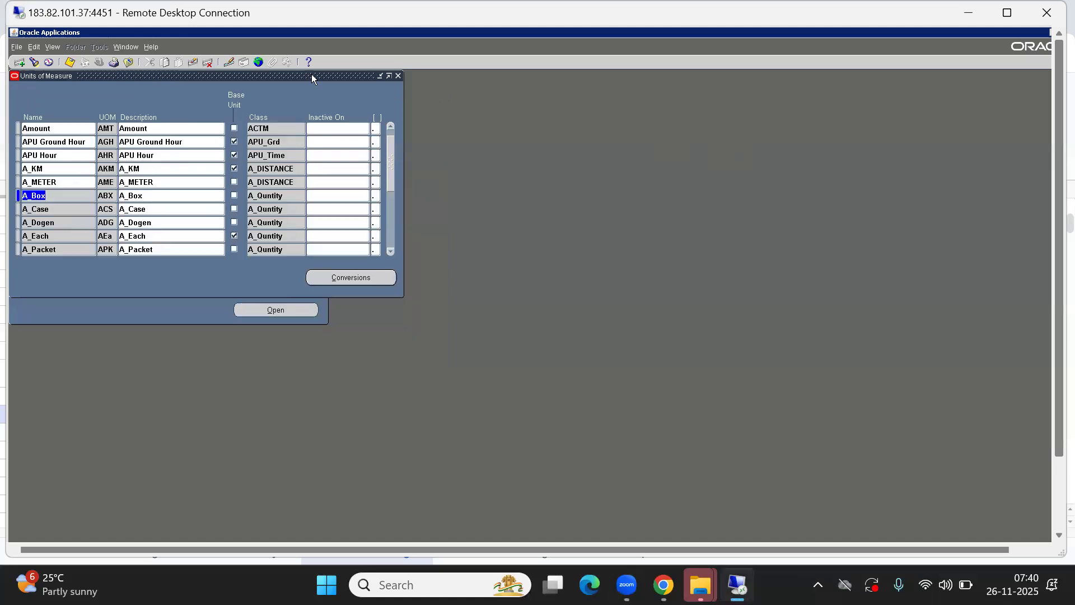
# Step: Close the Units of Measure form and collapse all navigator branches
pyautogui.hotkey('alt', 'f')
pyautogui.press('c')
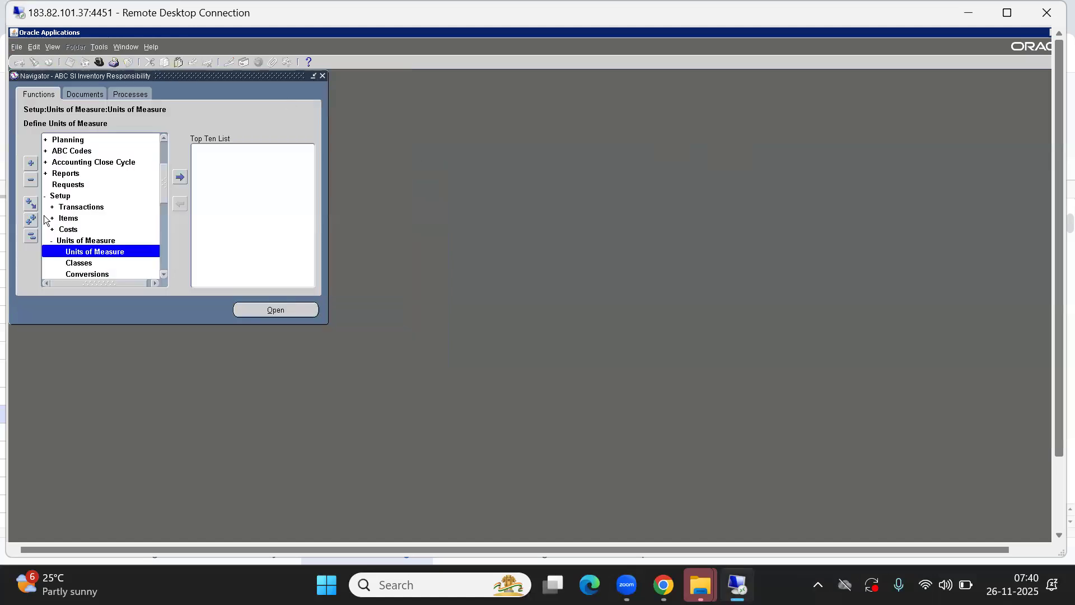
pyautogui.click(30, 241)
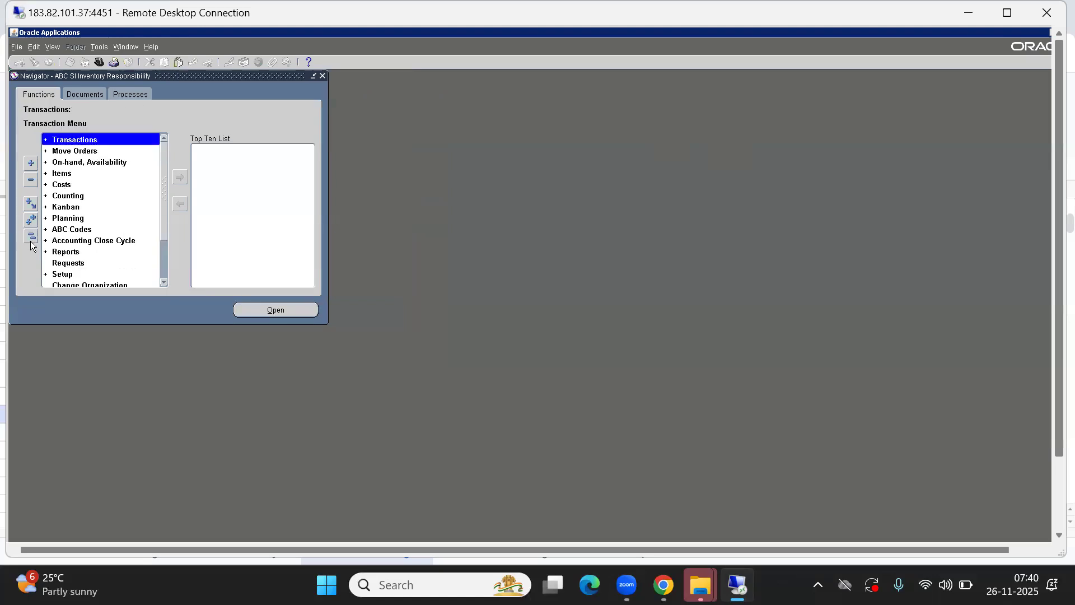
# Step: Switch to the ABC SI Purchasing Responsibility and open the Purchase Orders form
pyautogui.hotkey('alt', 'f')
pyautogui.press('w')
pyautogui.press('Down')
pyautogui.press('Return')
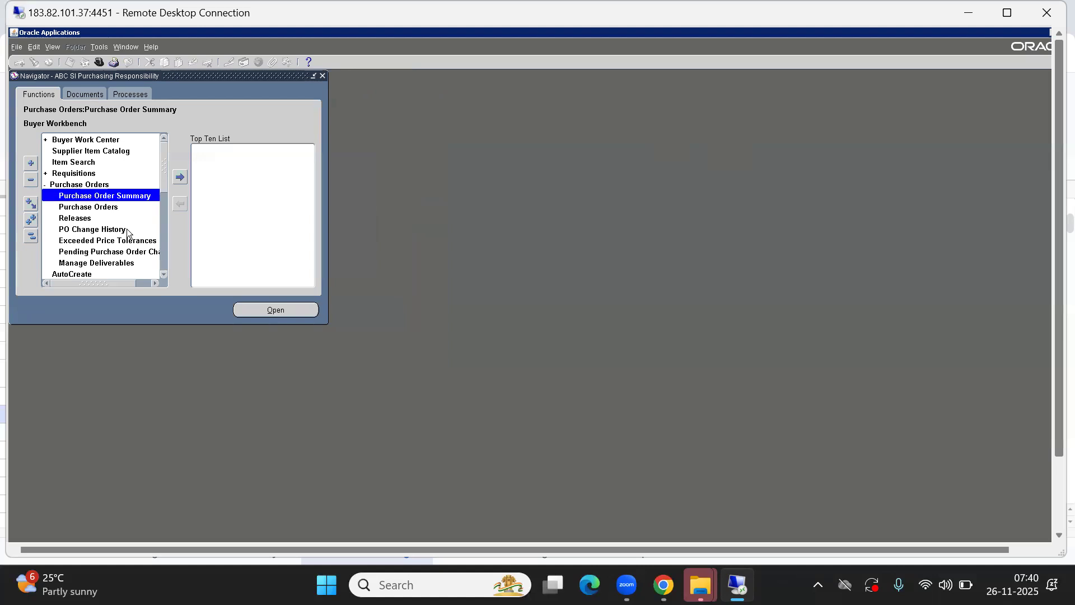
pyautogui.press('Down')
pyautogui.press('Return')
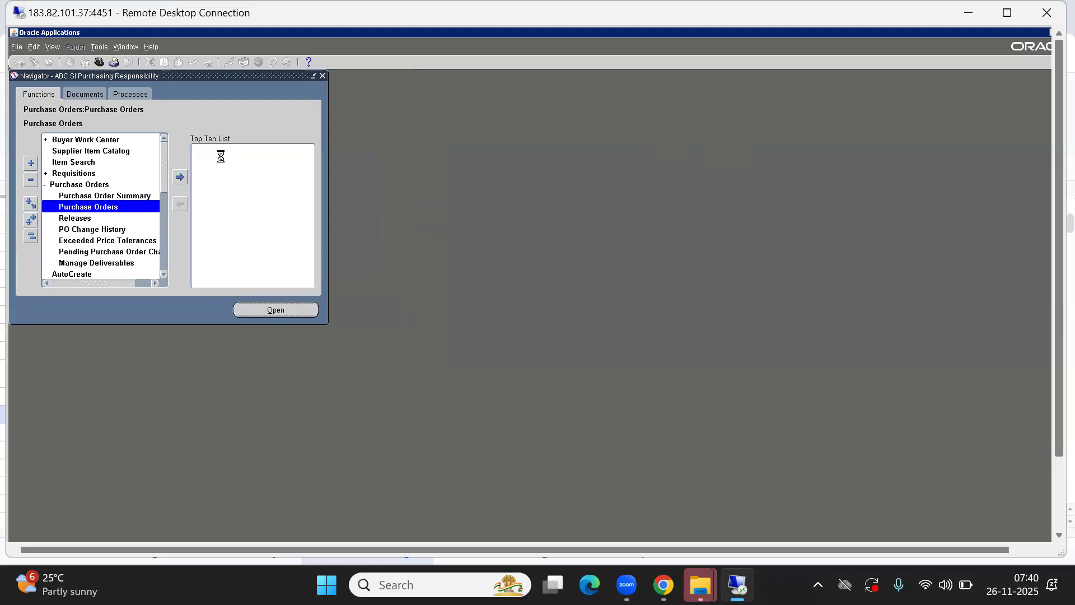
# Step: Set the new standard purchase order's supplier to ASD MFG India Pvt Ltd with site ASD MFG SI SITE
pyautogui.click(106, 116)
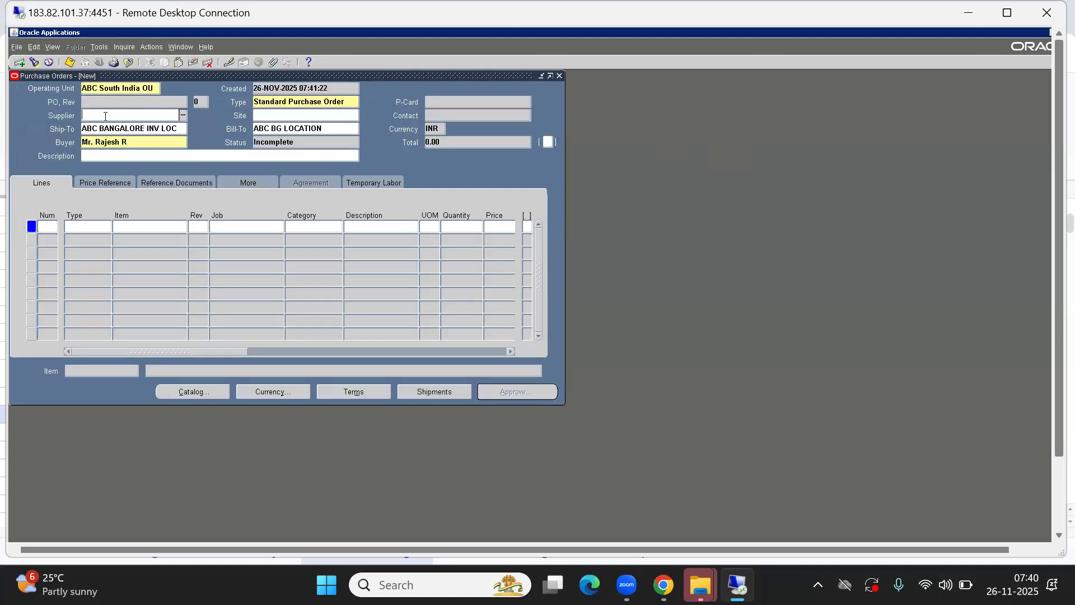
pyautogui.write('AS')
pyautogui.press('Tab')
pyautogui.click(146, 228)
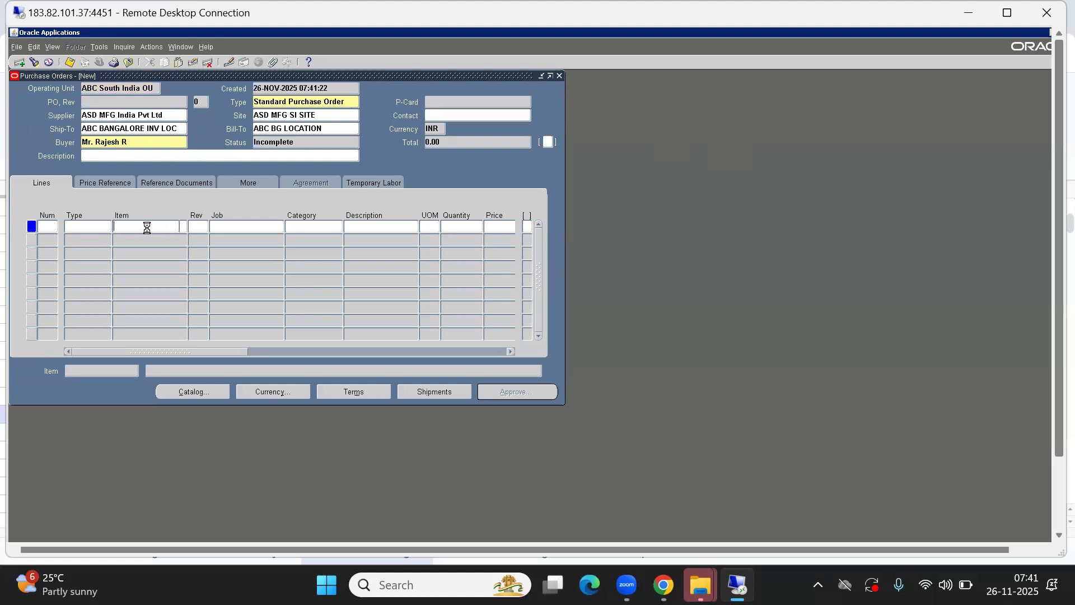
pyautogui.write('%99')
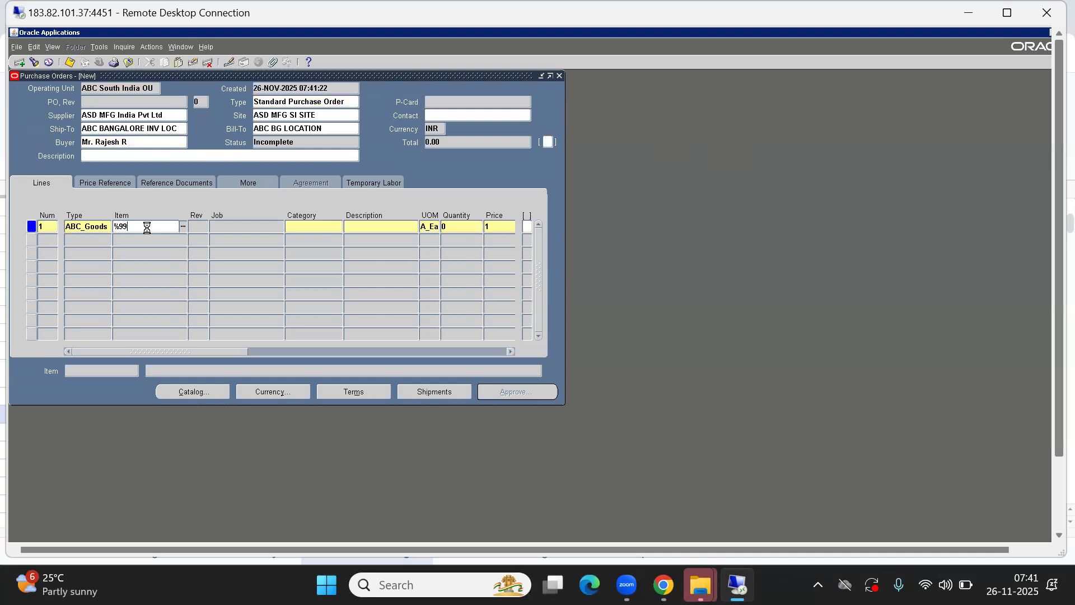
pyautogui.press('Tab')
pyautogui.doubleClick(149, 239)
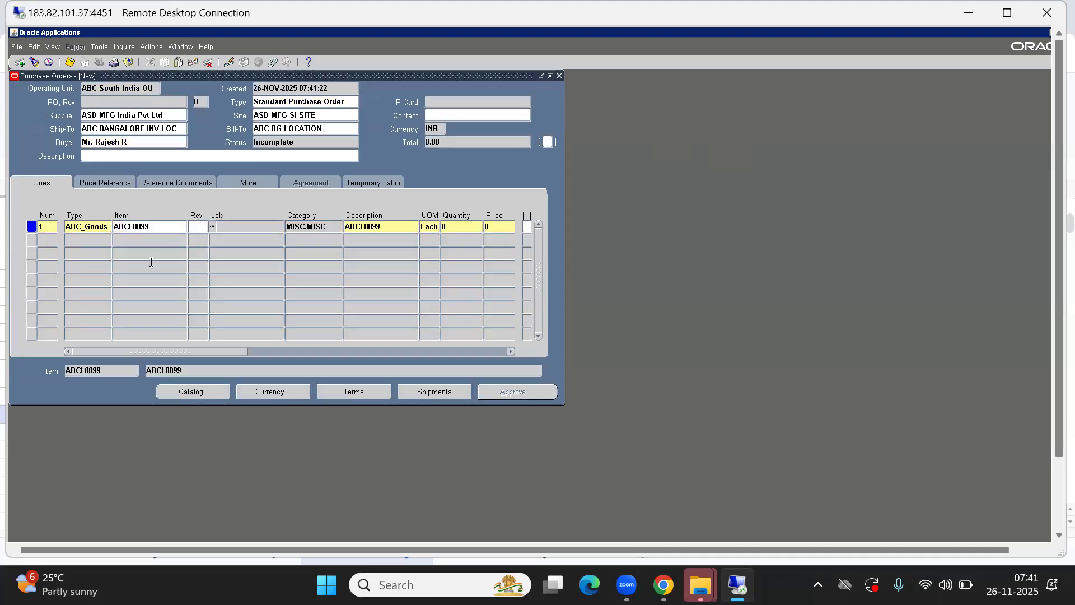
# Step: Set the first order line's item to ABCC0099, ABC Components Hard Disk, by looking up items matching %99
pyautogui.doubleClick(137, 228)
pyautogui.press('End')
pyautogui.press('BackSpace')
pyautogui.press('BackSpace')
pyautogui.press('BackSpace')
pyautogui.press('BackSpace')
pyautogui.press('BackSpace')
pyautogui.press('BackSpace')
pyautogui.press('BackSpace')
pyautogui.press('BackSpace')
pyautogui.write('%99')
pyautogui.press('Tab')
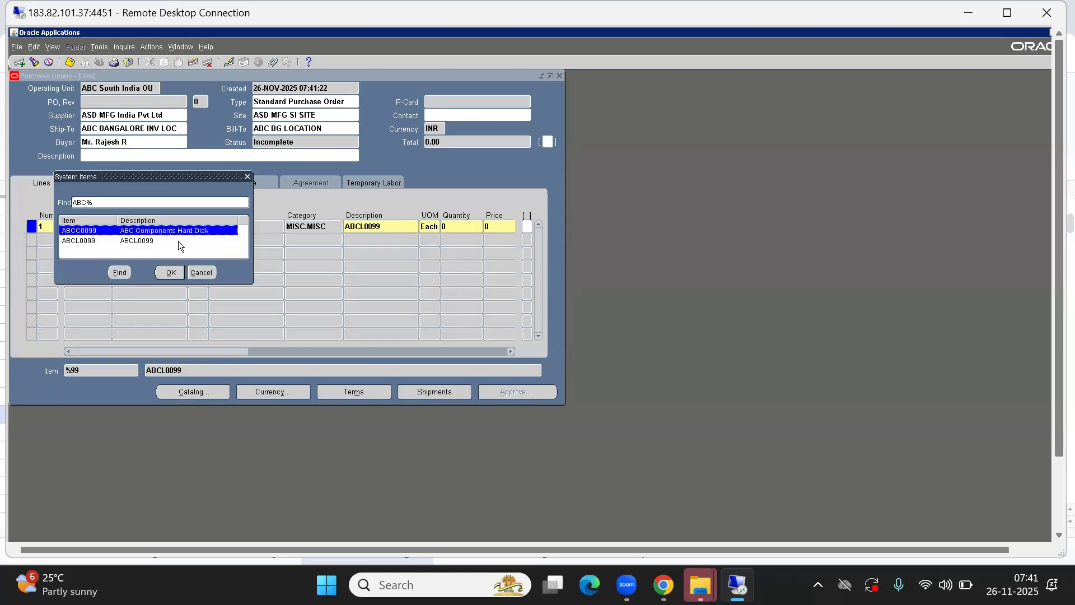
pyautogui.click(171, 274)
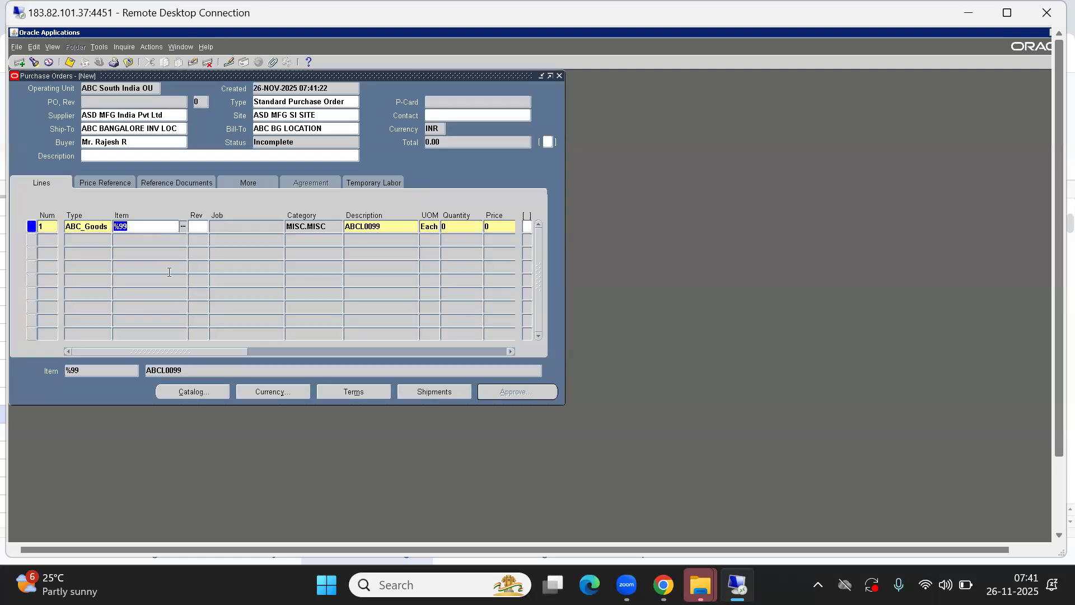
pyautogui.click(253, 369)
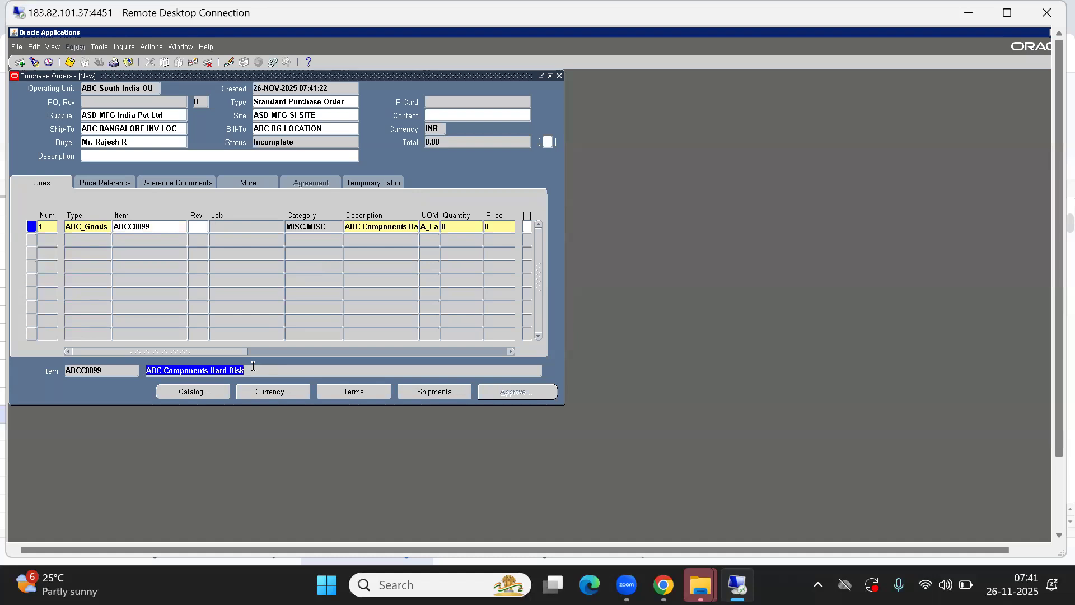
# Step: Set the ABCC0099 line's quantity to 25 and its price to 4000
pyautogui.click(469, 225)
pyautogui.write('25')
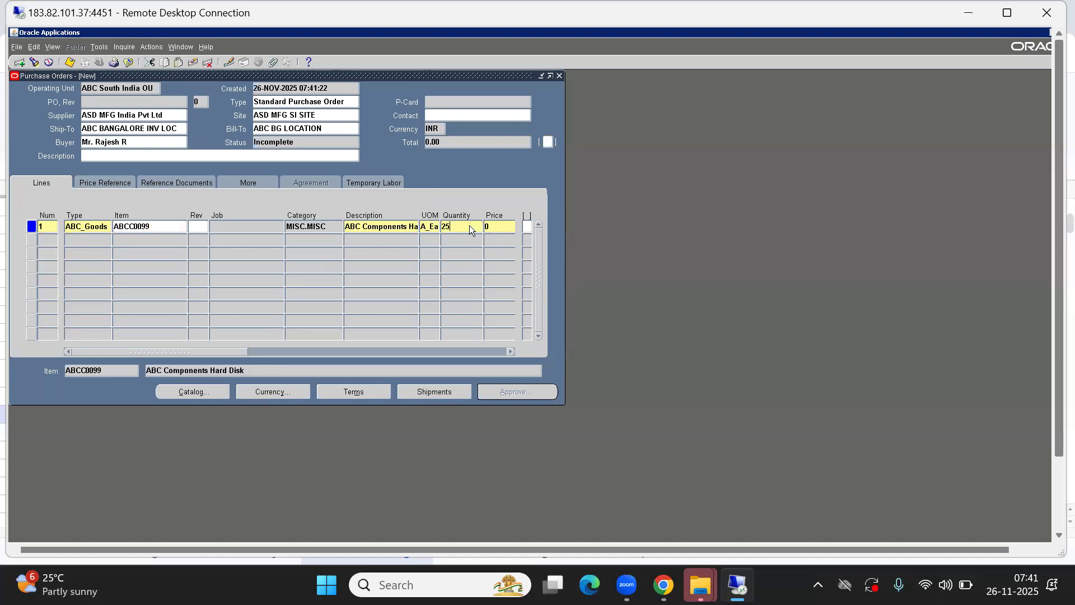
pyautogui.press('Tab')
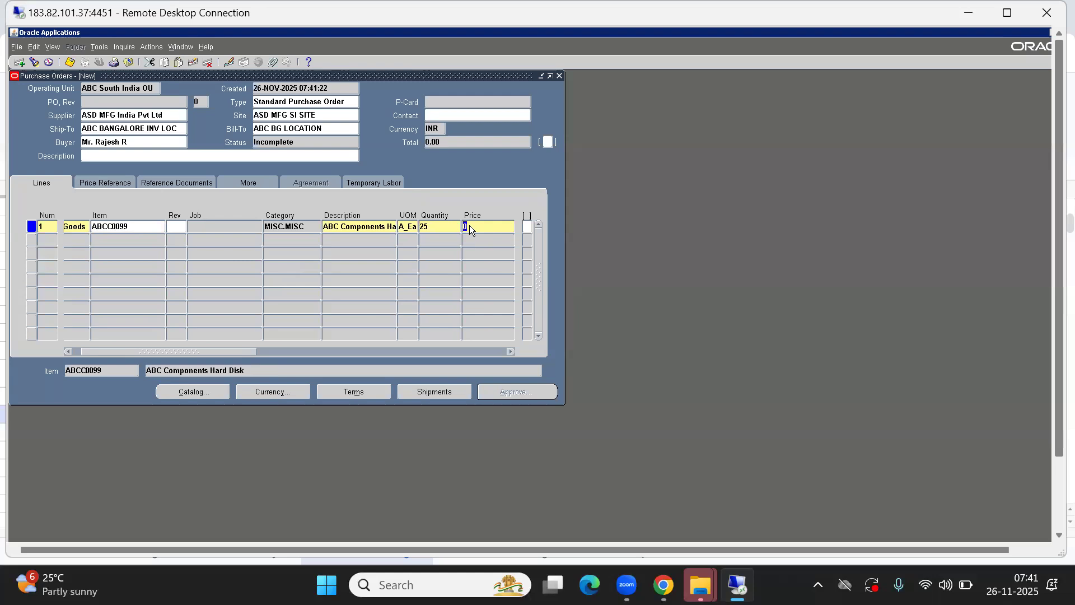
pyautogui.write('2000')
pyautogui.press('Tab')
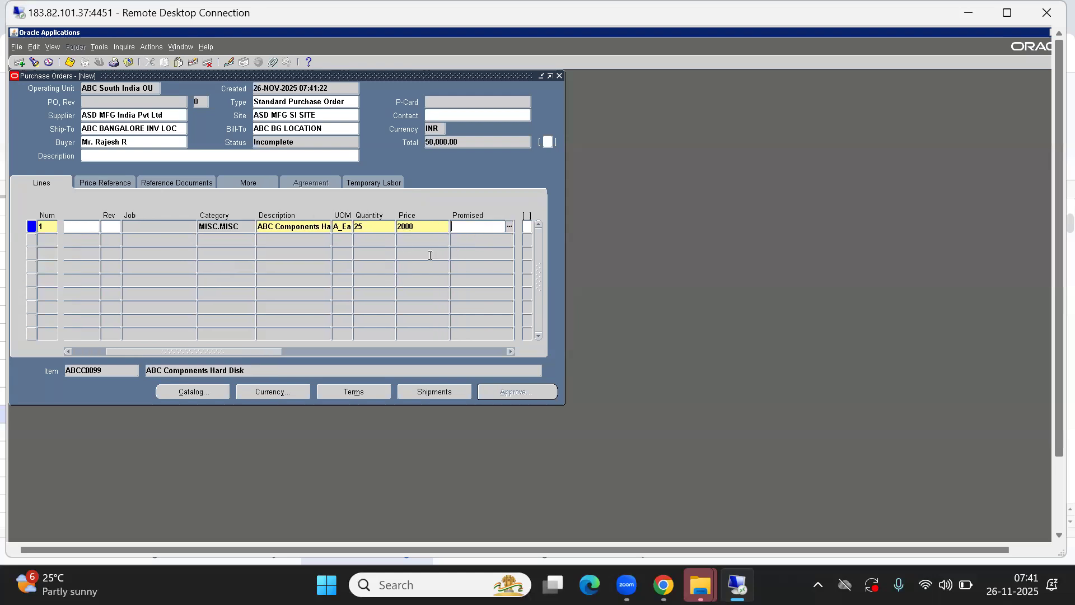
pyautogui.doubleClick(419, 227)
pyautogui.write('4000')
pyautogui.press('Tab')
# Step: Set the order line's need-by date to 28-NOV-2025
pyautogui.moveTo(250, 353); pyautogui.dragTo(326, 346)
pyautogui.click(347, 227)
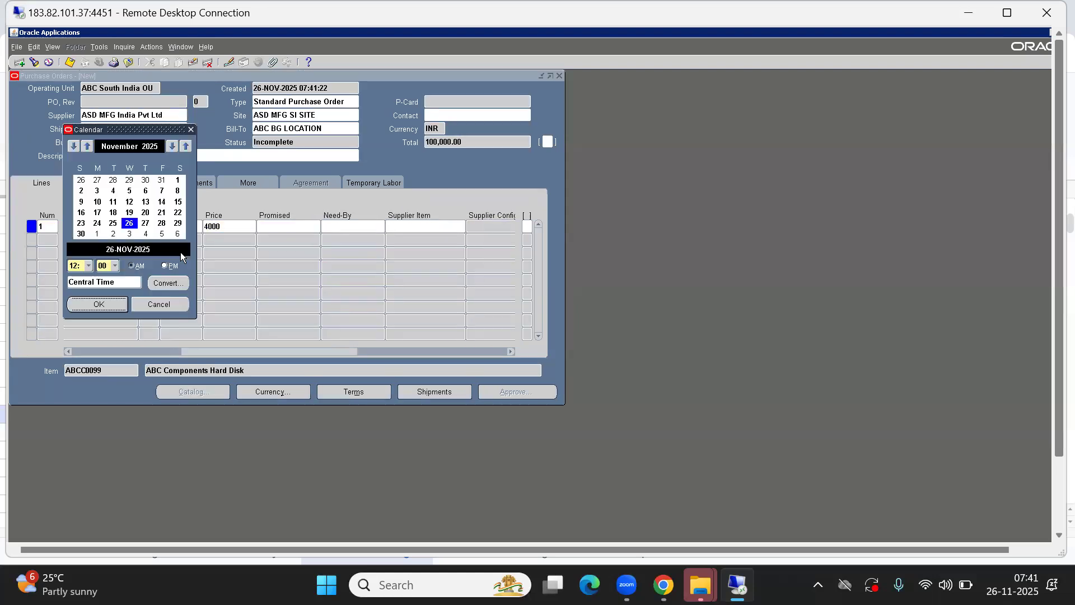
pyautogui.click(161, 223)
pyautogui.click(92, 303)
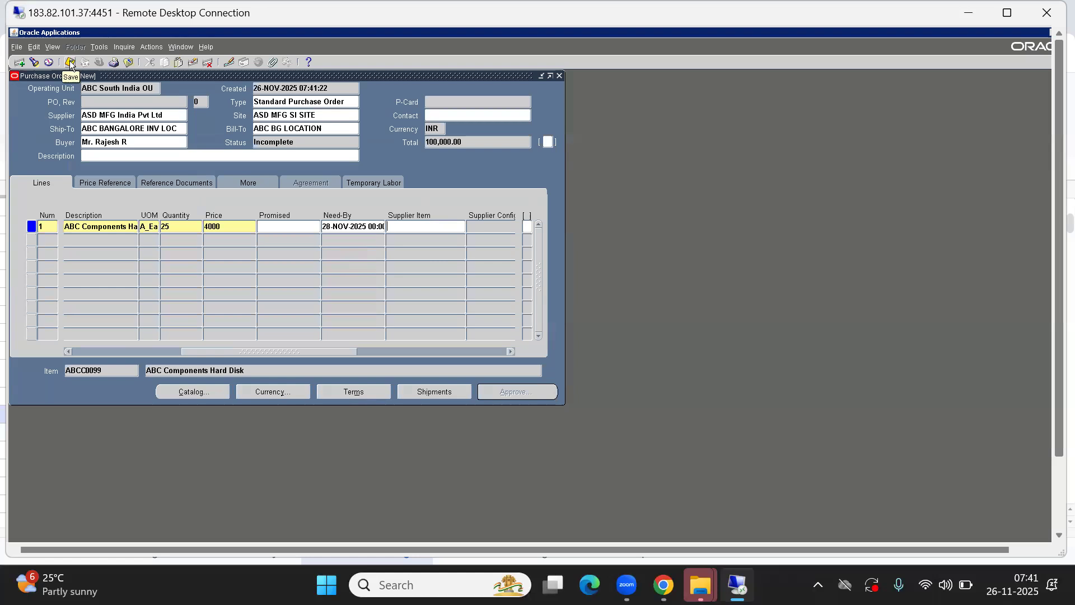
# Step: Set the receipt date action to Warning in the shipment's receiving controls, save the order, and close the Shipments form
pyautogui.click(453, 387)
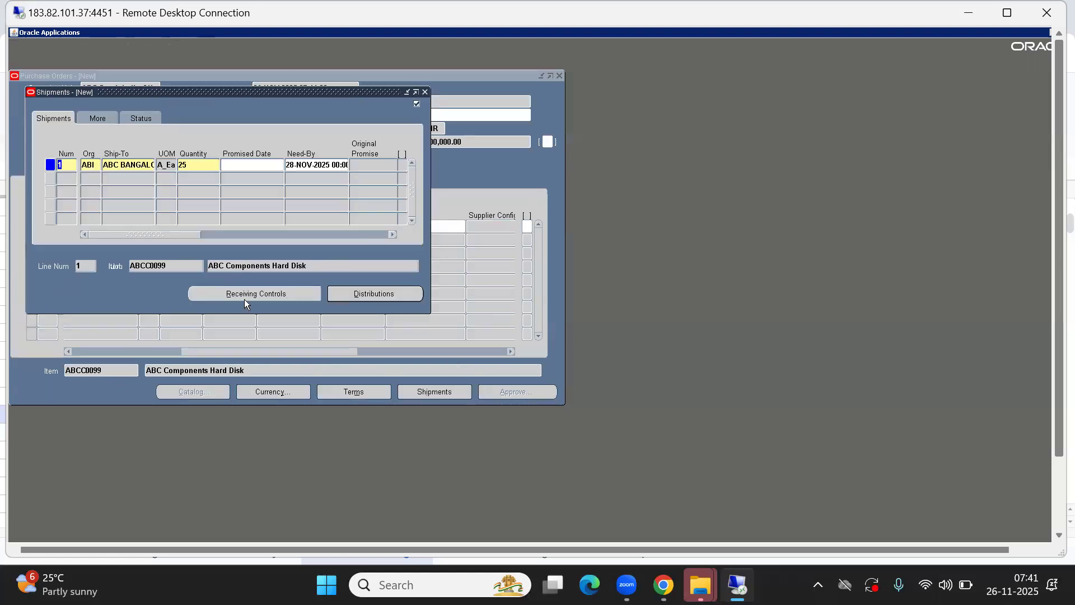
pyautogui.click(90, 164)
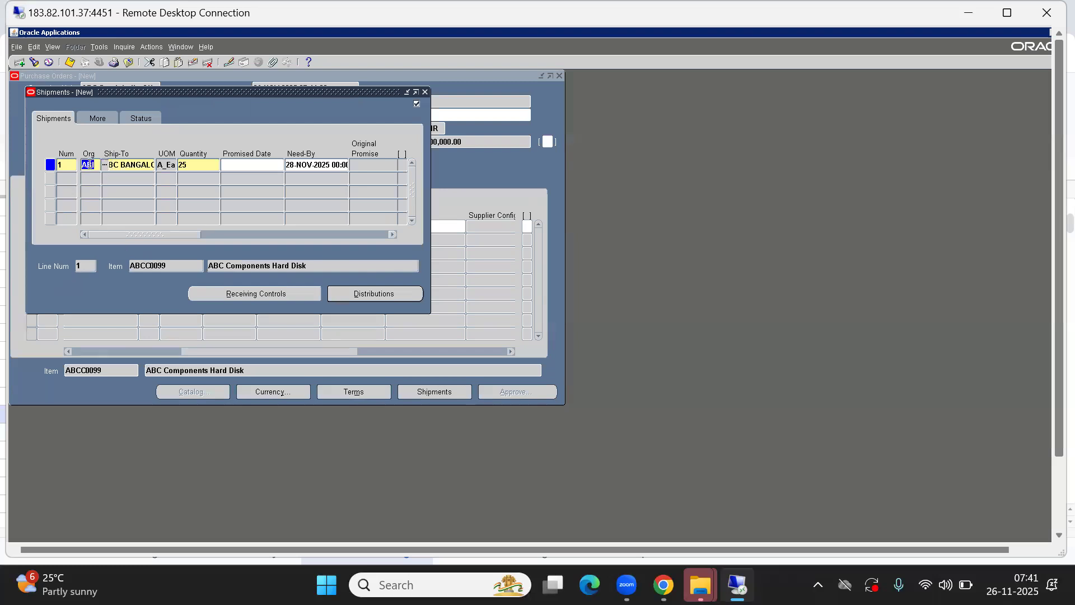
pyautogui.press('Tab')
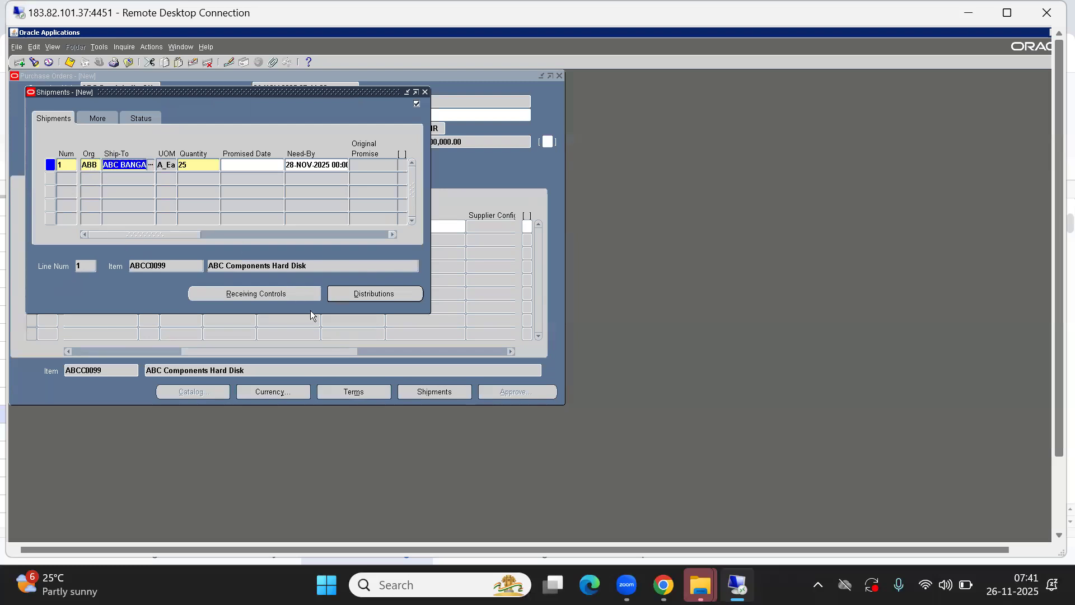
pyautogui.click(243, 295)
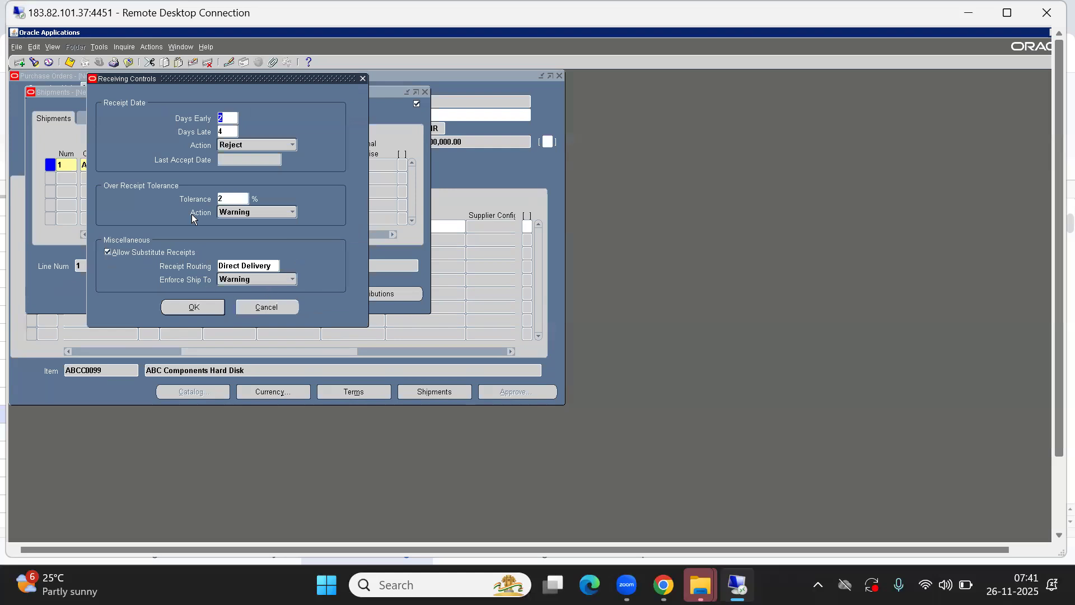
pyautogui.click(235, 143)
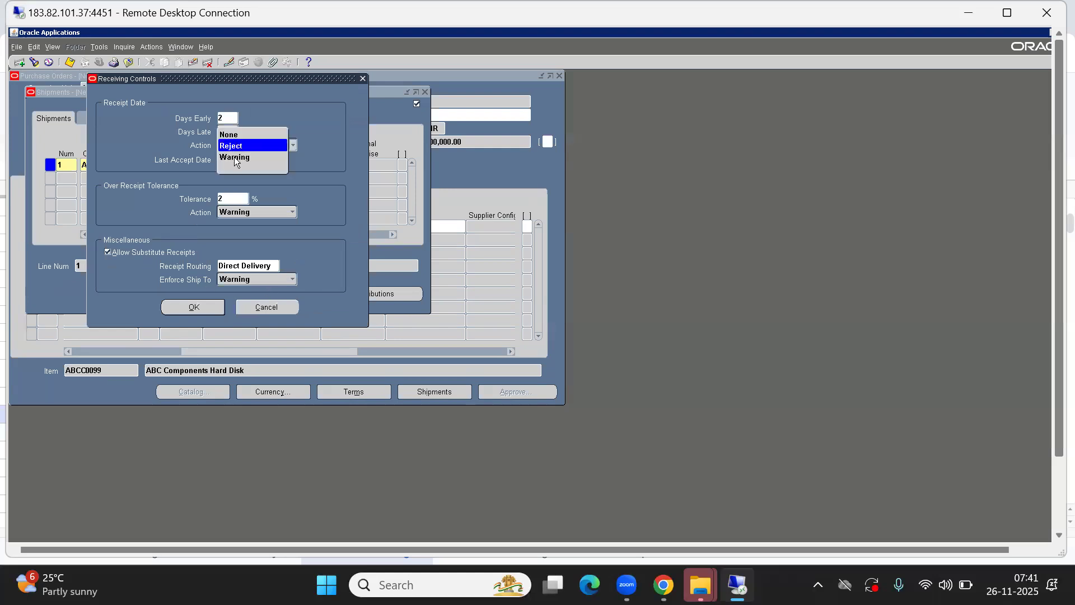
pyautogui.click(226, 160)
pyautogui.click(194, 309)
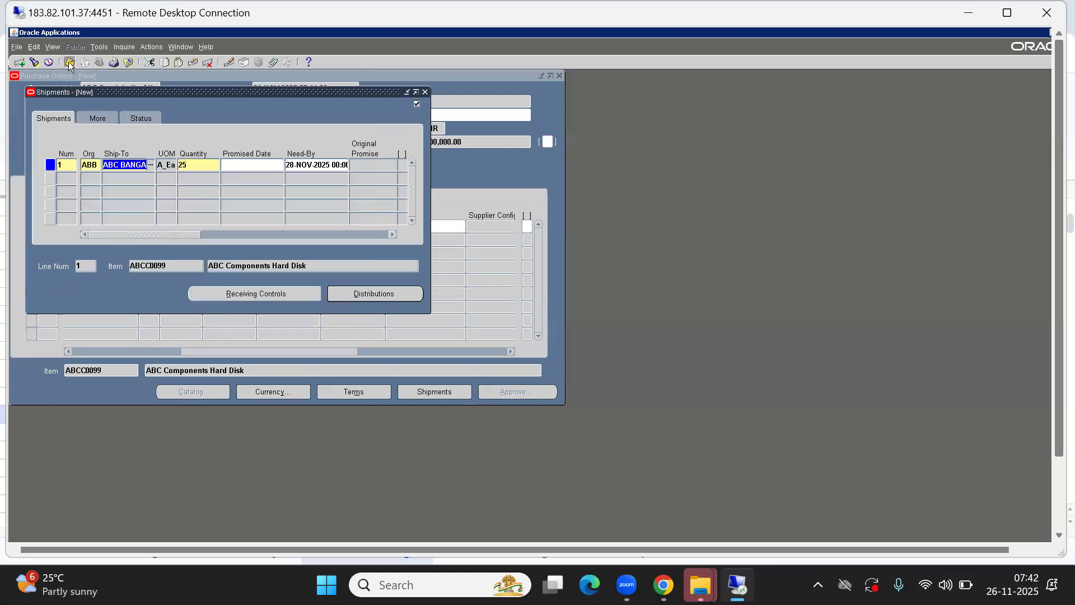
pyautogui.click(70, 62)
pyautogui.click(425, 92)
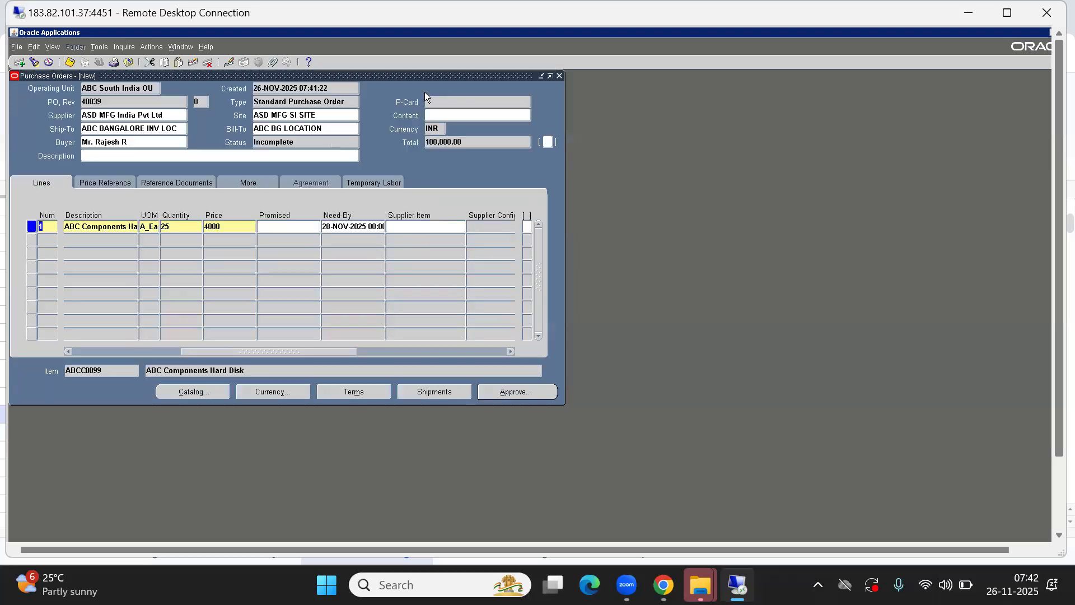
# Step: Select the purchase order number, move the order form clear of the navigator, and bring the navigator forward
pyautogui.click(293, 142)
pyautogui.doubleClick(100, 101)
pyautogui.moveTo(145, 77); pyautogui.dragTo(436, 150)
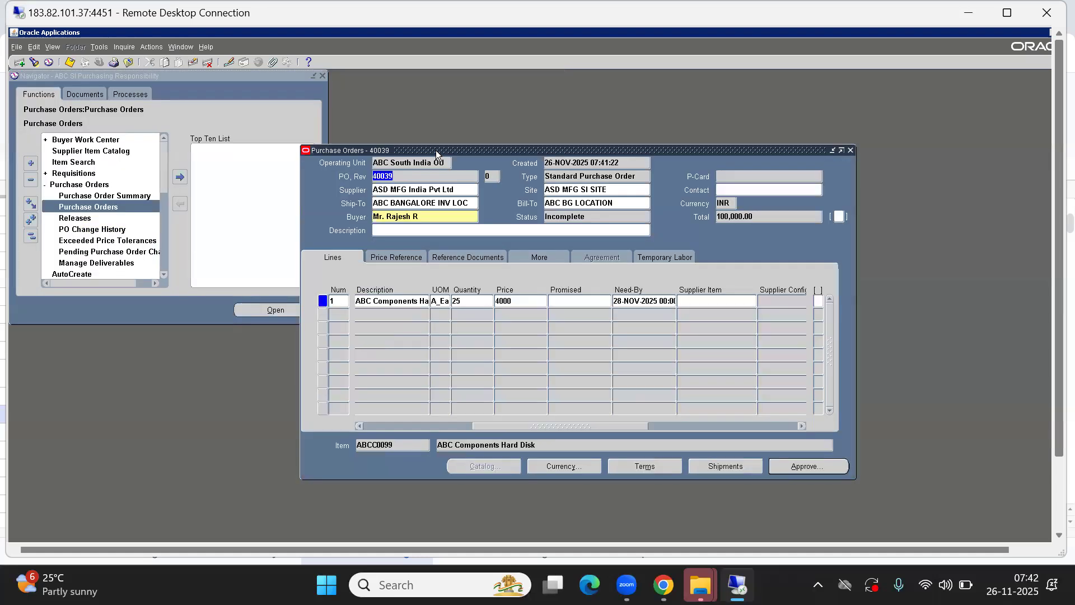
pyautogui.click(180, 115)
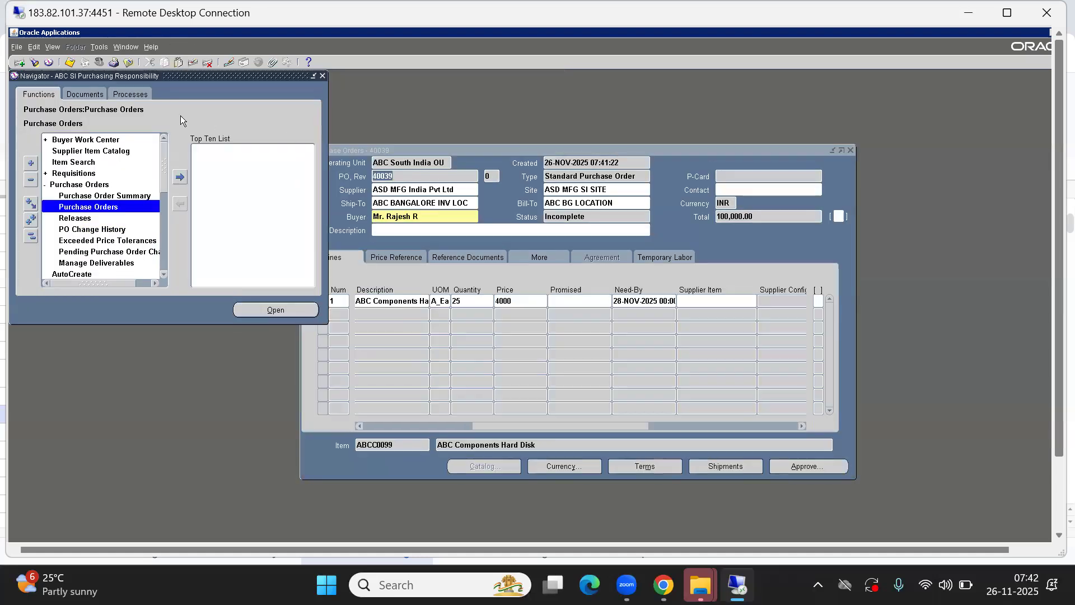
# Step: Open the Receiving Options page from the organization setup functions
pyautogui.click(32, 239)
pyautogui.write('se')
pyautogui.press('Return')
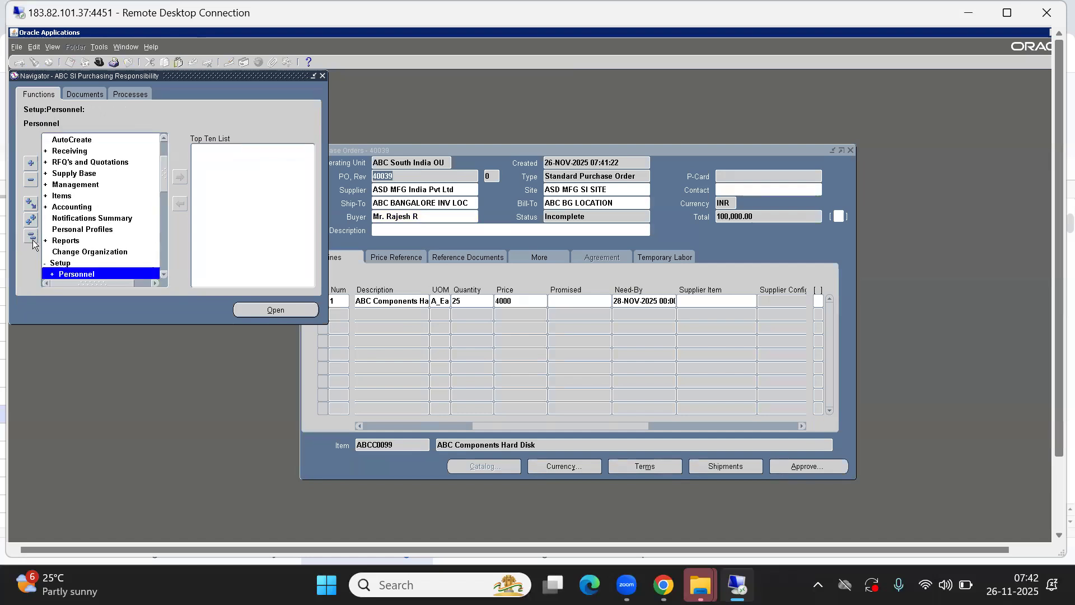
pyautogui.write('o')
pyautogui.press('Return')
pyautogui.press('Down')
pyautogui.press('Up')
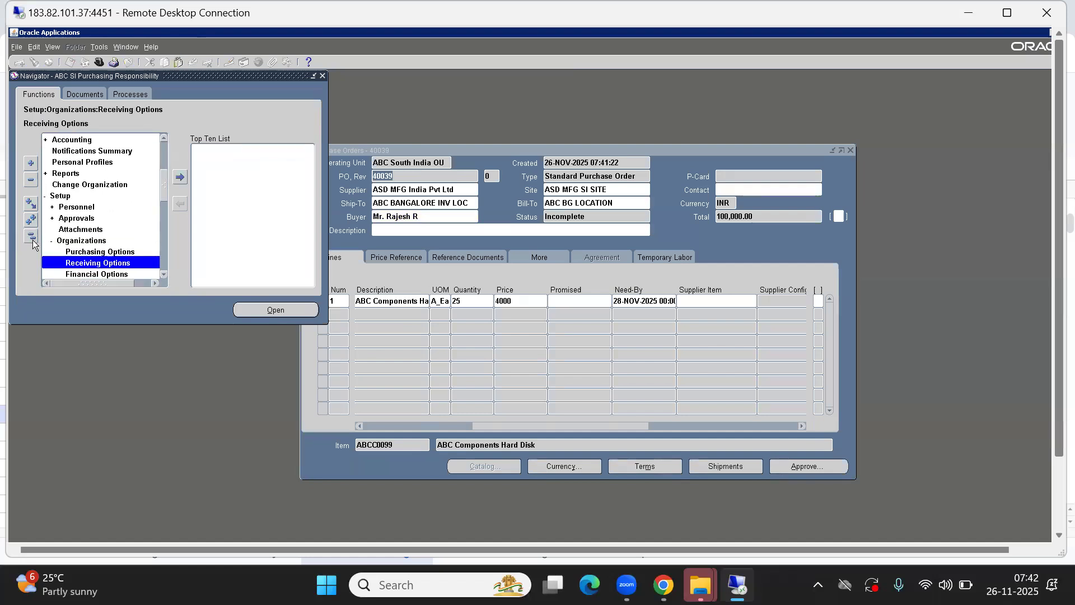
pyautogui.press('Return')
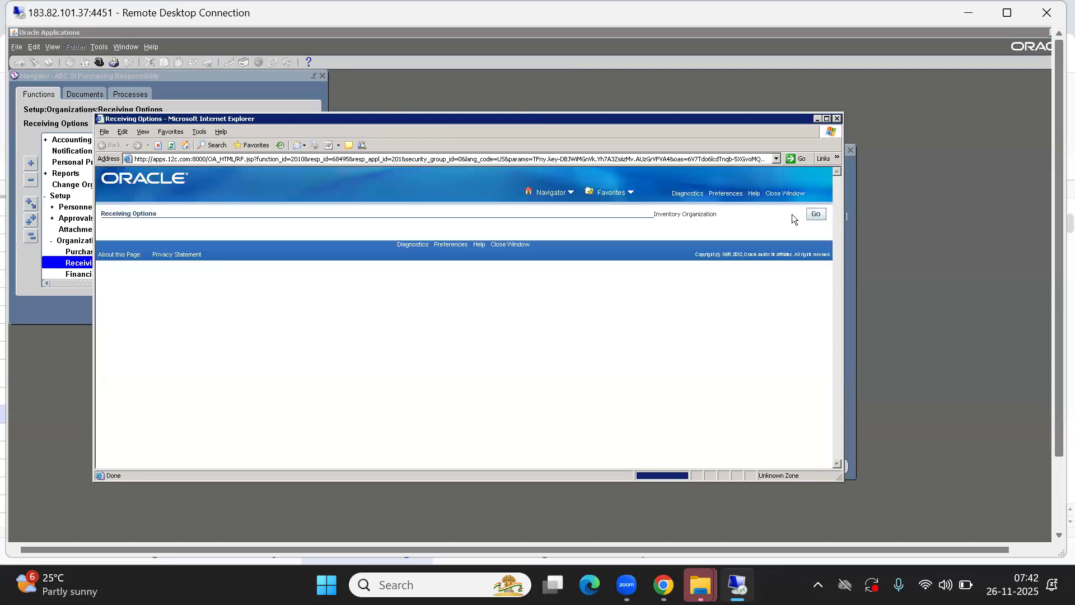
# Step: Allow cascade transactions in the receiving options of ABC Bangalore Inv Org, save the change, and close the page
pyautogui.click(784, 215)
pyautogui.click(767, 231)
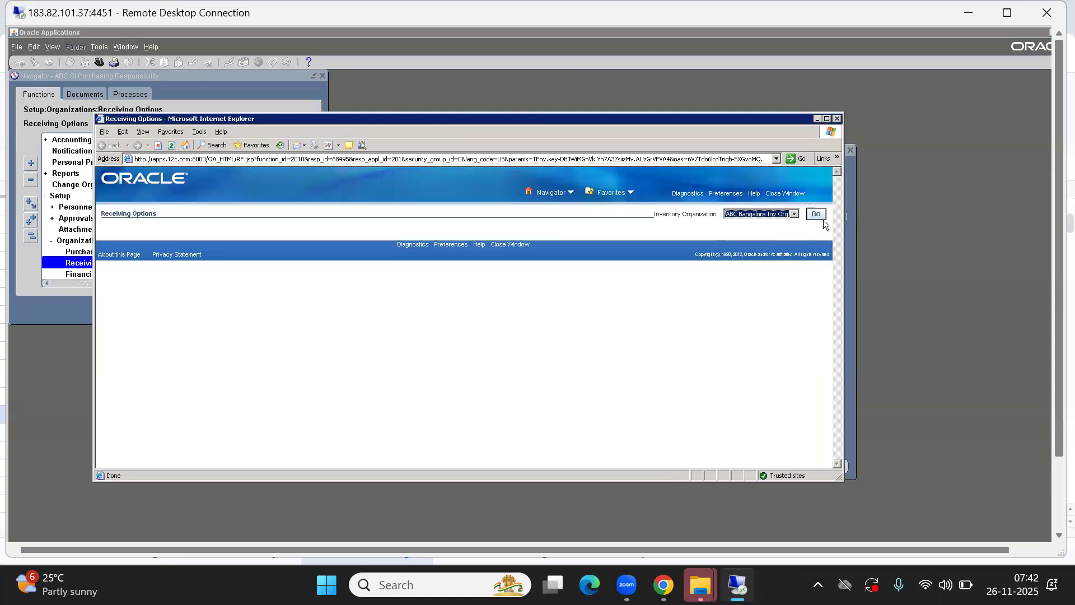
pyautogui.click(815, 214)
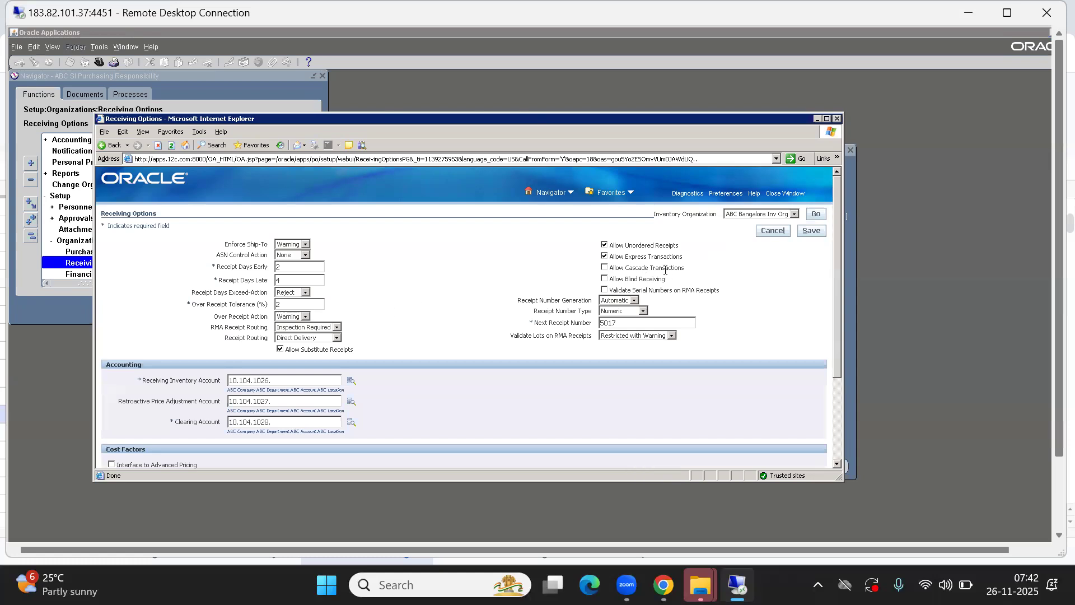
pyautogui.click(608, 268)
pyautogui.click(816, 233)
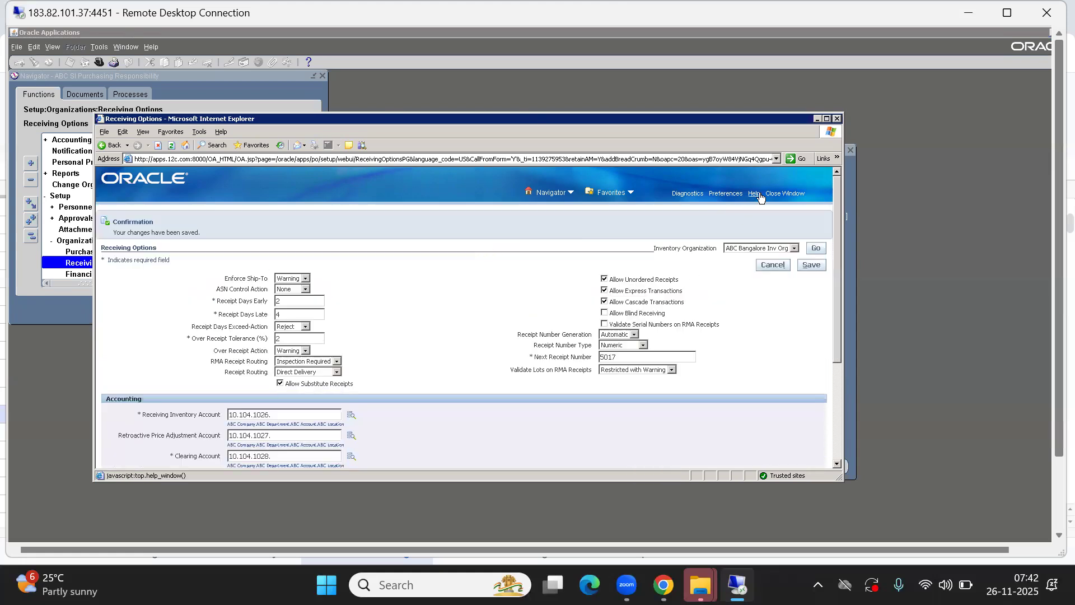
pyautogui.click(782, 192)
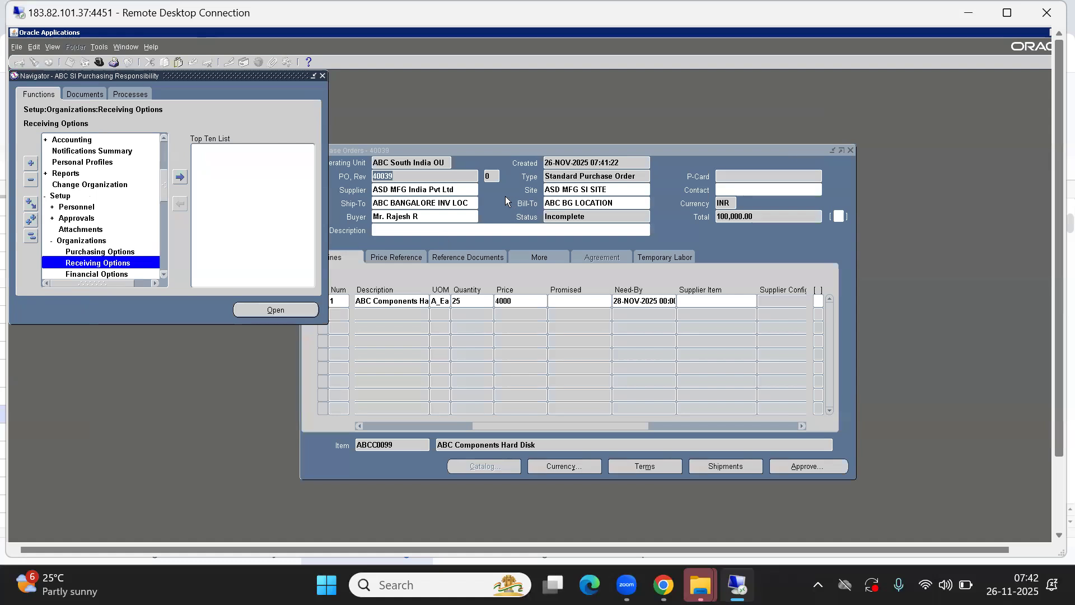
# Step: Submit the purchase order for approval, copy its order number, and close the order form
pyautogui.click(816, 470)
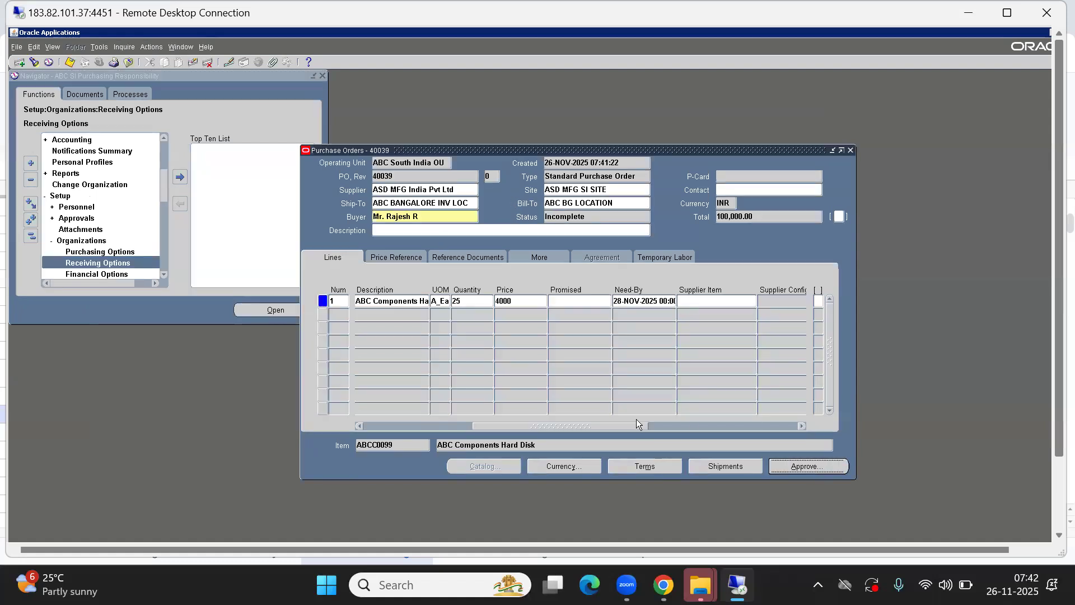
pyautogui.click(303, 363)
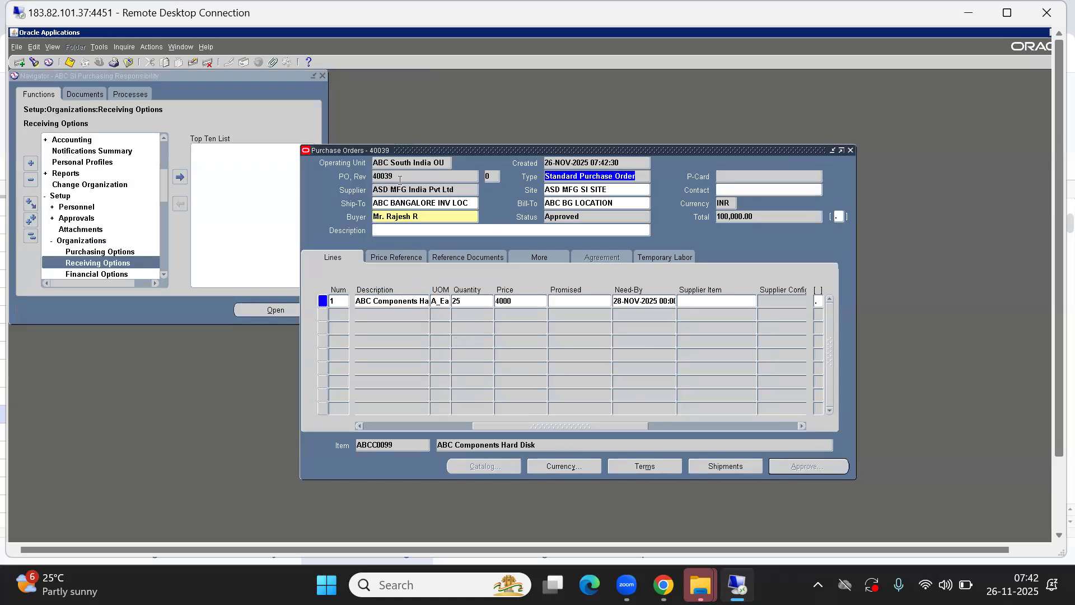
pyautogui.click(400, 180)
pyautogui.hotkey('ctrl', 'c')
pyautogui.hotkey('alt', 'f')
pyautogui.press('c')
# Step: Reopen the Purchase Orders form from the collapsed navigator list
pyautogui.click(36, 236)
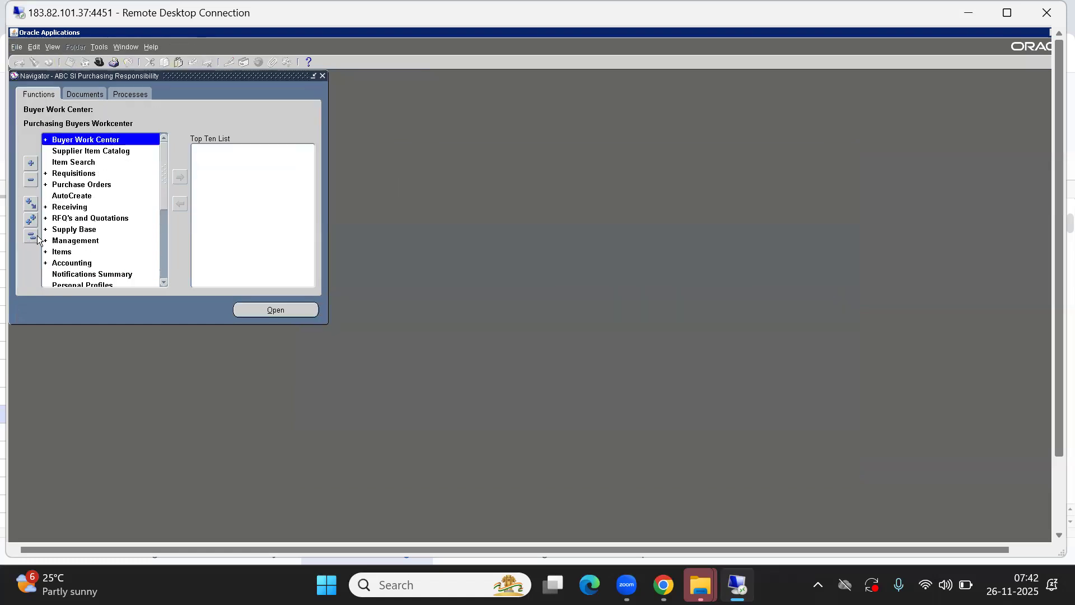
pyautogui.press('Down')
pyautogui.press('Down')
pyautogui.press('Down')
pyautogui.press('Down')
pyautogui.press('Down')
pyautogui.press('Down')
pyautogui.press('Down')
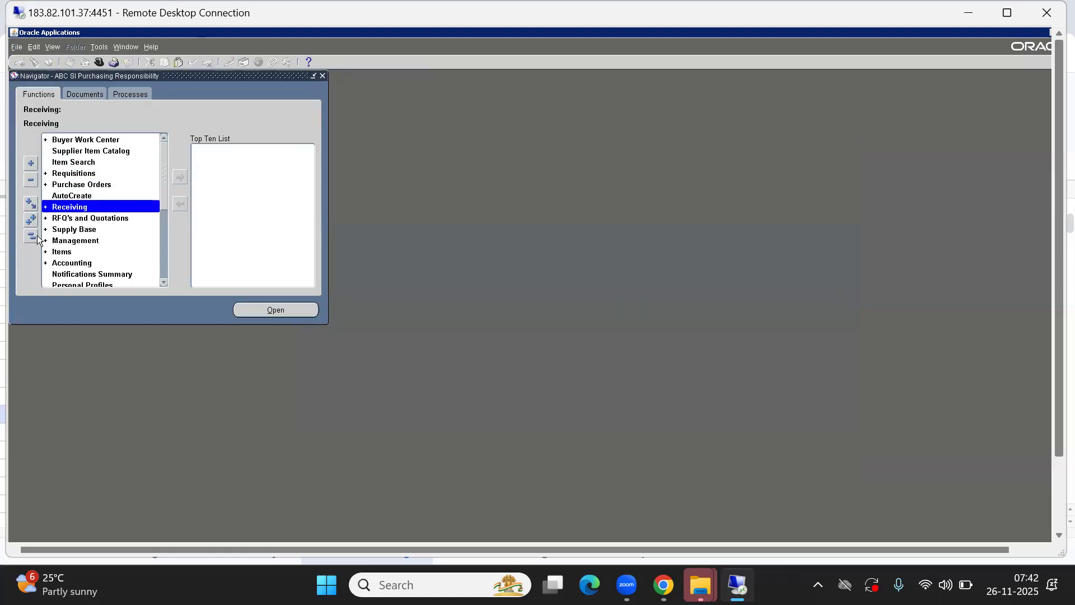
pyautogui.press('Up')
pyautogui.doubleClick(79, 185)
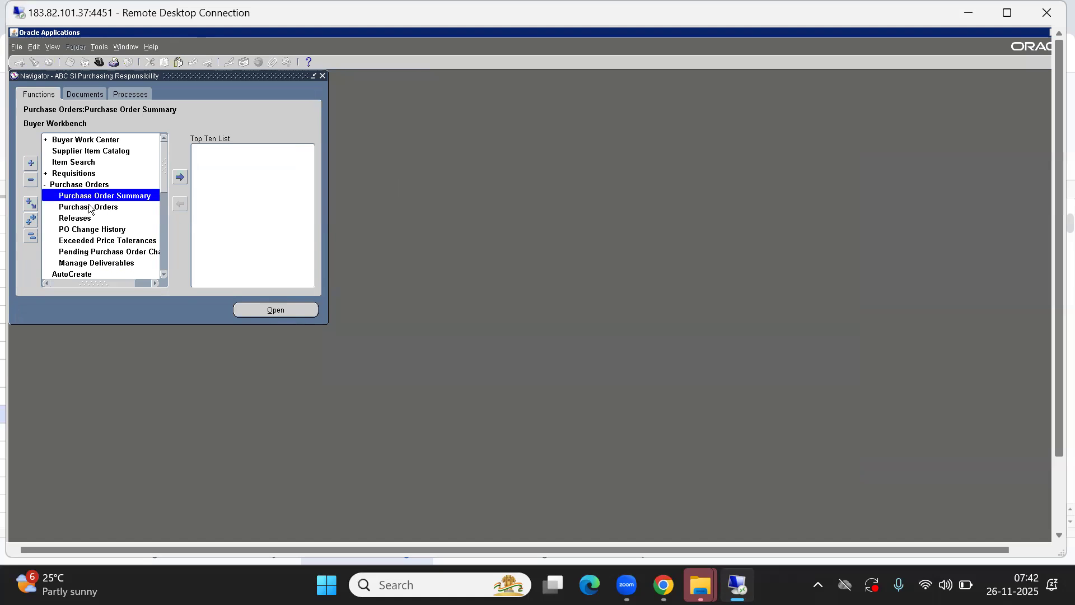
pyautogui.click(88, 205)
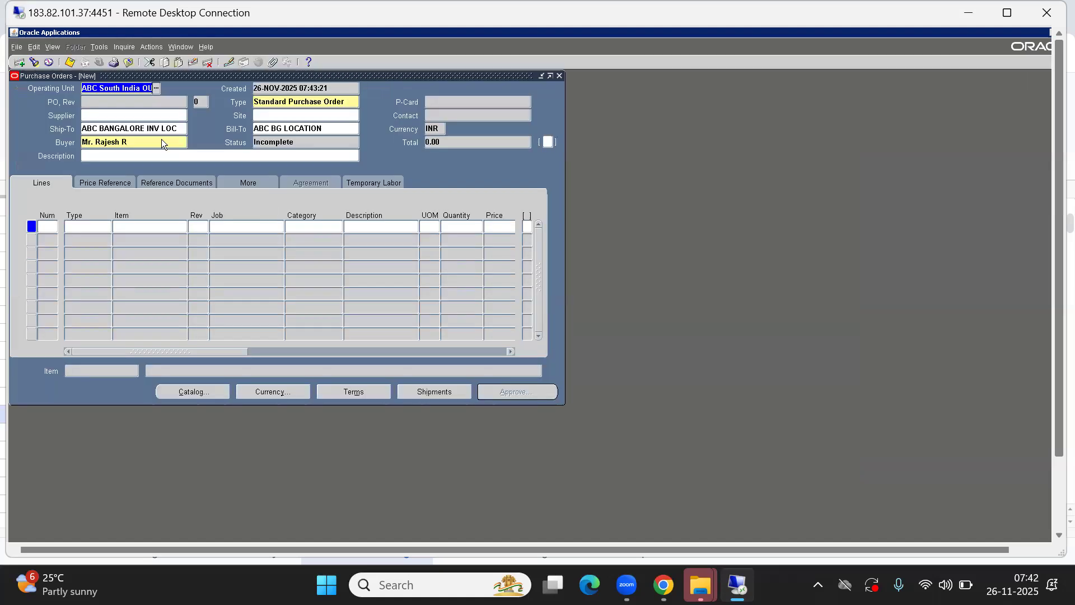
# Step: Query the purchase order by its number, check the line's unit of measure and quantity, and close the form
pyautogui.click(111, 99)
pyautogui.press('F11')
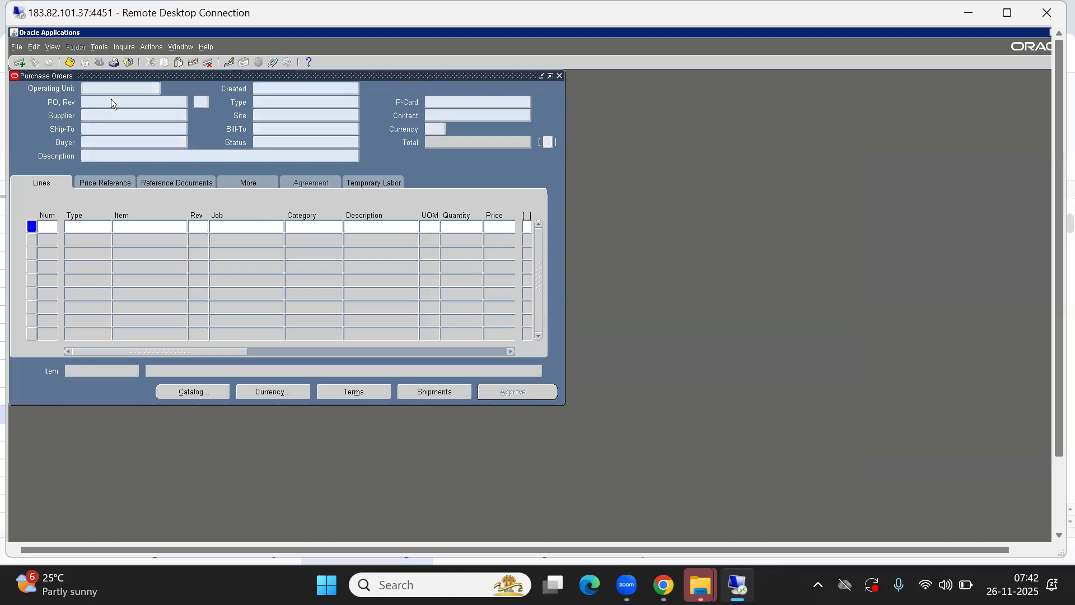
pyautogui.write('40039')
pyautogui.hotkey('ctrl', 'F11')
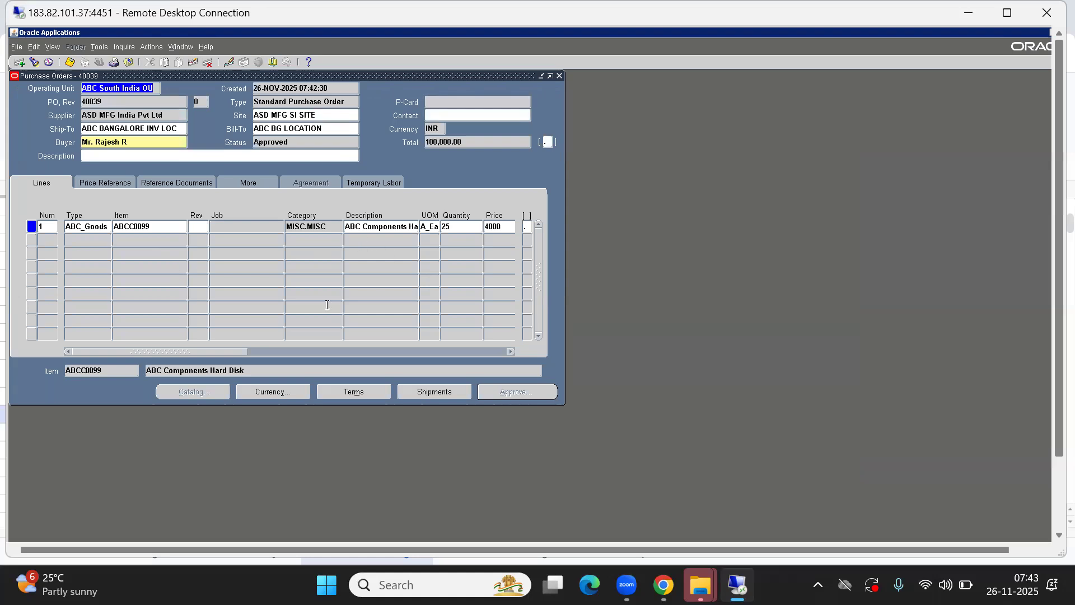
pyautogui.click(427, 227)
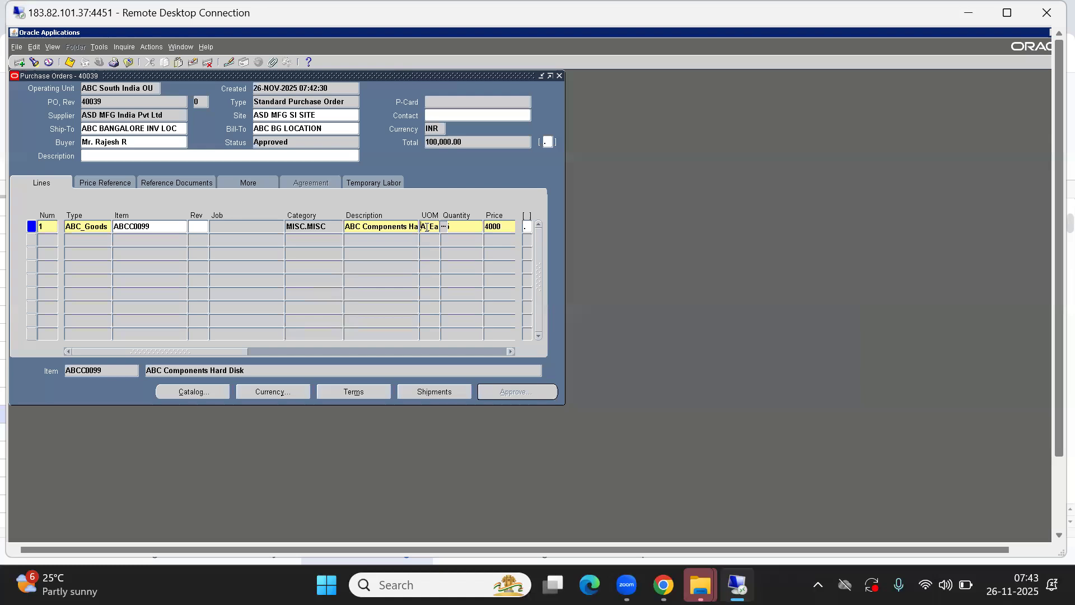
pyautogui.click(465, 227)
pyautogui.hotkey('alt', 'f')
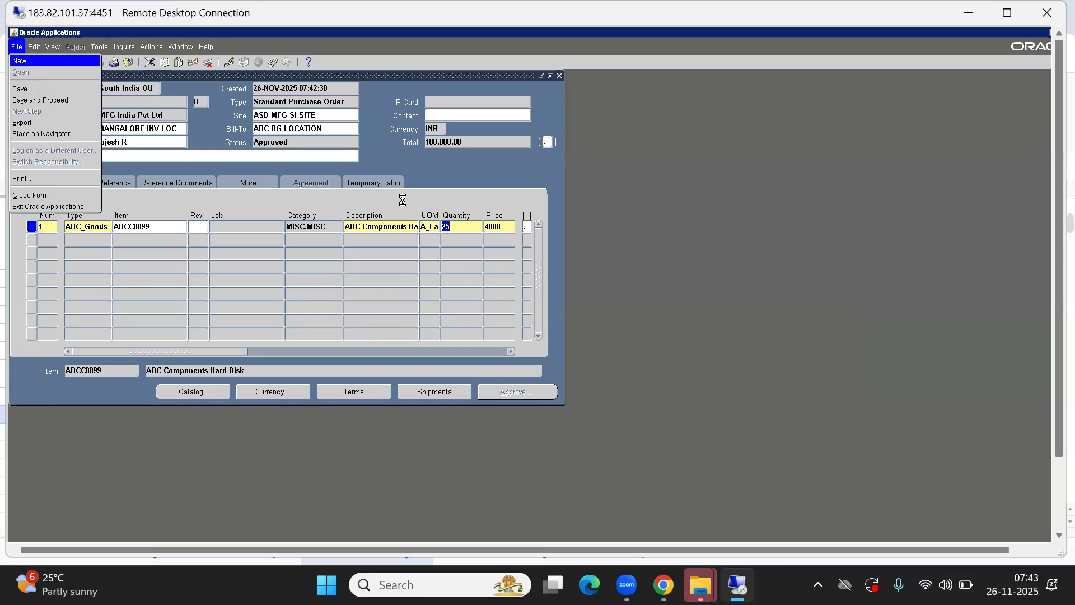
pyautogui.press('c')
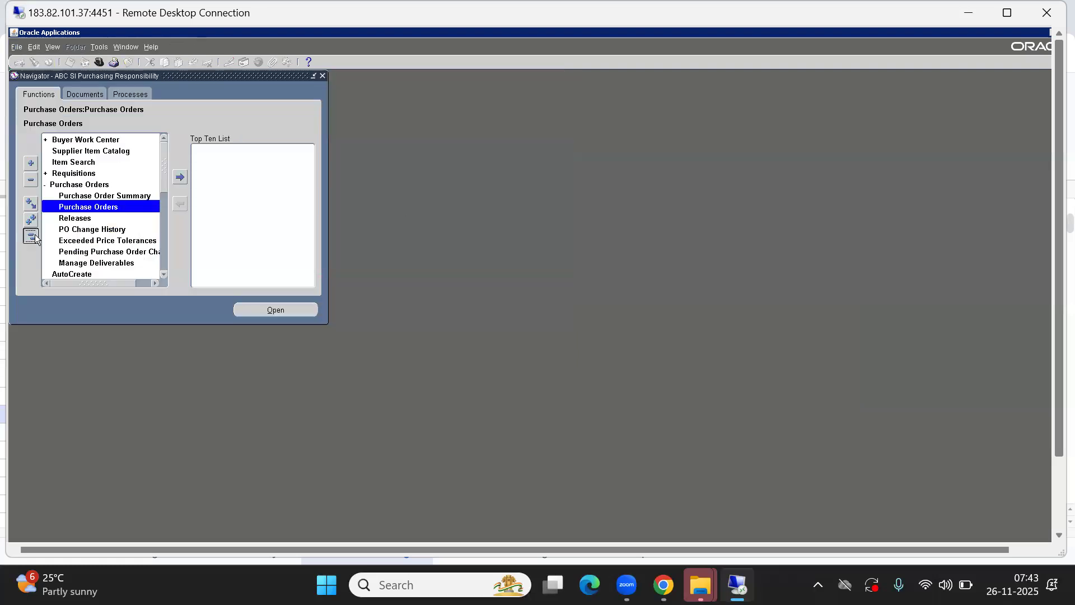
# Step: Open the Receipts form under Receiving for the ABC Bangalore Inv Org organization (ABB)
pyautogui.click(34, 235)
pyautogui.write('REC')
pyautogui.press('Return')
pyautogui.press('Return')
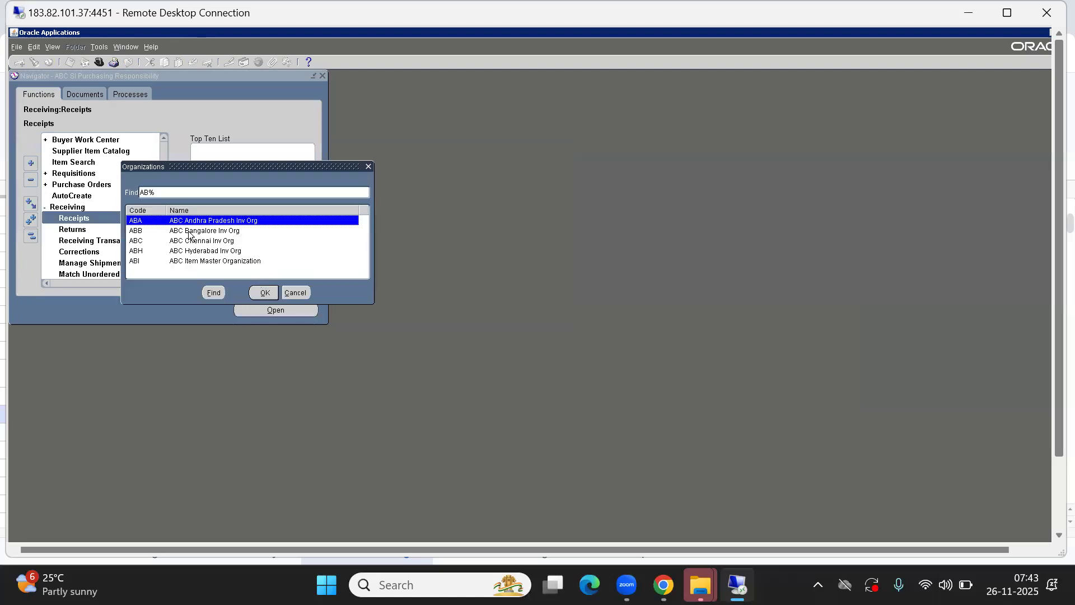
pyautogui.press('Down')
pyautogui.press('Return')
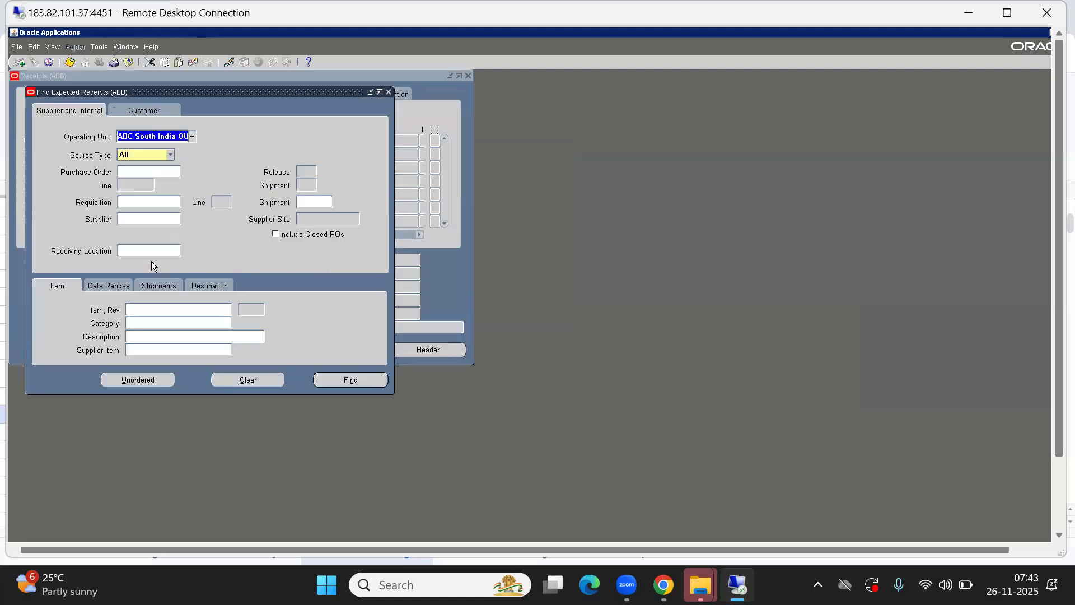
# Step: Find the expected receipts for the copied purchase order number and bring the receipt lines forward
pyautogui.click(129, 174)
pyautogui.hotkey('ctrl', 'v')
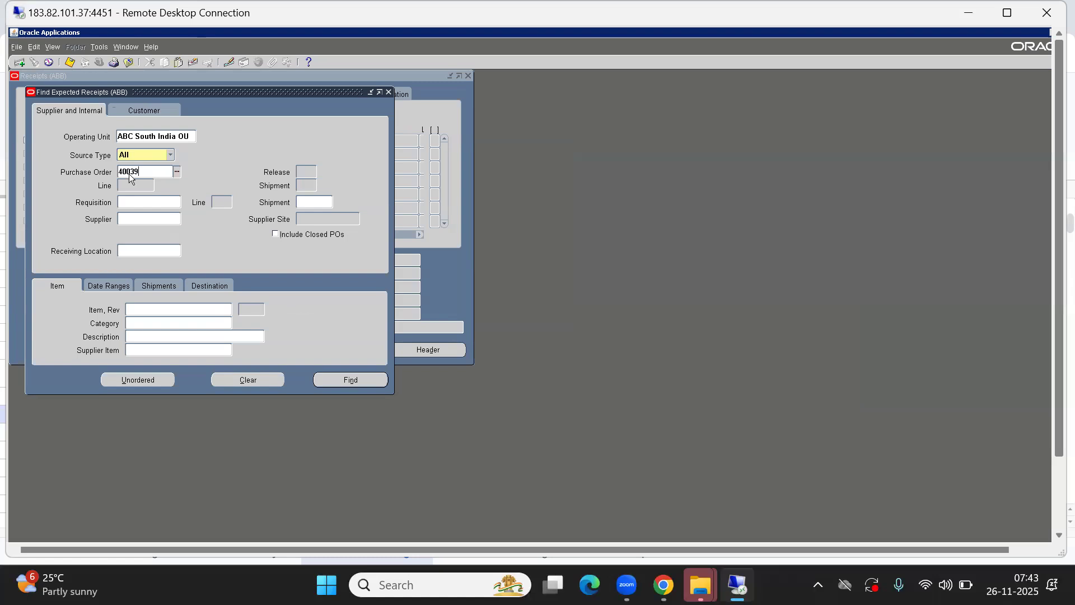
pyautogui.press('Tab')
pyautogui.hotkey('alt', 'n')
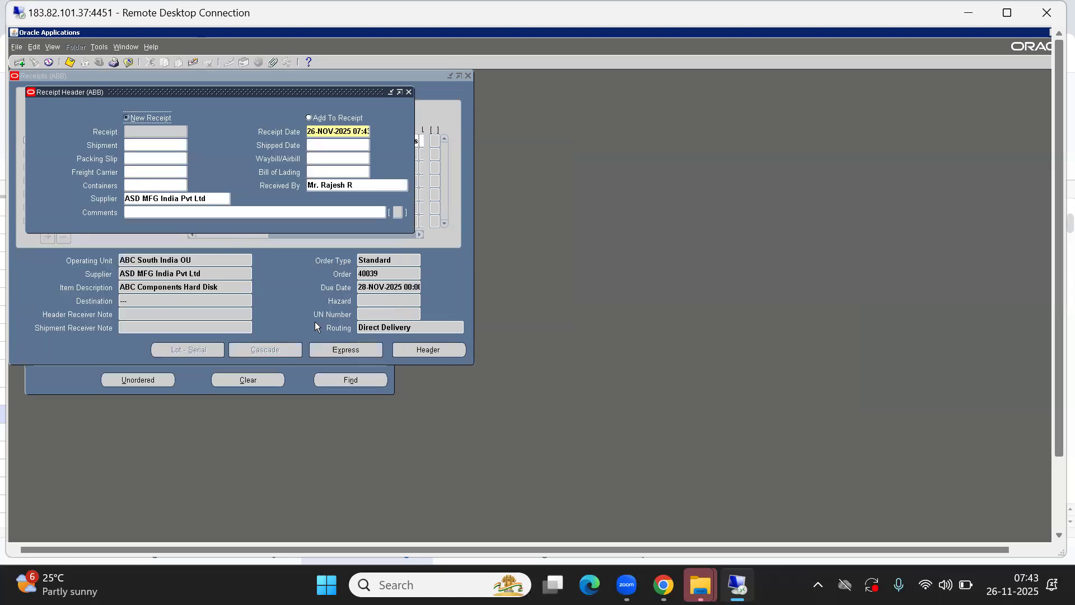
pyautogui.click(286, 281)
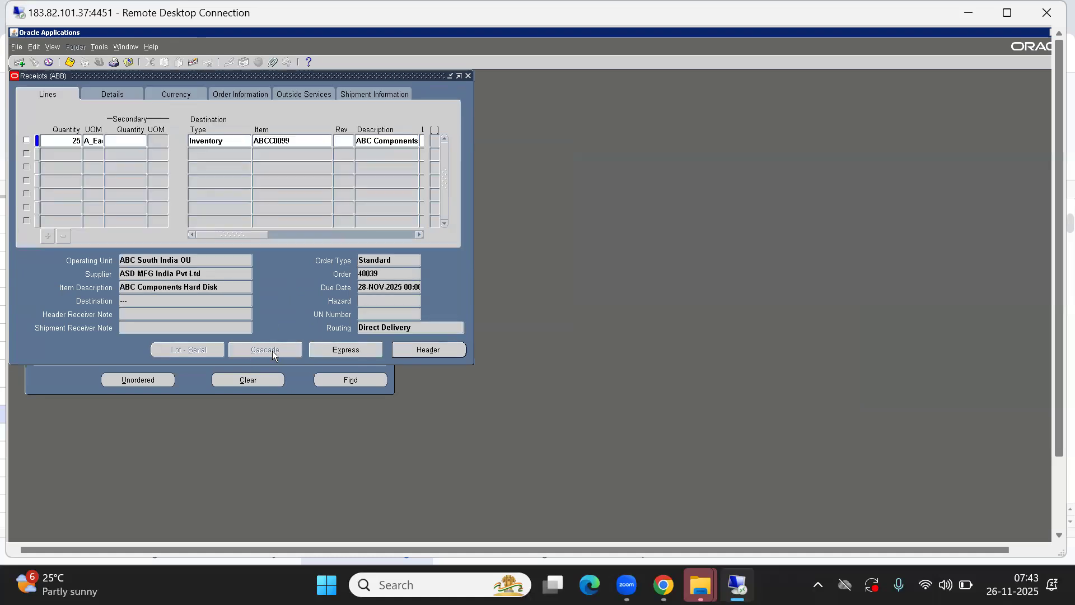
# Step: Move the Receipts form clear of the other windows and bring the navigator and the receipt lines to the front
pyautogui.click(27, 141)
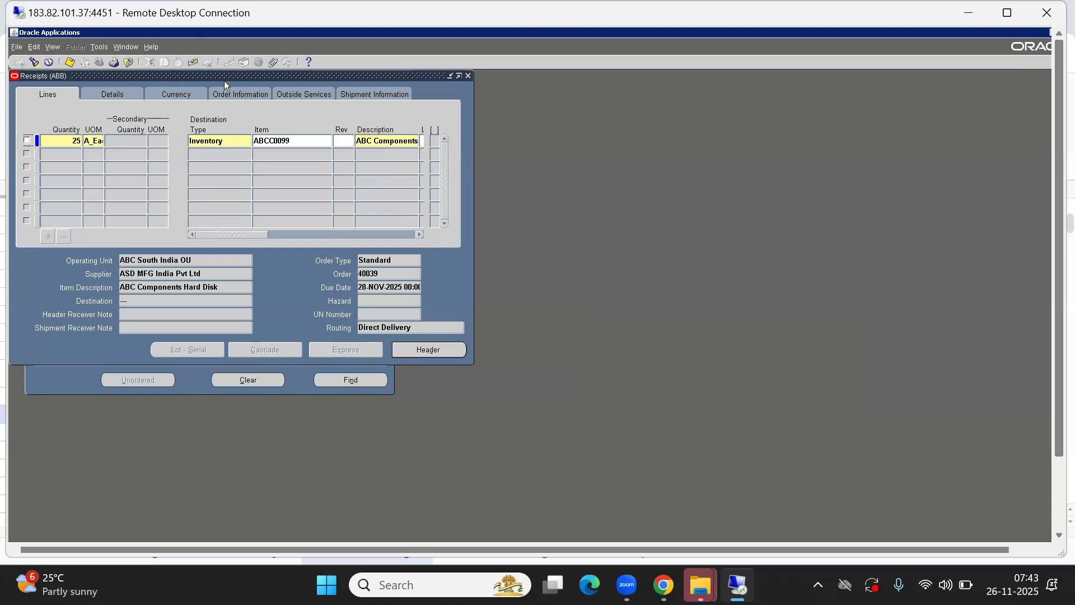
pyautogui.moveTo(200, 76); pyautogui.dragTo(508, 187)
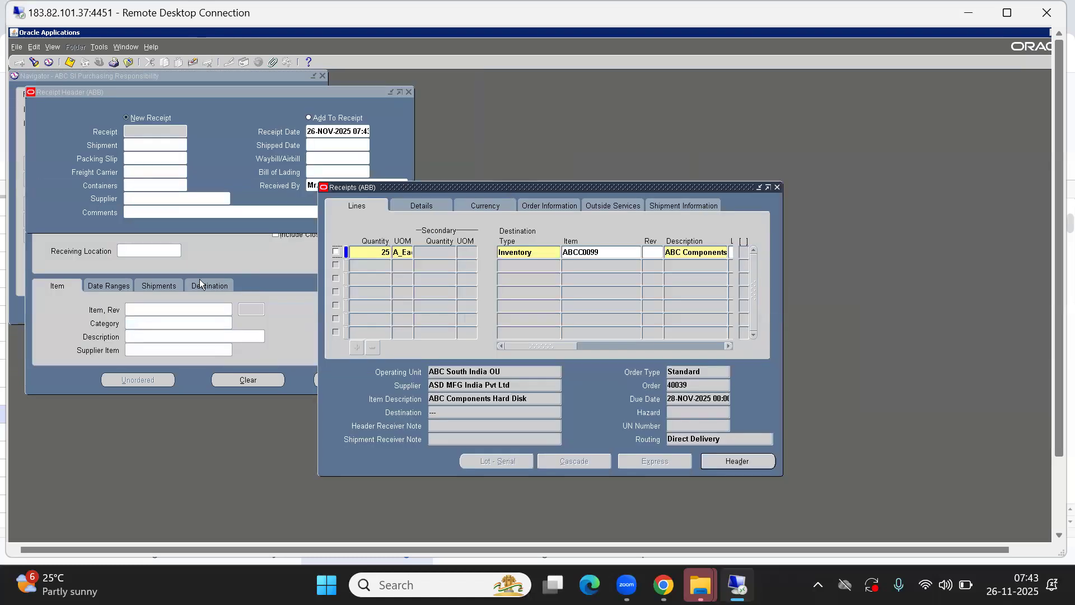
pyautogui.click(283, 331)
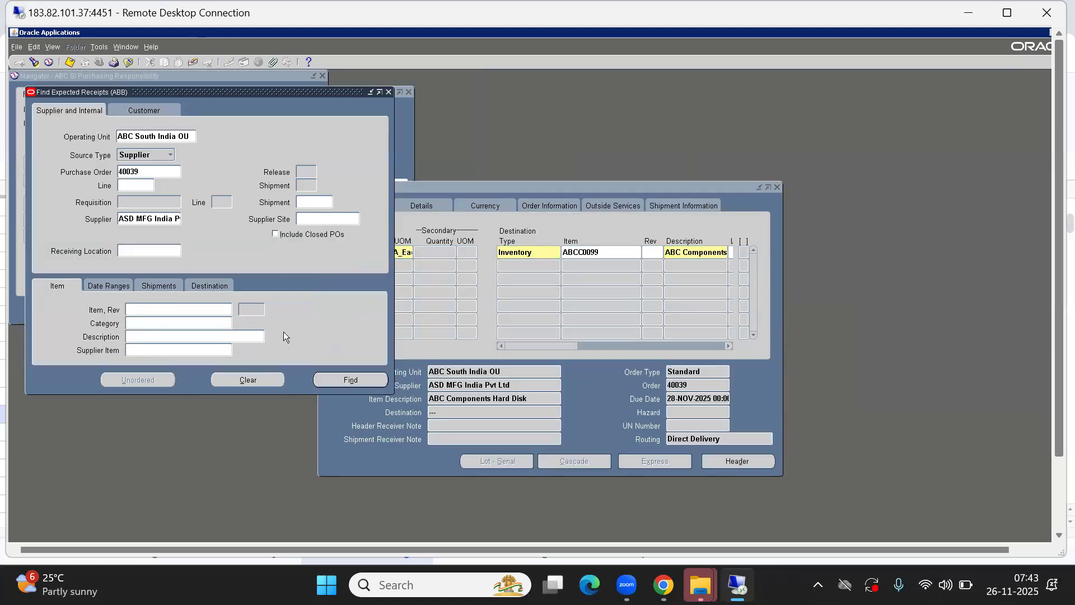
pyautogui.click(14, 313)
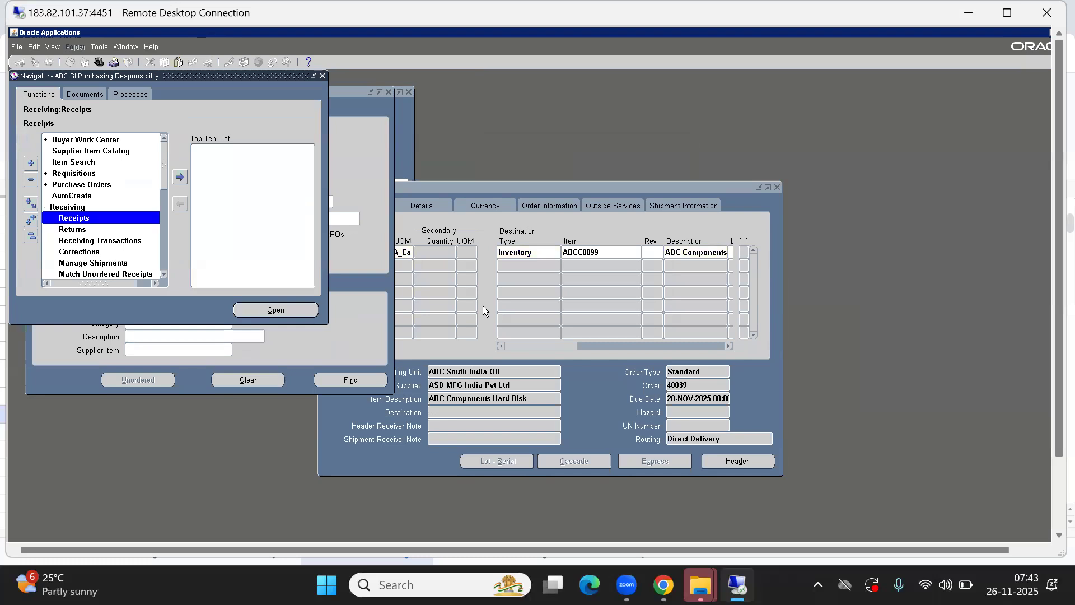
pyautogui.click(602, 386)
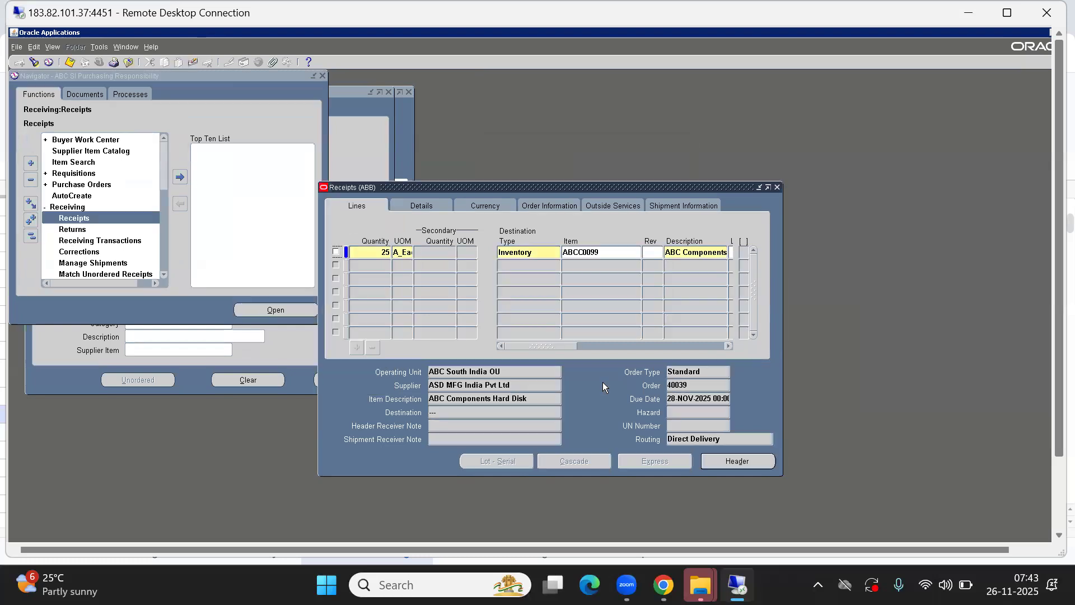
# Step: Select the ABCC0099 receipt line and set its unit of measure to A_Box
pyautogui.click(396, 253)
pyautogui.doubleClick(396, 253)
pyautogui.press('Down')
pyautogui.press('Return')
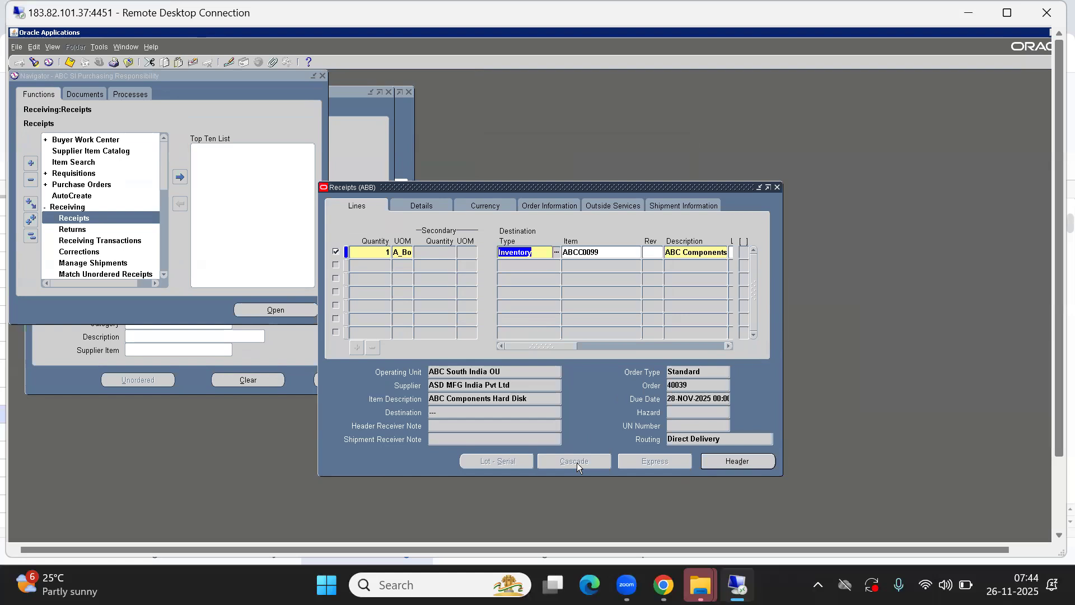
# Step: Set the receipt line's destination subinventory to ABC RM SUB
pyautogui.moveTo(545, 346); pyautogui.dragTo(647, 347)
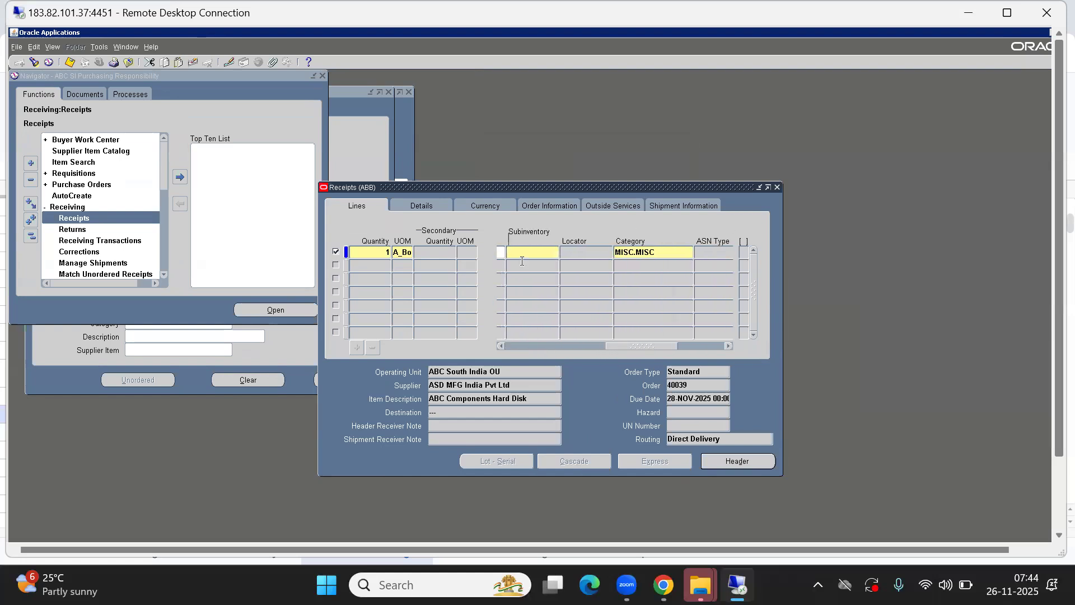
pyautogui.click(527, 253)
pyautogui.write('AB')
pyautogui.press('Tab')
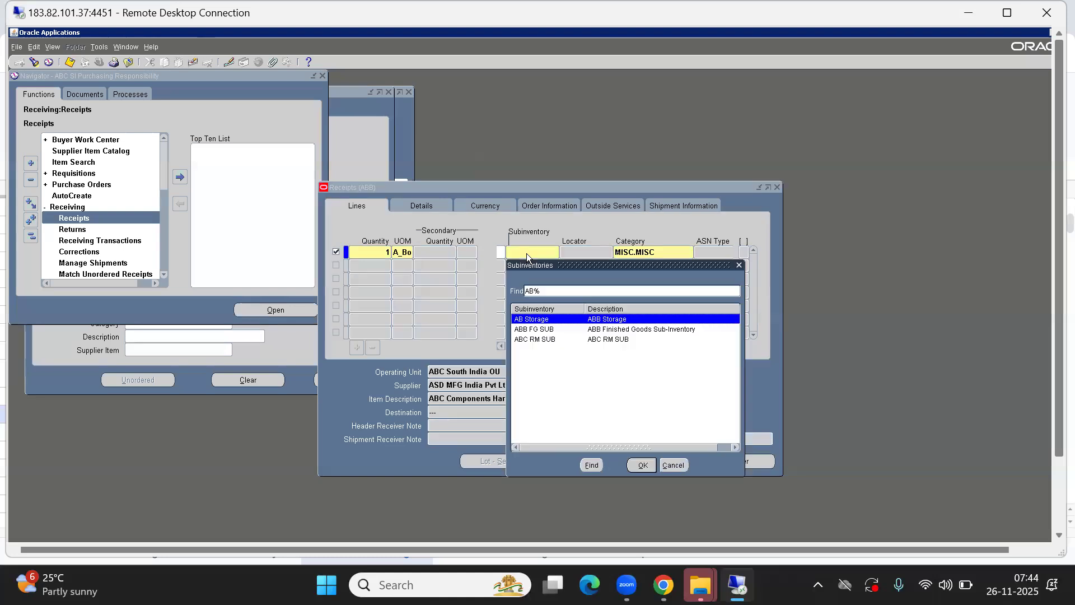
pyautogui.click(551, 340)
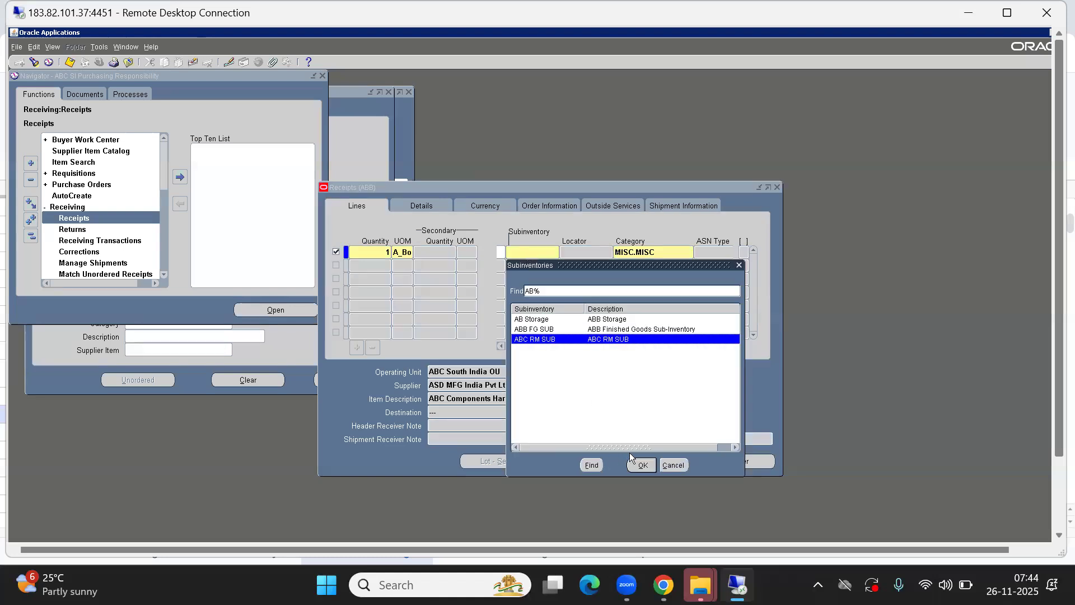
pyautogui.click(642, 465)
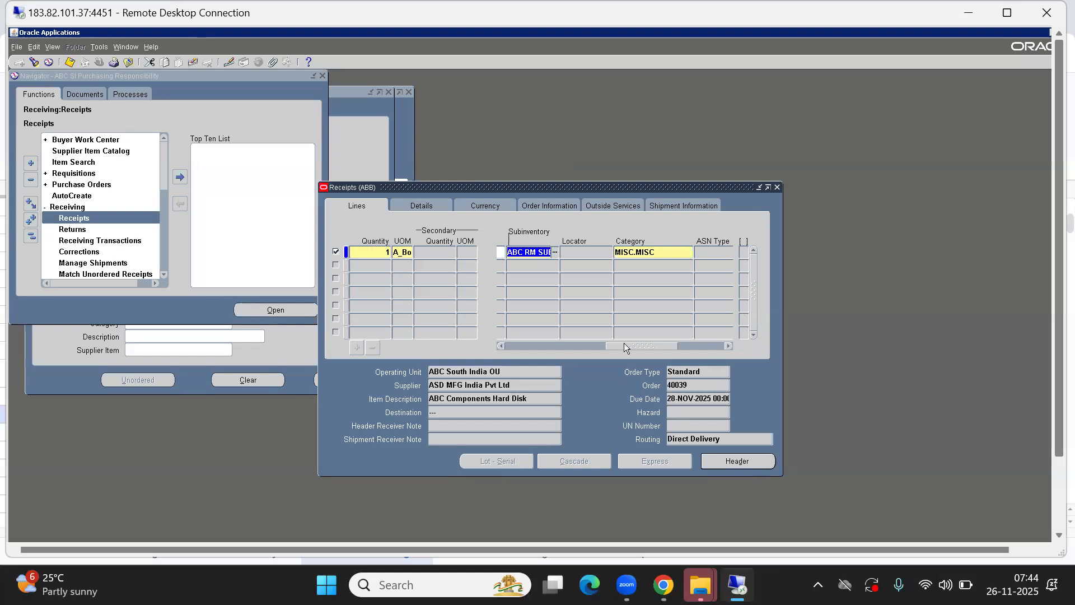
# Step: Change the ABCC0099 receipt line's unit of measure to A_Each
pyautogui.moveTo(624, 343); pyautogui.dragTo(450, 345)
pyautogui.click(398, 253)
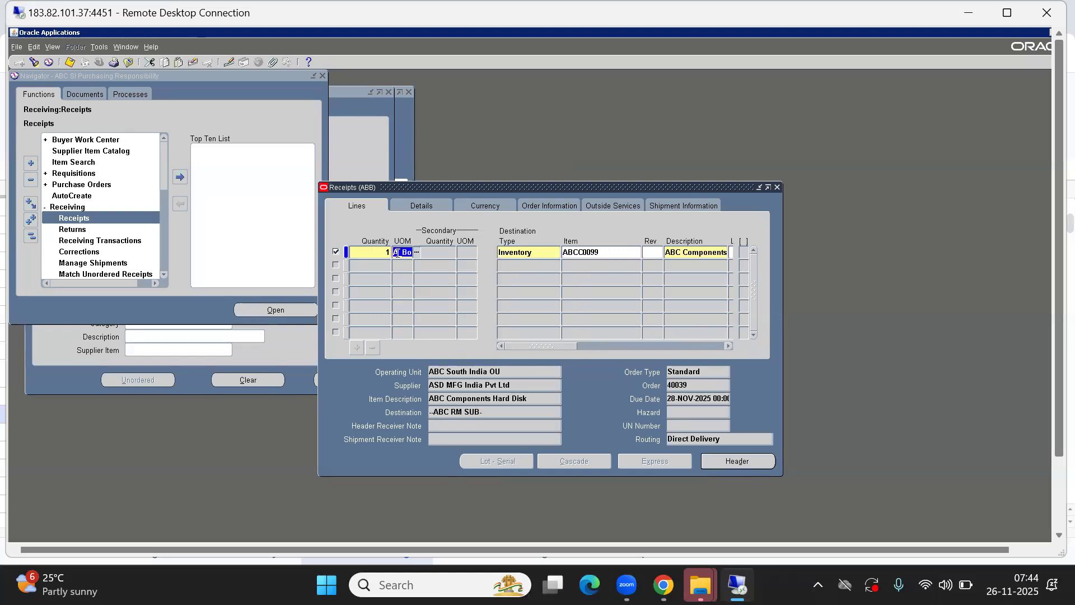
pyautogui.doubleClick(402, 256)
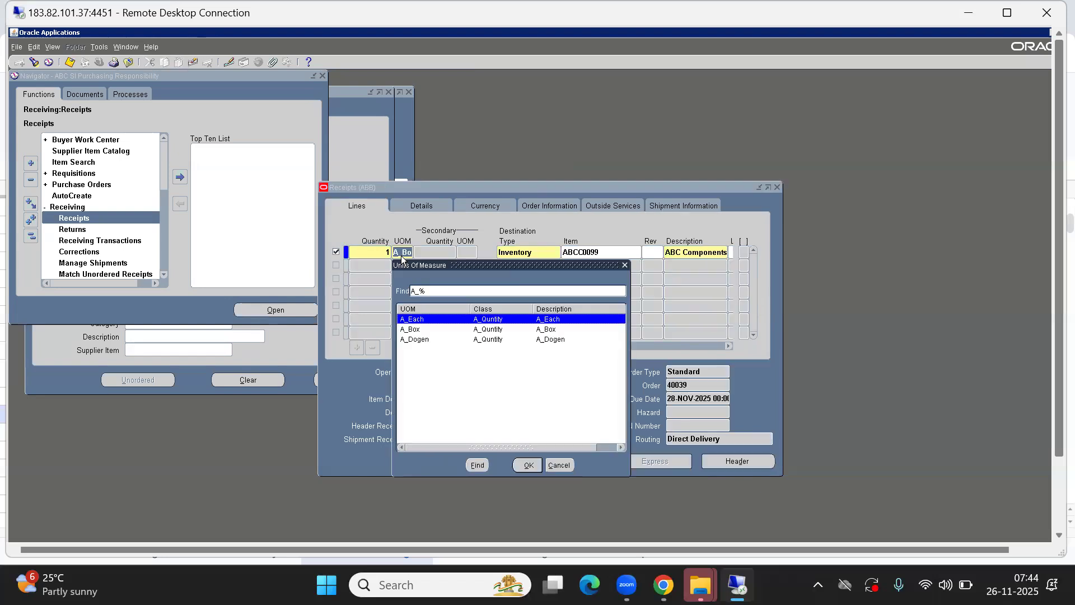
pyautogui.press('Return')
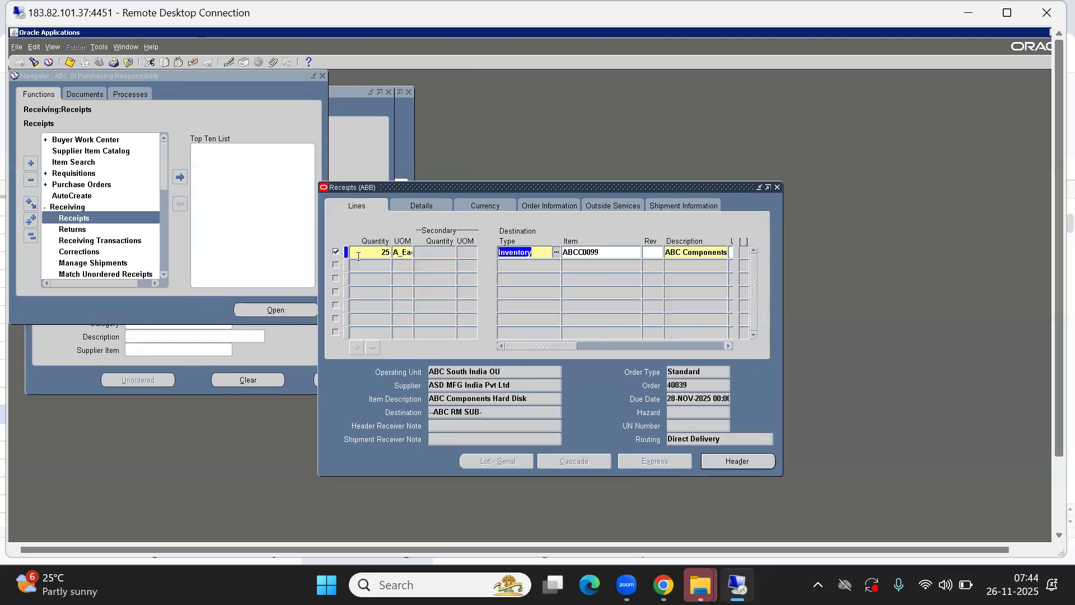
# Step: Check the receipt line's remaining fields and close the receipt without committing its changes
pyautogui.click(369, 254)
pyautogui.moveTo(538, 347); pyautogui.dragTo(493, 361)
pyautogui.moveTo(526, 348); pyautogui.dragTo(742, 358)
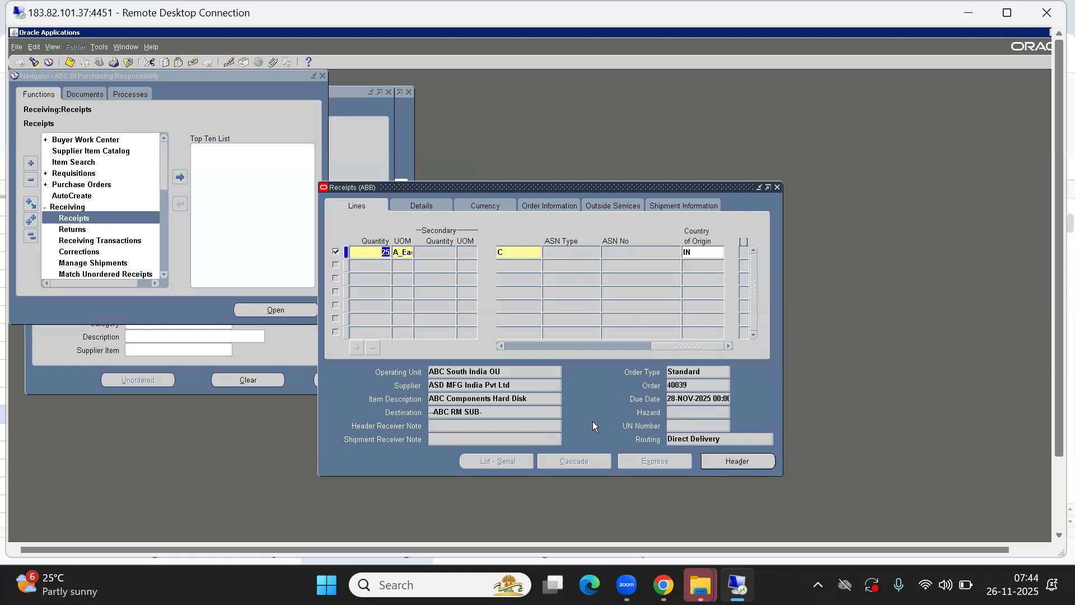
pyautogui.click(777, 187)
pyautogui.click(540, 361)
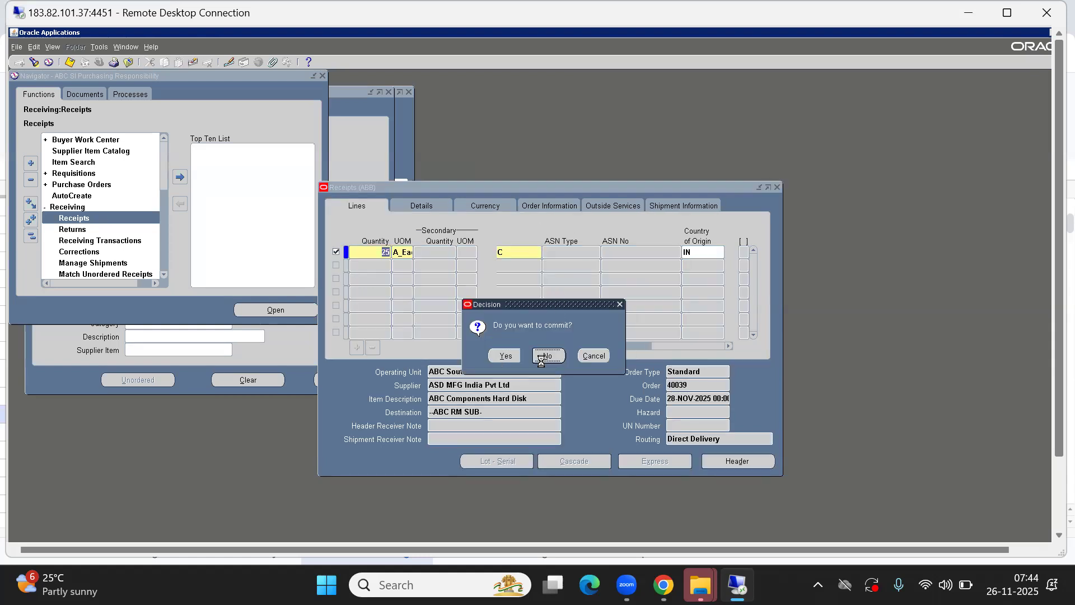
# Step: Open the Receiving Options setup for organizations from the collapsed purchasing navigator
pyautogui.click(37, 240)
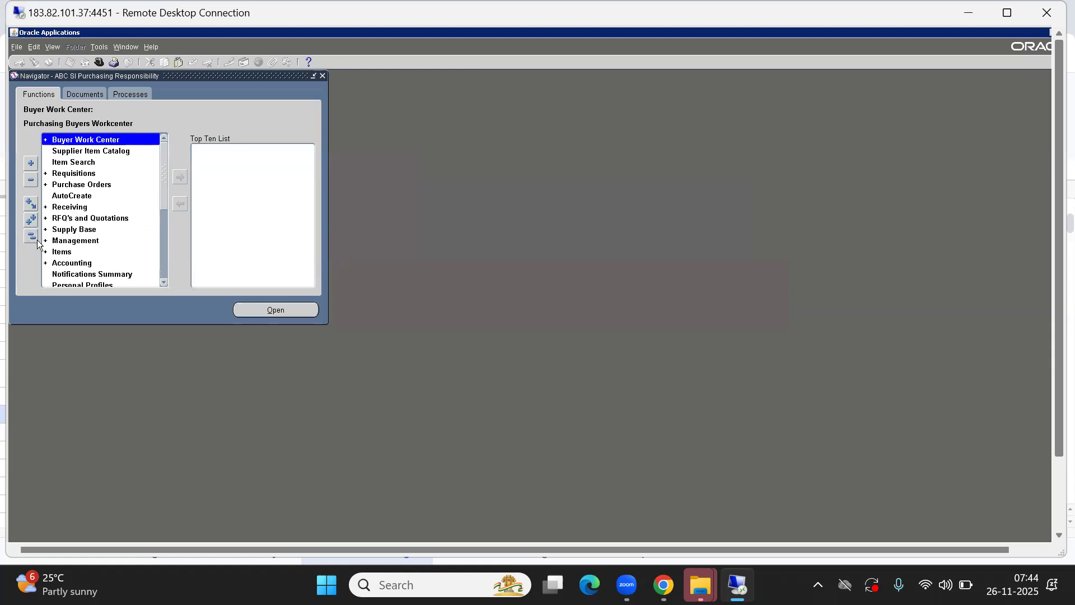
pyautogui.press('s')
pyautogui.press('e')
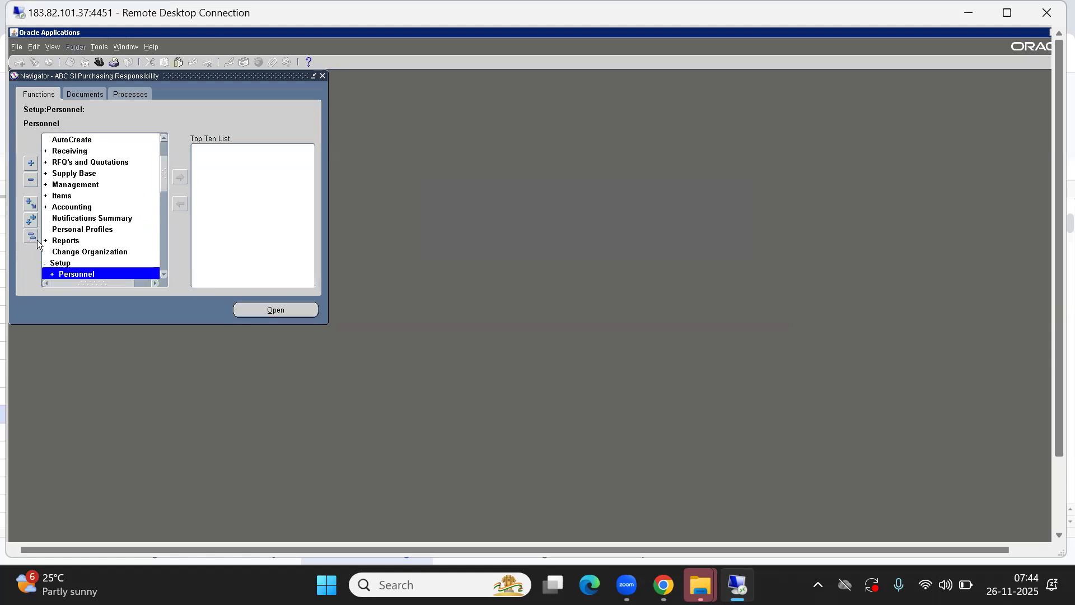
pyautogui.press('o')
pyautogui.press('r')
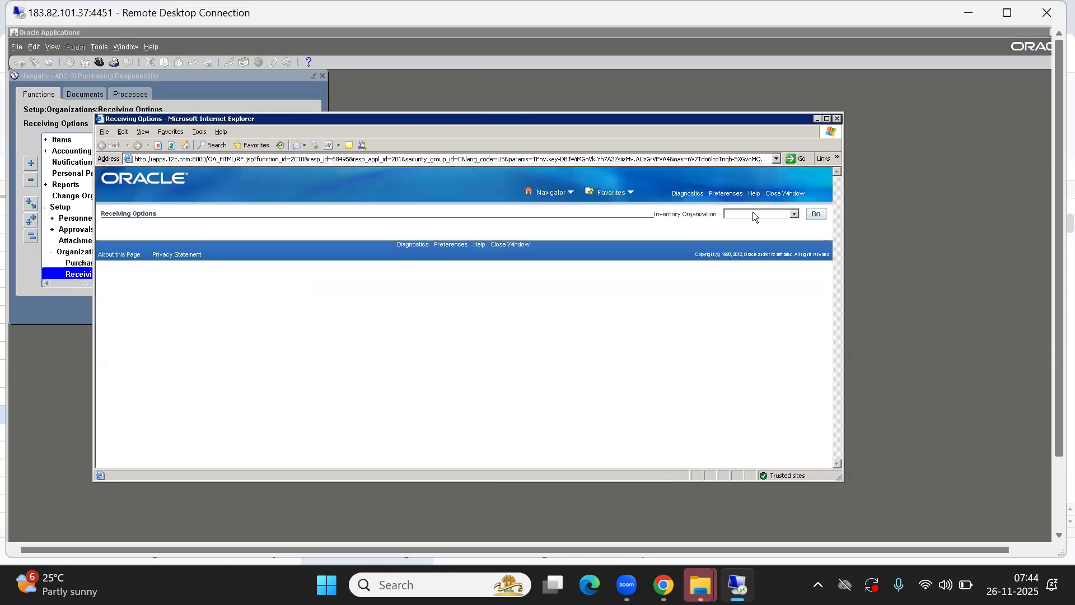
# Step: Check the Allow Cascade Transactions setting for ABC Bangalore Inv Org and close the receiving options
pyautogui.click(755, 215)
pyautogui.click(751, 231)
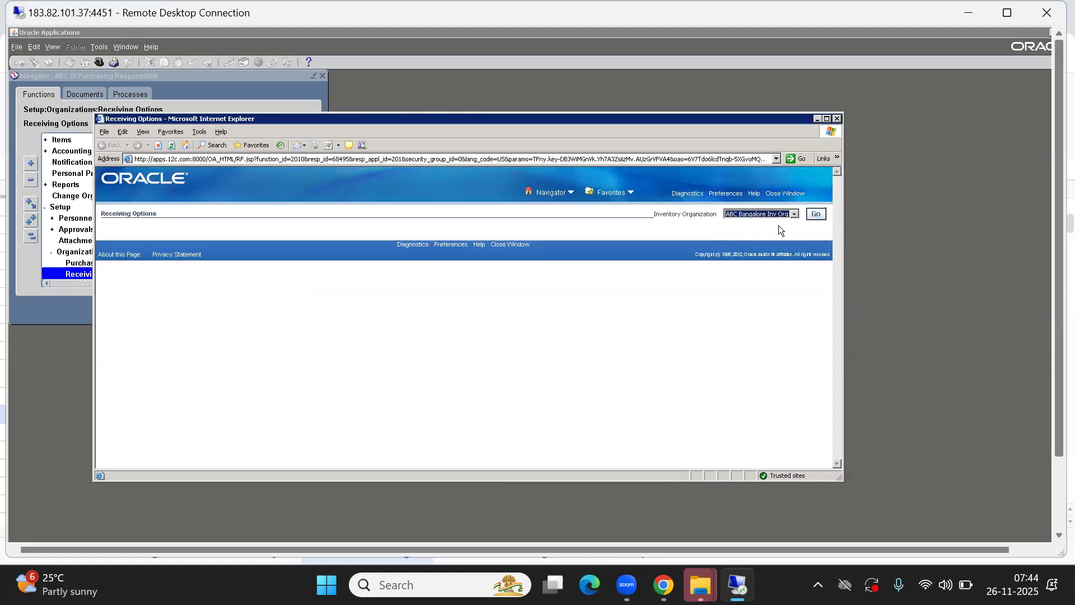
pyautogui.click(817, 216)
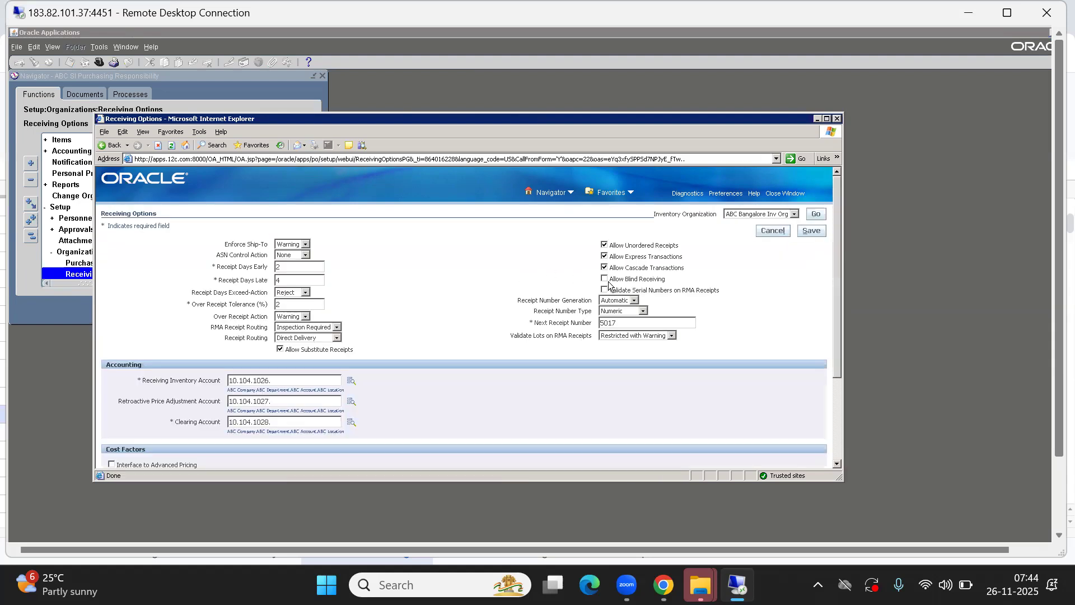
pyautogui.moveTo(610, 268); pyautogui.dragTo(720, 271)
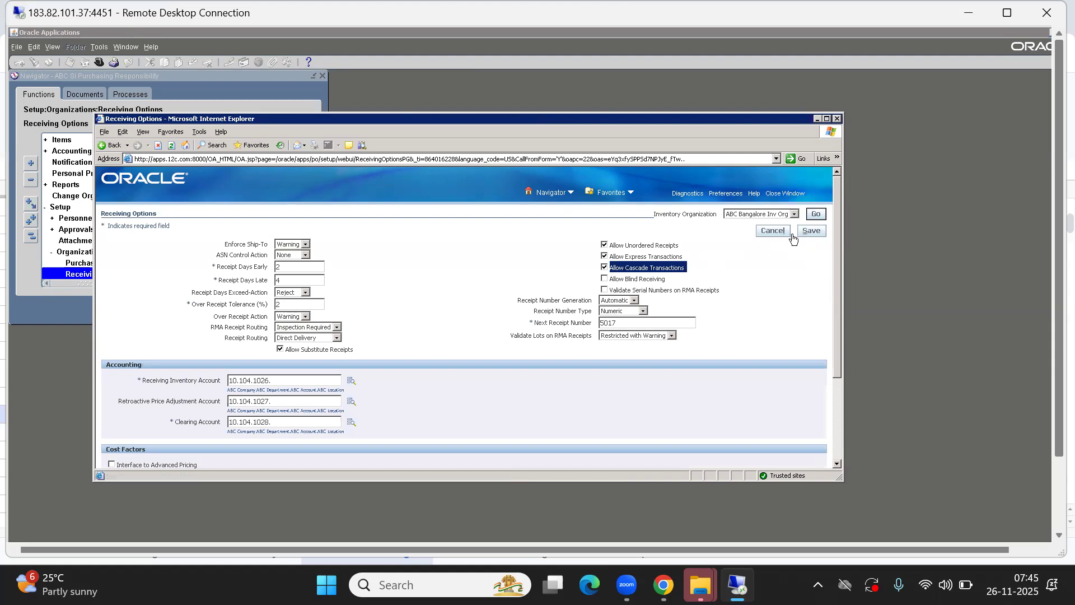
pyautogui.click(779, 196)
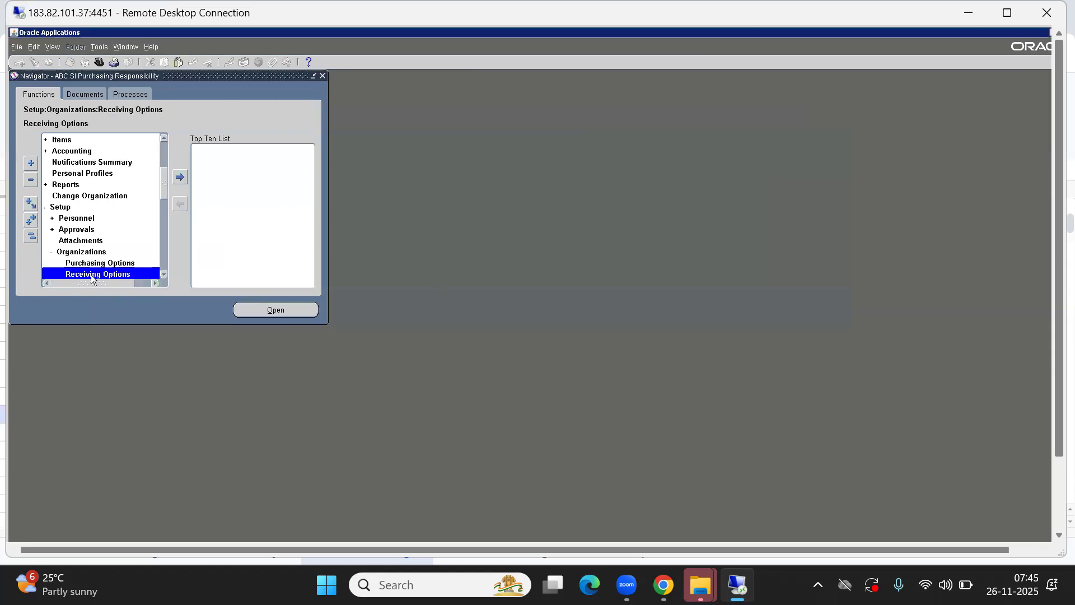
# Step: Open the Purchase Orders form and query the ABCC0099 purchase order by its number
pyautogui.click(30, 234)
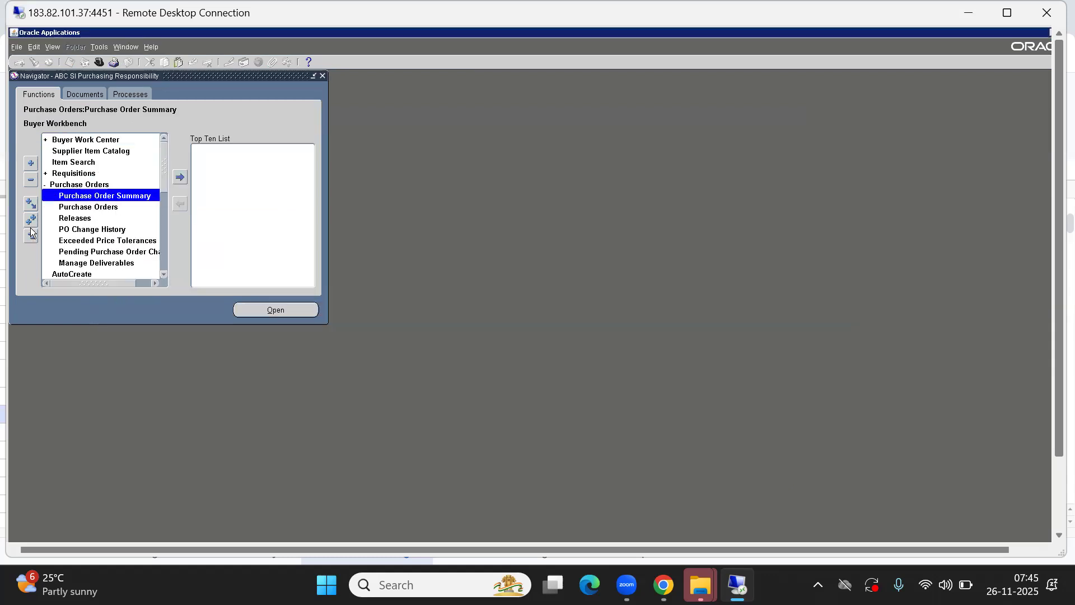
pyautogui.press('Down')
pyautogui.press('Return')
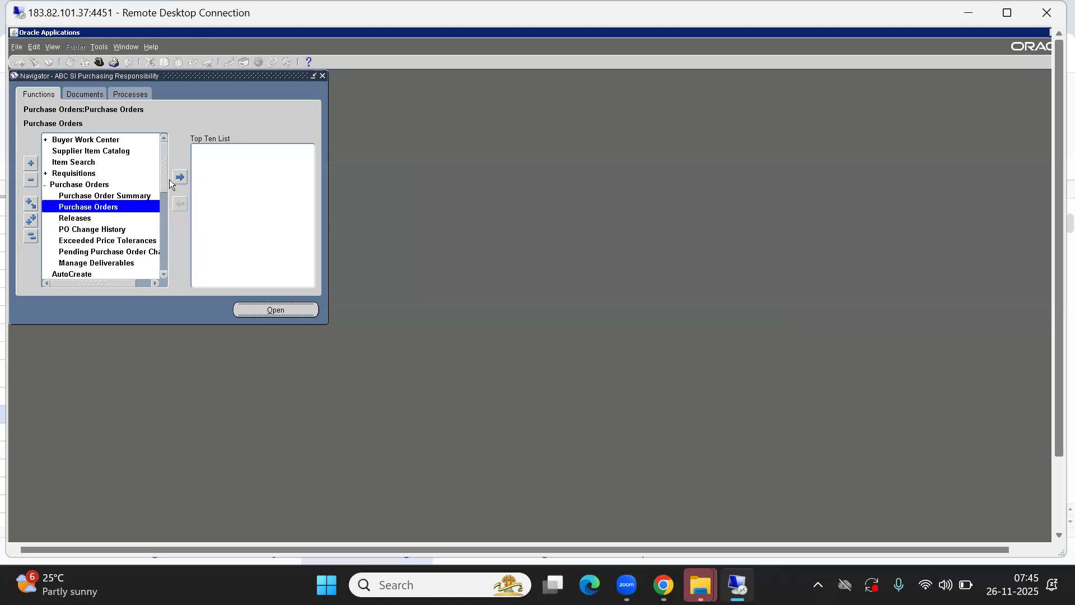
pyautogui.press('F11')
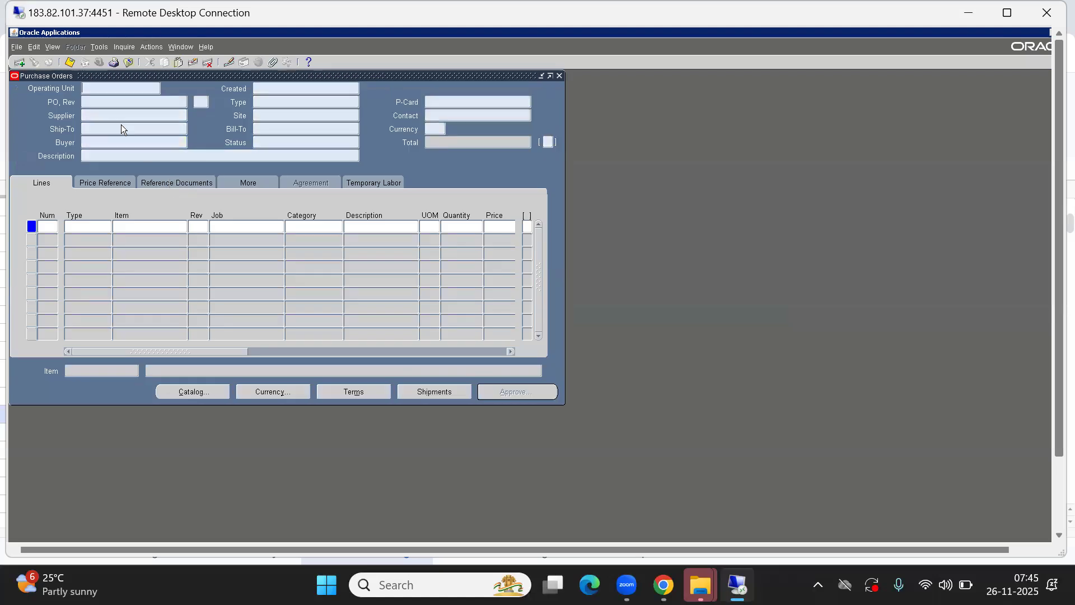
pyautogui.write('400')
pyautogui.write('69')
pyautogui.hotkey('ctrl', 'F11')
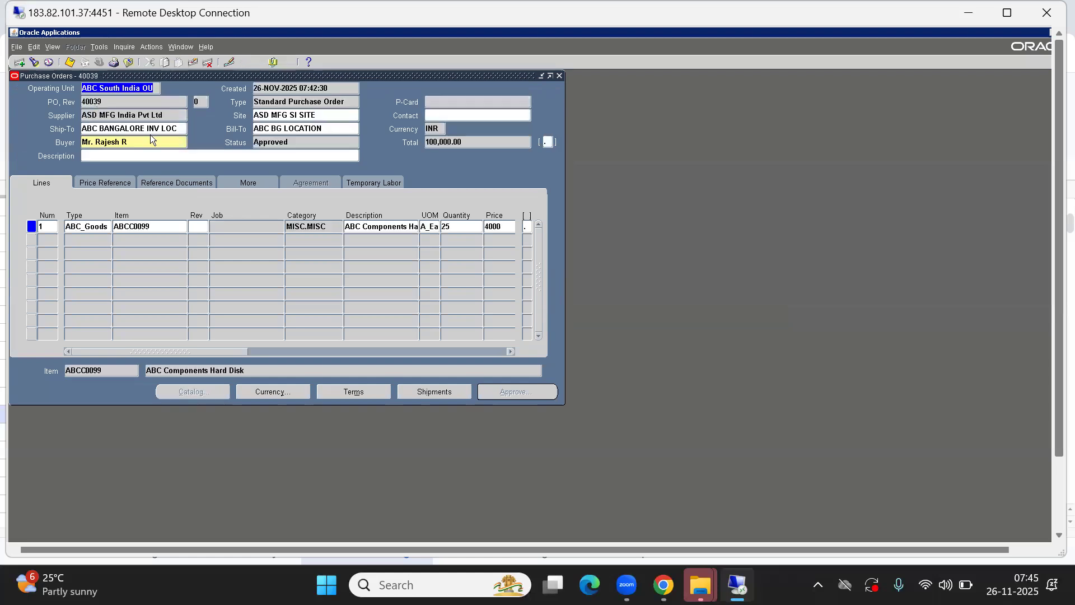
# Step: Review the purchase order's shipment line, its receiving controls, and its additional and status details
pyautogui.click(433, 392)
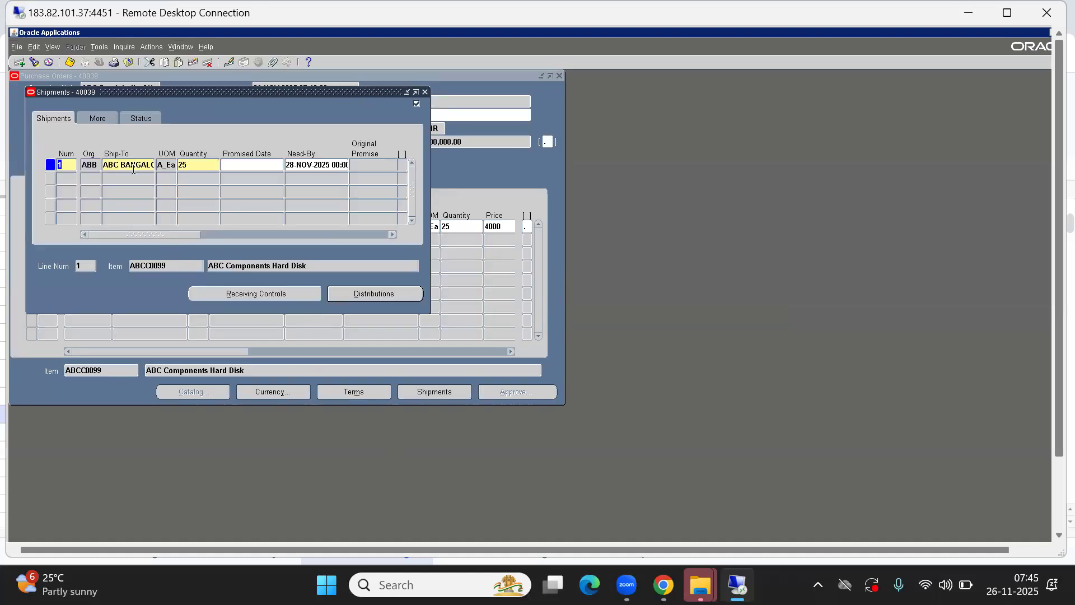
pyautogui.click(120, 166)
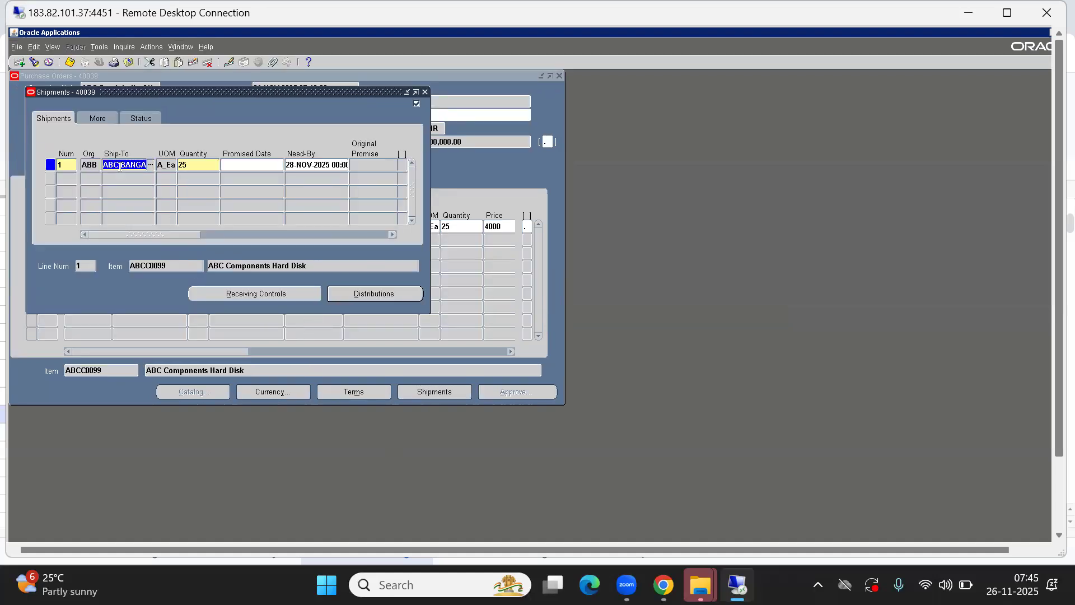
pyautogui.click(197, 165)
pyautogui.click(298, 297)
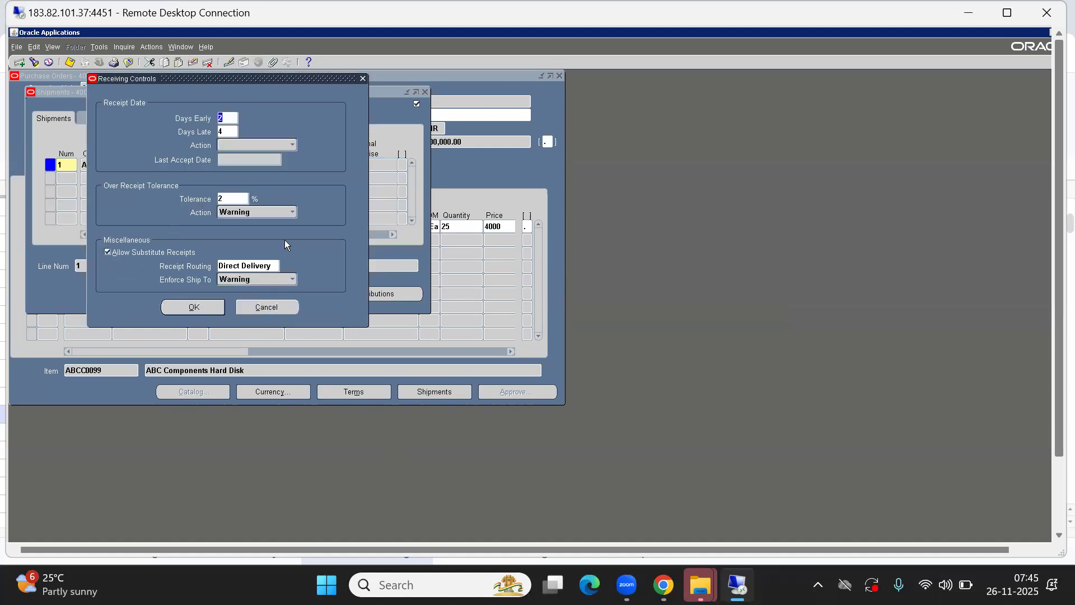
pyautogui.click(249, 307)
pyautogui.click(100, 116)
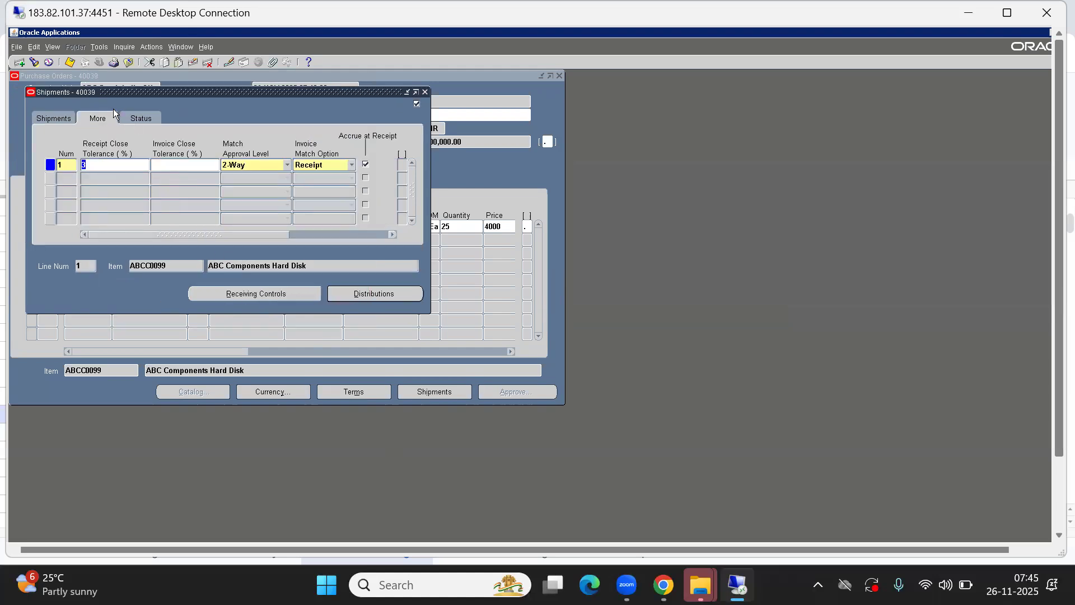
pyautogui.click(143, 116)
pyautogui.click(97, 119)
# Step: Review the shipment's destination, additional and project distribution details, and return to the purchase order lines
pyautogui.click(366, 294)
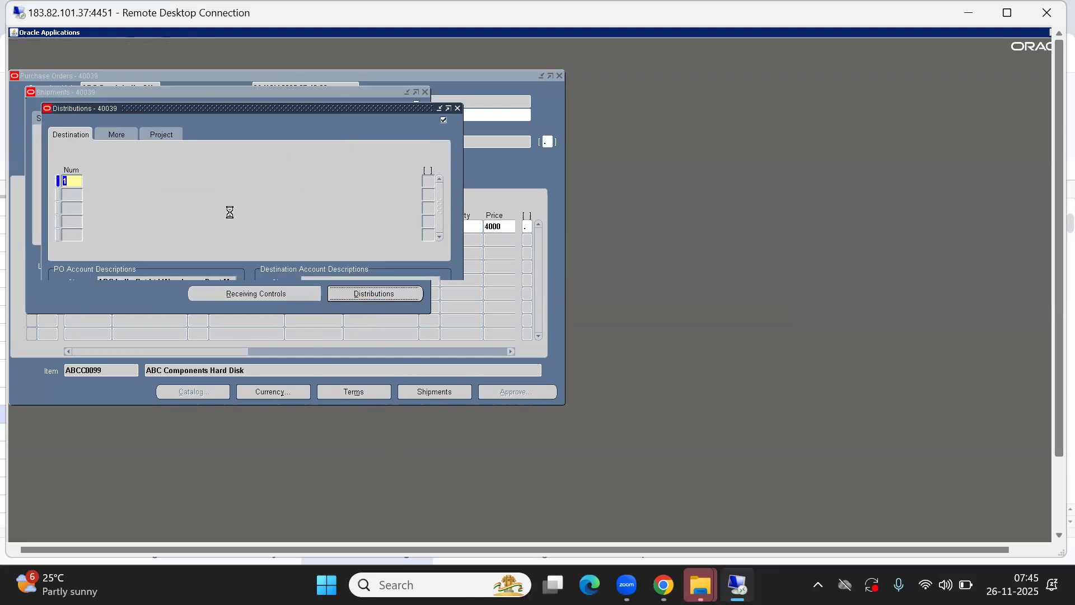
pyautogui.click(116, 134)
pyautogui.click(164, 133)
pyautogui.click(122, 137)
pyautogui.click(79, 134)
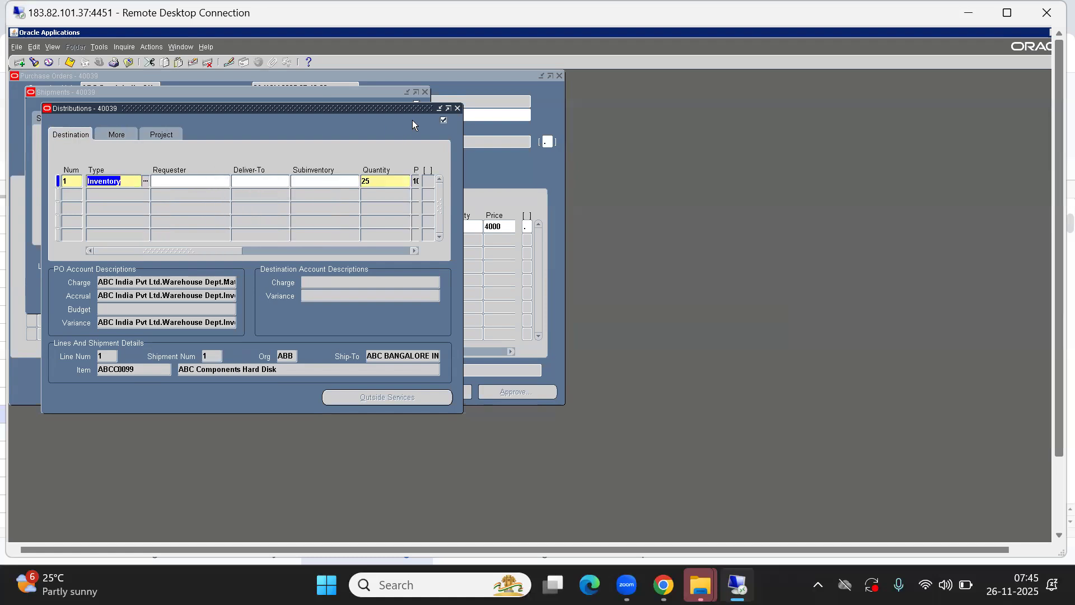
pyautogui.click(458, 108)
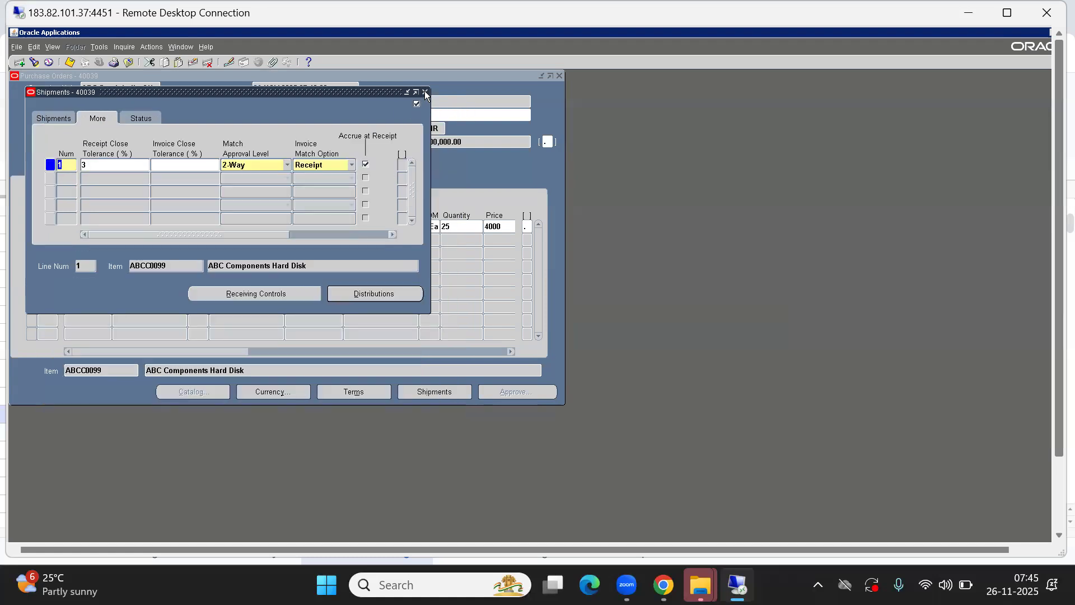
pyautogui.click(424, 91)
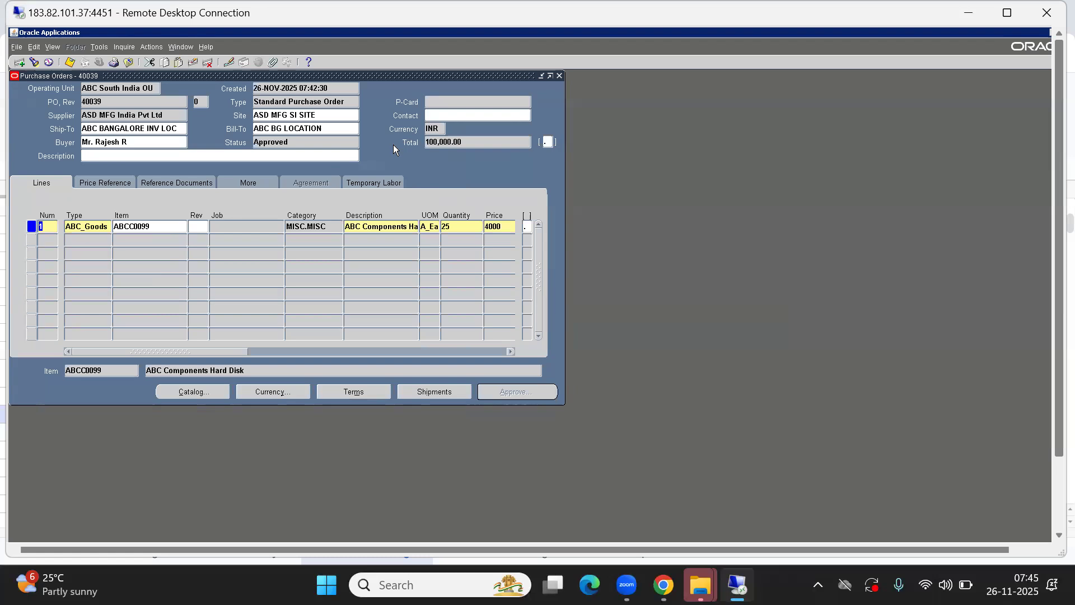
# Step: Copy the item code ABCC0099 from the purchase order line and close the purchase order
pyautogui.click(148, 225)
pyautogui.hotkey('ctrl', 'c')
pyautogui.hotkey('alt', 'f')
pyautogui.press('c')
# Step: Open Organization Items and find the item with the copied code ABCC0099
pyautogui.click(32, 236)
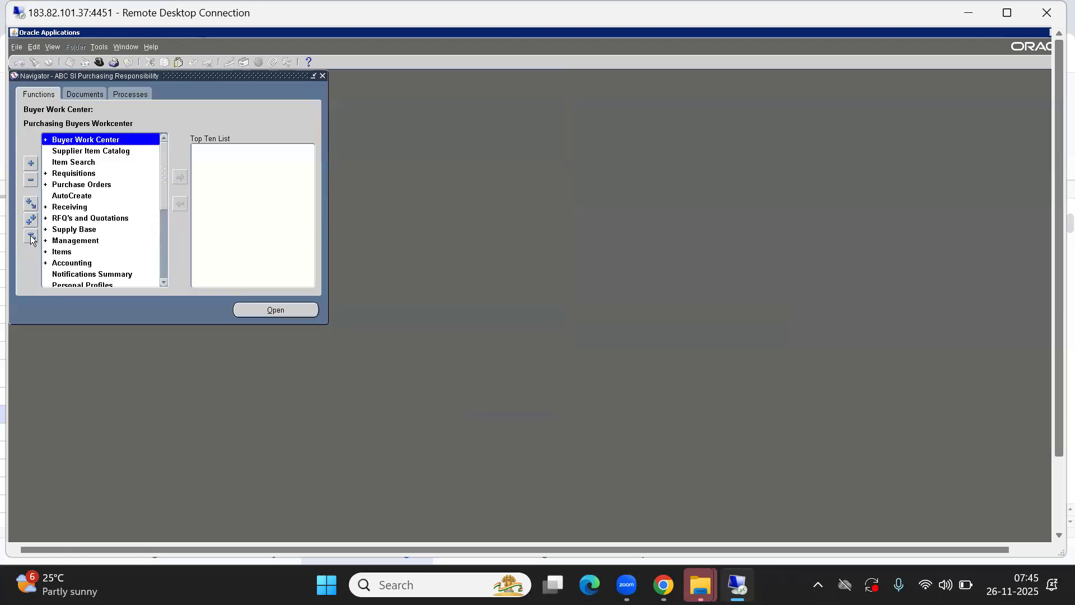
pyautogui.write('ITE')
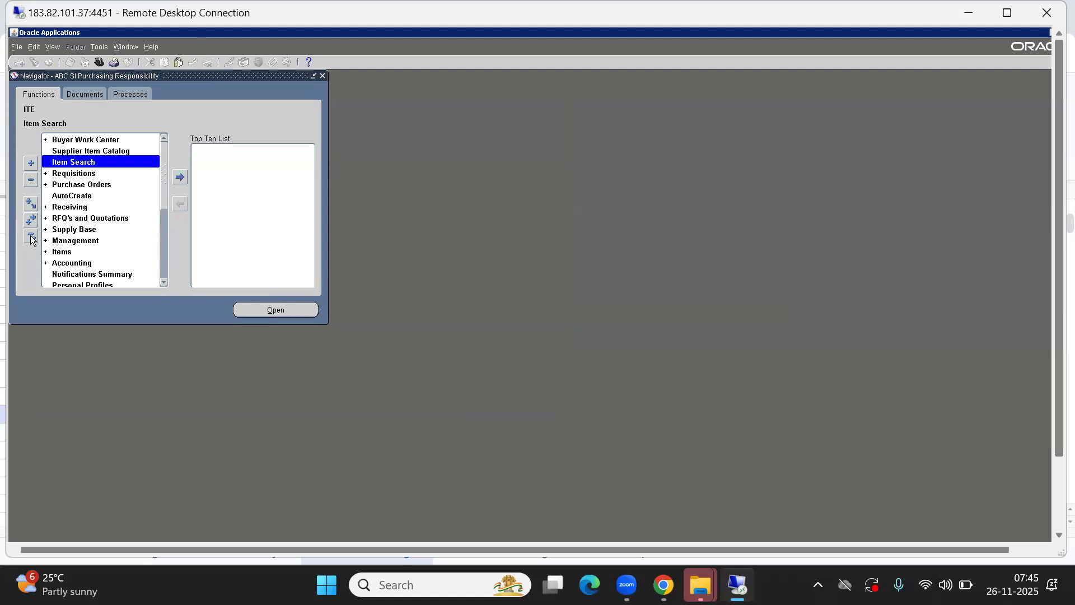
pyautogui.doubleClick(60, 252)
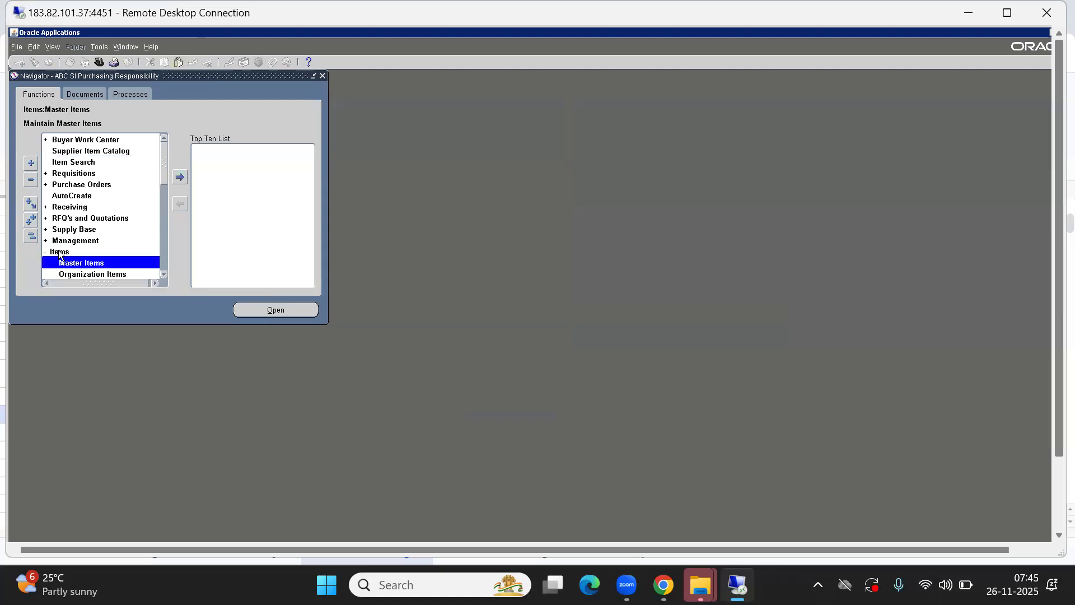
pyautogui.press('Down')
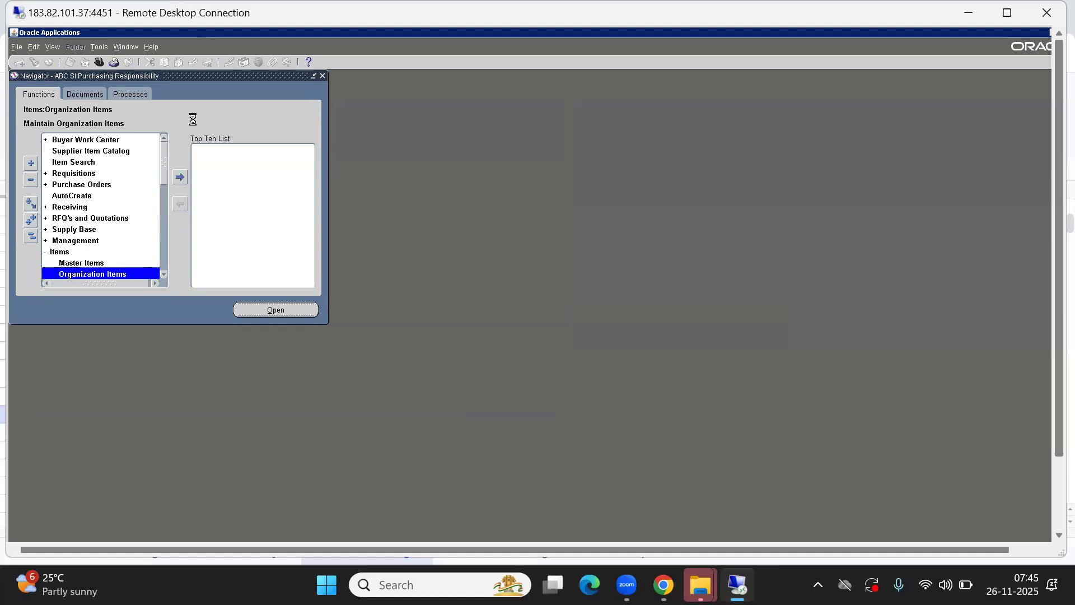
pyautogui.hotkey('ctrl', 'v')
pyautogui.press('Tab')
pyautogui.hotkey('alt', 'i')
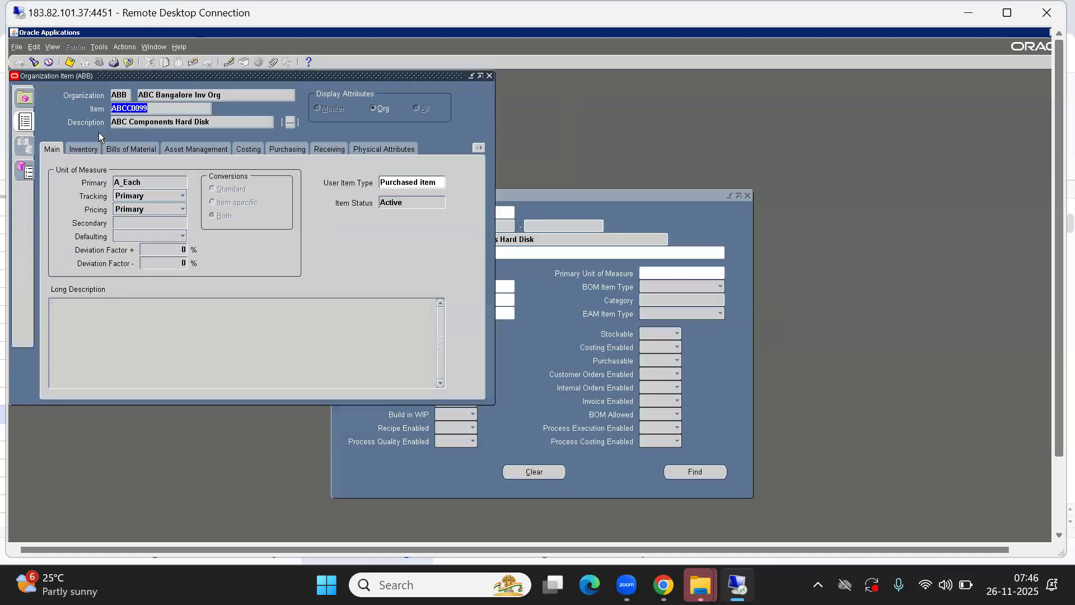
# Step: Review the item's inventory, receiving and physical attributes and check which other attribute groups are available
pyautogui.click(81, 149)
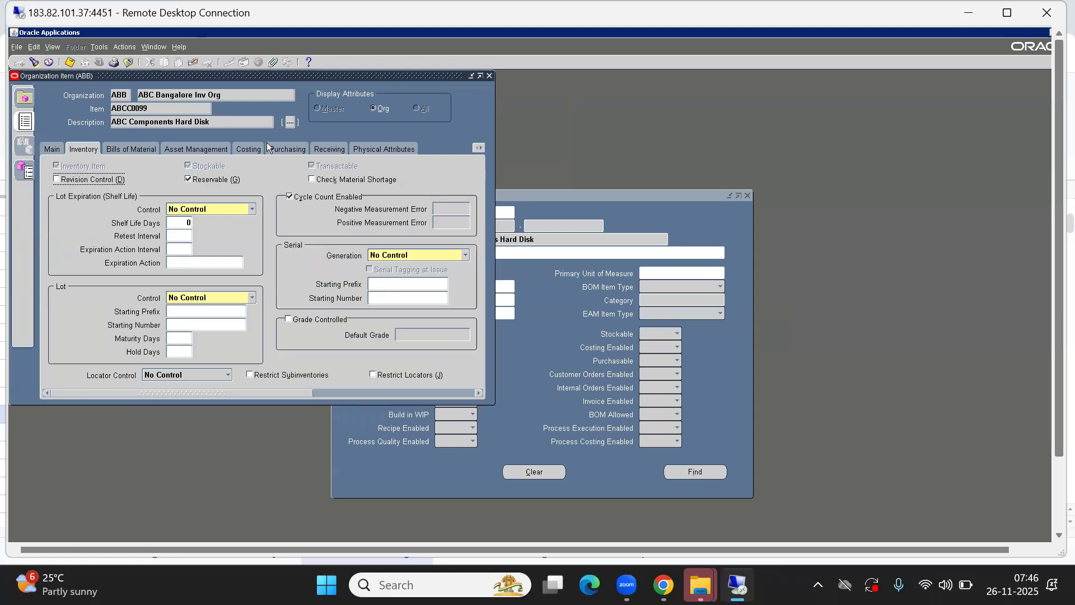
pyautogui.click(329, 150)
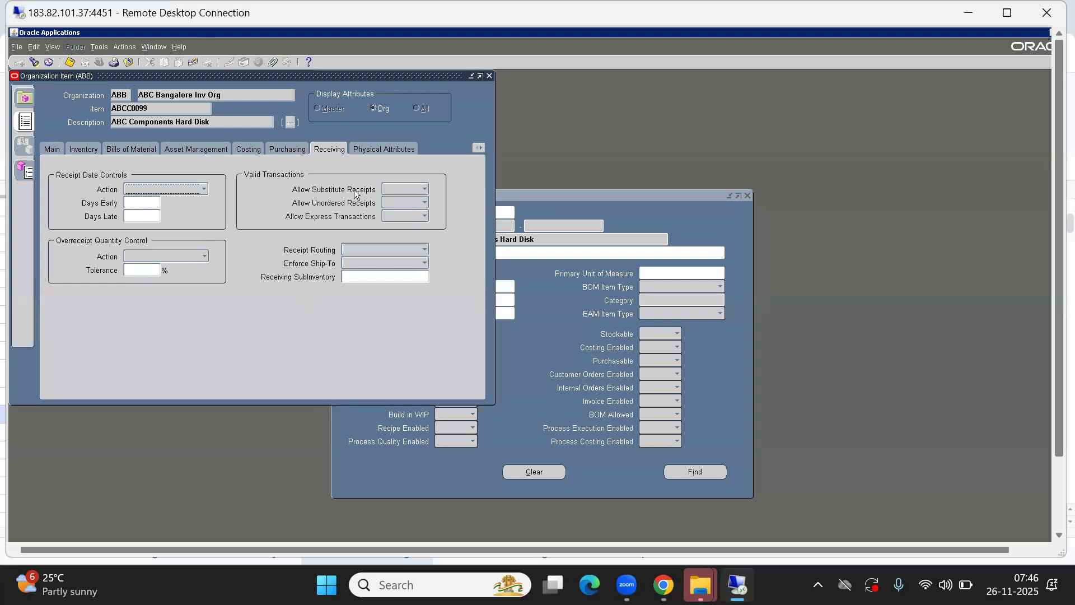
pyautogui.click(367, 148)
pyautogui.click(477, 148)
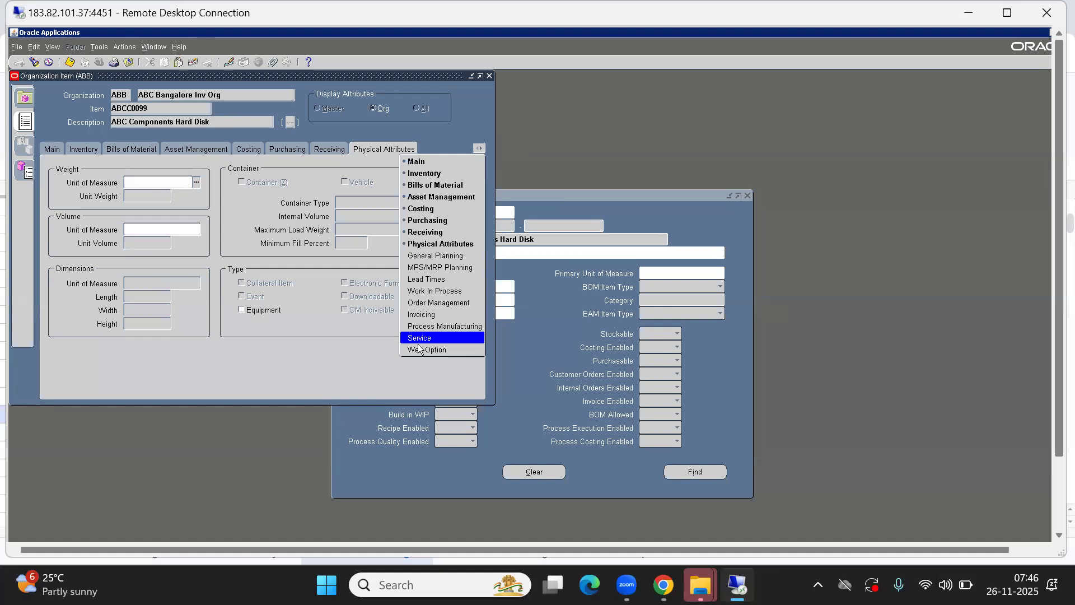
pyautogui.press('Escape')
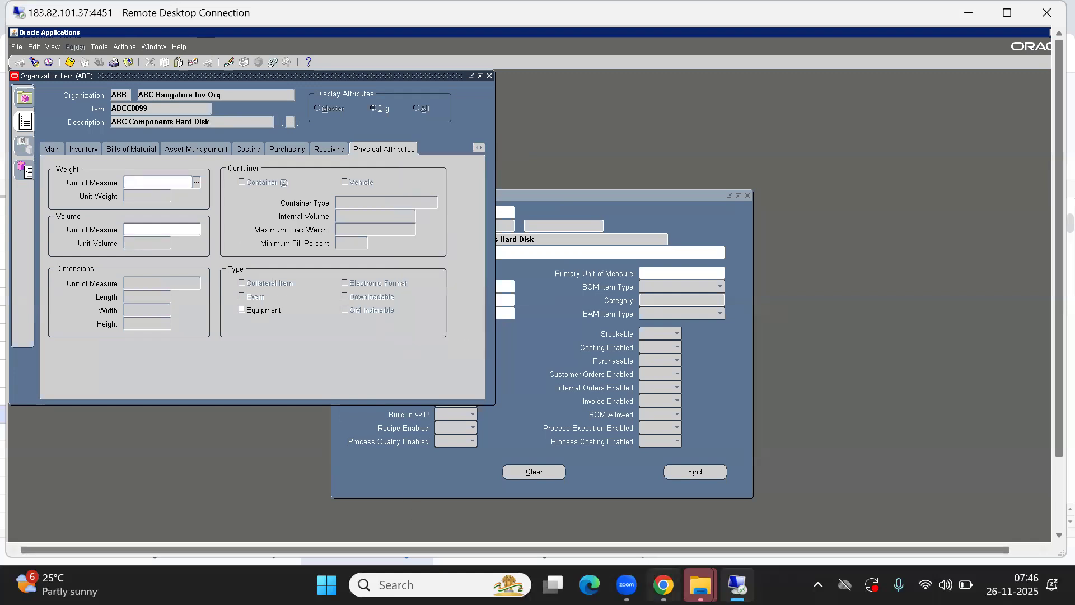
# Step: Switch to Chrome and open the 1. Oracle Purchasing document at the cascade receipt instructions
pyautogui.moveTo(663, 585)
pyautogui.click(616, 503)
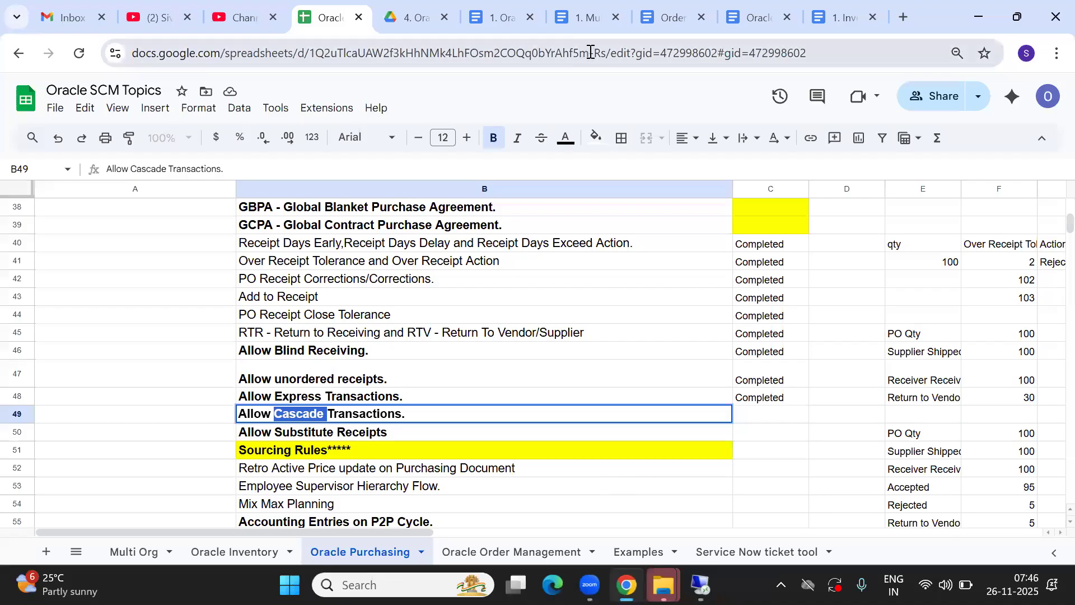
pyautogui.click(506, 19)
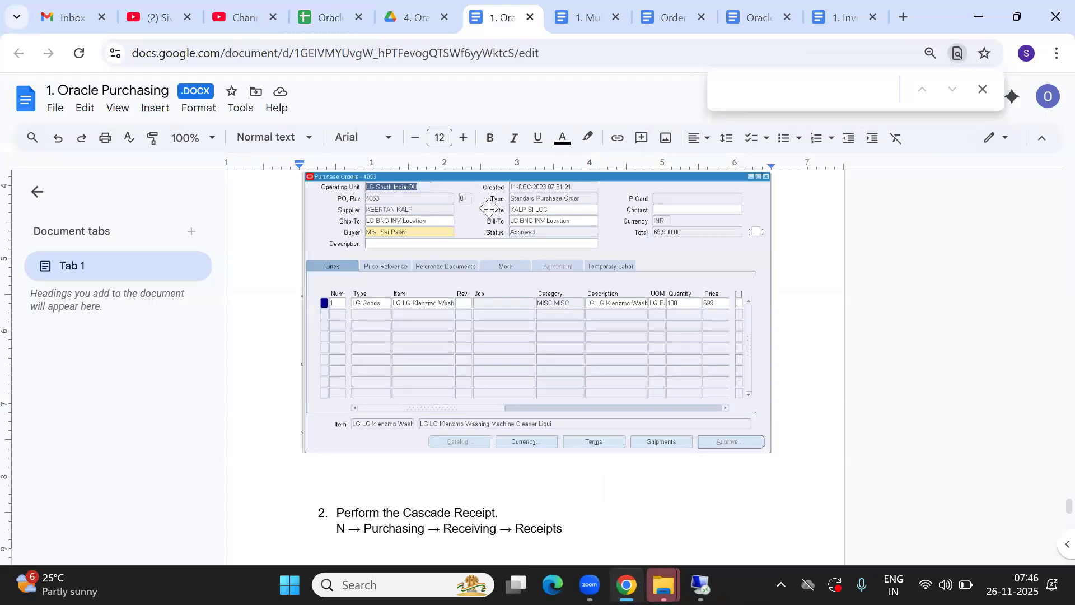
# Step: Look back through the document from the cascade cycle to the earlier sections on unordered receipts, Add to Receipt and corrections
pyautogui.scroll(1, 393, 199)
pyautogui.click(394, 199)
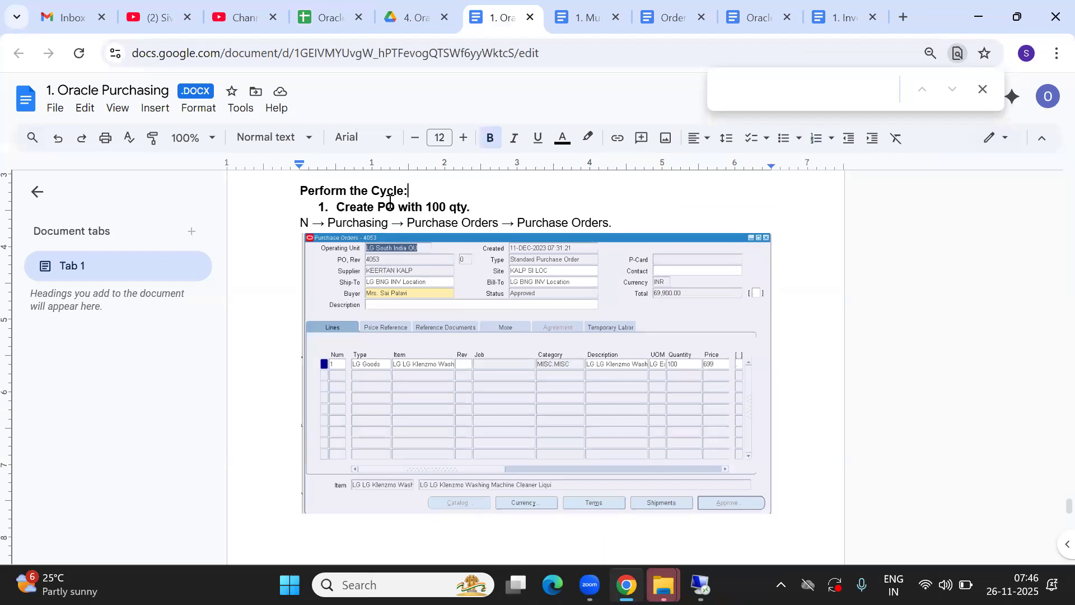
pyautogui.press('Up')
pyautogui.press('Up')
pyautogui.press('Up')
pyautogui.press('Up')
pyautogui.press('Up')
pyautogui.press('Up')
pyautogui.press('Up')
pyautogui.press('Up')
pyautogui.press('Up')
pyautogui.press('Up')
pyautogui.press('Up')
pyautogui.press('Up')
pyautogui.press('Up')
pyautogui.press('Up')
pyautogui.press('Up')
pyautogui.press('Up')
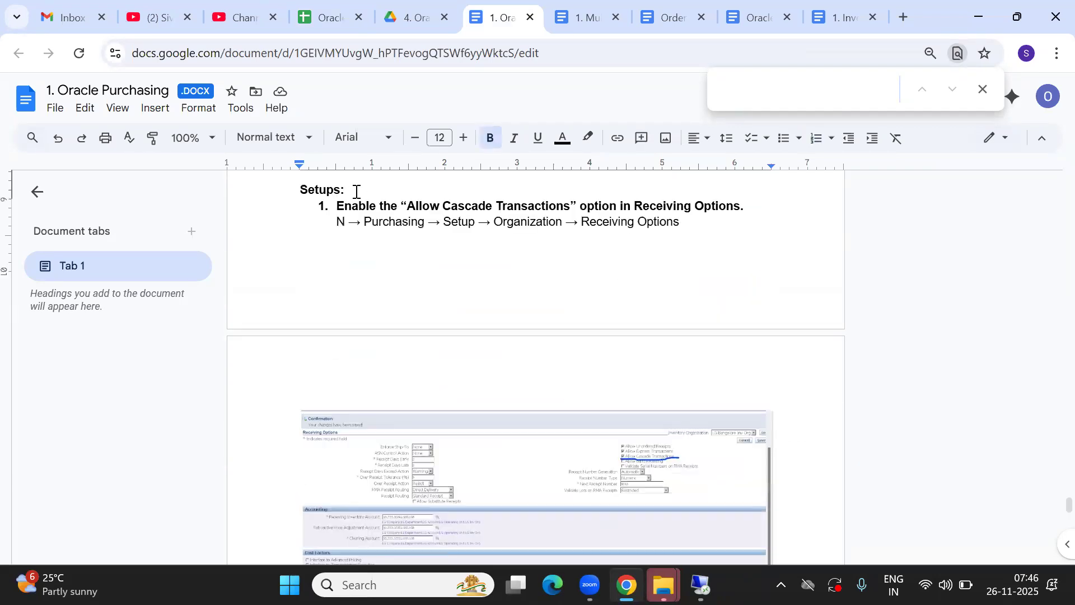
pyautogui.press('Up')
pyautogui.press('Up')
pyautogui.press('Up')
pyautogui.press('Up')
pyautogui.press('Up')
pyautogui.press('Up')
pyautogui.press('Up')
pyautogui.press('Up')
pyautogui.press('Up')
pyautogui.press('Up')
pyautogui.press('Up')
pyautogui.press('Up')
pyautogui.press('Up')
pyautogui.press('Up')
pyautogui.press('Up')
pyautogui.press('Up')
pyautogui.press('Up')
pyautogui.press('Up')
pyautogui.press('Up')
pyautogui.press('Up')
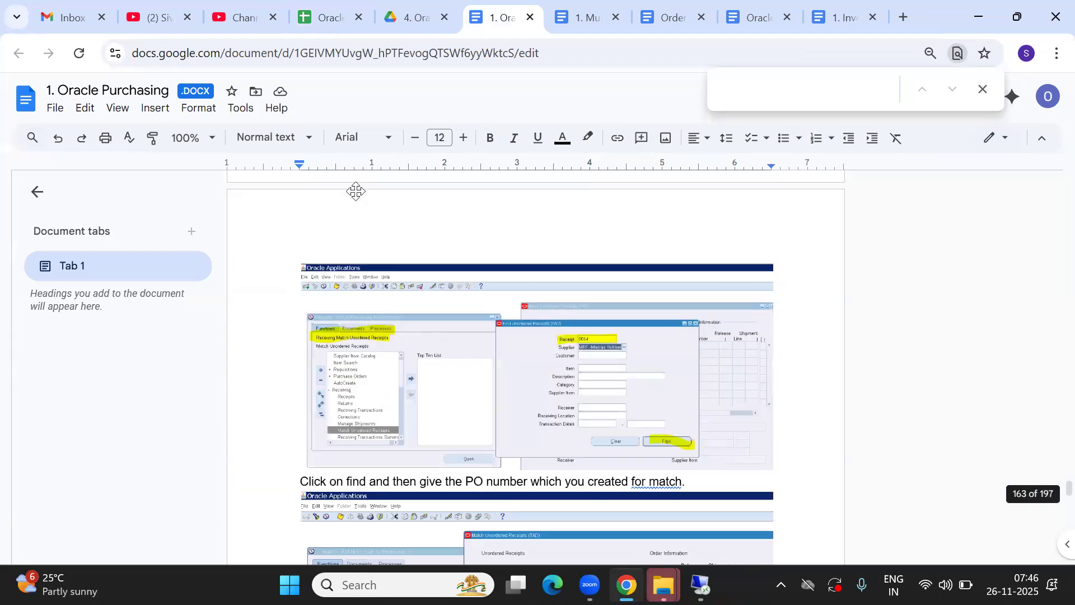
pyautogui.press('Up')
pyautogui.press('Up')
pyautogui.press('Up')
pyautogui.press('Up')
pyautogui.press('Up')
pyautogui.press('Up')
pyautogui.press('Up')
pyautogui.press('Up')
pyautogui.press('Up')
pyautogui.press('Up')
pyautogui.press('Up')
pyautogui.press('Up')
pyautogui.press('Up')
pyautogui.press('Up')
pyautogui.press('Up')
pyautogui.press('Up')
pyautogui.press('Up')
pyautogui.press('Up')
pyautogui.press('Up')
pyautogui.press('Up')
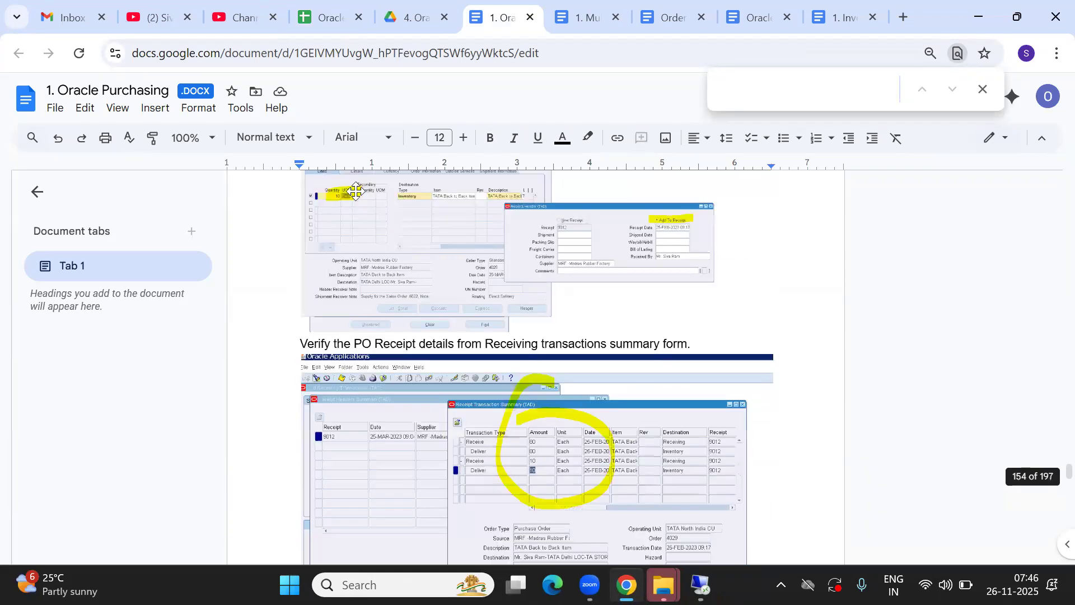
pyautogui.press('Up')
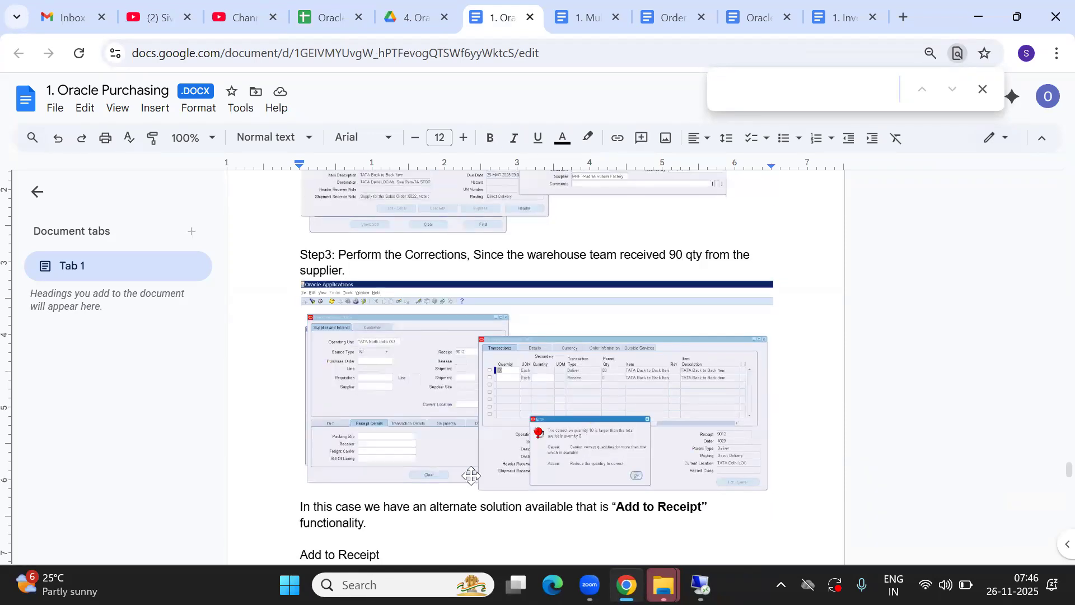
# Step: Browse forward through the Add to Receipt, unordered receipt and Allow Blind Receiving sections to return to the cascade receipt instructions
pyautogui.press('Down')
pyautogui.press('Down')
pyautogui.press('Down')
pyautogui.press('Down')
pyautogui.press('Down')
pyautogui.press('Down')
pyautogui.press('Down')
pyautogui.press('Down')
pyautogui.press('Down')
pyautogui.press('Down')
pyautogui.press('Down')
pyautogui.press('Down')
pyautogui.press('Down')
pyautogui.press('Down')
pyautogui.press('Down')
pyautogui.press('Down')
pyautogui.press('Down')
pyautogui.press('Down')
pyautogui.press('Down')
pyautogui.press('Down')
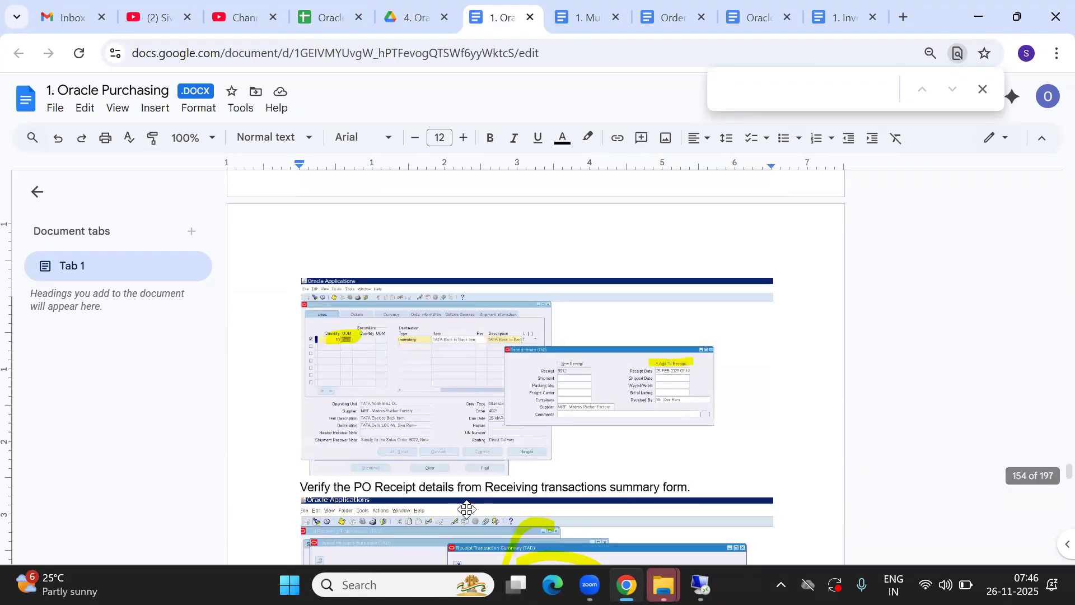
pyautogui.press('Down')
pyautogui.press('Down')
pyautogui.press('Down')
pyautogui.press('Down')
pyautogui.press('Down')
pyautogui.press('Down')
pyautogui.press('Down')
pyautogui.press('Down')
pyautogui.press('Down')
pyautogui.press('Down')
pyautogui.press('Down')
pyautogui.press('Down')
pyautogui.press('Down')
pyautogui.press('Down')
pyautogui.press('Down')
pyautogui.press('Down')
pyautogui.press('Down')
pyautogui.press('Down')
pyautogui.press('Down')
pyautogui.press('Down')
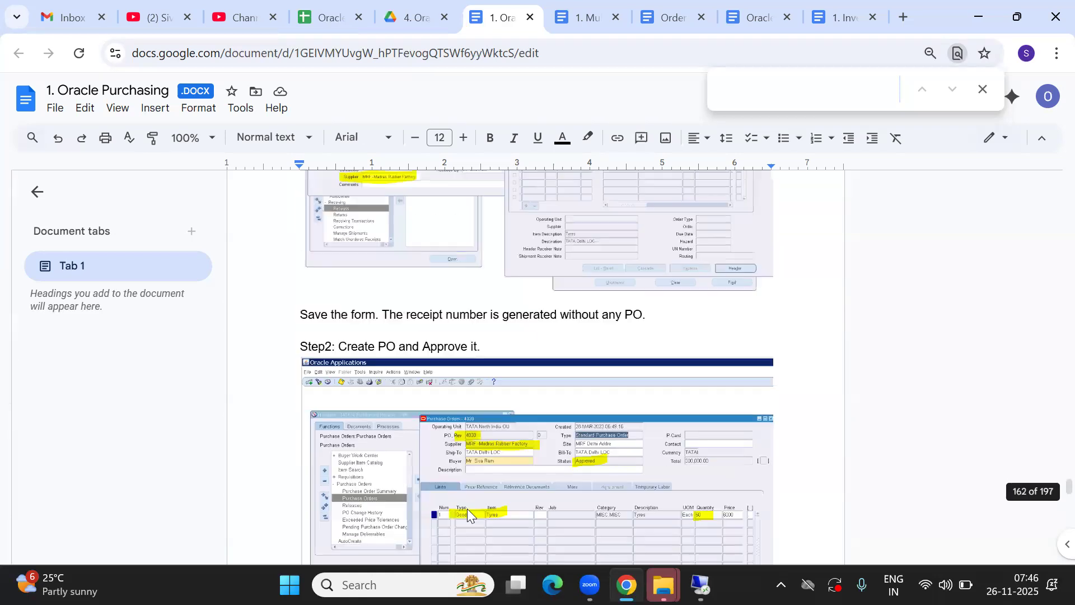
pyautogui.press('Down')
pyautogui.press('Down')
pyautogui.press('Down')
pyautogui.press('Down')
pyautogui.press('Down')
pyautogui.press('Down')
pyautogui.press('Down')
pyautogui.press('Down')
pyautogui.press('Down')
pyautogui.press('Down')
pyautogui.press('Down')
pyautogui.press('Down')
pyautogui.press('Down')
pyautogui.press('Down')
pyautogui.press('Down')
pyautogui.press('Down')
pyautogui.press('Down')
pyautogui.press('Down')
pyautogui.press('Down')
pyautogui.press('Down')
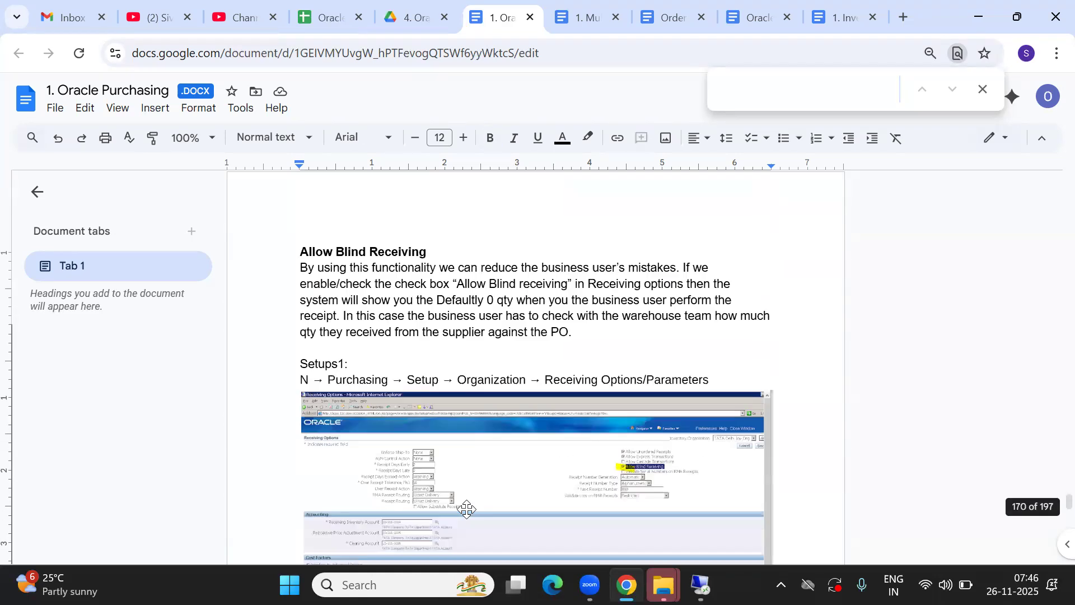
pyautogui.press('Down')
pyautogui.press('Down')
pyautogui.press('Down')
pyautogui.press('Down')
pyautogui.press('Down')
pyautogui.press('Down')
pyautogui.press('Down')
pyautogui.press('Down')
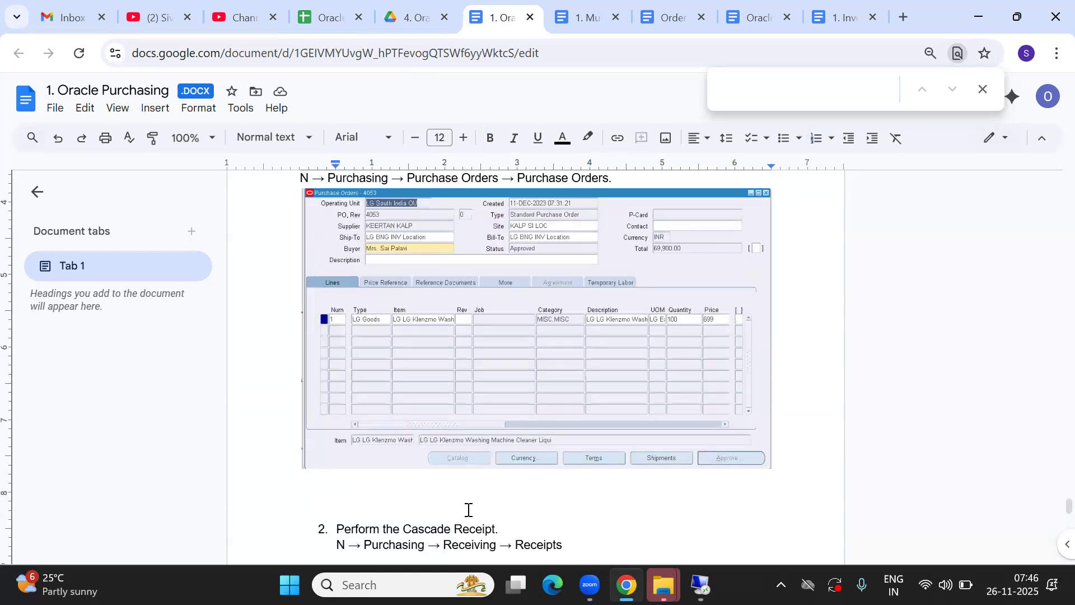
# Step: Review the Allow Cascade Transactions setup, the purchase order example and the navigation and search criteria for the cascade receipt
pyautogui.press('Up')
pyautogui.press('Up')
pyautogui.press('Up')
pyautogui.press('Up')
pyautogui.press('Up')
pyautogui.press('Up')
pyautogui.press('Up')
pyautogui.press('Up')
pyautogui.press('Up')
pyautogui.press('Up')
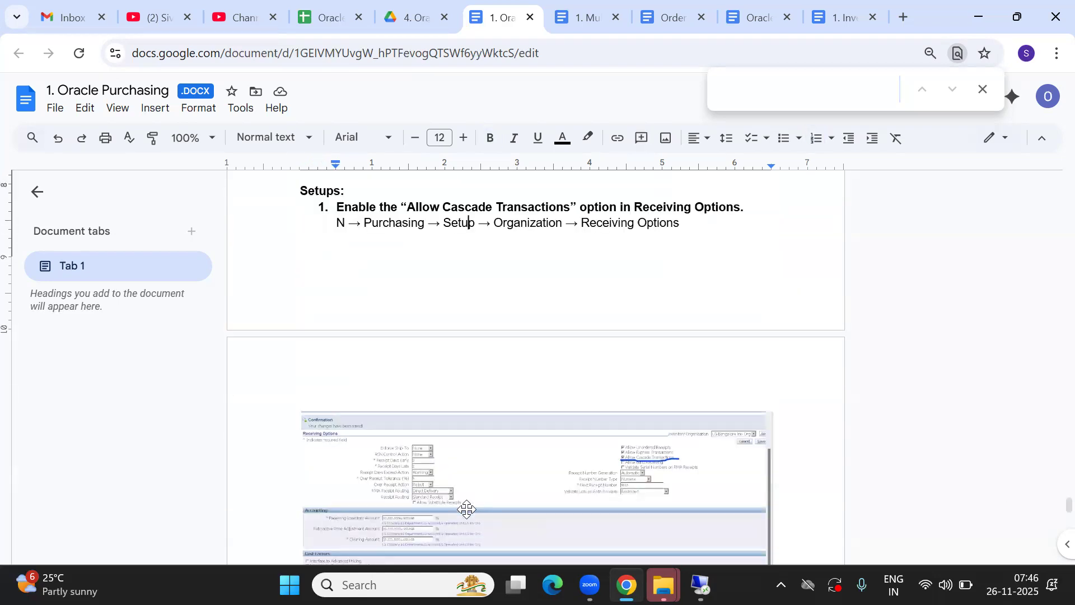
pyautogui.press('Down')
pyautogui.press('Down')
pyautogui.press('Down')
pyautogui.press('Down')
pyautogui.press('Down')
pyautogui.press('Down')
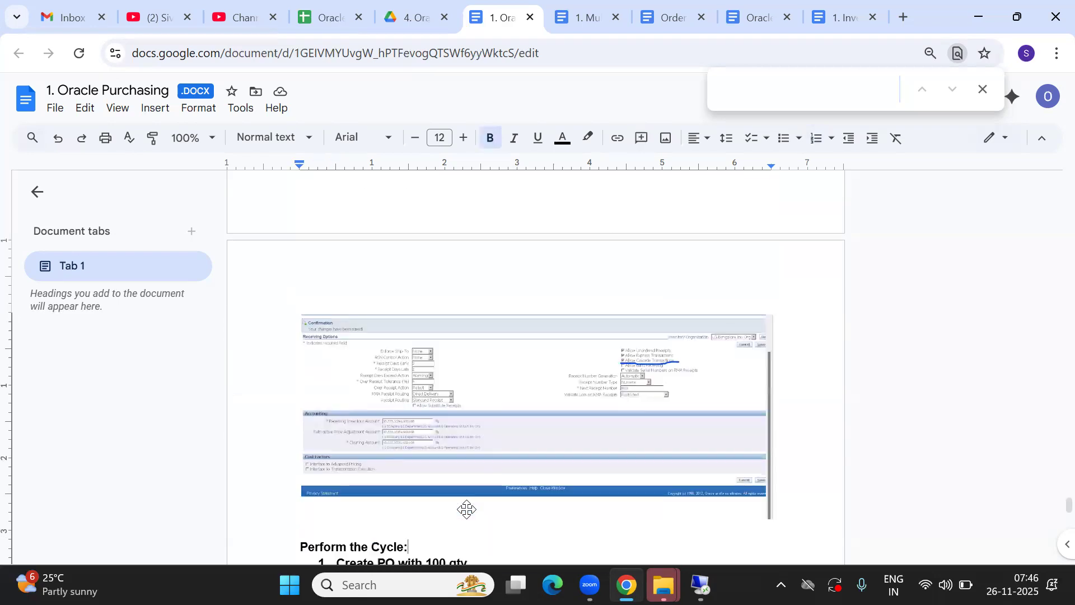
pyautogui.press('Down')
pyautogui.press('Down')
pyautogui.press('Down')
pyautogui.press('Down')
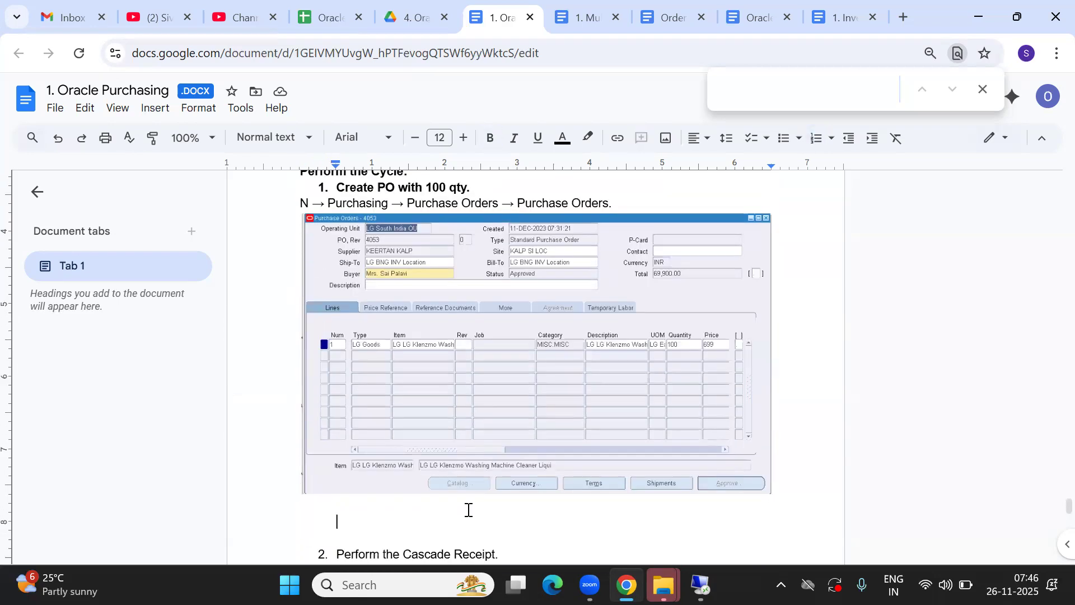
pyautogui.press('Down')
pyautogui.press('Down')
pyautogui.press('Down')
pyautogui.press('Down')
pyautogui.press('Down')
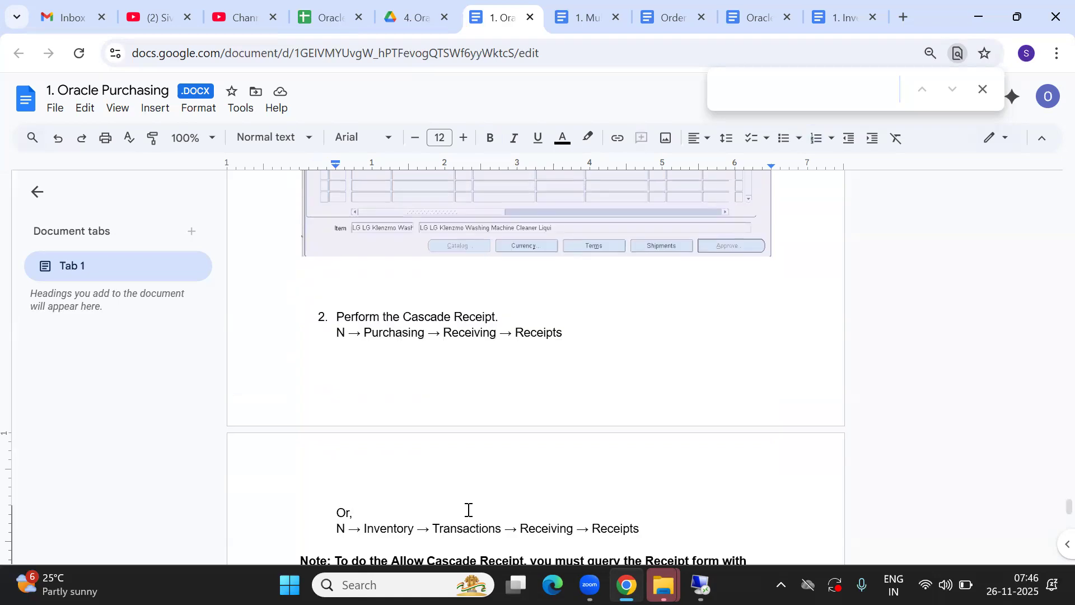
pyautogui.press('Down')
pyautogui.press('Down')
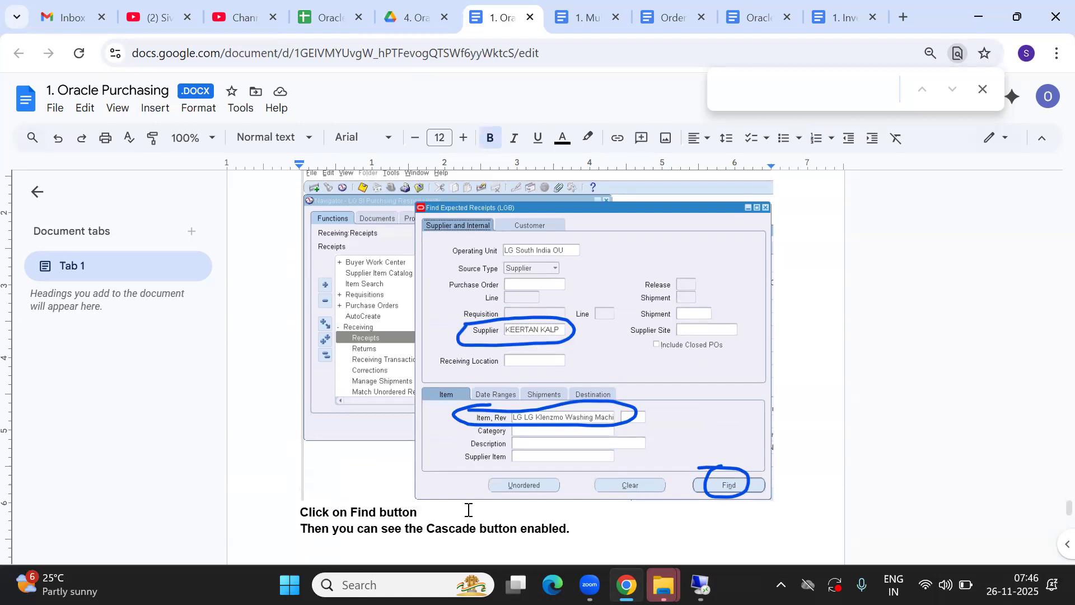
# Step: Read the note on querying the Receipt form with Supplier and Items, marking its text while reading
pyautogui.press('Up')
pyautogui.press('Up')
pyautogui.press('Up')
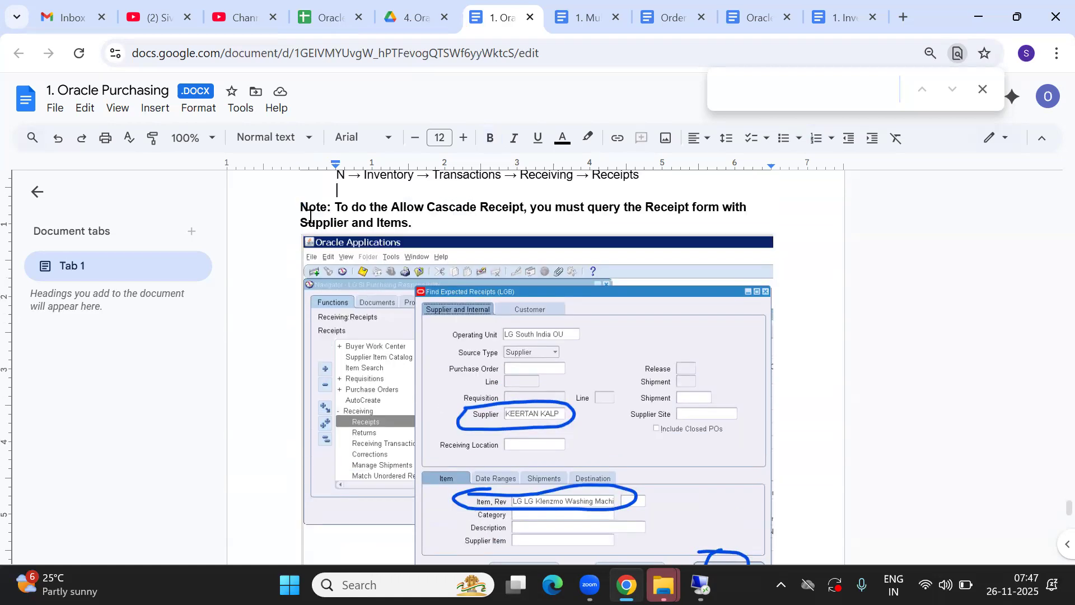
pyautogui.moveTo(300, 208); pyautogui.dragTo(414, 223)
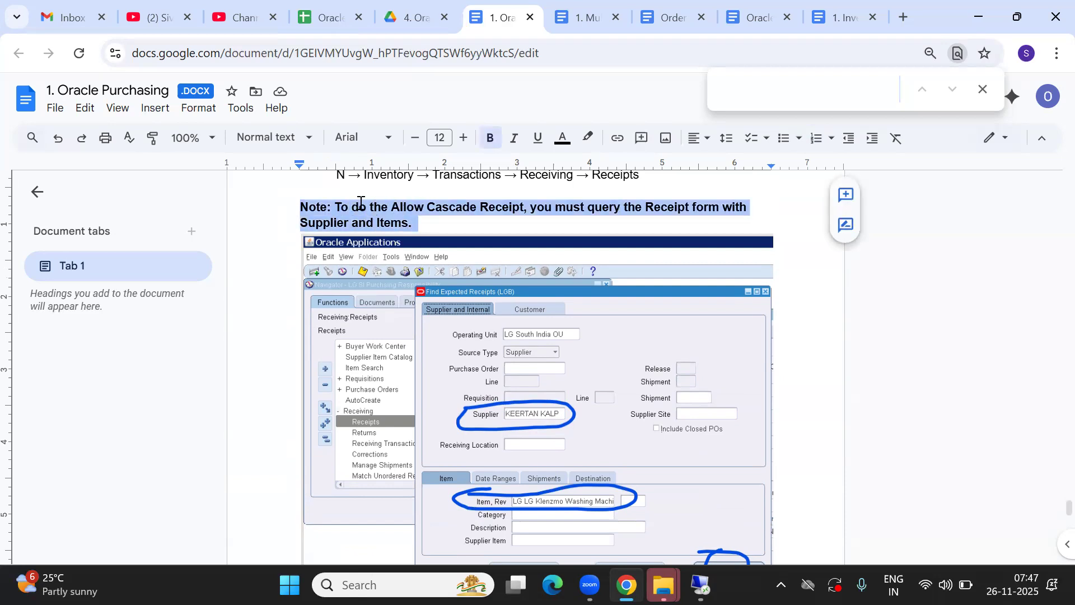
pyautogui.click(342, 207)
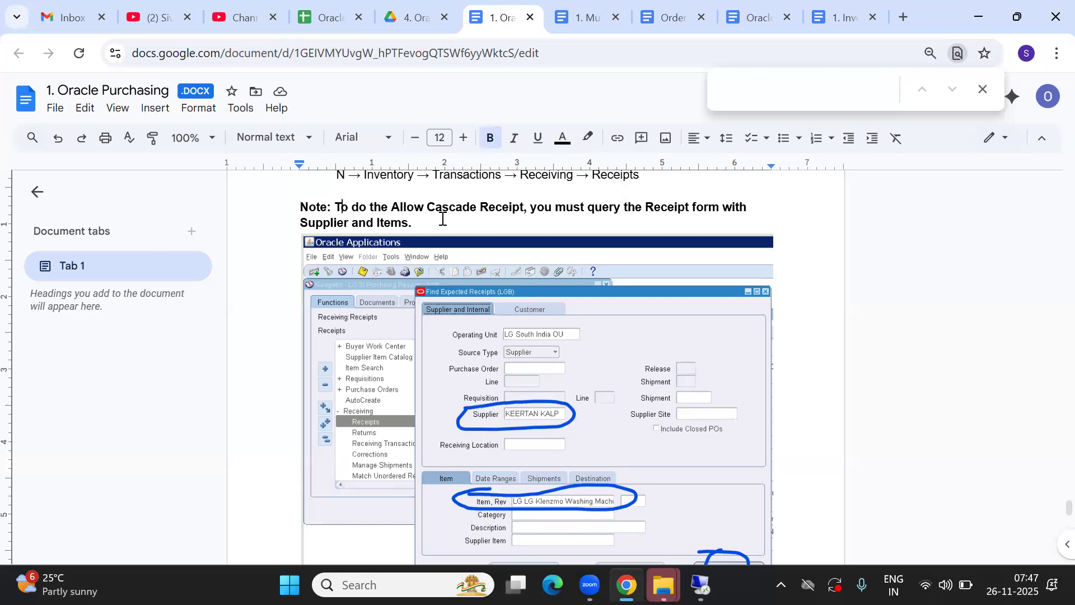
# Step: Switch to the Oracle Applications remote session and close the Organization Items search and item forms
pyautogui.moveTo(700, 584)
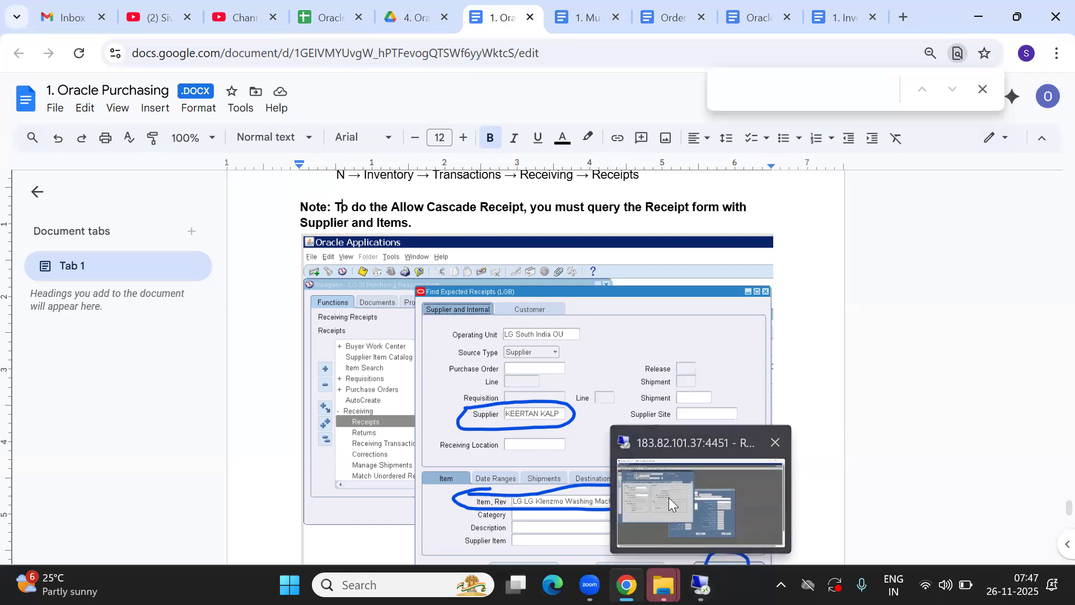
pyautogui.click(700, 498)
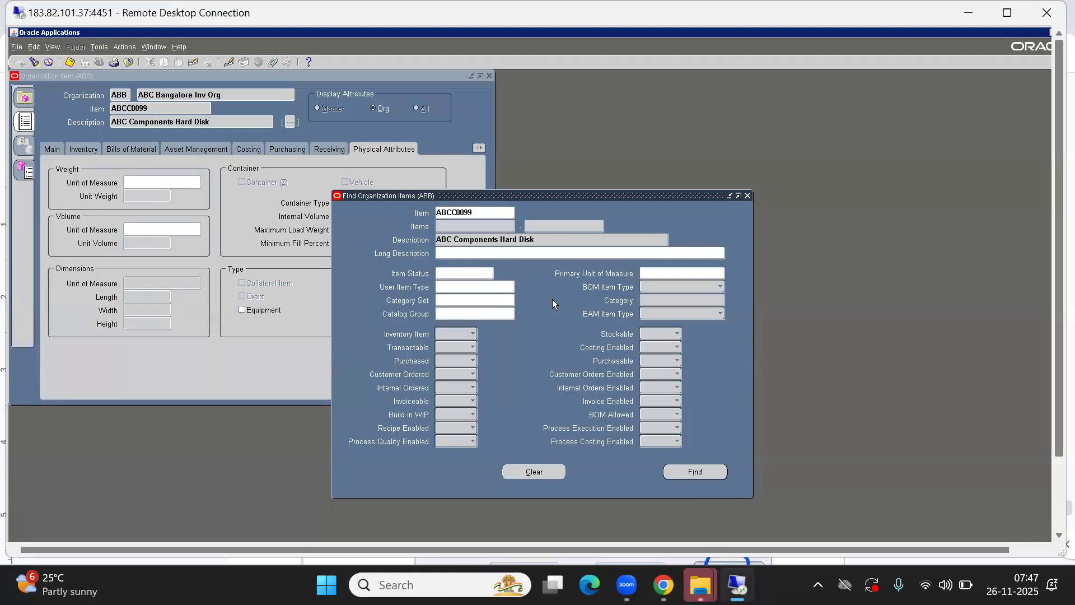
pyautogui.press('F4')
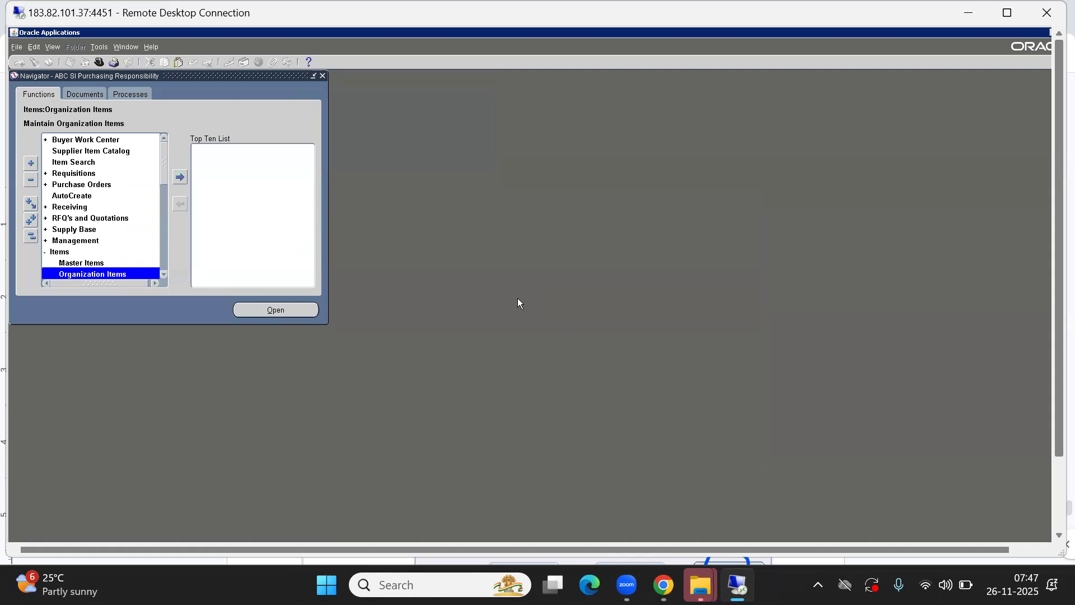
# Step: Open the Receipts form from the Receiving functions of the purchasing responsibility
pyautogui.click(31, 237)
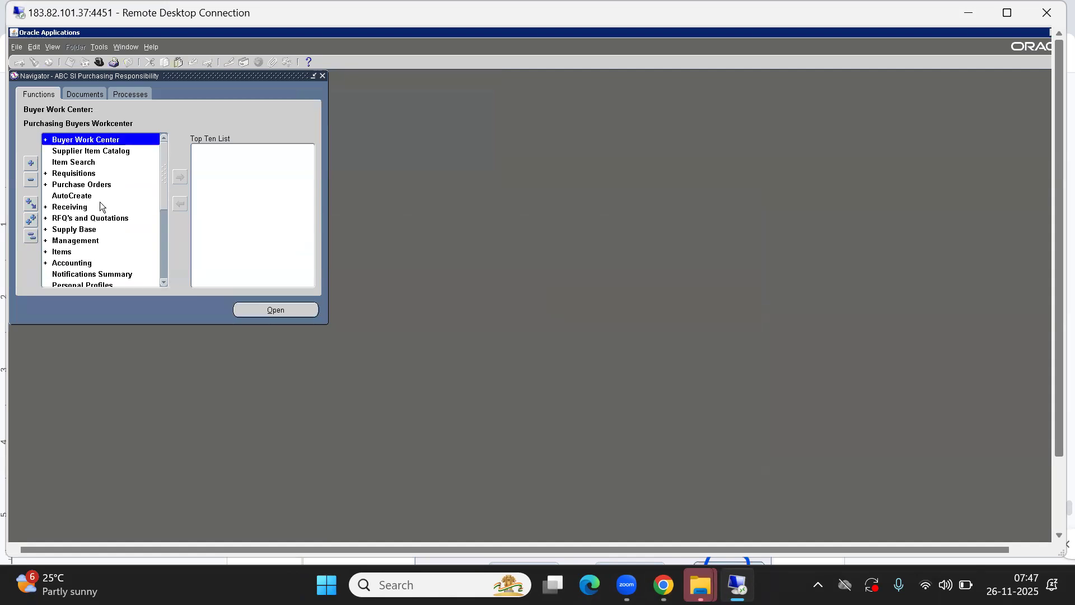
pyautogui.press('Down')
pyautogui.press('Down')
pyautogui.press('Down')
pyautogui.press('Down')
pyautogui.press('Down')
pyautogui.press('Down')
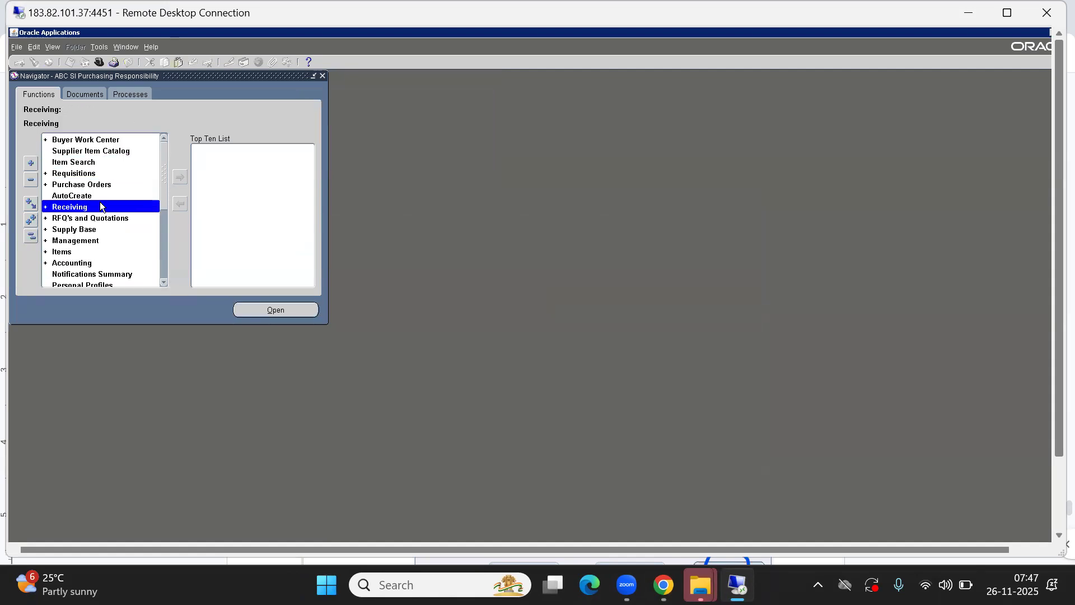
pyautogui.press('Right')
pyautogui.press('Down')
pyautogui.press('Return')
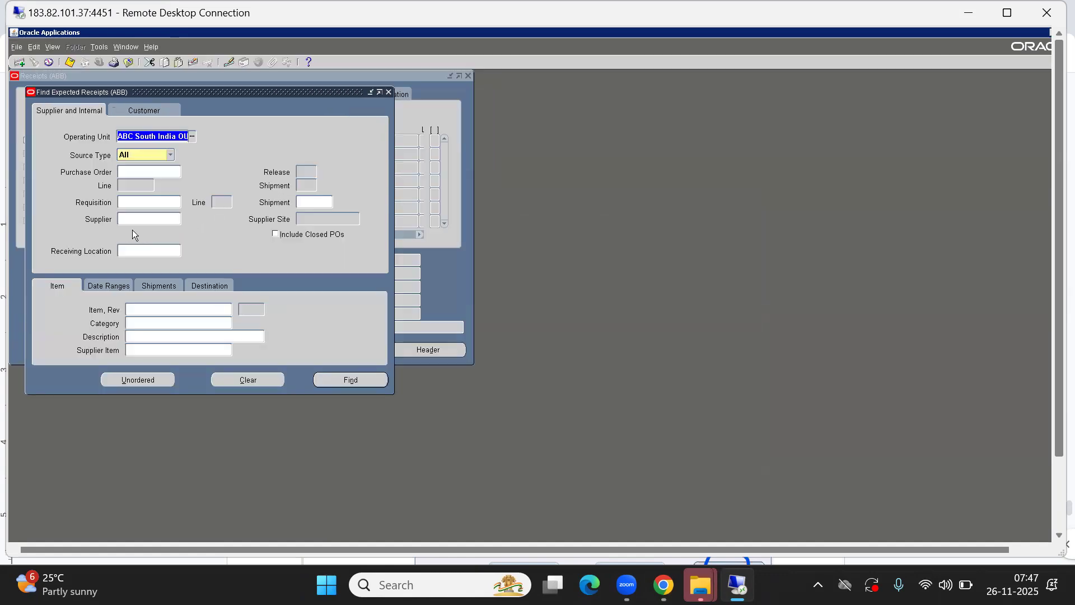
# Step: Find expected receipts for supplier ASD MFG India Pvt Ltd and items matching %99, and bring up the receipt lines
pyautogui.click(132, 220)
pyautogui.write('ASD')
pyautogui.press('Tab')
pyautogui.click(138, 306)
pyautogui.write('%99')
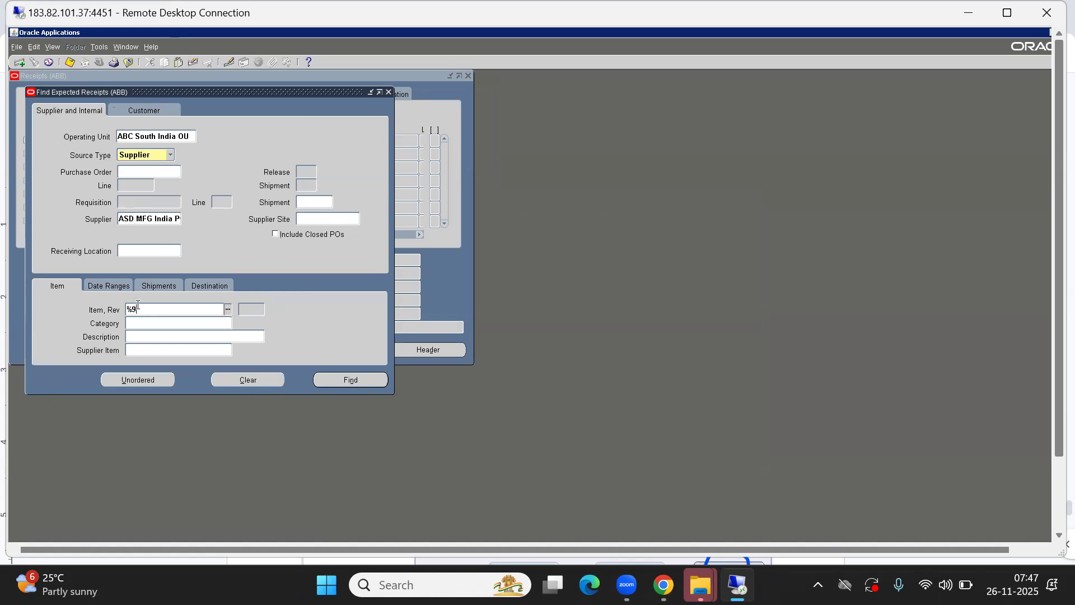
pyautogui.press('Tab')
pyautogui.click(365, 377)
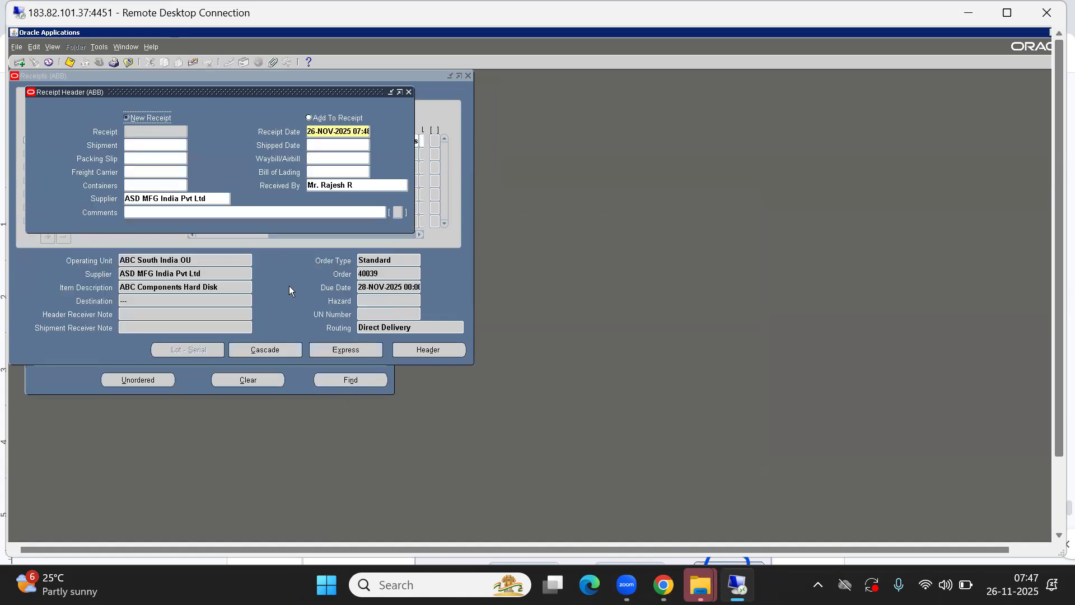
pyautogui.click(289, 285)
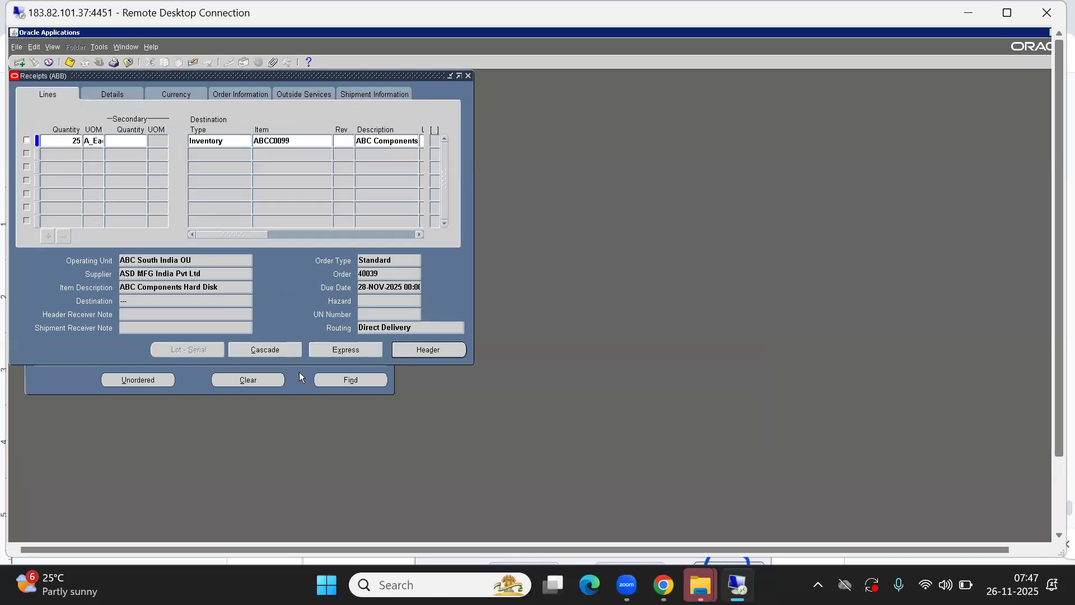
# Step: Cascade a quantity of 1 in unit of measure A_Box onto the ABCC0099 receipt line
pyautogui.click(254, 349)
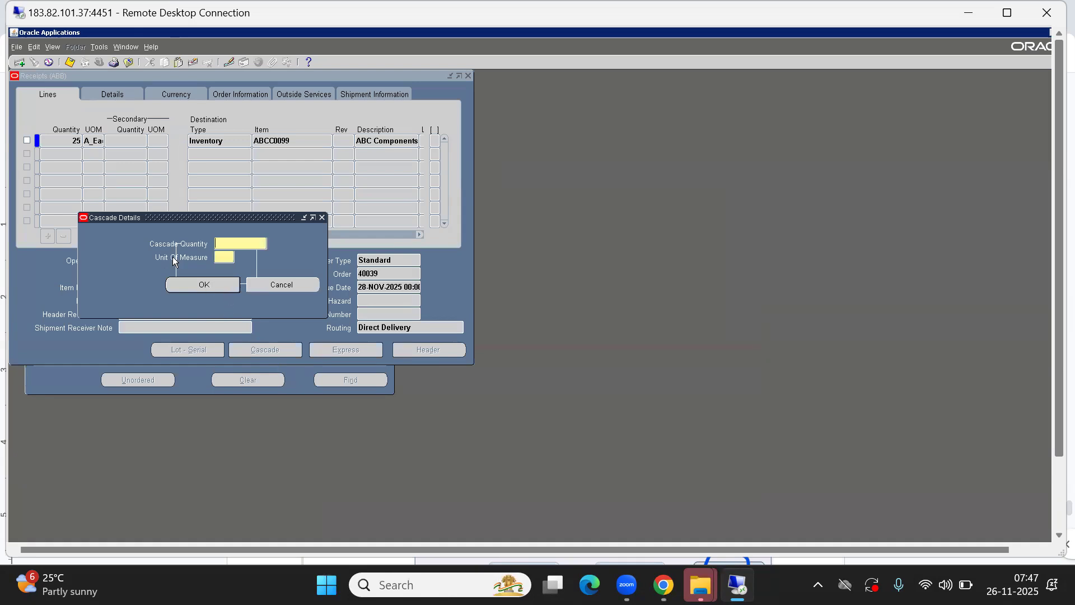
pyautogui.write('1')
pyautogui.press('Tab')
pyautogui.write('A_')
pyautogui.press('Tab')
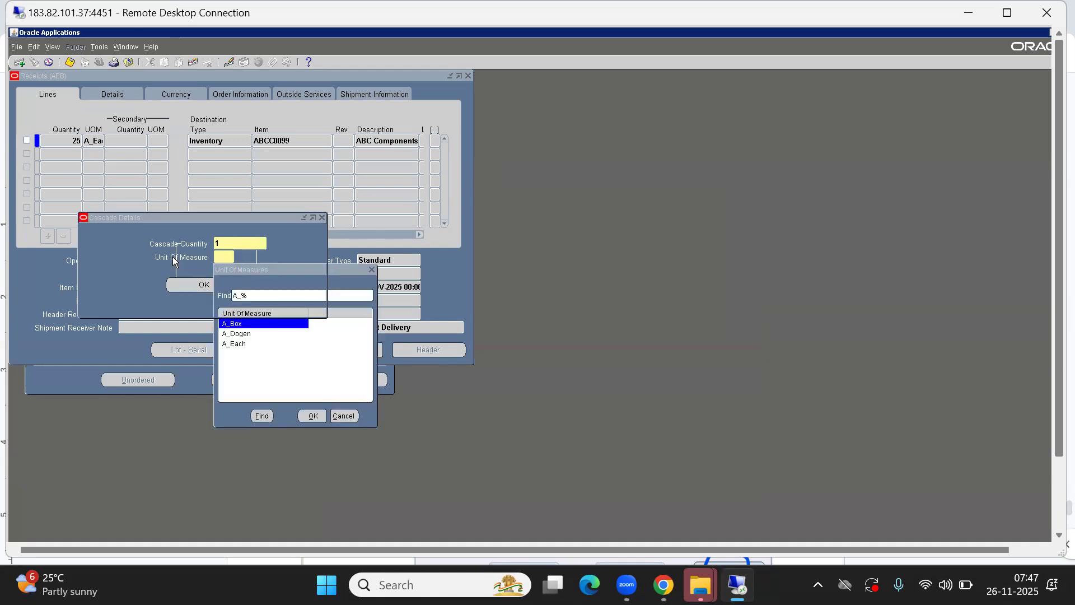
pyautogui.press('Return')
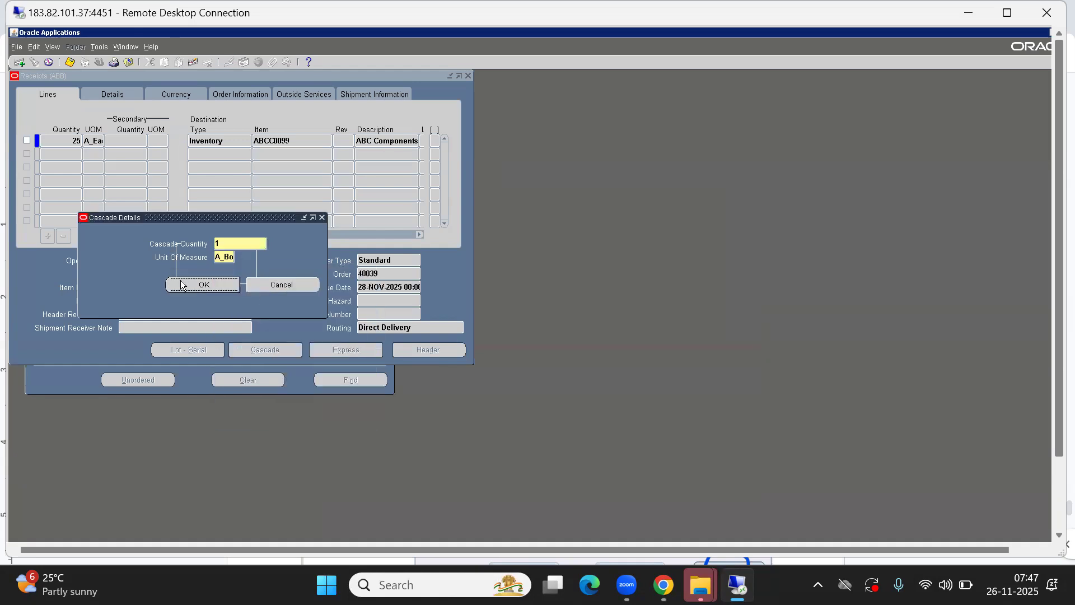
pyautogui.click(203, 285)
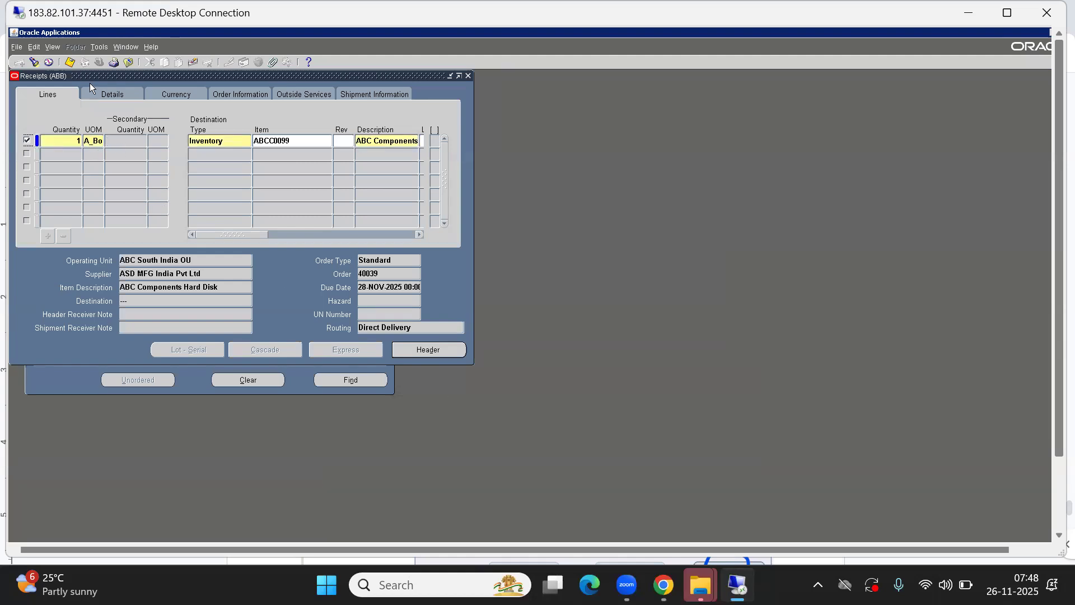
# Step: Set the receipt line's subinventory to ABC RM SUB and save the receipt
pyautogui.click(69, 62)
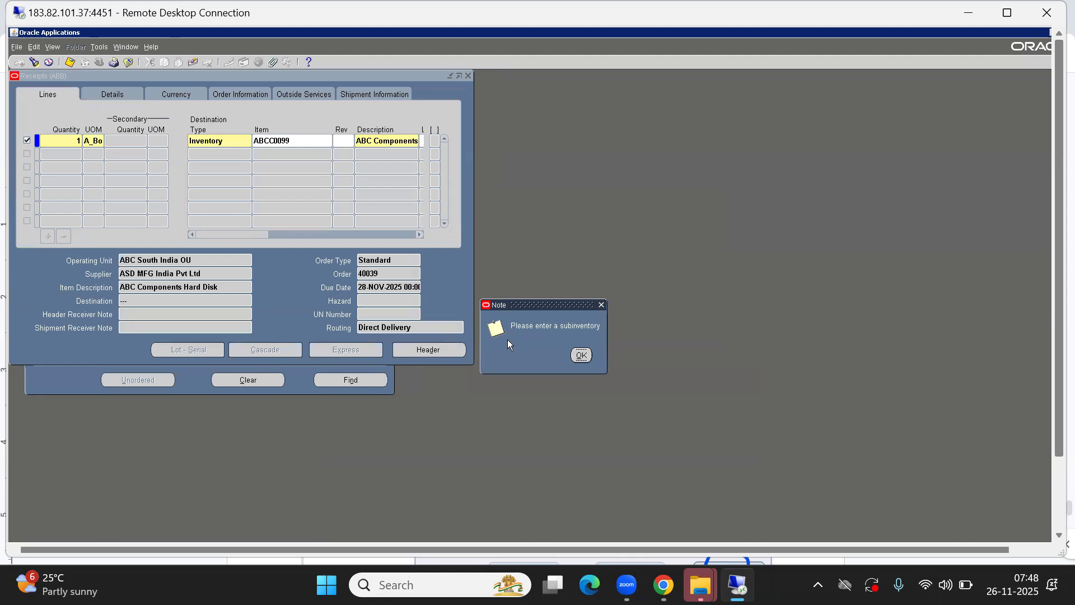
pyautogui.click(584, 358)
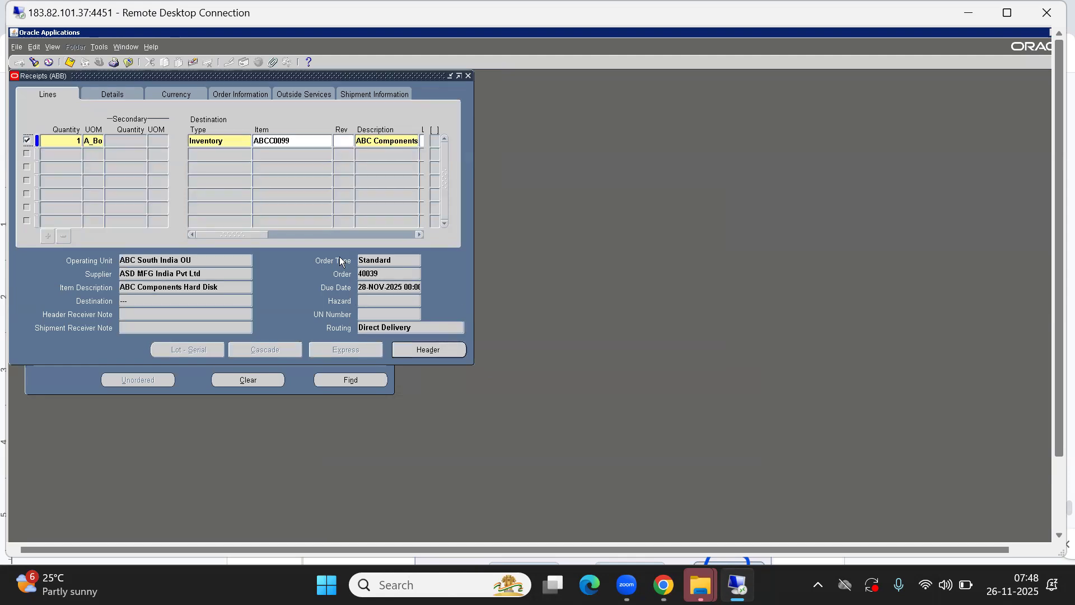
pyautogui.moveTo(273, 232); pyautogui.dragTo(343, 227)
pyautogui.click(253, 142)
pyautogui.write('AB')
pyautogui.press('Tab')
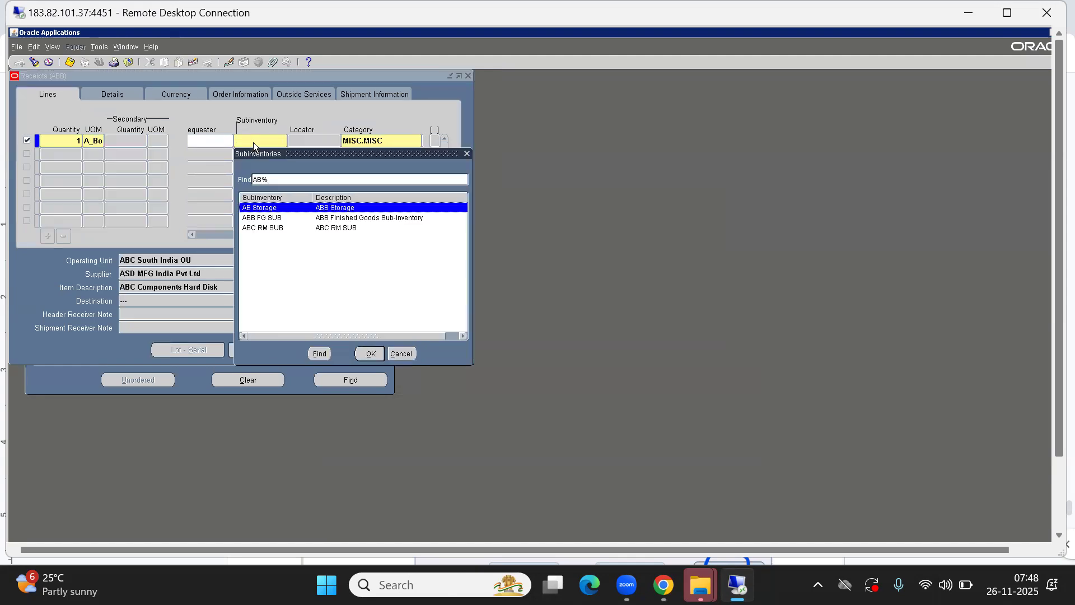
pyautogui.click(287, 228)
pyautogui.doubleClick(288, 228)
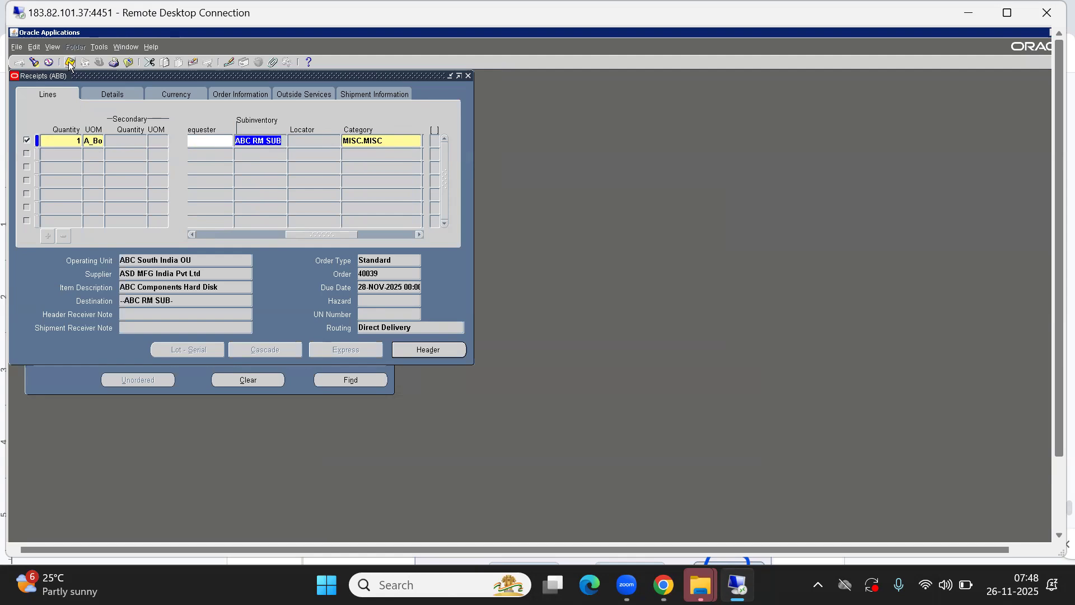
# Step: Check the saved receipt's number in its header and close the receipt forms
pyautogui.click(442, 354)
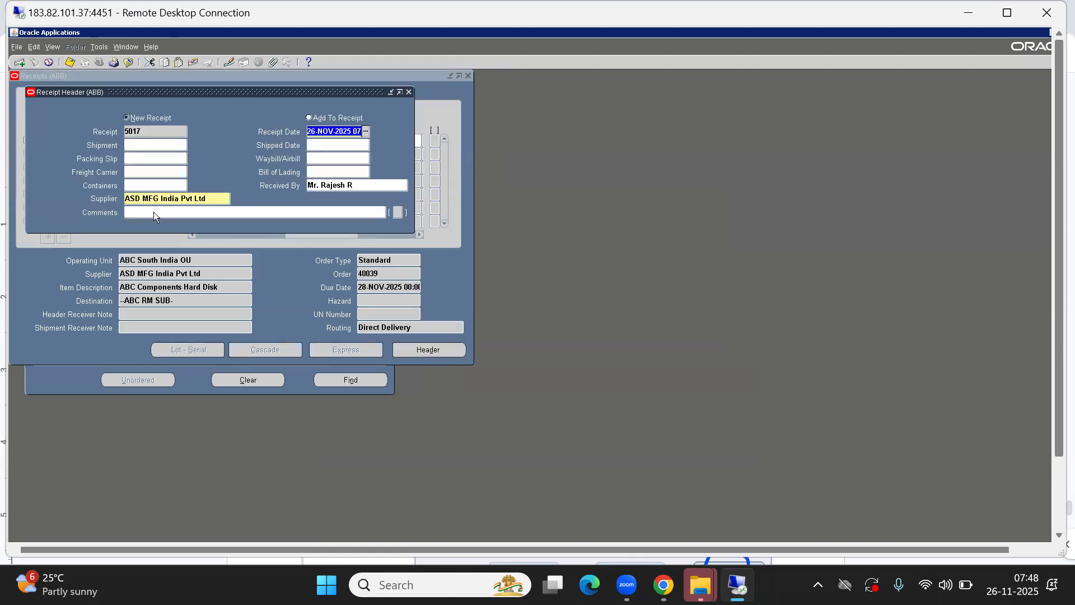
pyautogui.doubleClick(138, 133)
pyautogui.press('F4')
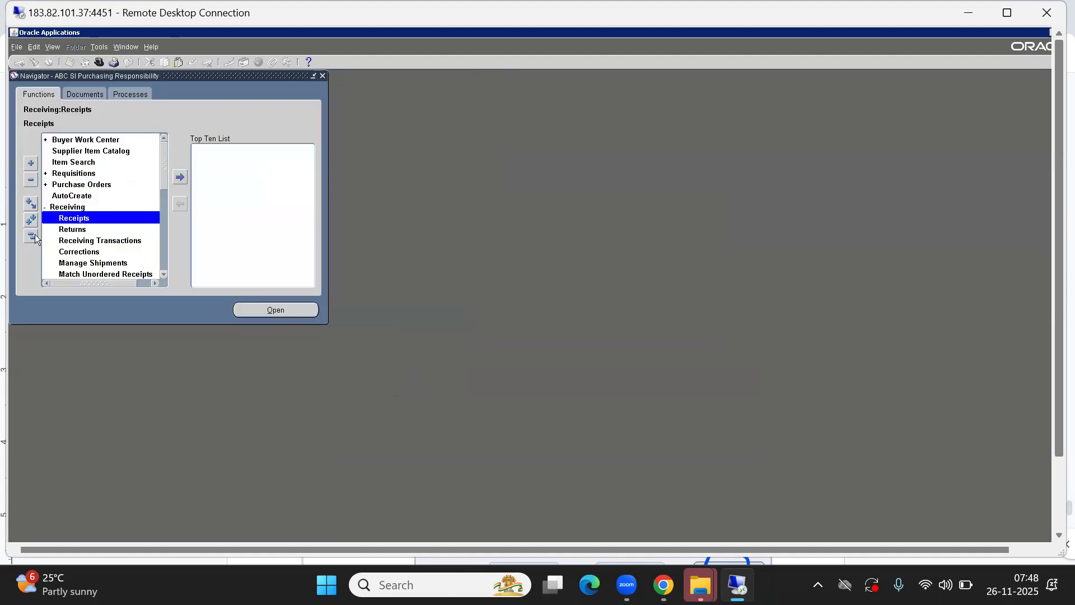
# Step: Open the Receiving Transactions Summary from the Receiving functions
pyautogui.click(31, 236)
pyautogui.write('rec')
pyautogui.press('Return')
pyautogui.press('Down')
pyautogui.press('Down')
pyautogui.press('Down')
pyautogui.press('Down')
pyautogui.press('Down')
pyautogui.press('Down')
pyautogui.press('Down')
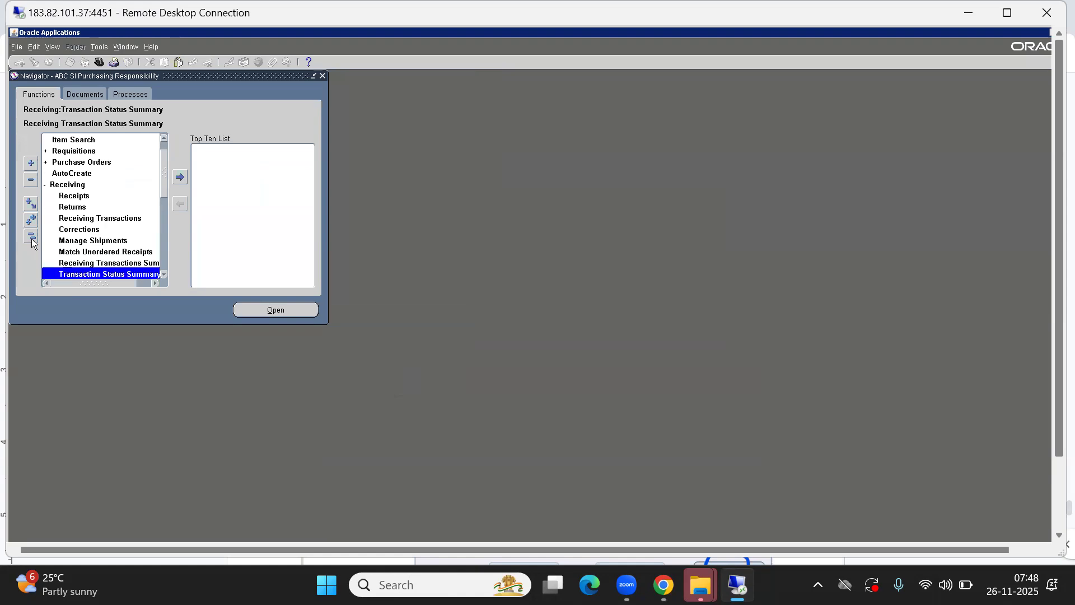
pyautogui.press('Up')
pyautogui.press('Return')
# Step: Enter 5017 as the receipt number in the receiving transactions search criteria
pyautogui.click(296, 138)
pyautogui.write('5017')
pyautogui.press('Tab')
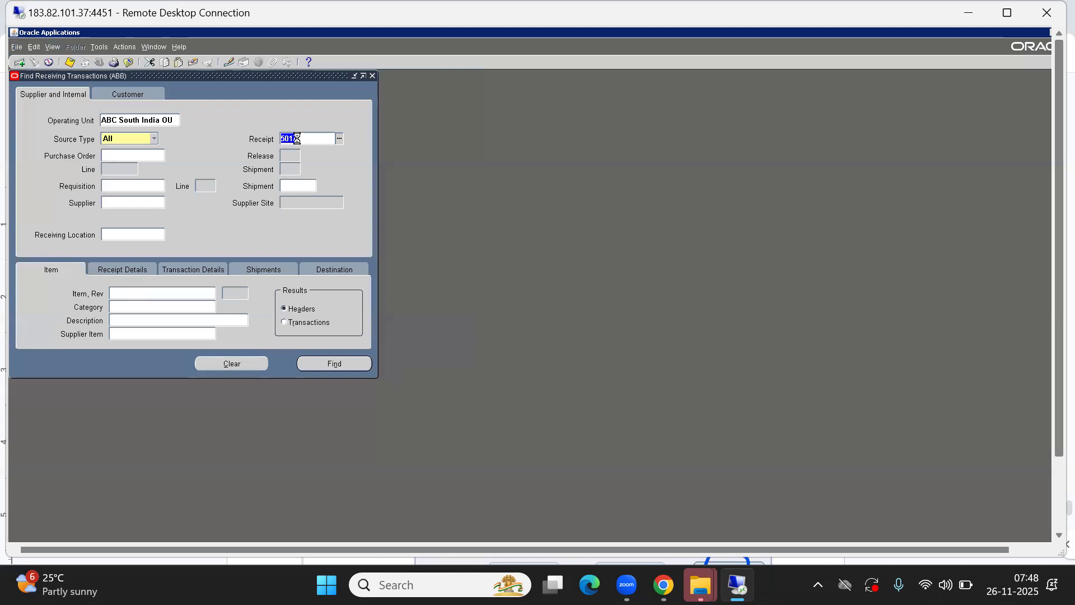
# Step: View all concurrent requests and refresh the list to check the Receiving Transaction Processor, then close the requests list
pyautogui.hotkey('alt', 'v')
pyautogui.press('r')
pyautogui.hotkey('alt', 'i')
pyautogui.click(113, 140)
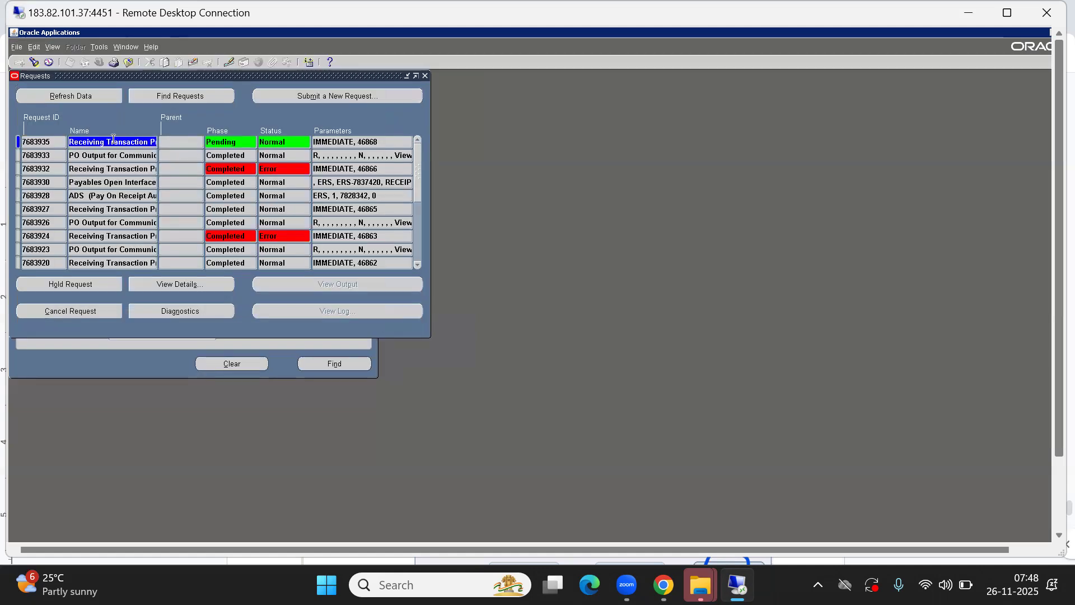
pyautogui.click(64, 96)
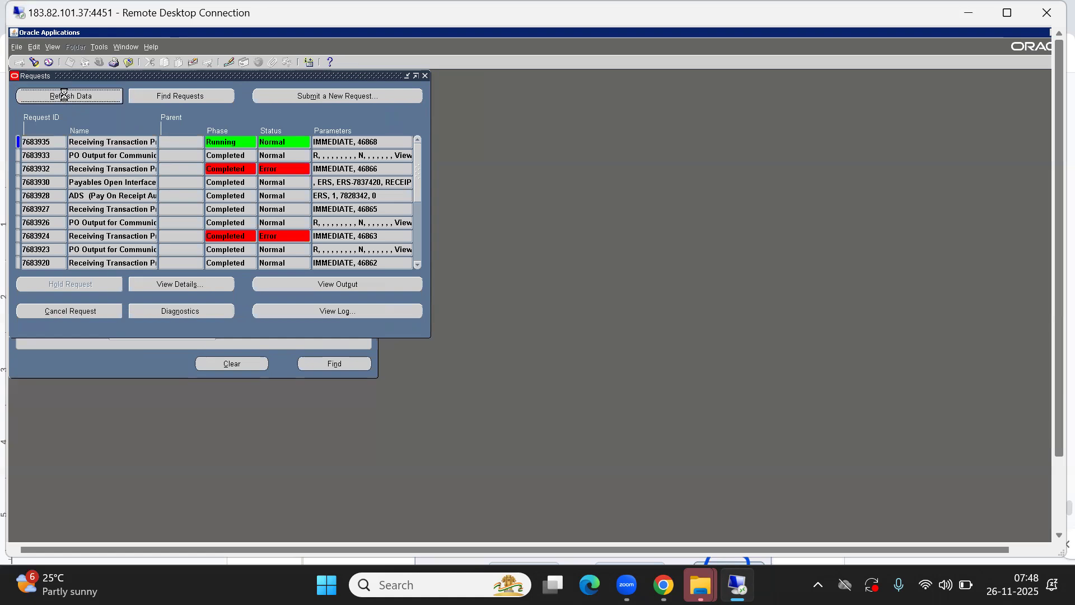
pyautogui.click(63, 95)
pyautogui.press('F4')
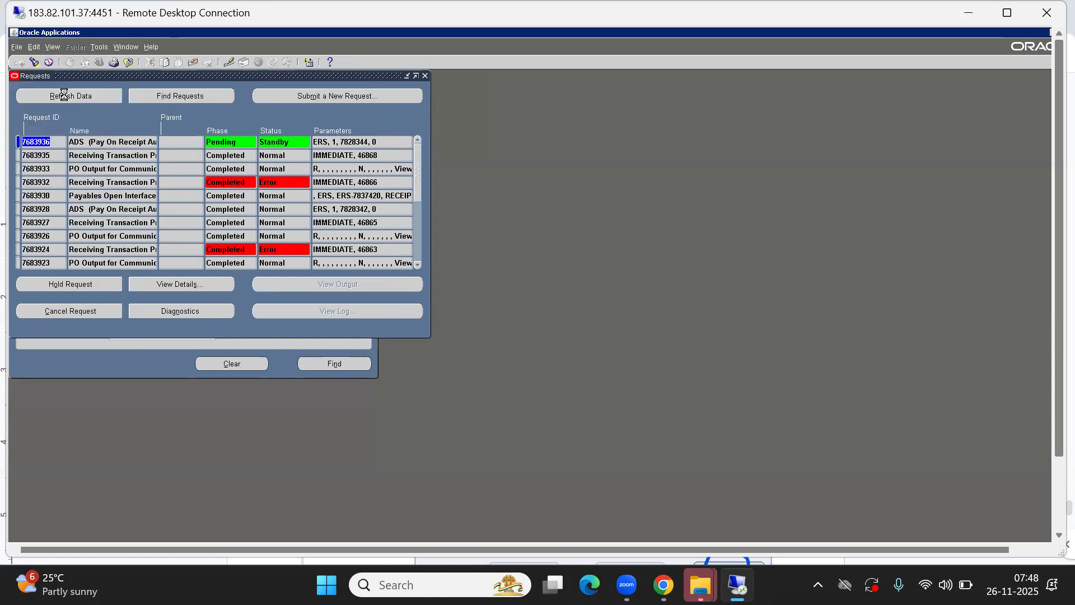
# Step: Find receipt 5017, examine the amount and unit of its transactions, and close the summary forms
pyautogui.hotkey('alt', 'n')
pyautogui.click(374, 306)
pyautogui.click(177, 163)
pyautogui.click(216, 159)
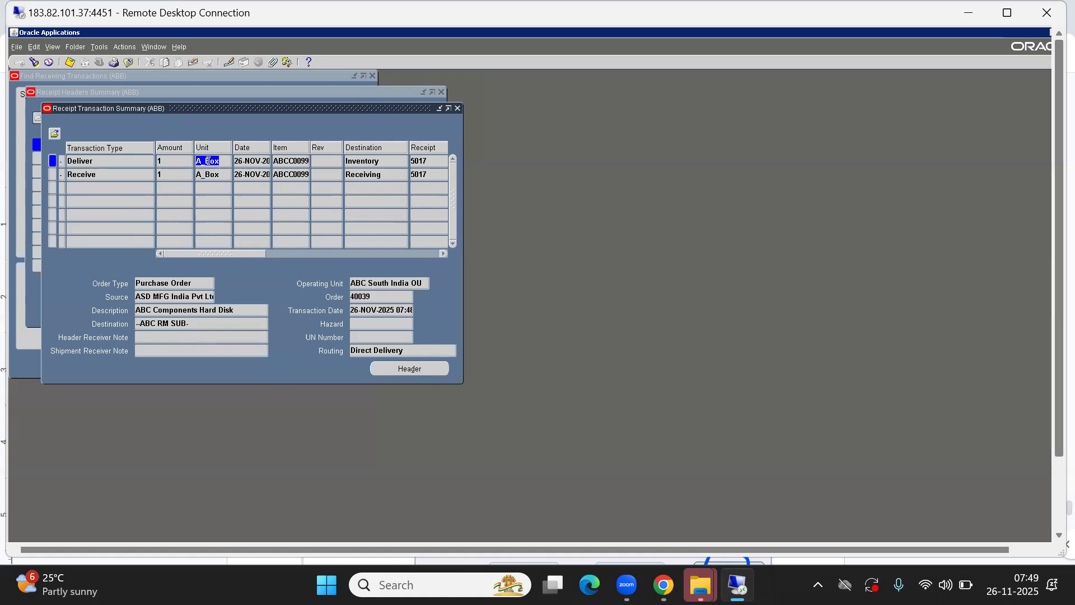
pyautogui.press('F4')
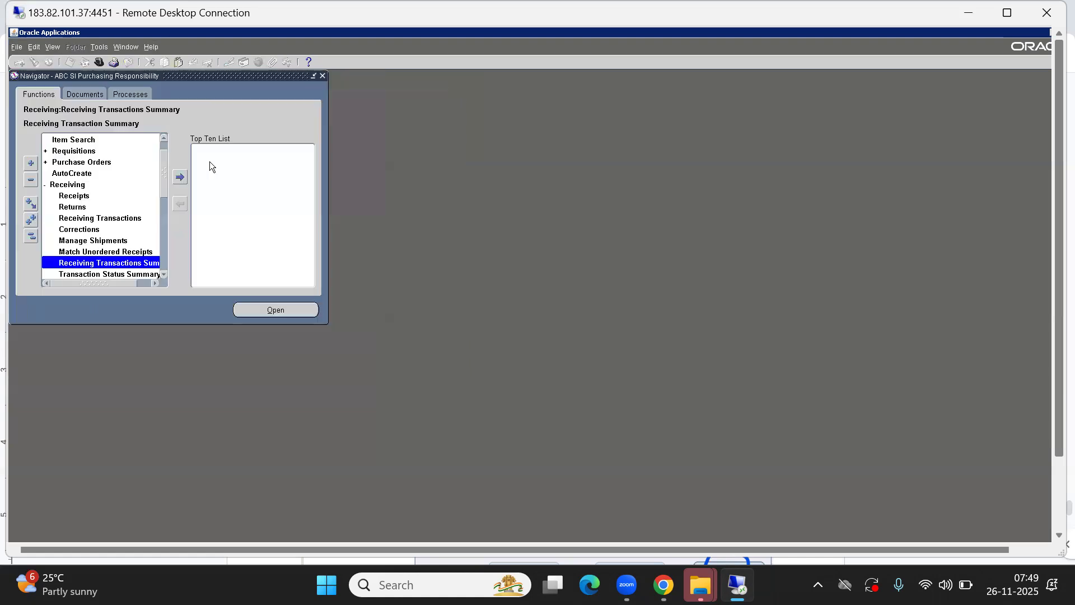
# Step: Switch to the ABC SI Inventory Responsibility
pyautogui.click(34, 239)
pyautogui.hotkey('alt', 'f')
pyautogui.press('w')
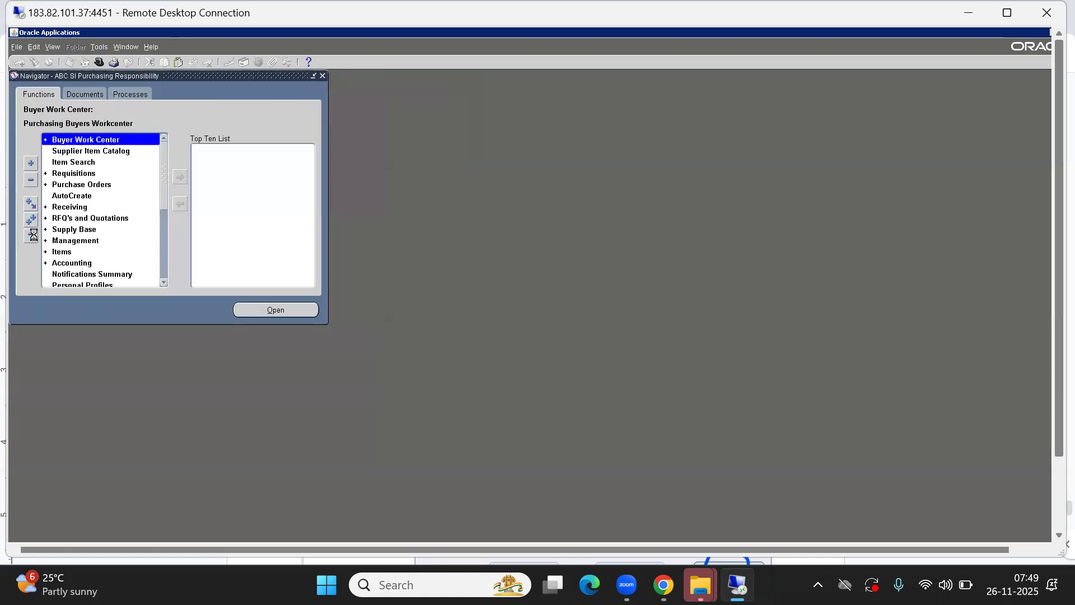
pyautogui.press('Down')
pyautogui.press('Up')
pyautogui.press('Return')
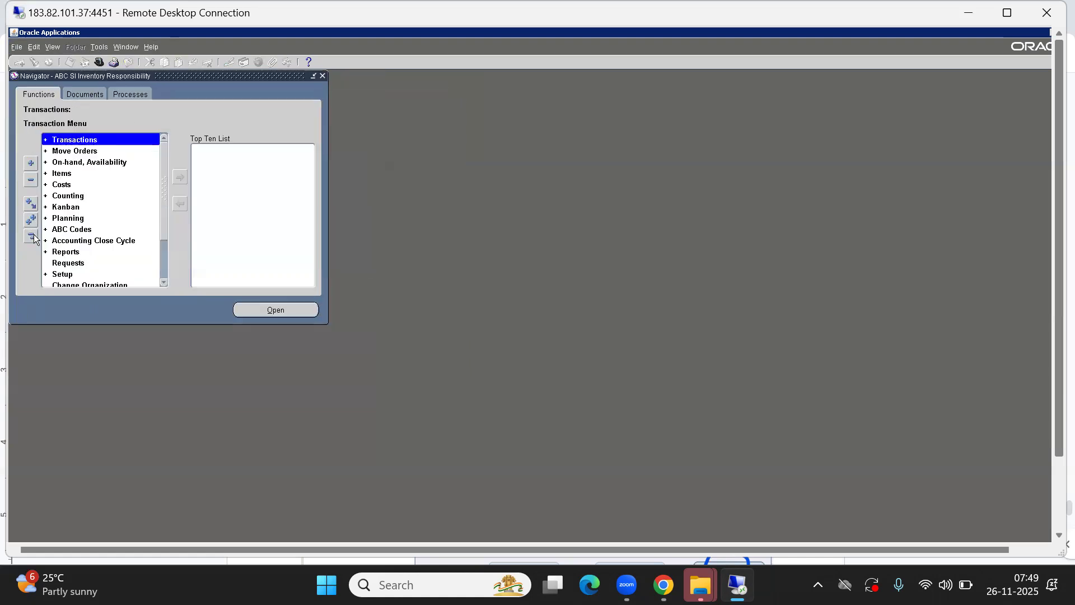
# Step: Open On-hand Quantity for the ABB organization, ABC Bangalore Inv Org
pyautogui.press('o')
pyautogui.press('Return')
pyautogui.press('Return')
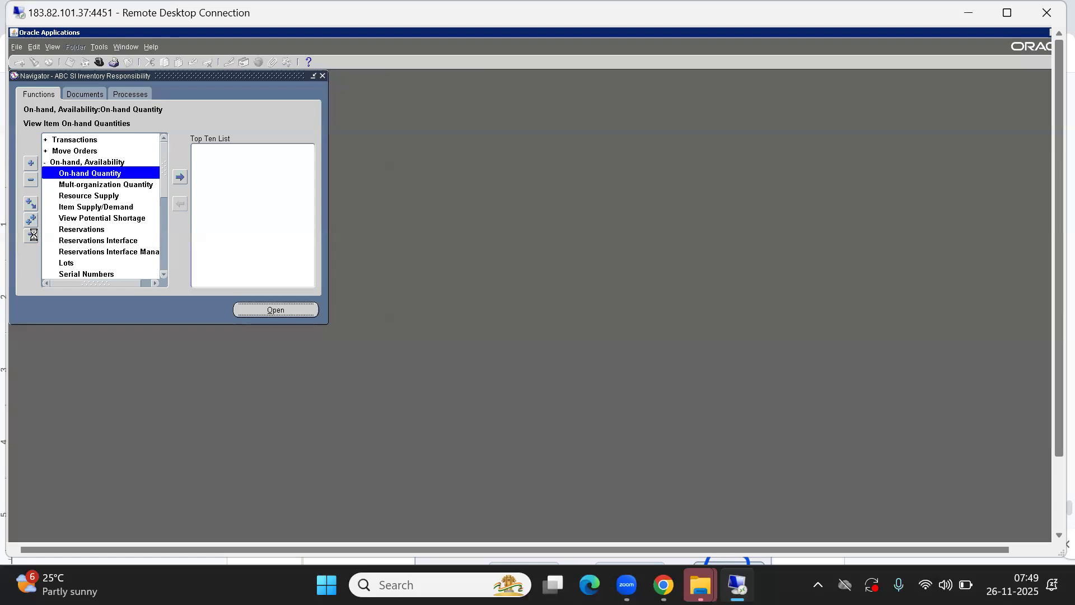
pyautogui.doubleClick(198, 233)
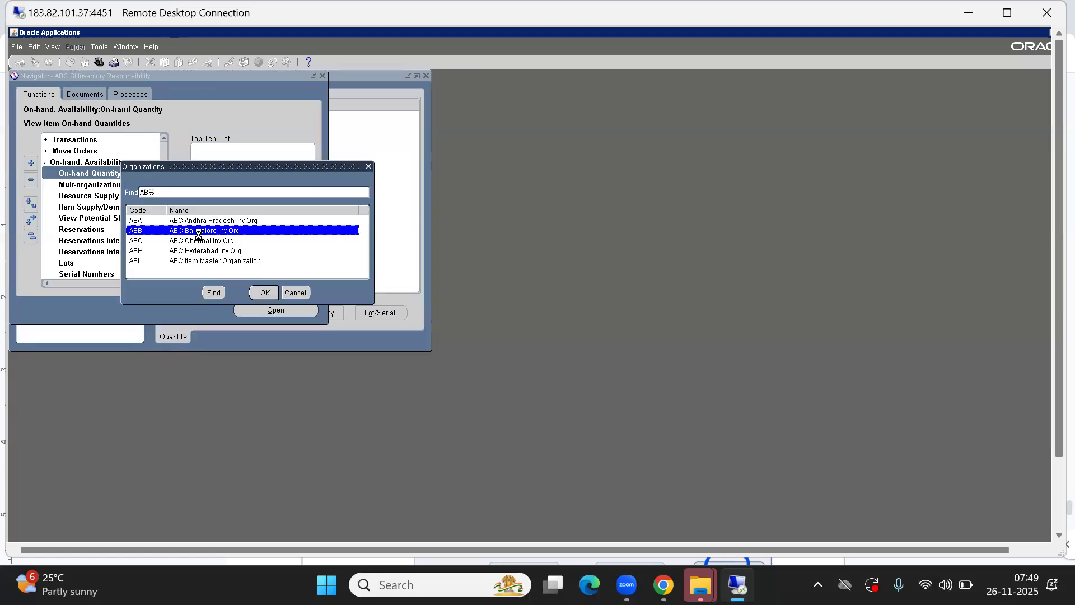
# Step: Query detailed on-hand material by location for the item matching %99
pyautogui.click(170, 223)
pyautogui.click(153, 276)
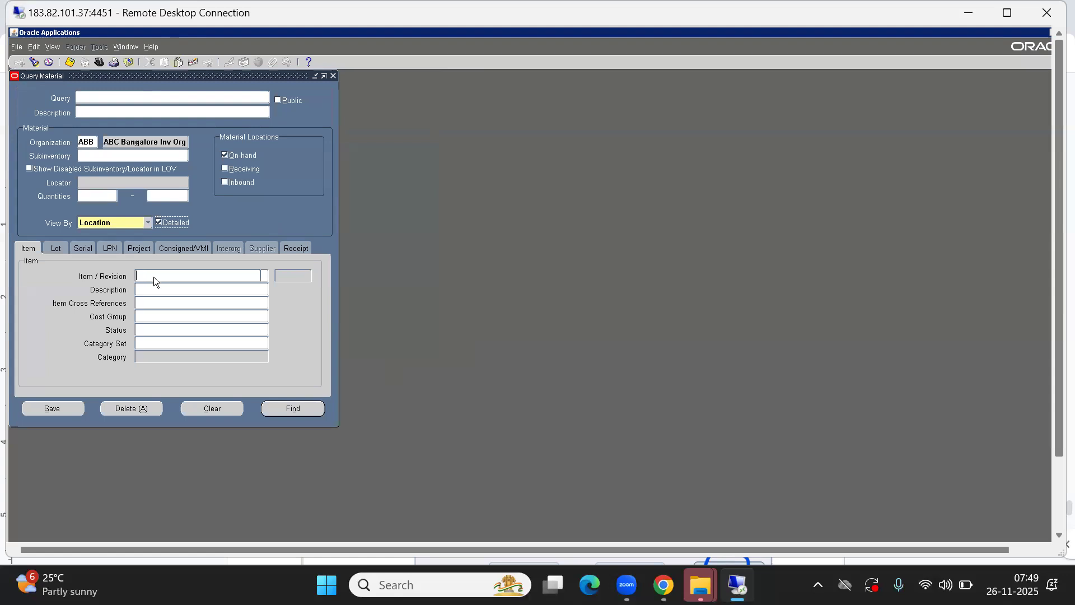
pyautogui.write('%99')
pyautogui.press('Tab')
pyautogui.press('Return')
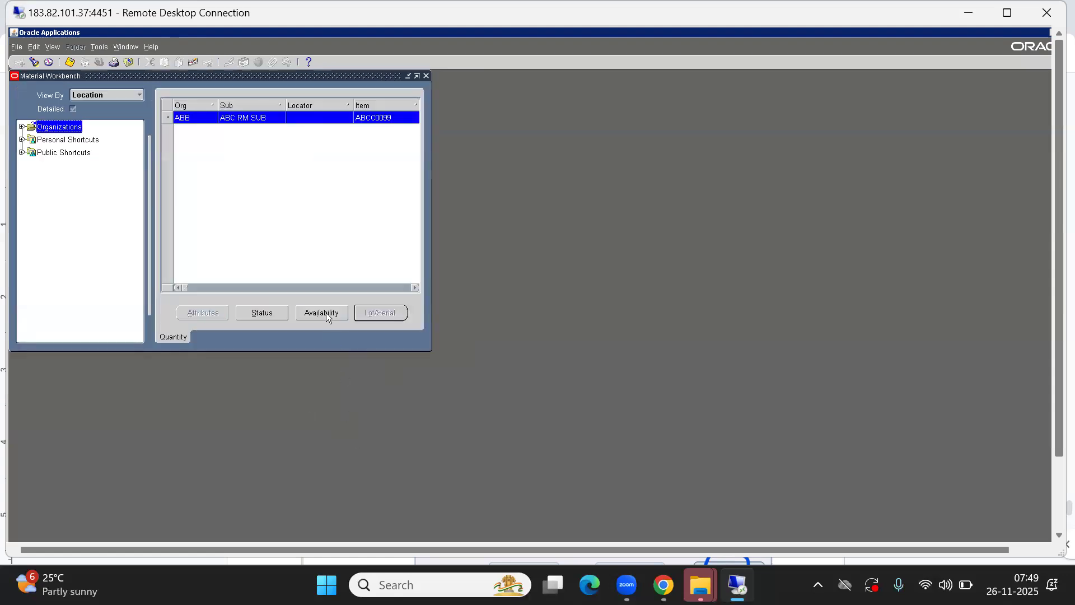
# Step: Examine the availability of ABCC0099 in ABC RM SUB, checking the available-to-reserve quantity and unit, and close the forms
pyautogui.click(324, 312)
pyautogui.doubleClick(95, 315)
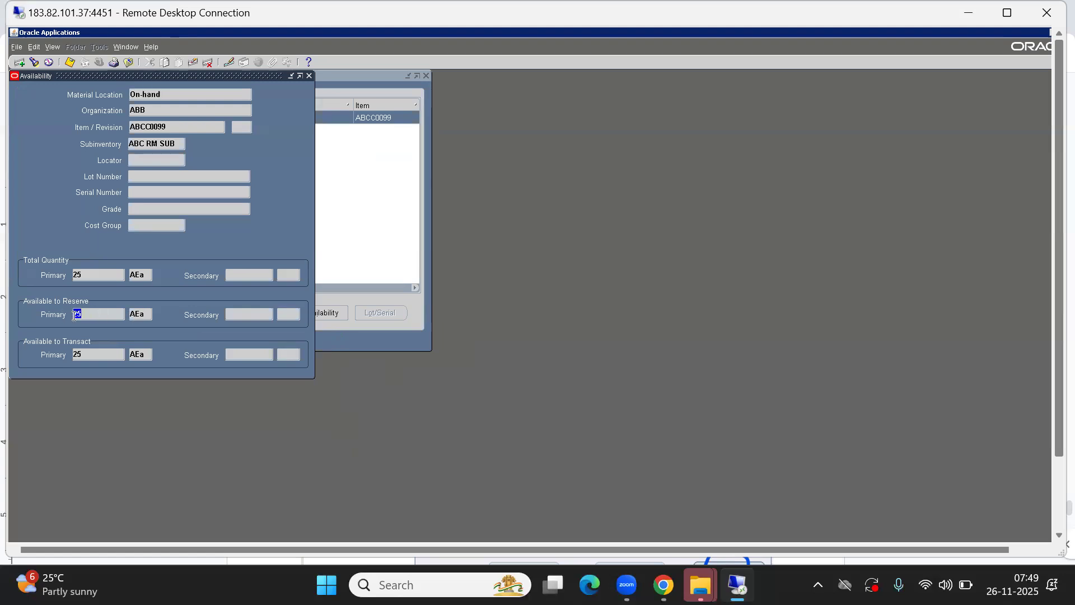
pyautogui.doubleClick(143, 313)
pyautogui.hotkey('alt', 'f')
pyautogui.press('c')
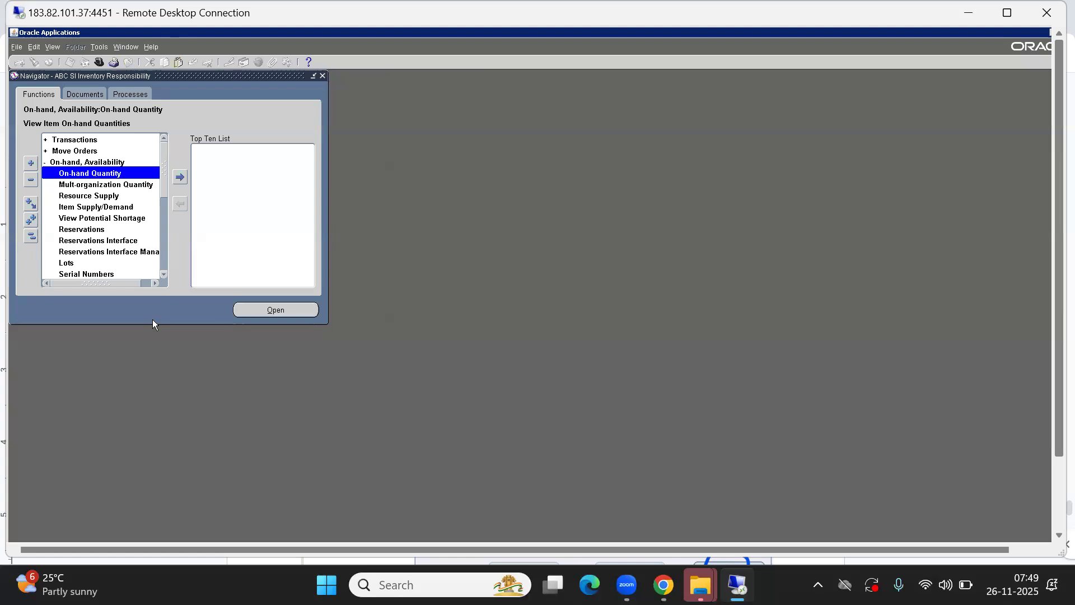
# Step: Open the Find Material Transactions form from the inventory Transactions functions
pyautogui.click(33, 238)
pyautogui.press('Return')
pyautogui.write('MA')
pyautogui.press('Return')
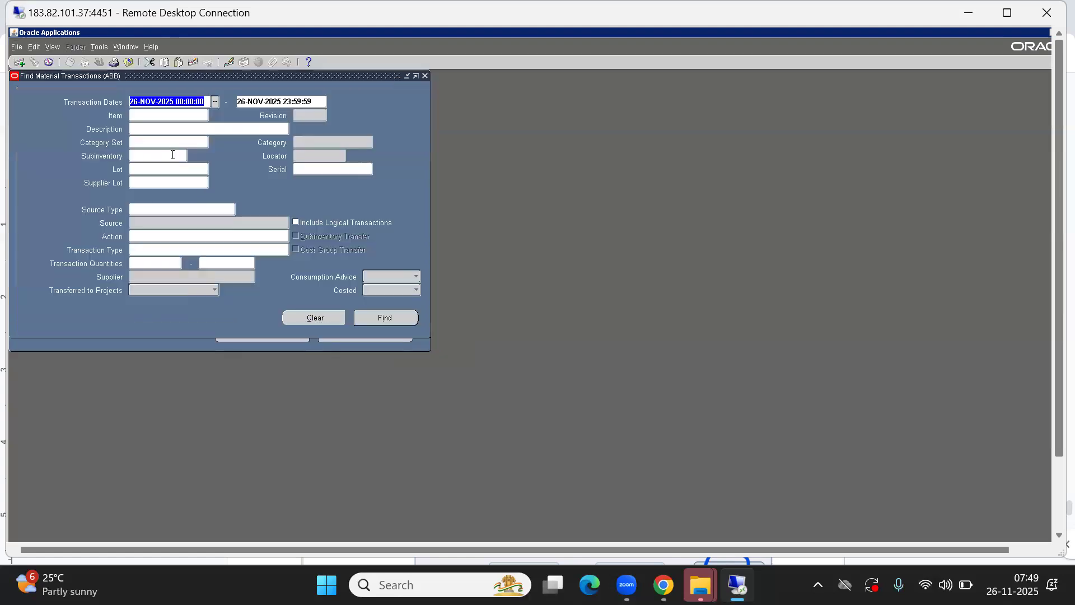
# Step: Query the day's material transactions for the item matching %99
pyautogui.click(146, 114)
pyautogui.write('%99')
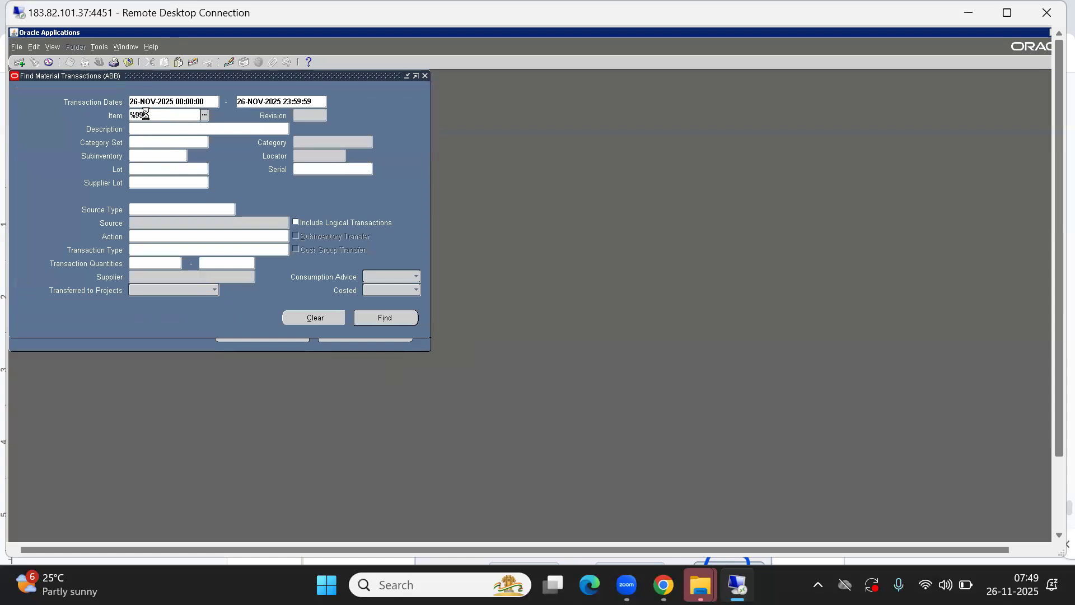
pyautogui.press('Tab')
pyautogui.hotkey('alt', 'i')
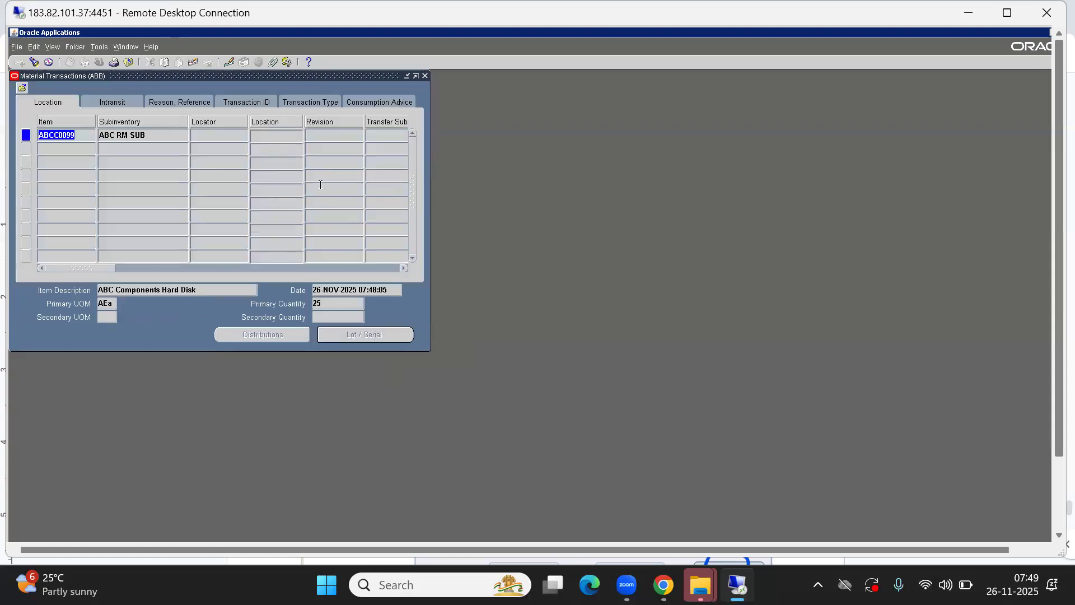
# Step: Examine the ABCC0099 transaction's type, primary quantity, location and primary unit of measure, and close the Material Transactions form
pyautogui.click(318, 103)
pyautogui.click(329, 304)
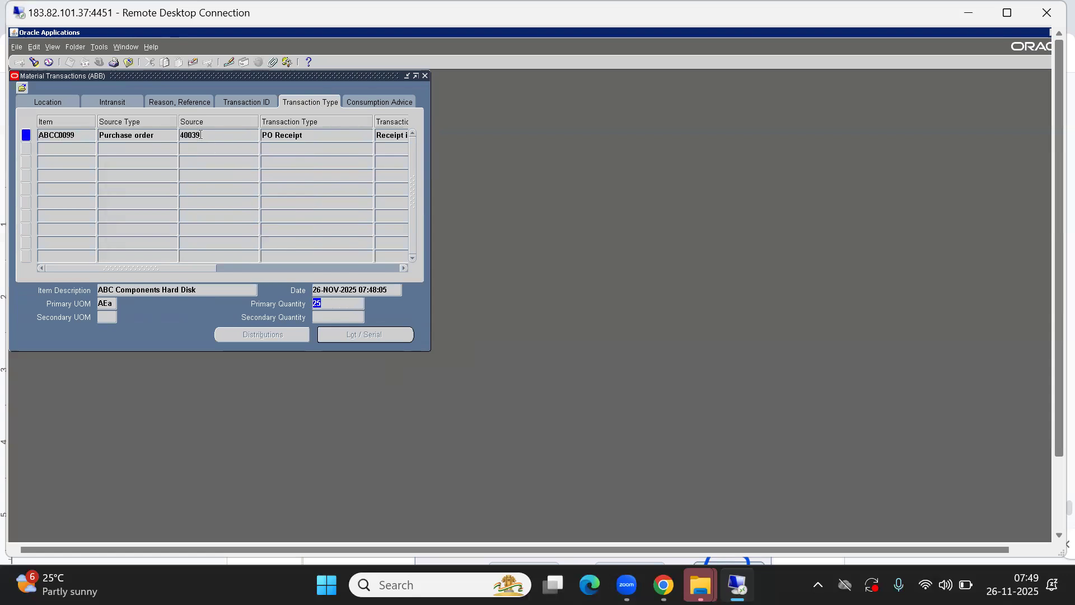
pyautogui.click(47, 102)
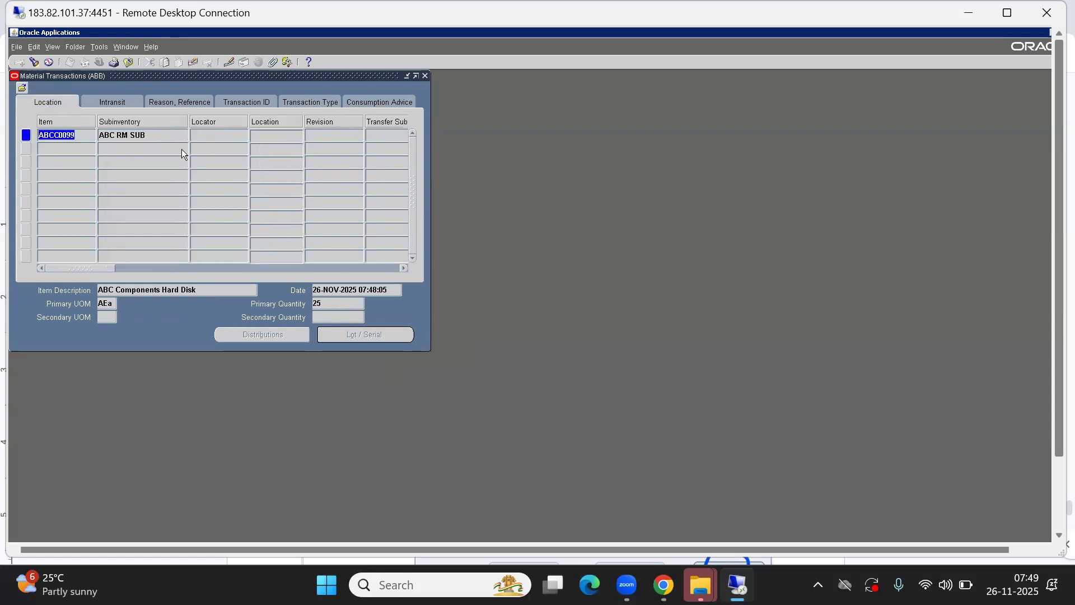
pyautogui.moveTo(94, 270); pyautogui.dragTo(70, 289)
pyautogui.click(102, 304)
pyautogui.hotkey('alt', 'f')
pyautogui.press('c')
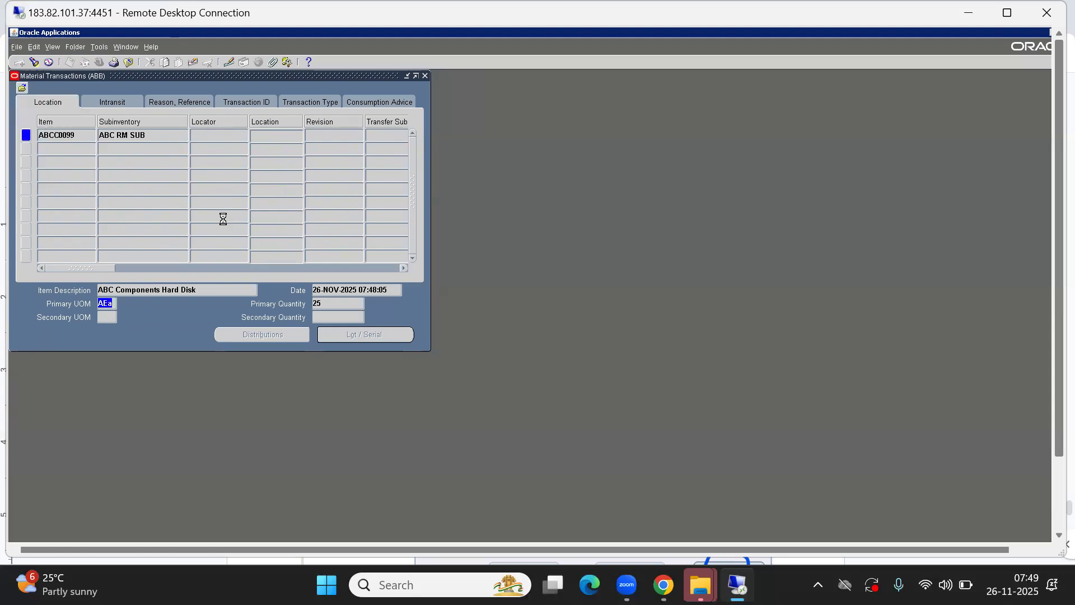
# Step: Collapse the navigator's function tree and expand its Transactions branch
pyautogui.click(31, 237)
pyautogui.press('Down')
pyautogui.press('Down')
pyautogui.press('Up')
pyautogui.press('Up')
pyautogui.press('Return')
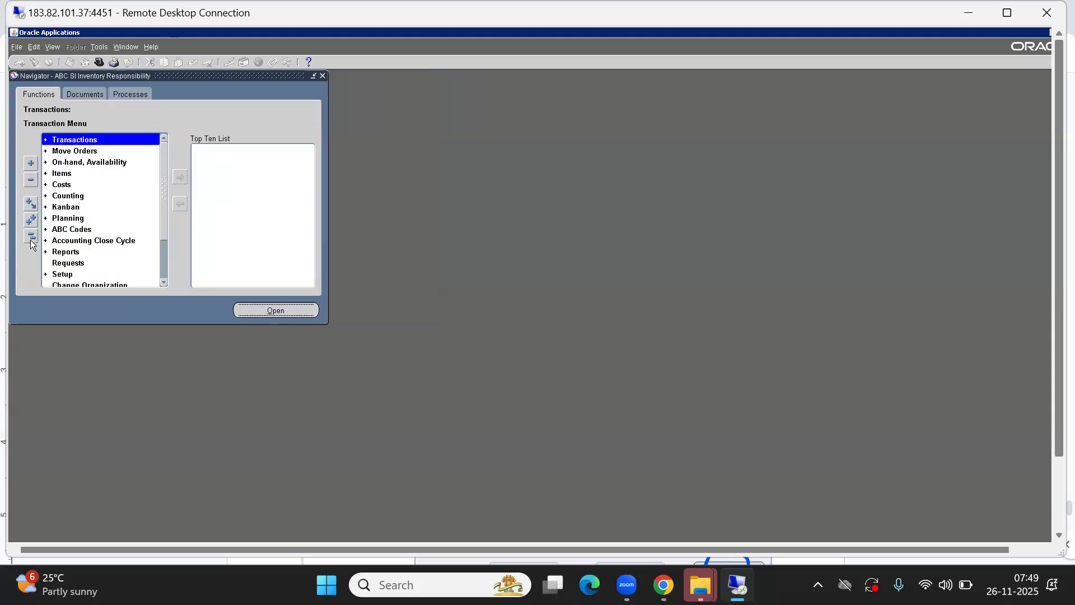
# Step: Open the Find Receiving Transactions form from the Receiving functions under Transactions
pyautogui.press('Down')
pyautogui.press('Down')
pyautogui.press('Down')
pyautogui.press('Down')
pyautogui.press('Down')
pyautogui.press('Down')
pyautogui.press('Down')
pyautogui.press('Down')
pyautogui.press('Up')
pyautogui.press('Up')
pyautogui.press('Up')
pyautogui.press('Up')
pyautogui.press('Up')
pyautogui.press('Up')
pyautogui.press('Up')
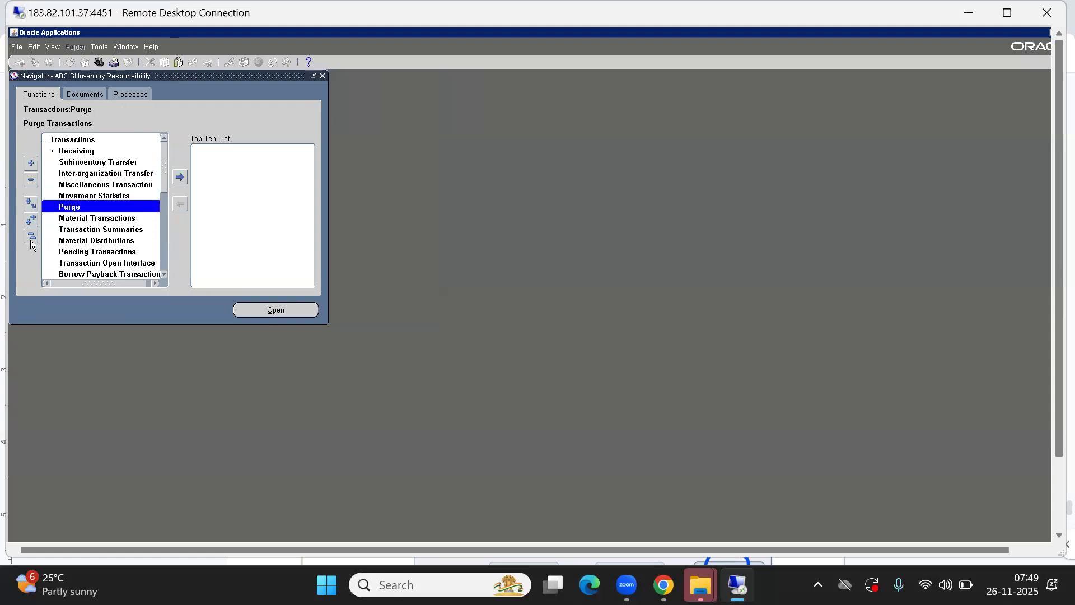
pyautogui.press('Return')
pyautogui.press('Down')
pyautogui.press('Down')
pyautogui.press('Down')
pyautogui.press('Down')
pyautogui.press('Down')
pyautogui.press('Down')
pyautogui.press('Down')
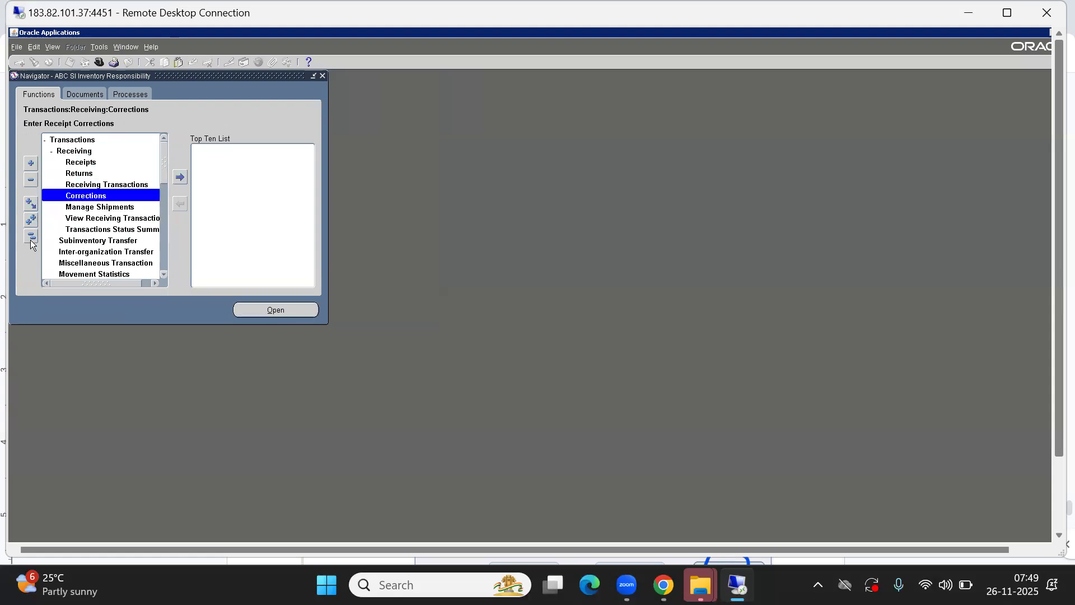
pyautogui.press('Up')
pyautogui.press('Return')
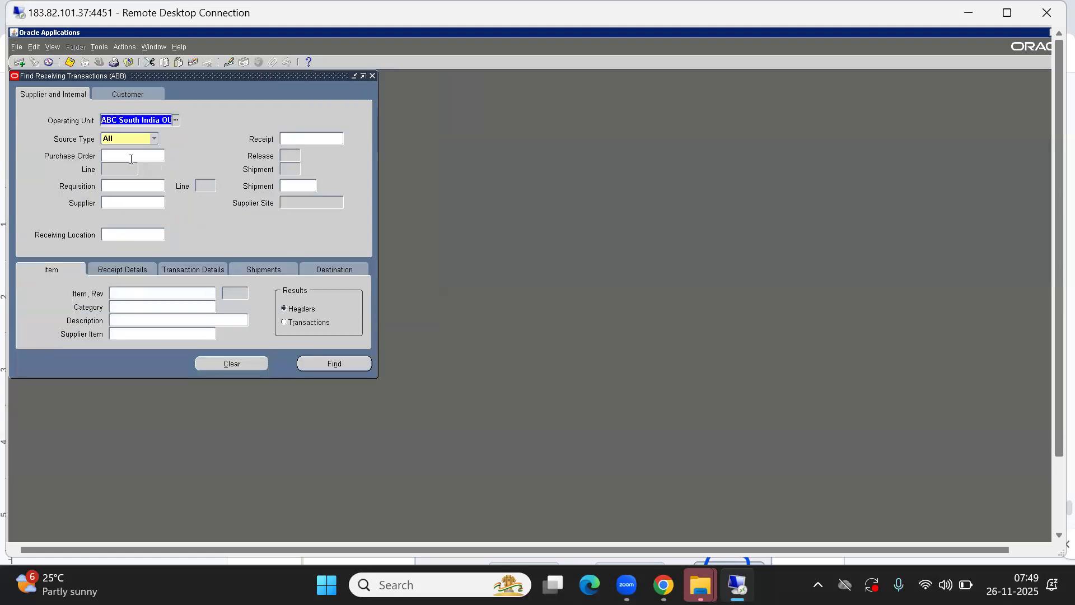
# Step: Query the receipts for the item matching %0099 and check the delivered amount in the receipt's transaction summary
pyautogui.click(124, 294)
pyautogui.write('%0099')
pyautogui.press('Tab')
pyautogui.hotkey('alt', 'n')
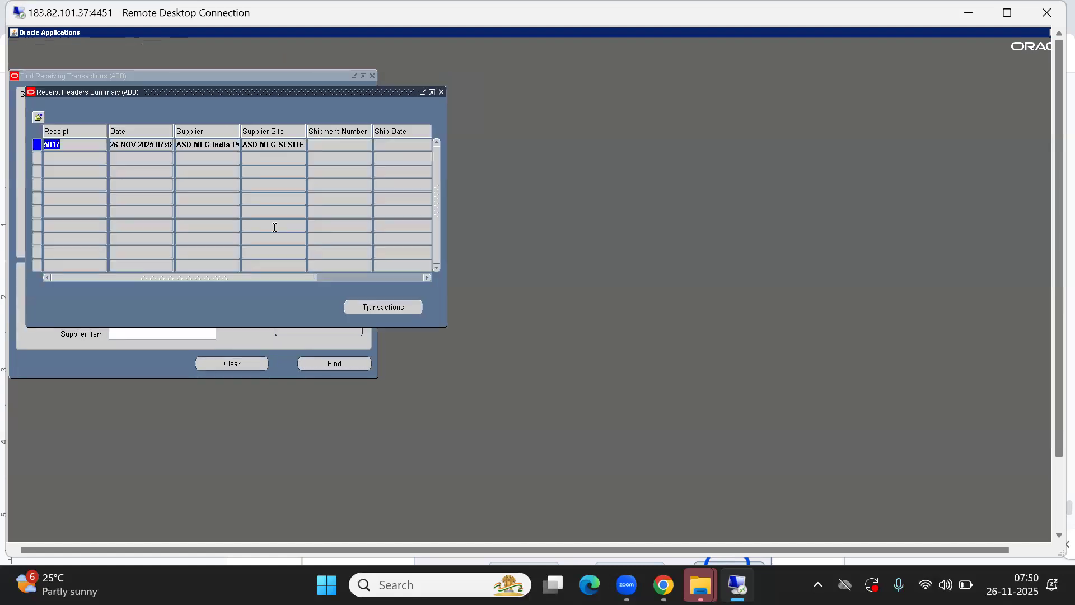
pyautogui.click(369, 307)
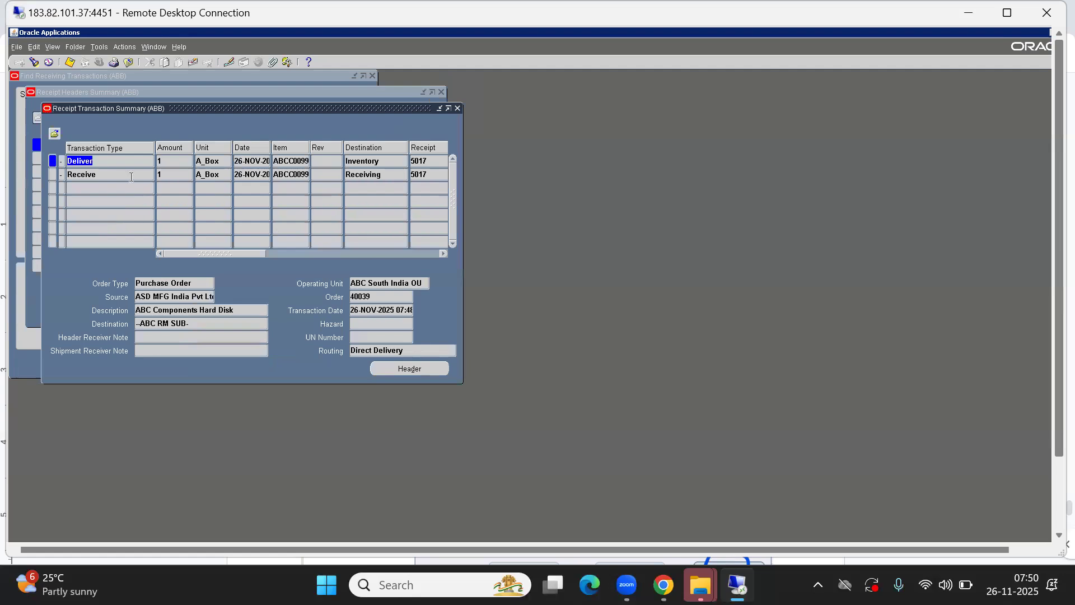
pyautogui.click(170, 159)
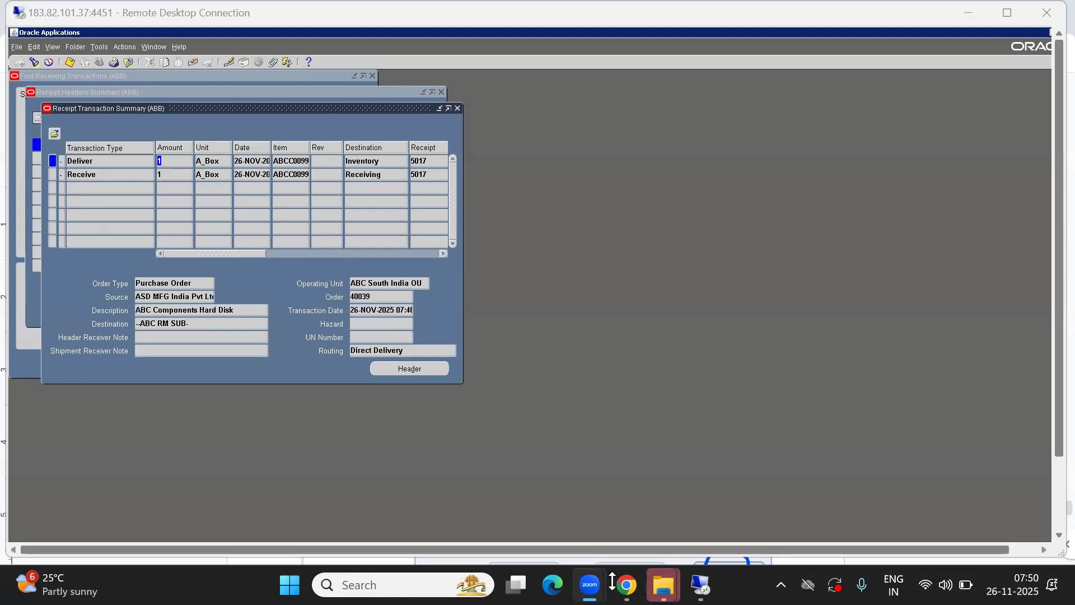
# Step: Switch to Chrome and show the Oracle SCM Topics spreadsheet
pyautogui.moveTo(627, 584)
pyautogui.click(604, 492)
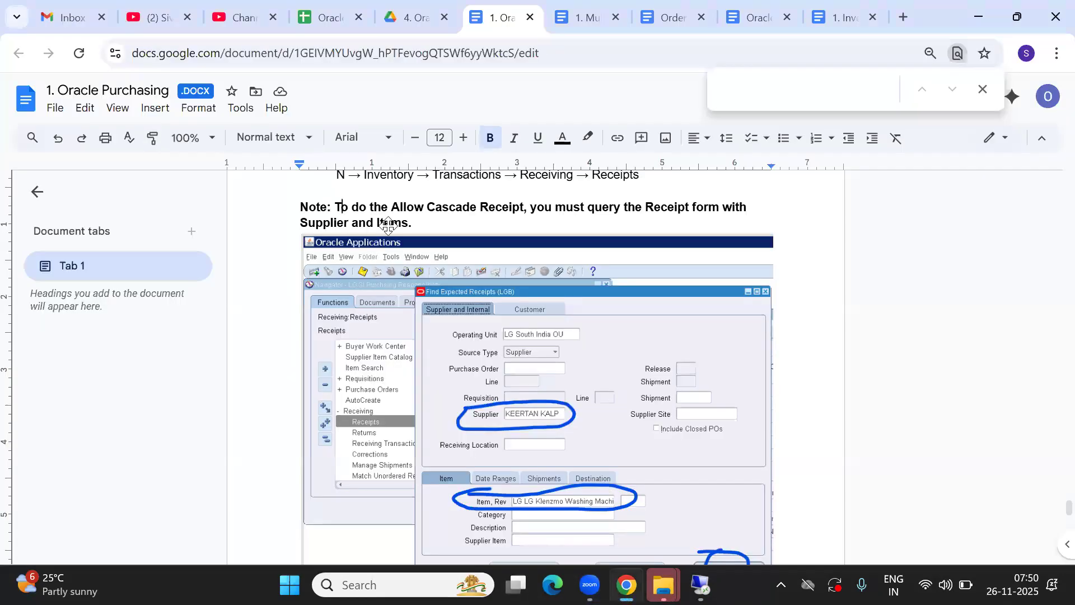
pyautogui.click(328, 18)
# Step: Mark the Allow Cascade Transactions topic as Completed in cell C49 of the Oracle Purchasing sheet
pyautogui.click(322, 436)
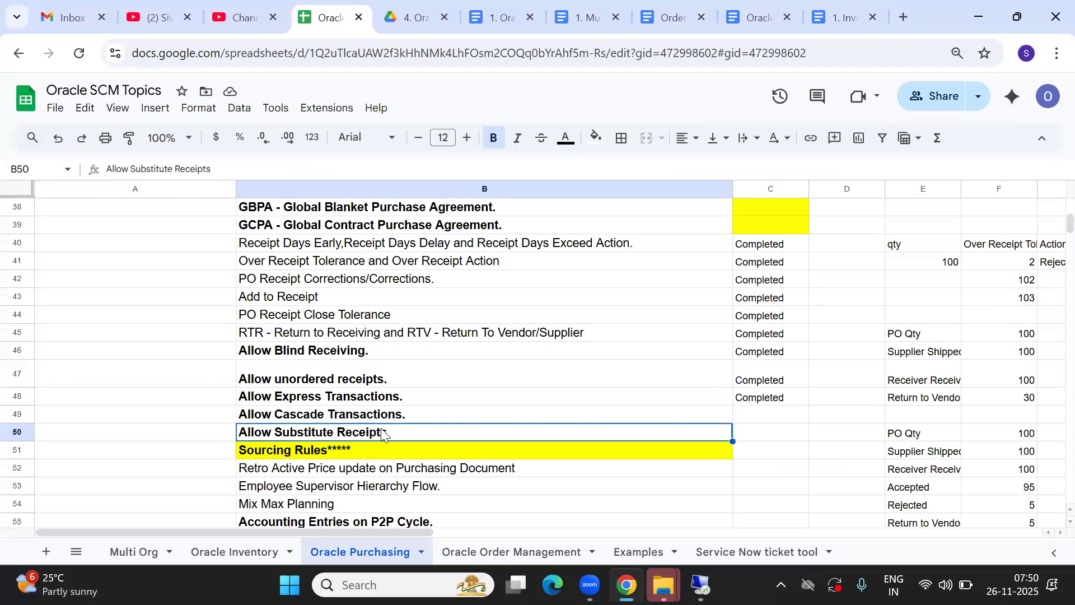
pyautogui.press('Up')
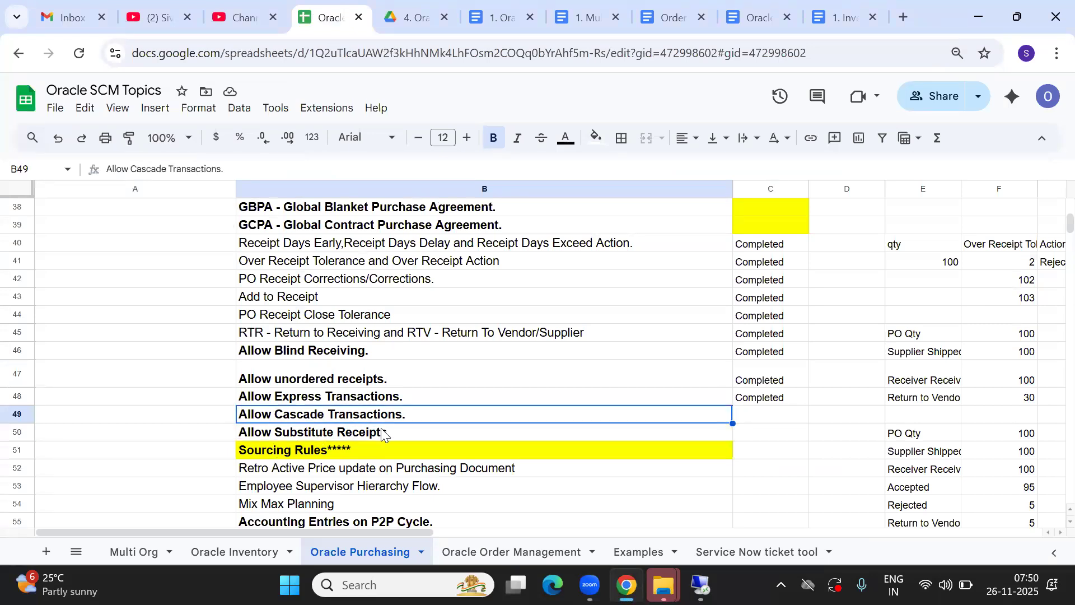
pyautogui.press('Right')
pyautogui.write('C')
pyautogui.press('Return')
pyautogui.press('Up')
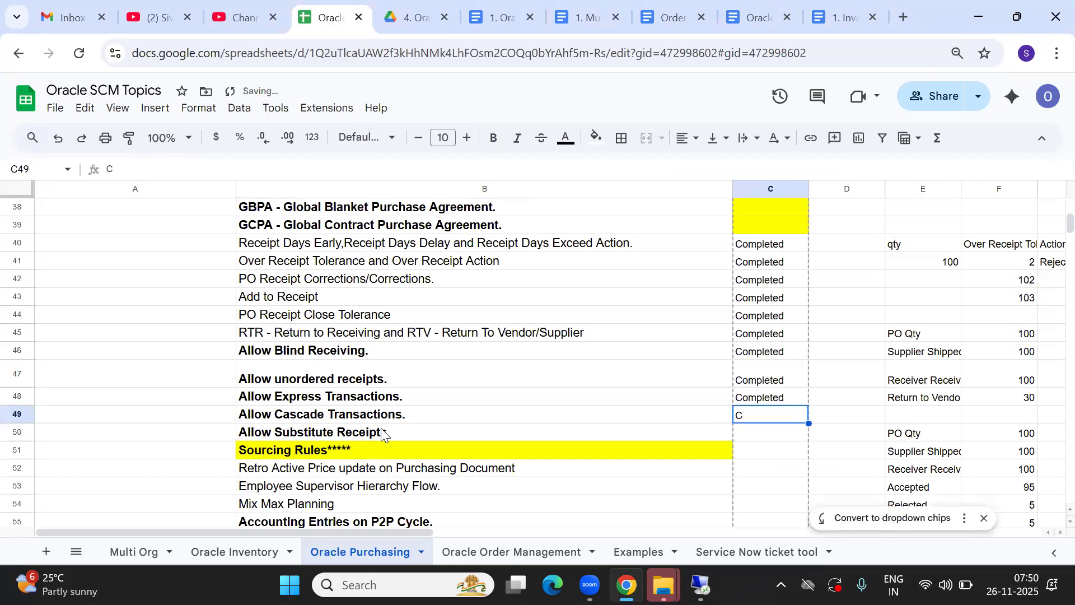
pyautogui.write('C')
pyautogui.press('Return')
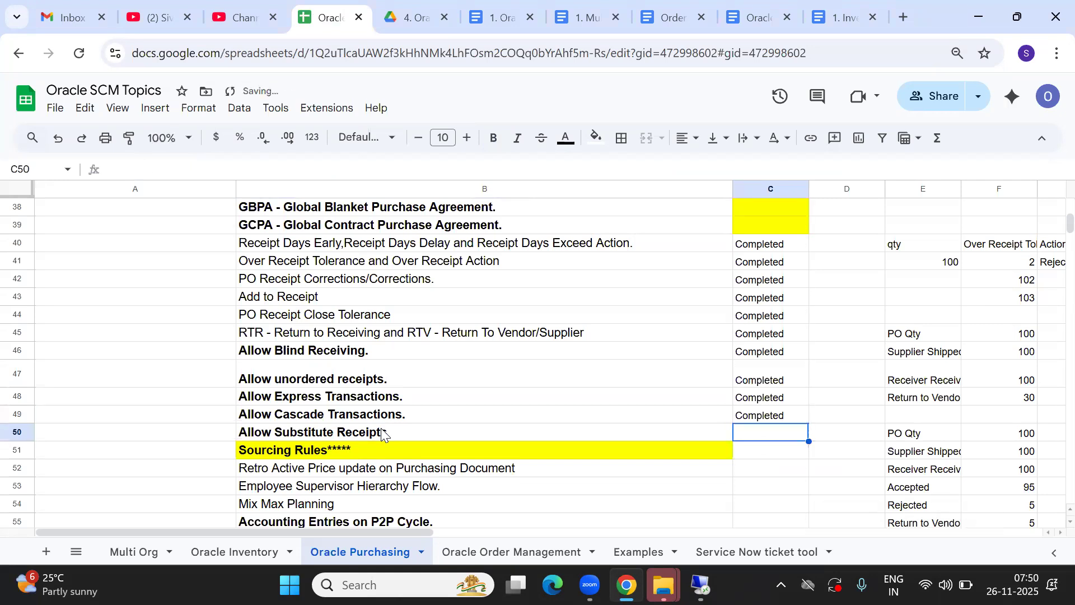
# Step: Select the topics from Allow Cascade Transactions up to Allow Blind Receiving, cells B46:B49
pyautogui.press('Left')
pyautogui.press('Left')
pyautogui.press('Right')
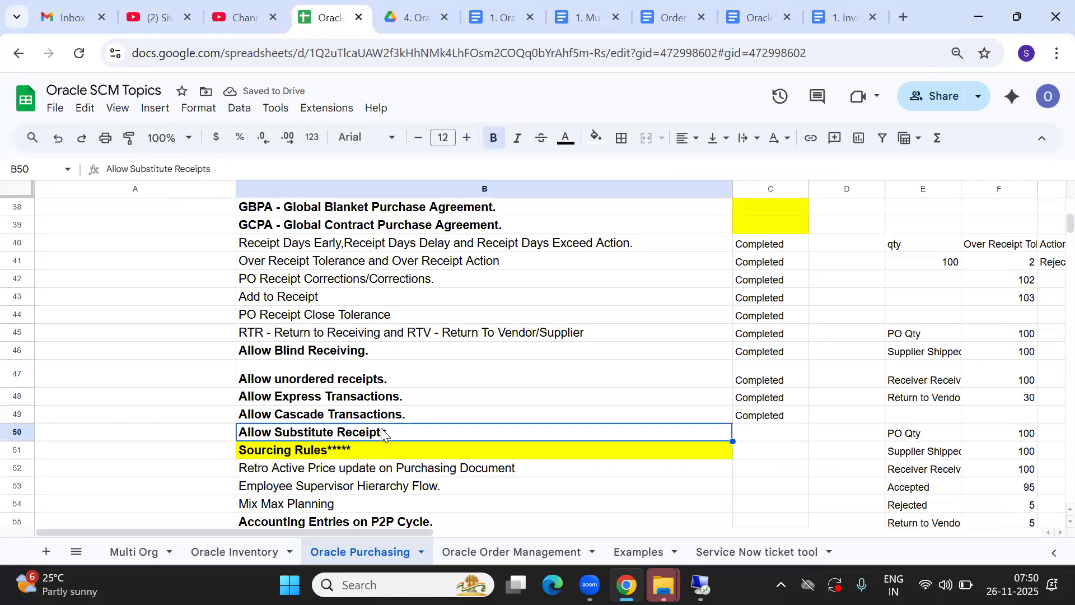
pyautogui.click(332, 418)
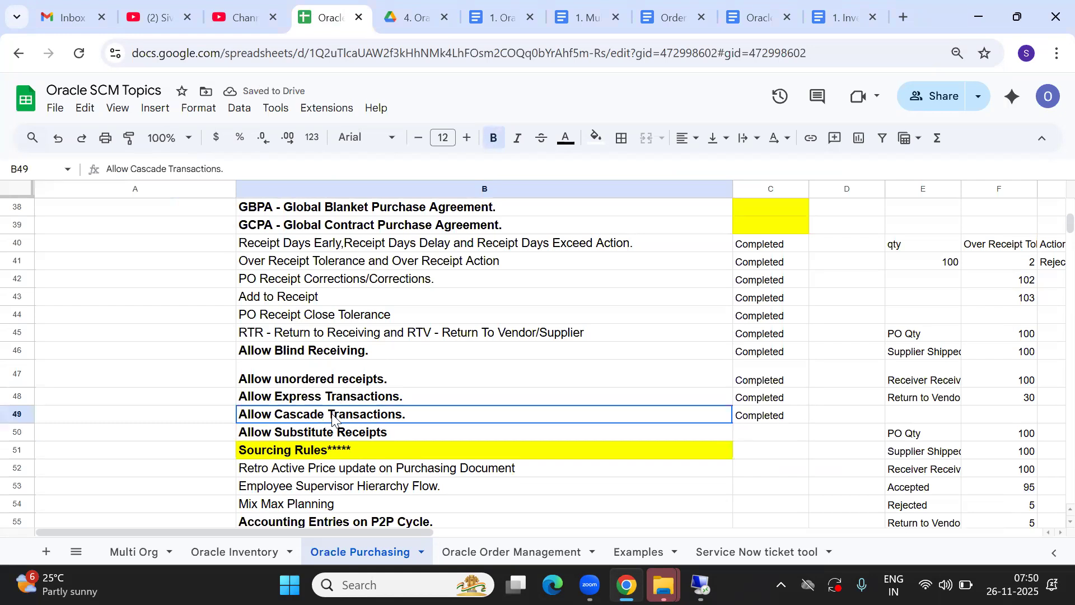
pyautogui.keyDown('shift'); pyautogui.click(306, 355); pyautogui.keyUp('shift')
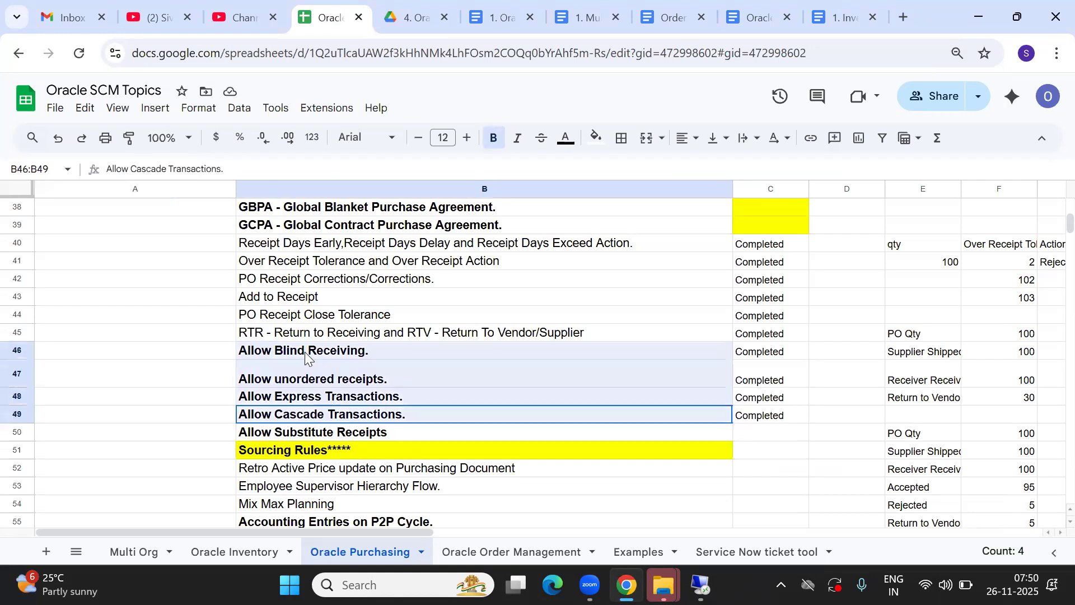